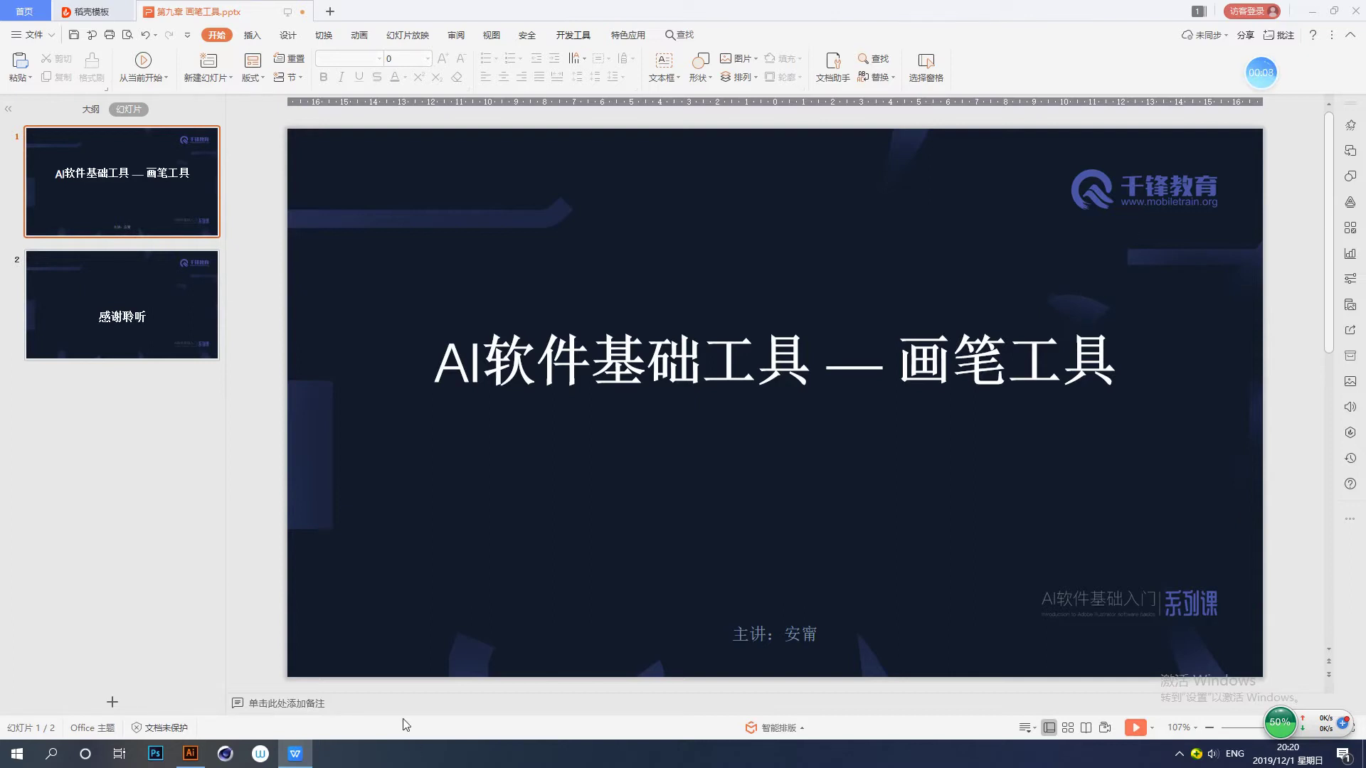
- Switch to Illustrator and draw a horizontal line about 110 mm long in the upper middle of the artboard
{"action": "mouse_move", "coordinate": [190, 753]}
{"action": "left_click", "coordinate": [192, 718]}
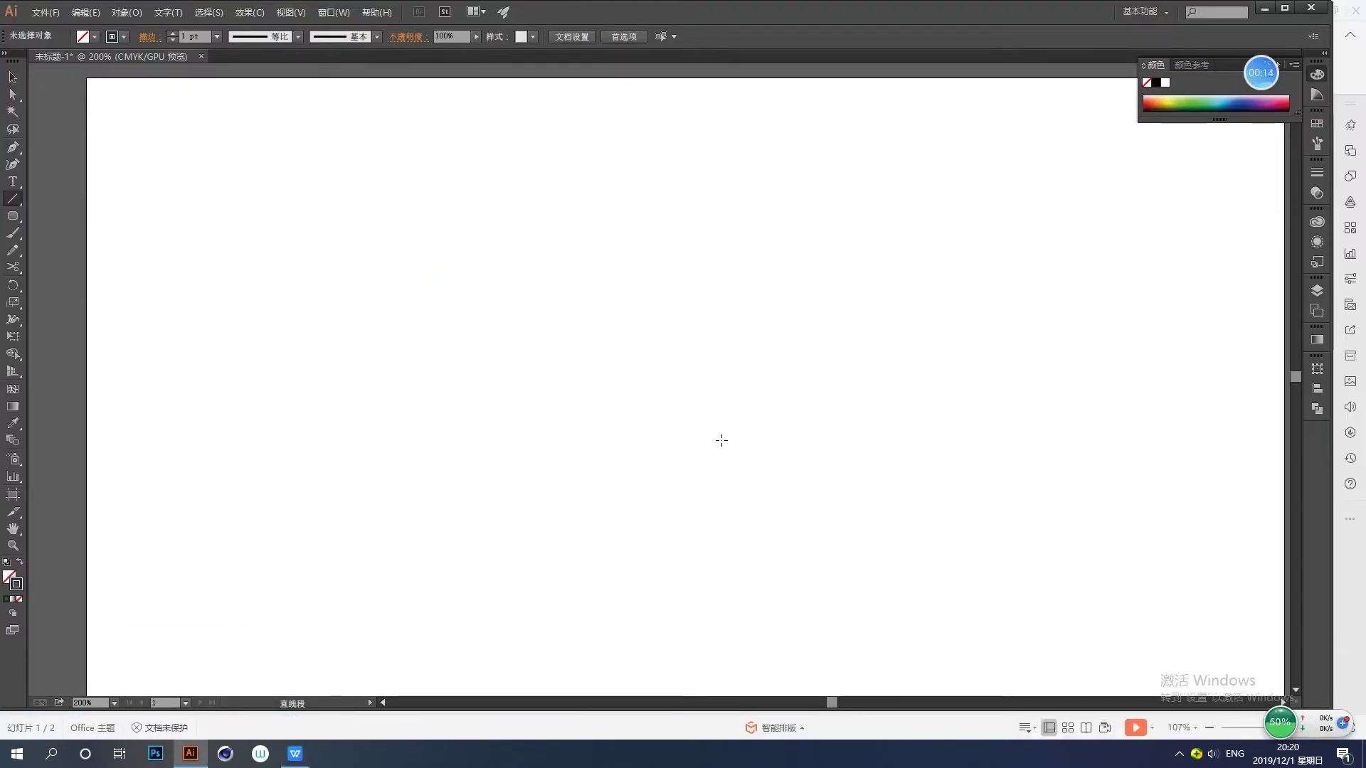
{"action": "left_click", "coordinate": [15, 201]}
{"action": "left_click_drag", "start_coordinate": [503, 336], "coordinate": [947, 417]}
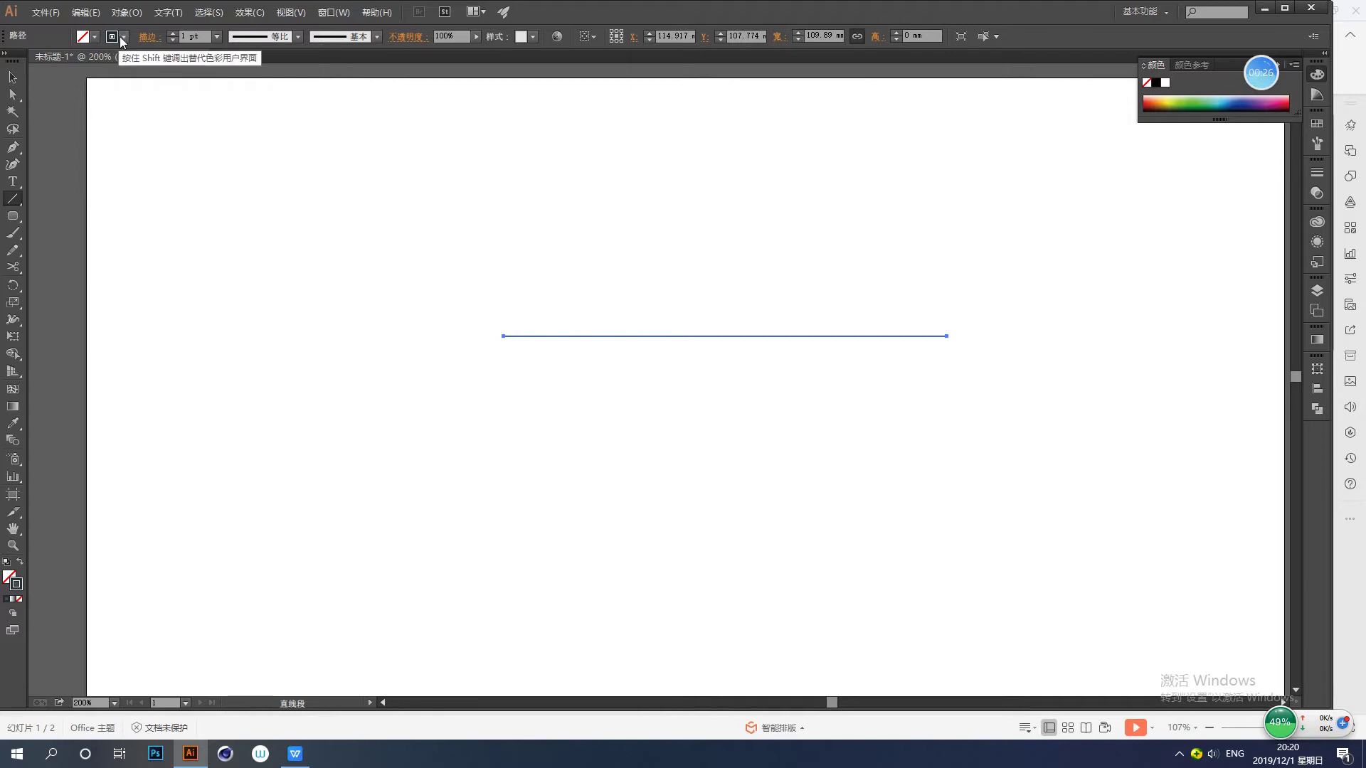
- Add the arrowhead 箭头 1 to the start of the line in the stroke options and reset it to none
{"action": "left_click", "coordinate": [147, 38]}
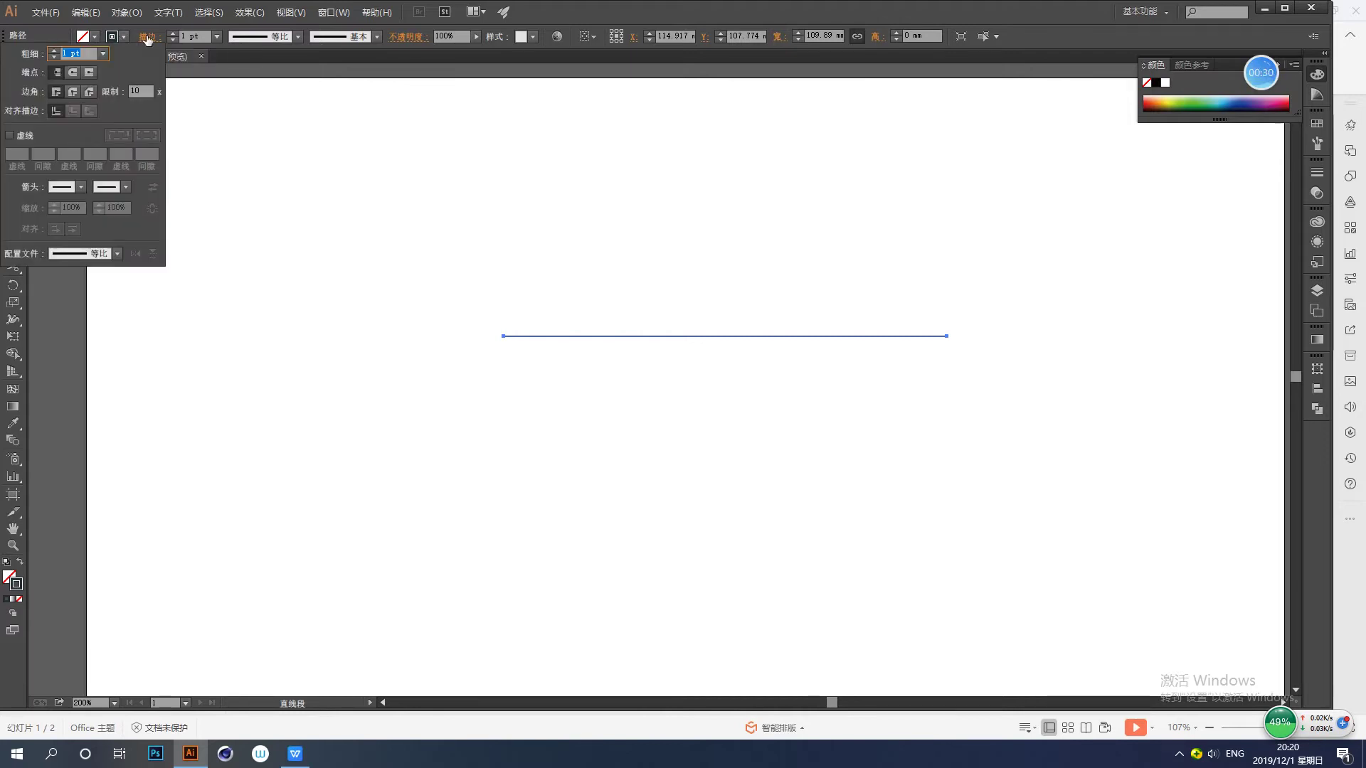
{"action": "left_click", "coordinate": [74, 73]}
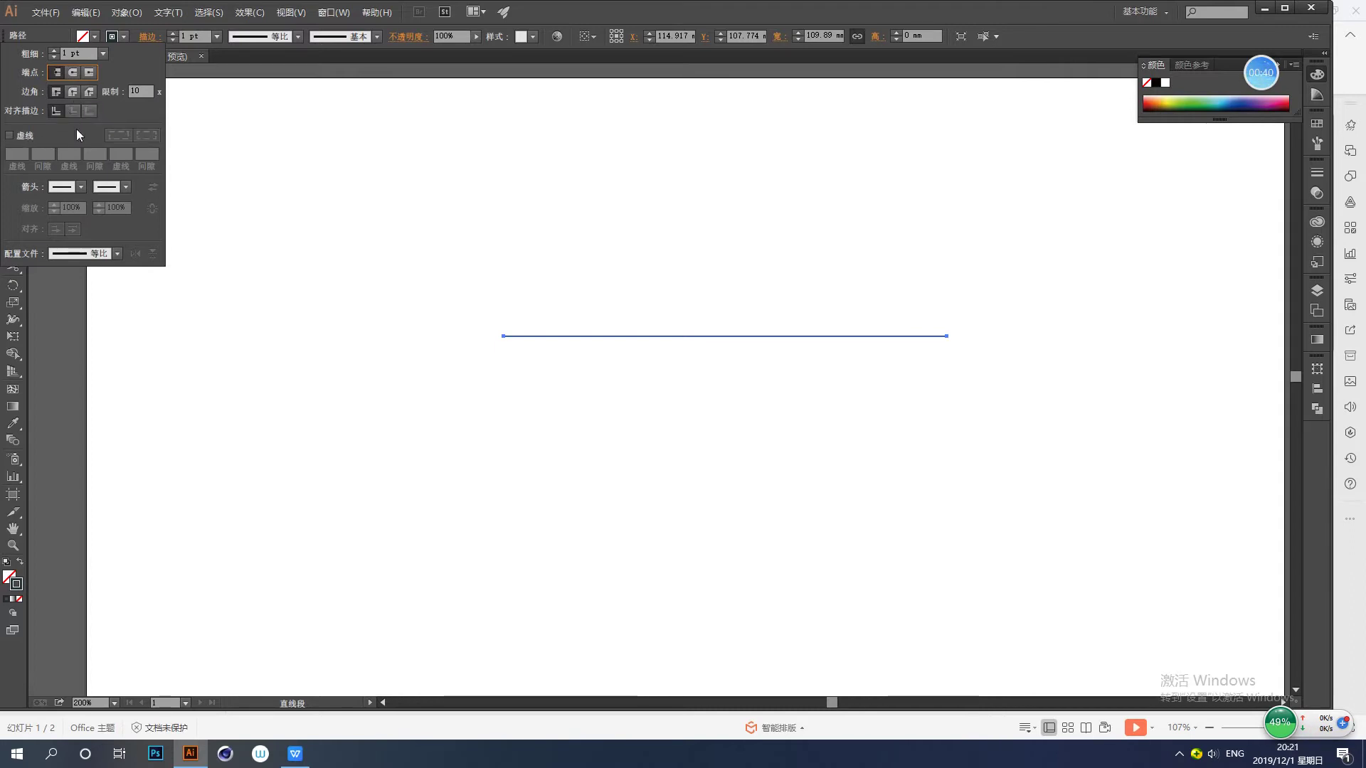
{"action": "left_click", "coordinate": [71, 186]}
{"action": "left_click", "coordinate": [58, 232]}
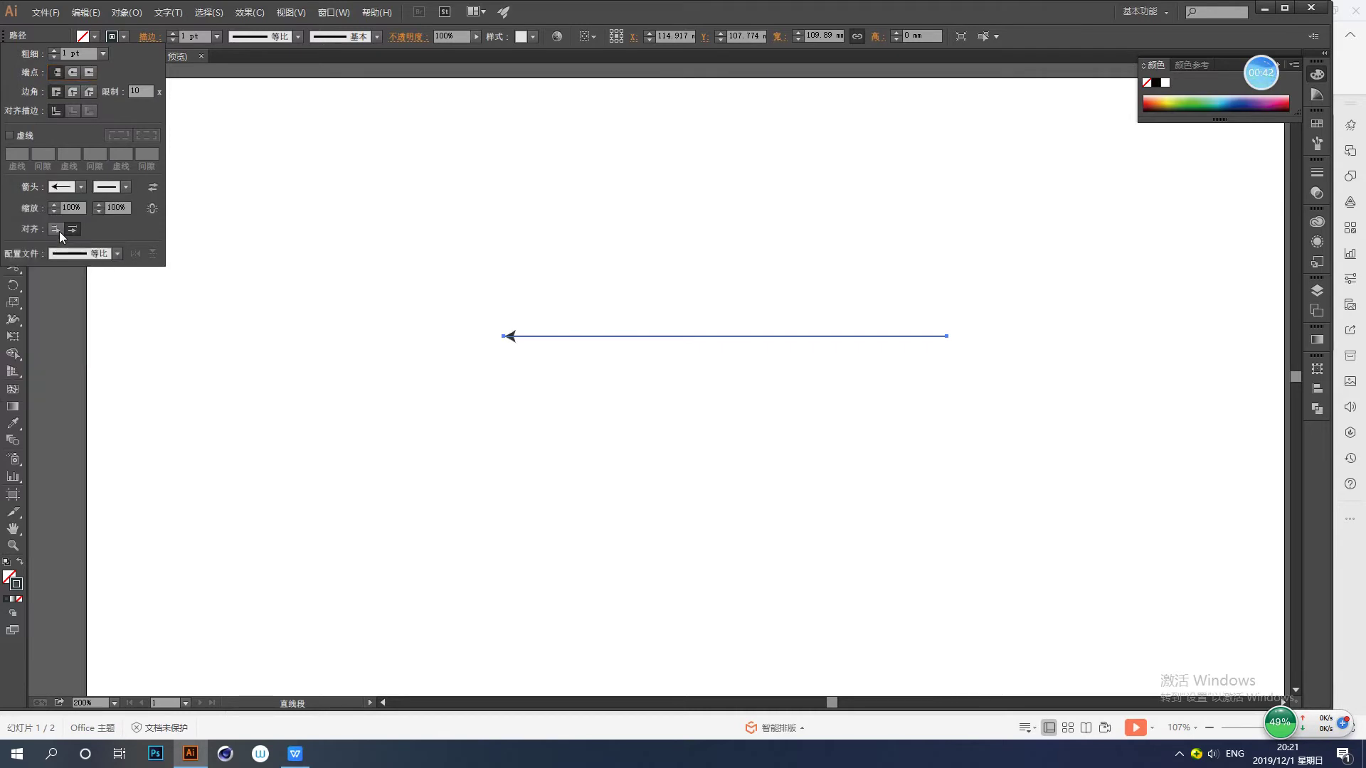
{"action": "left_click", "coordinate": [80, 186]}
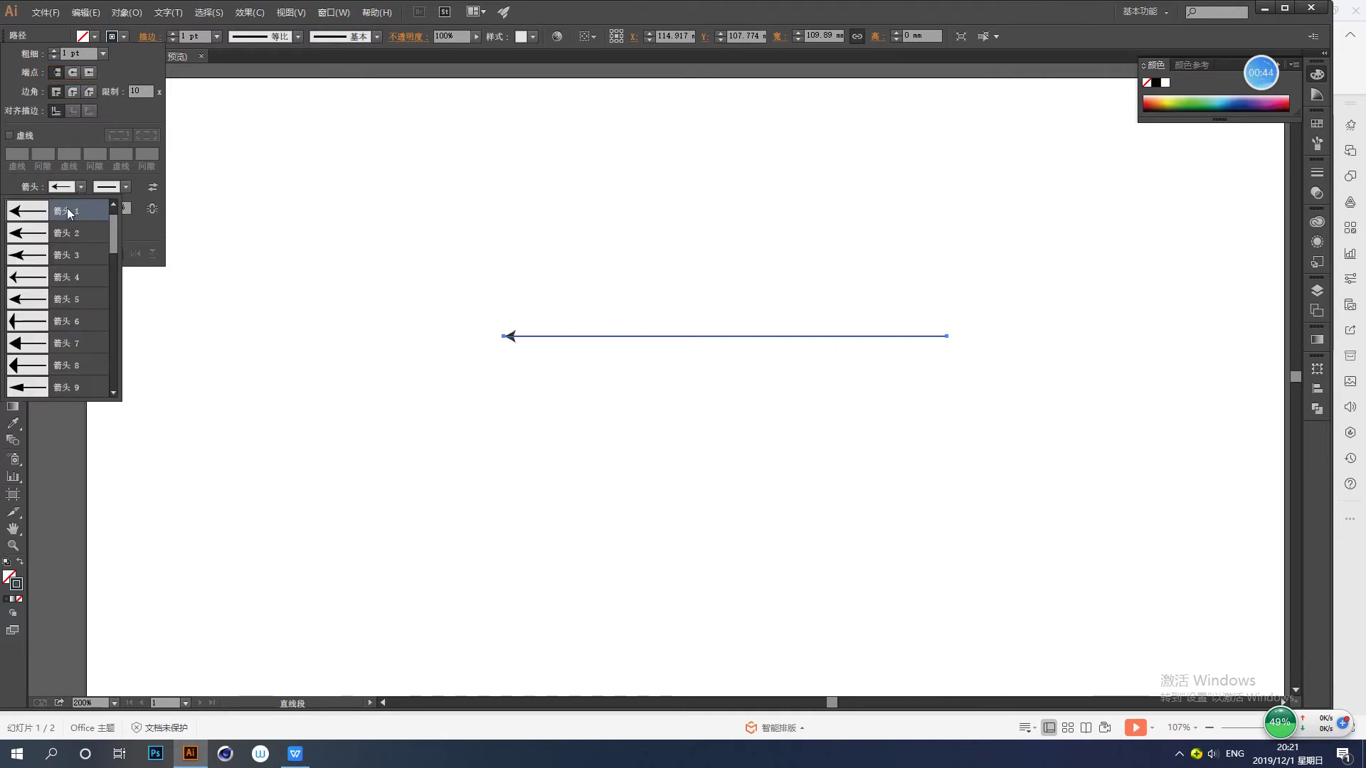
{"action": "left_click_drag", "start_coordinate": [111, 228], "coordinate": [113, 207]}
{"action": "left_click", "coordinate": [67, 211]}
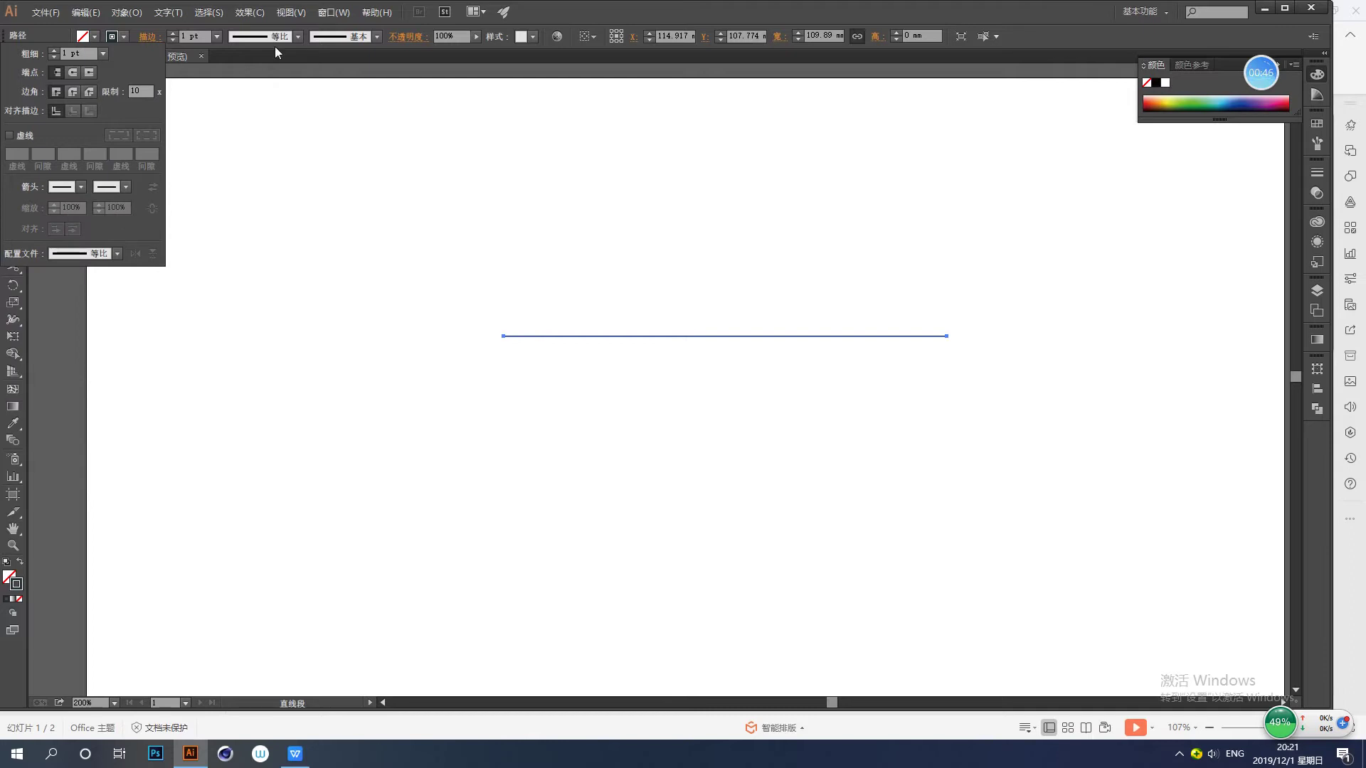
- Set the line's stroke weight to 6 pt and apply the lens-shaped width profile
{"action": "left_click", "coordinate": [217, 37]}
{"action": "left_click", "coordinate": [239, 178]}
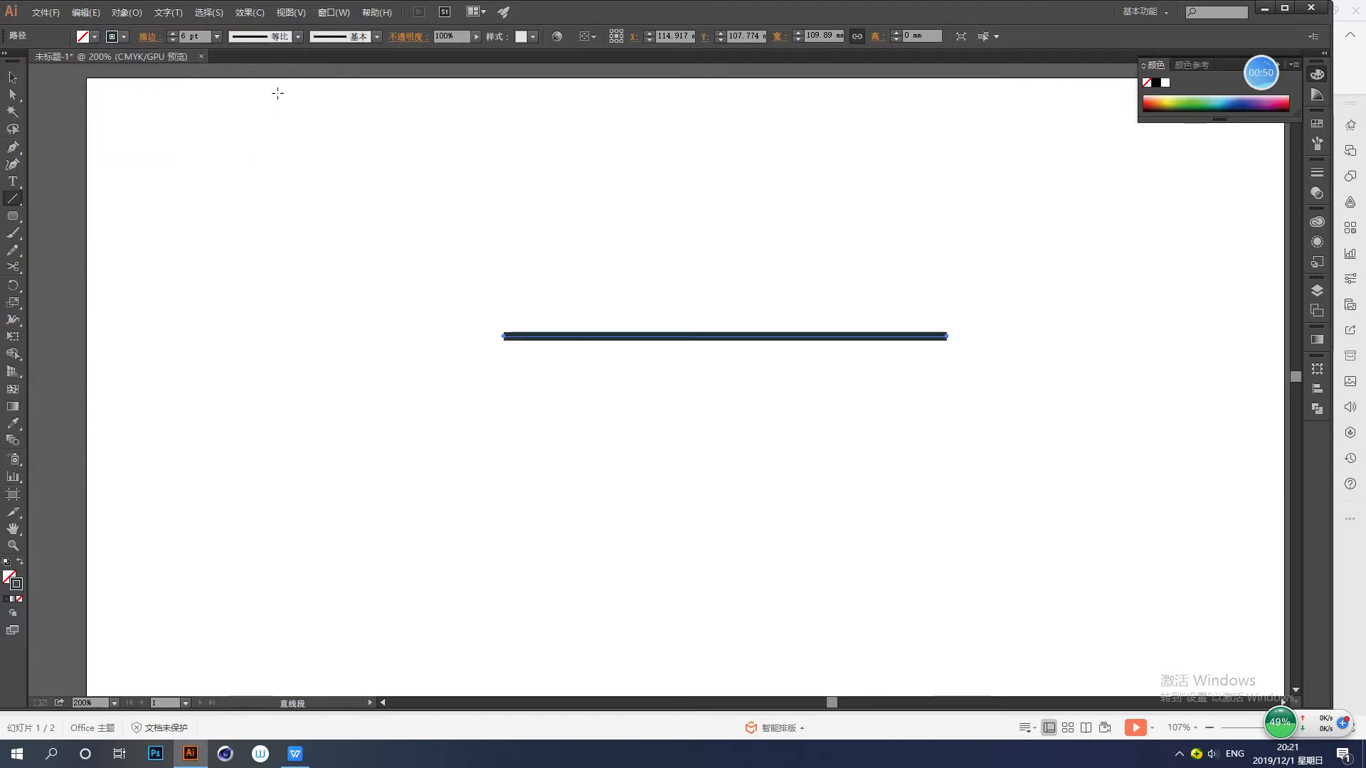
{"action": "left_click", "coordinate": [298, 36]}
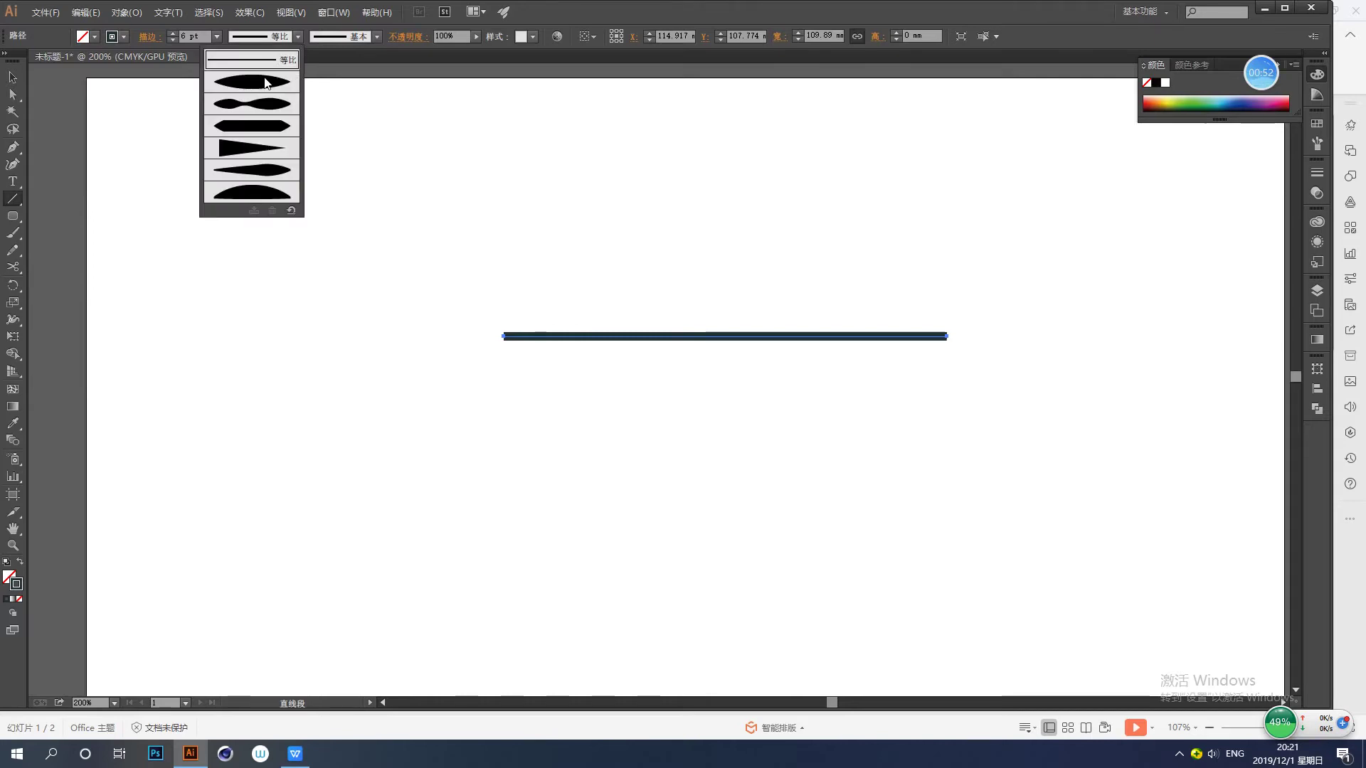
{"action": "left_click", "coordinate": [266, 83]}
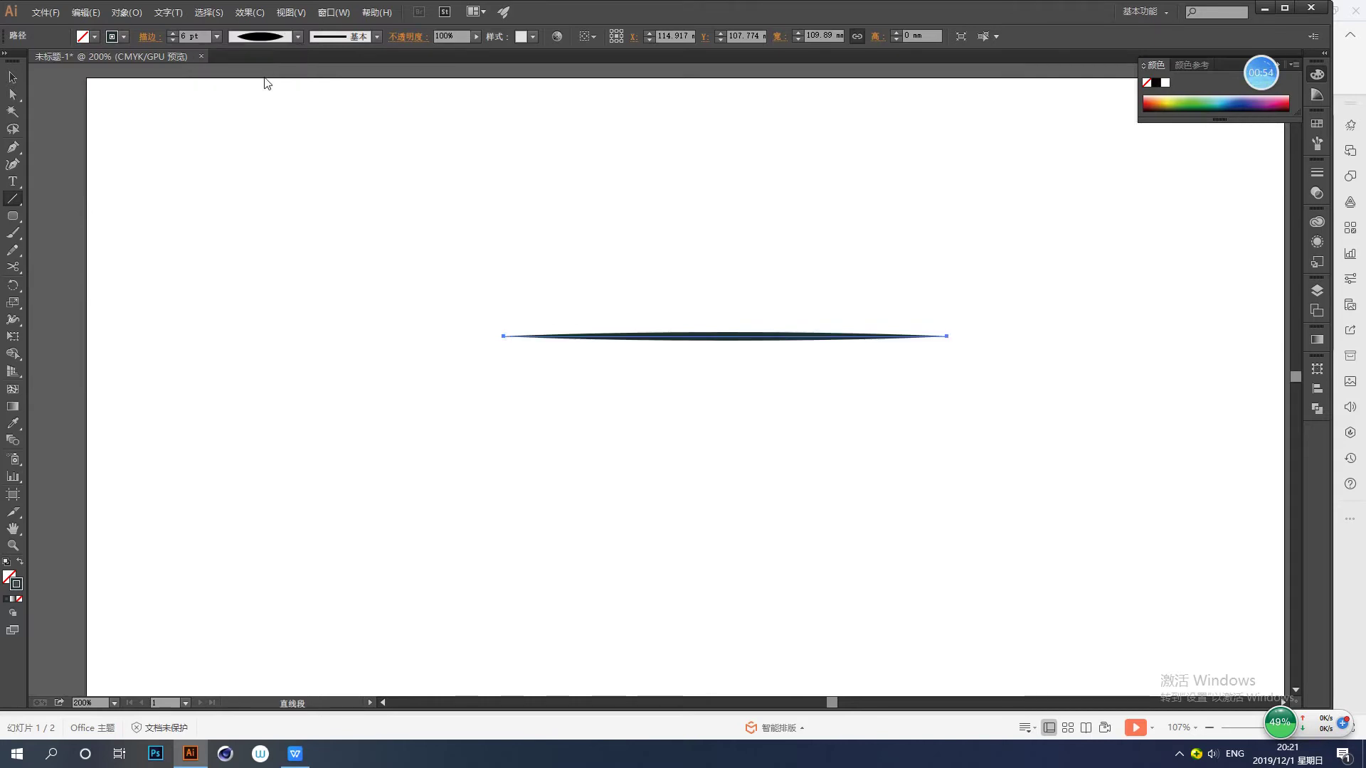
- Try the half-arch width profile on the line and restore the uniform profile 等比
{"action": "left_click", "coordinate": [297, 37]}
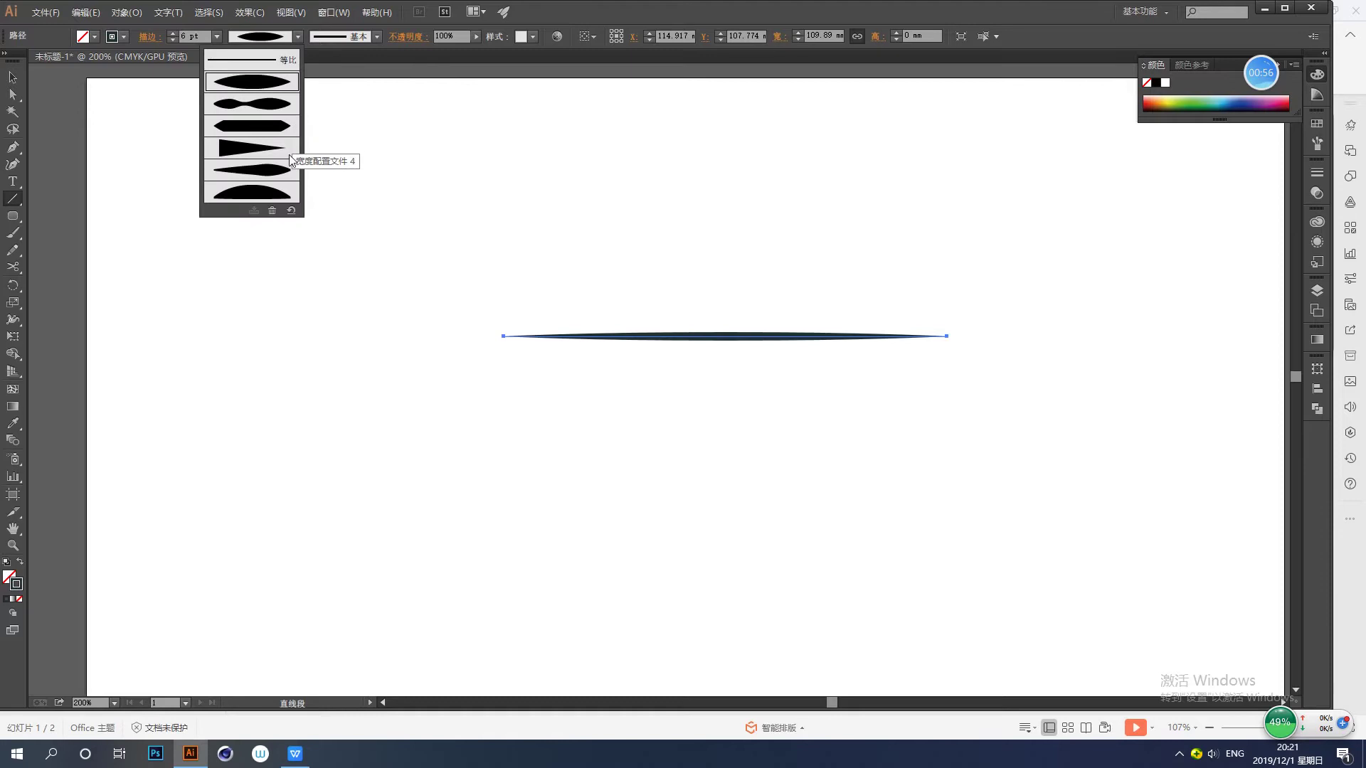
{"action": "left_click", "coordinate": [278, 194]}
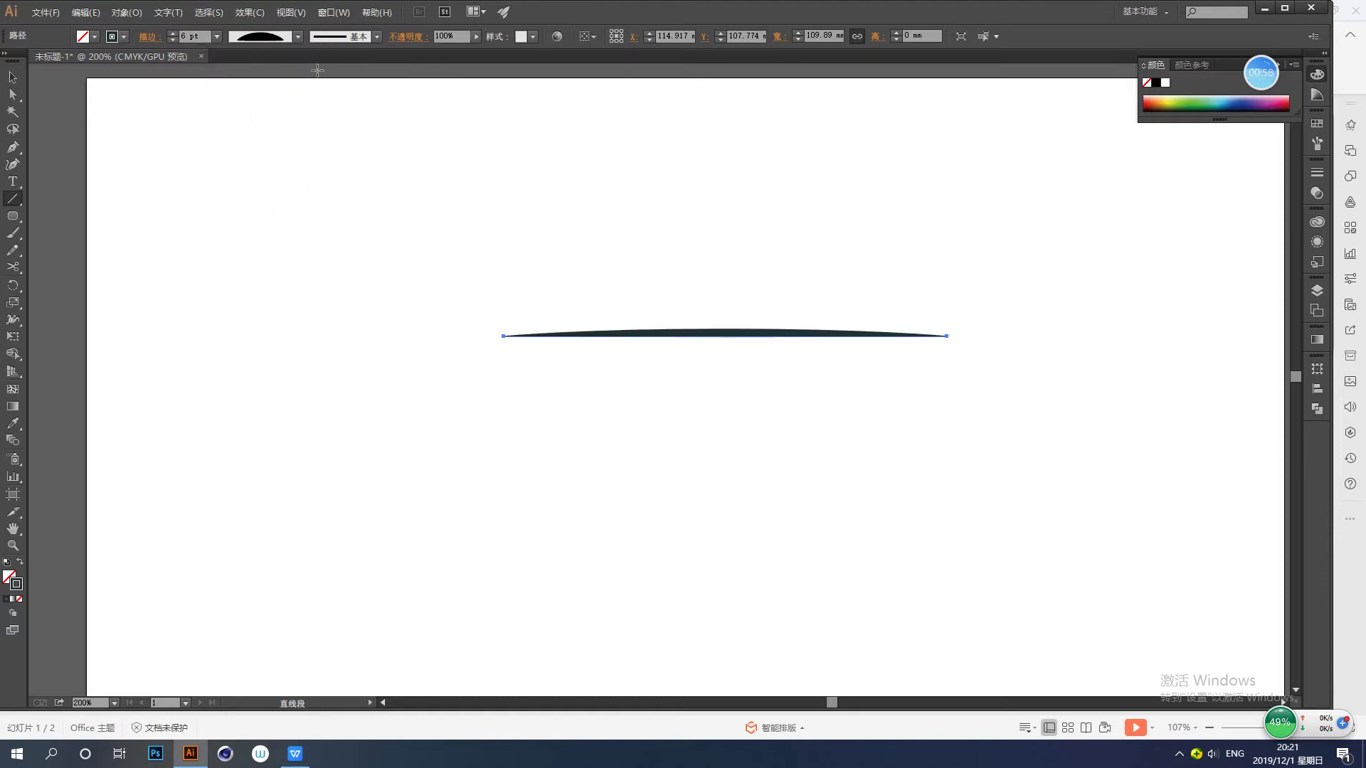
{"action": "left_click", "coordinate": [296, 37]}
{"action": "left_click", "coordinate": [256, 61]}
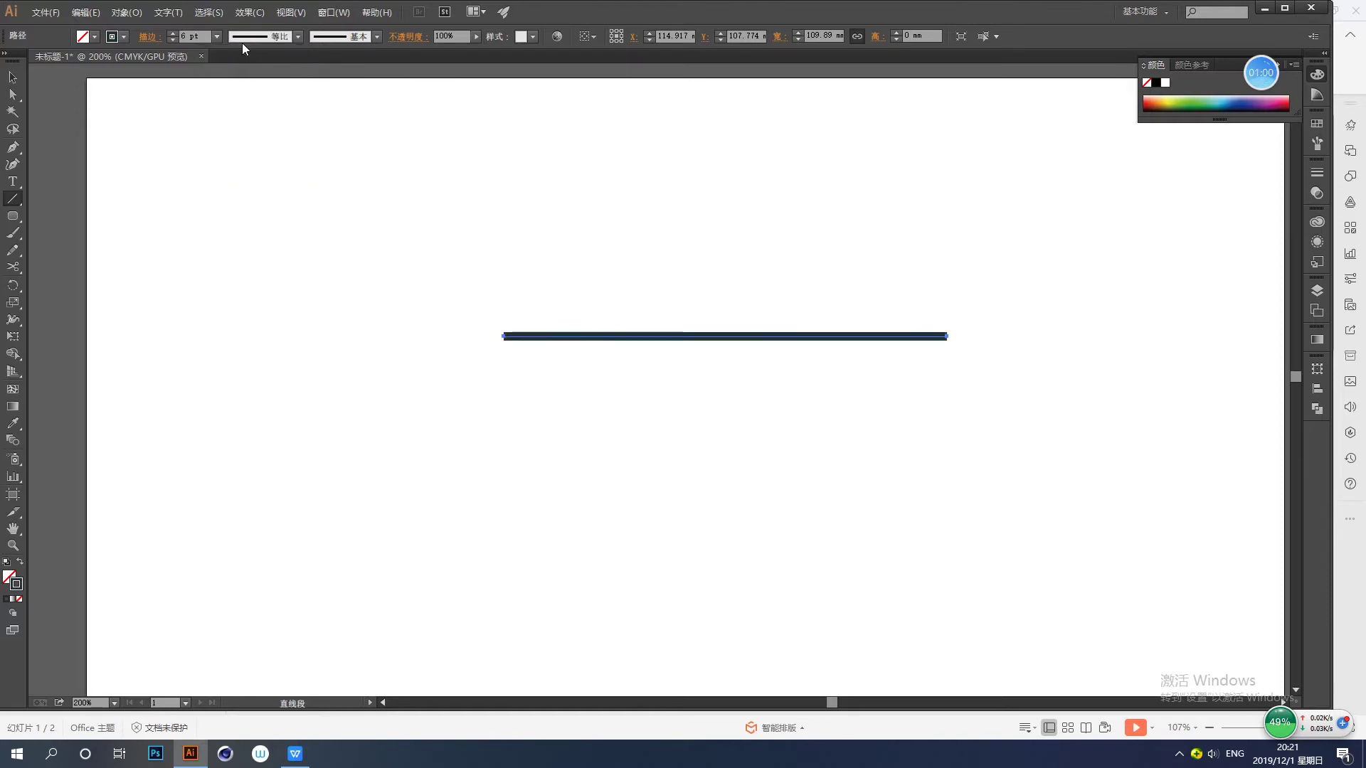
- Compare the 5 点圆形 brush with the 基本 stroke on the line, and apply the 15 点圆形 brush
{"action": "left_click", "coordinate": [377, 37]}
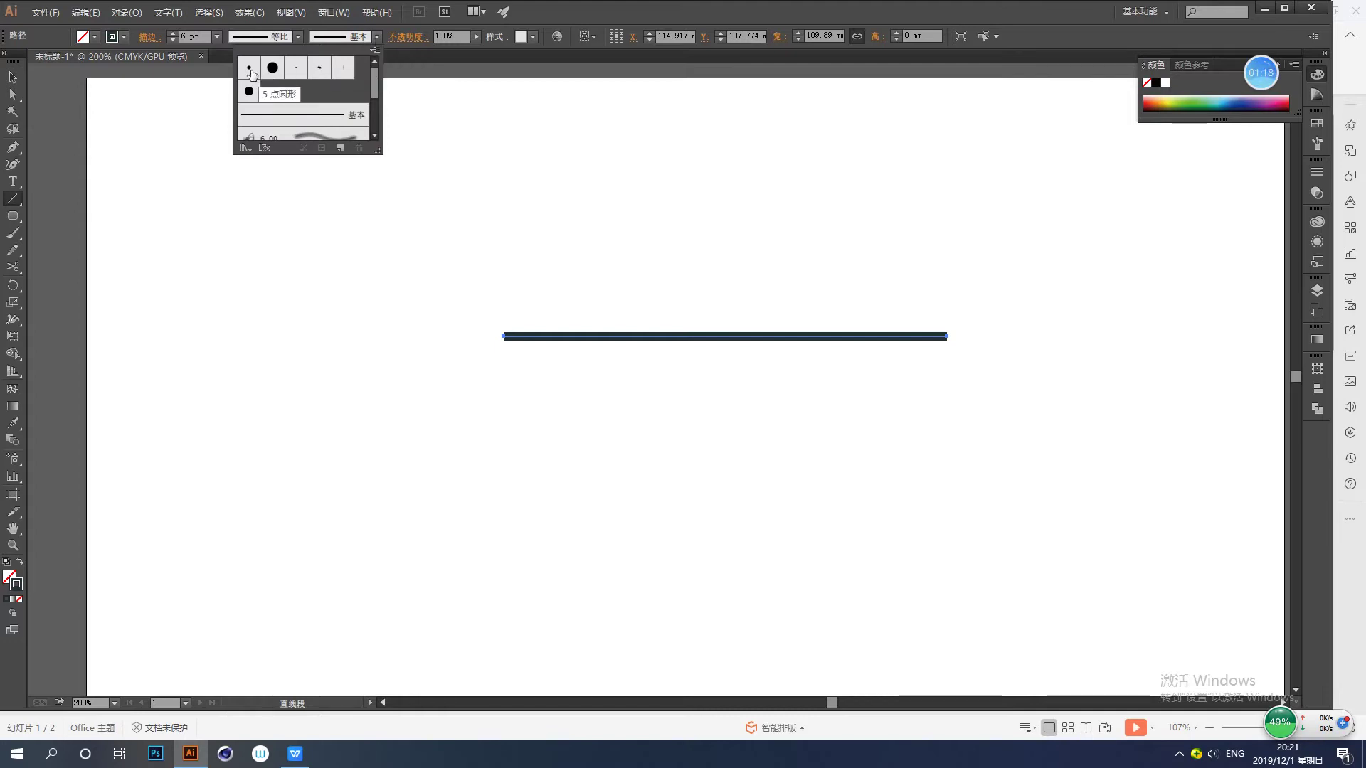
{"action": "left_click", "coordinate": [250, 69]}
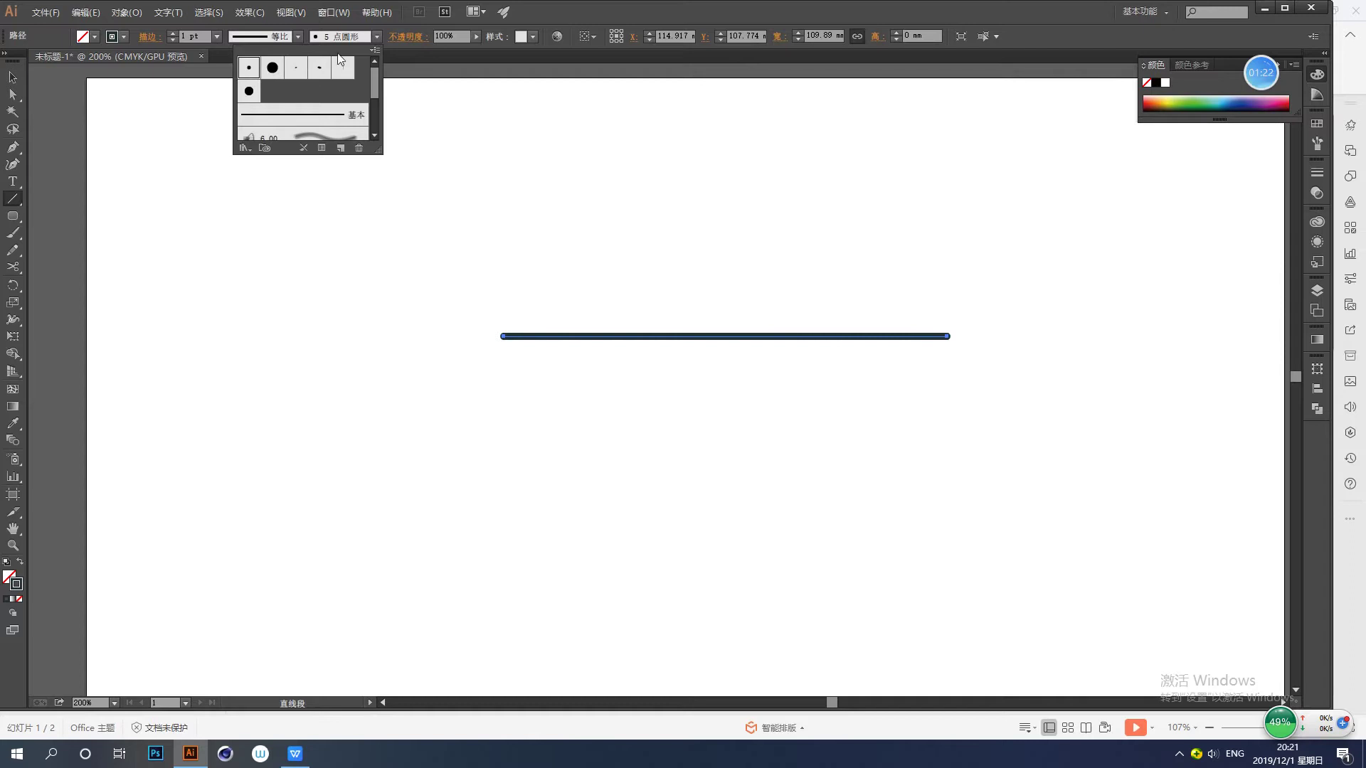
{"action": "left_click", "coordinate": [309, 115]}
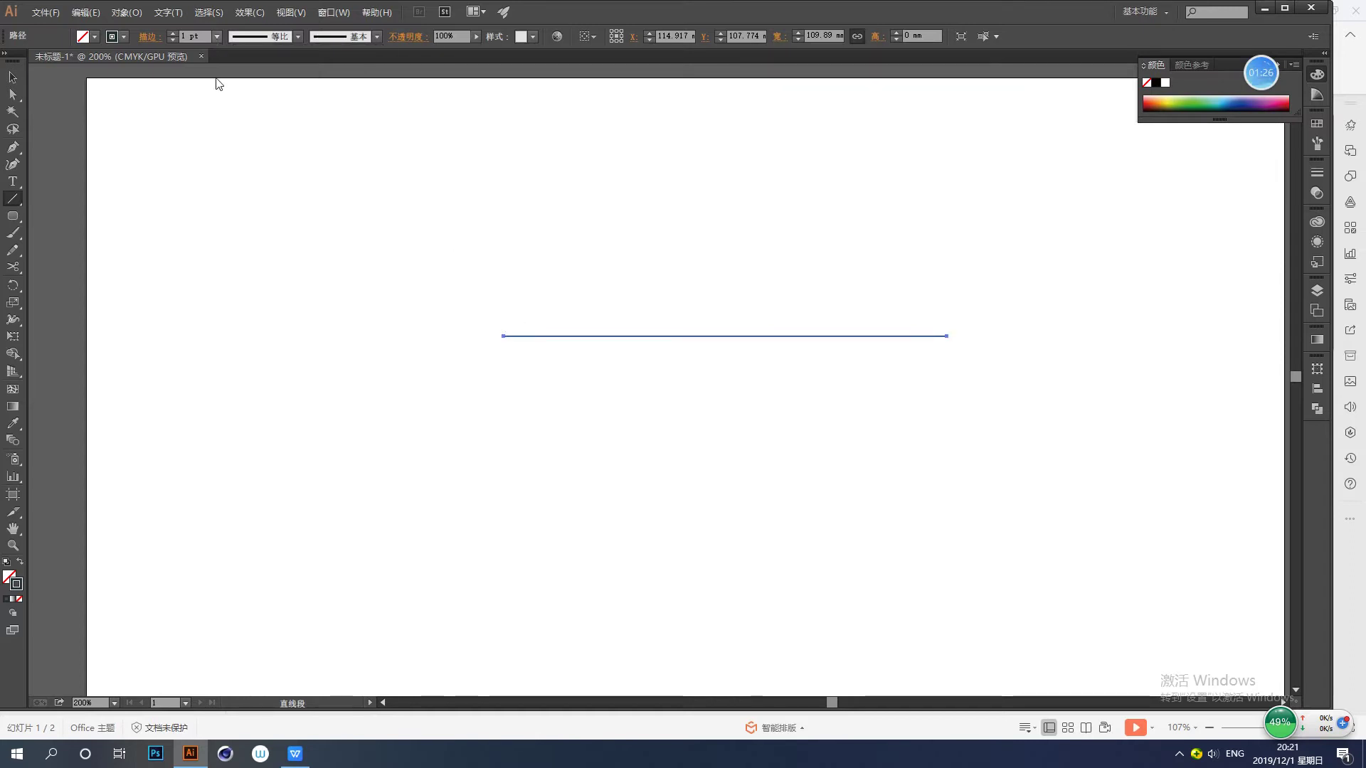
{"action": "left_click", "coordinate": [377, 37]}
{"action": "left_click", "coordinate": [248, 67]}
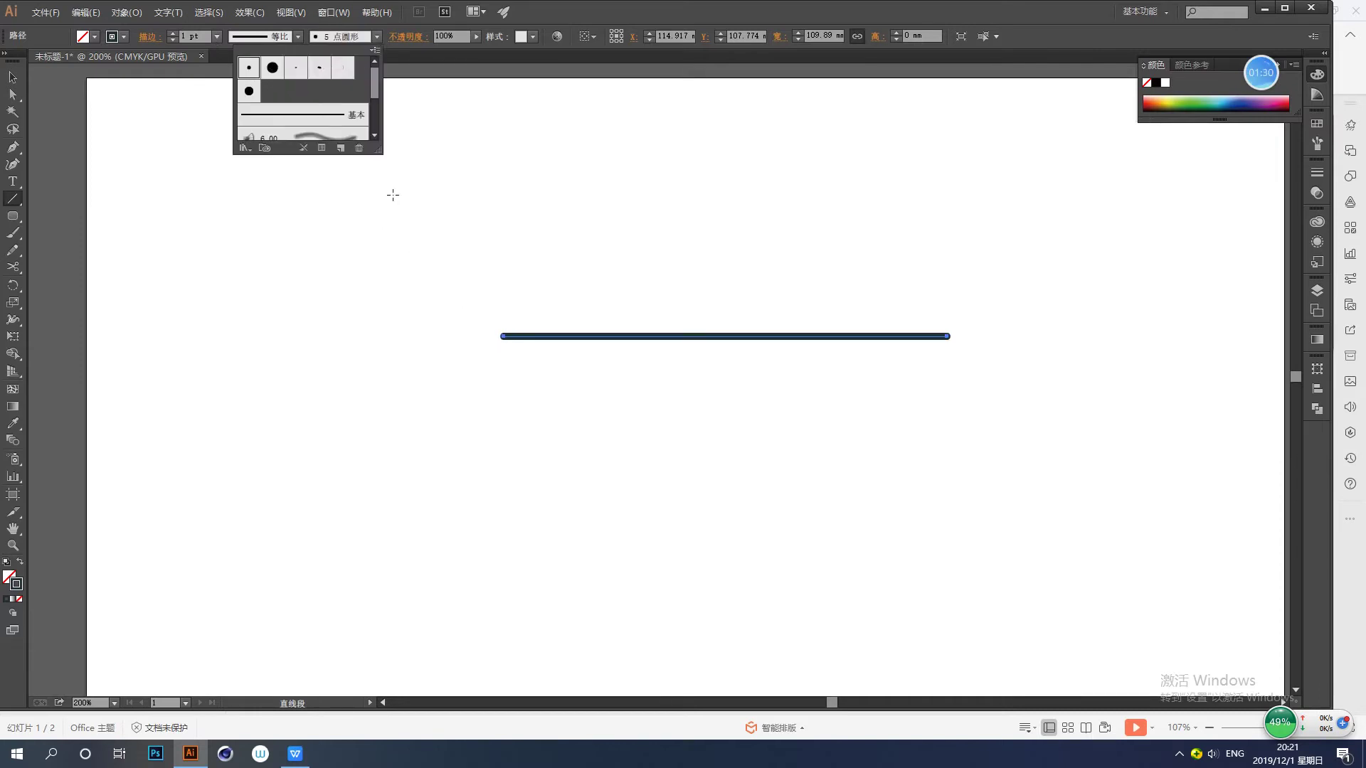
{"action": "left_click", "coordinate": [275, 75]}
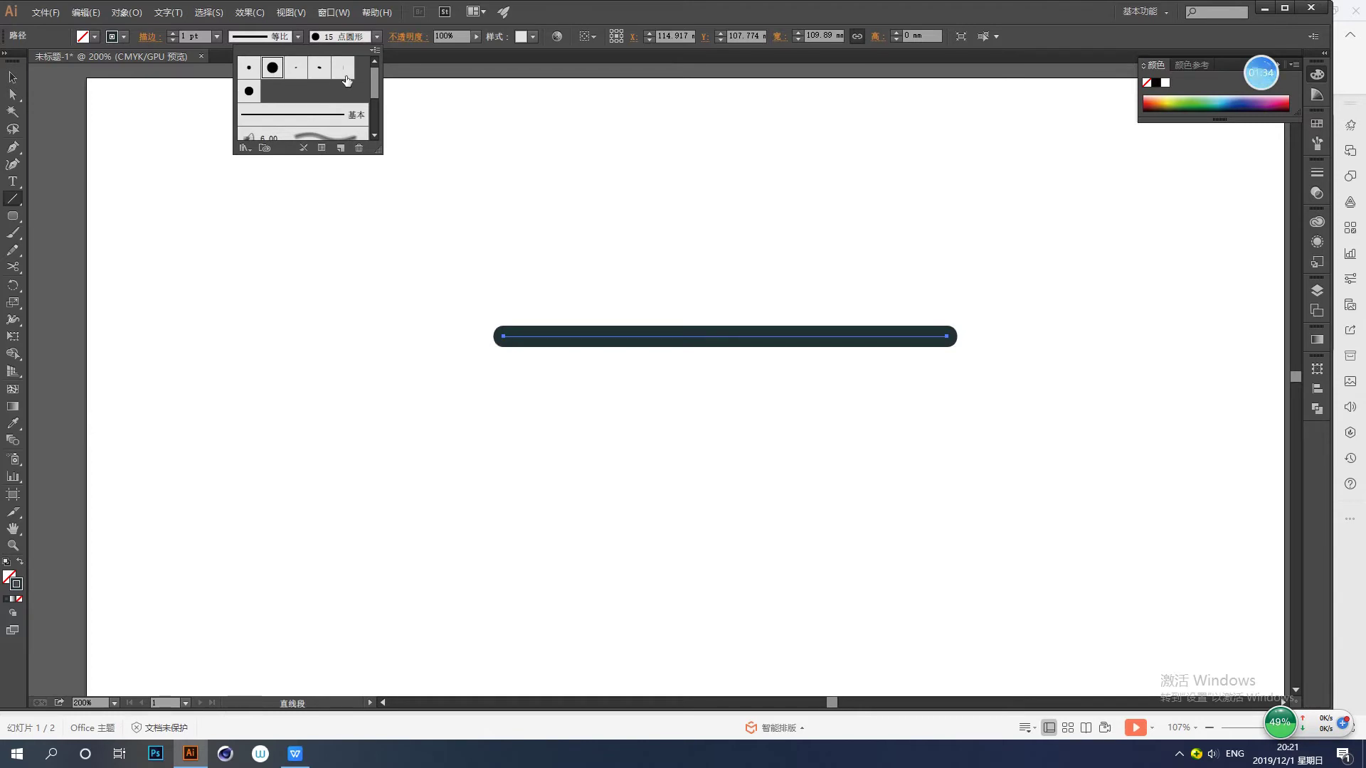
- Try the 6.00 bristle brush and the denim seam pattern brush on the line, settling on the 炭笔 - 羽毛 brush
{"action": "left_click_drag", "start_coordinate": [375, 83], "coordinate": [375, 99]}
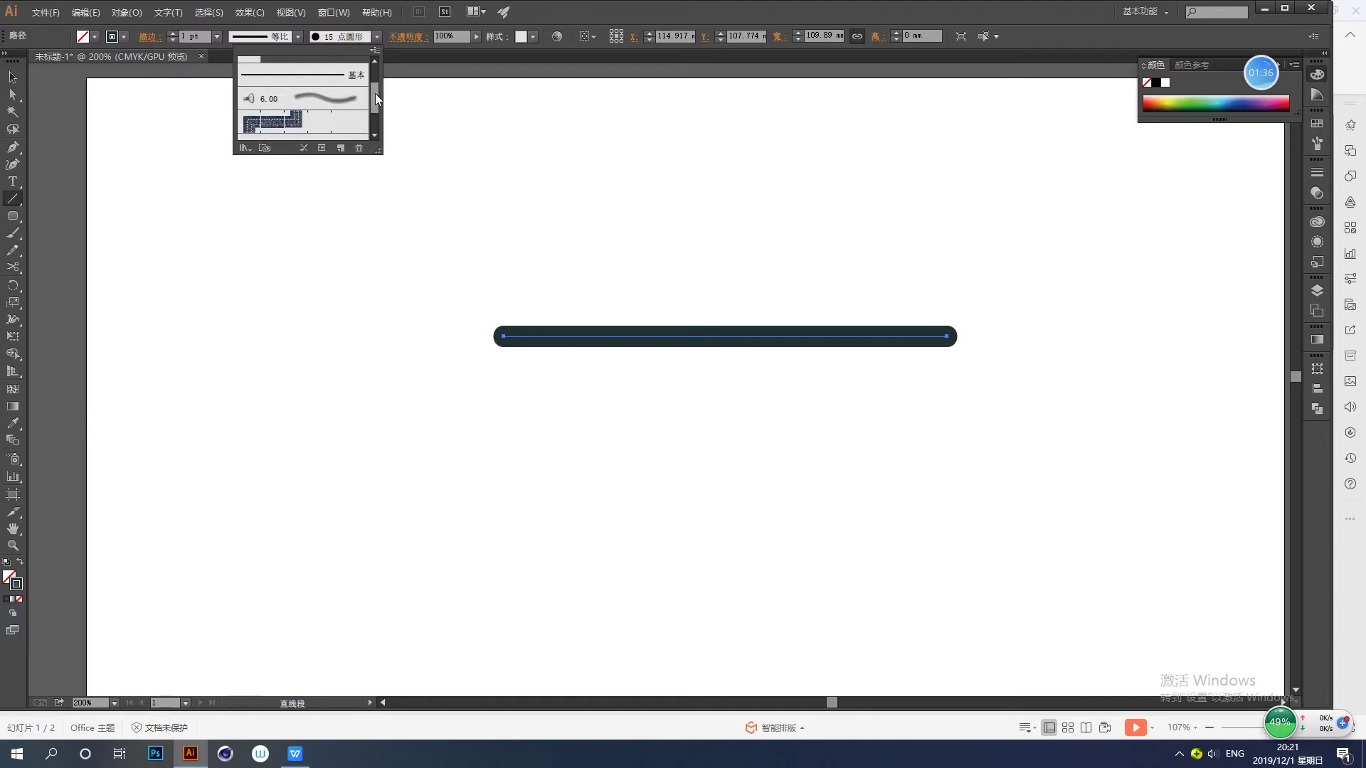
{"action": "left_click", "coordinate": [340, 108]}
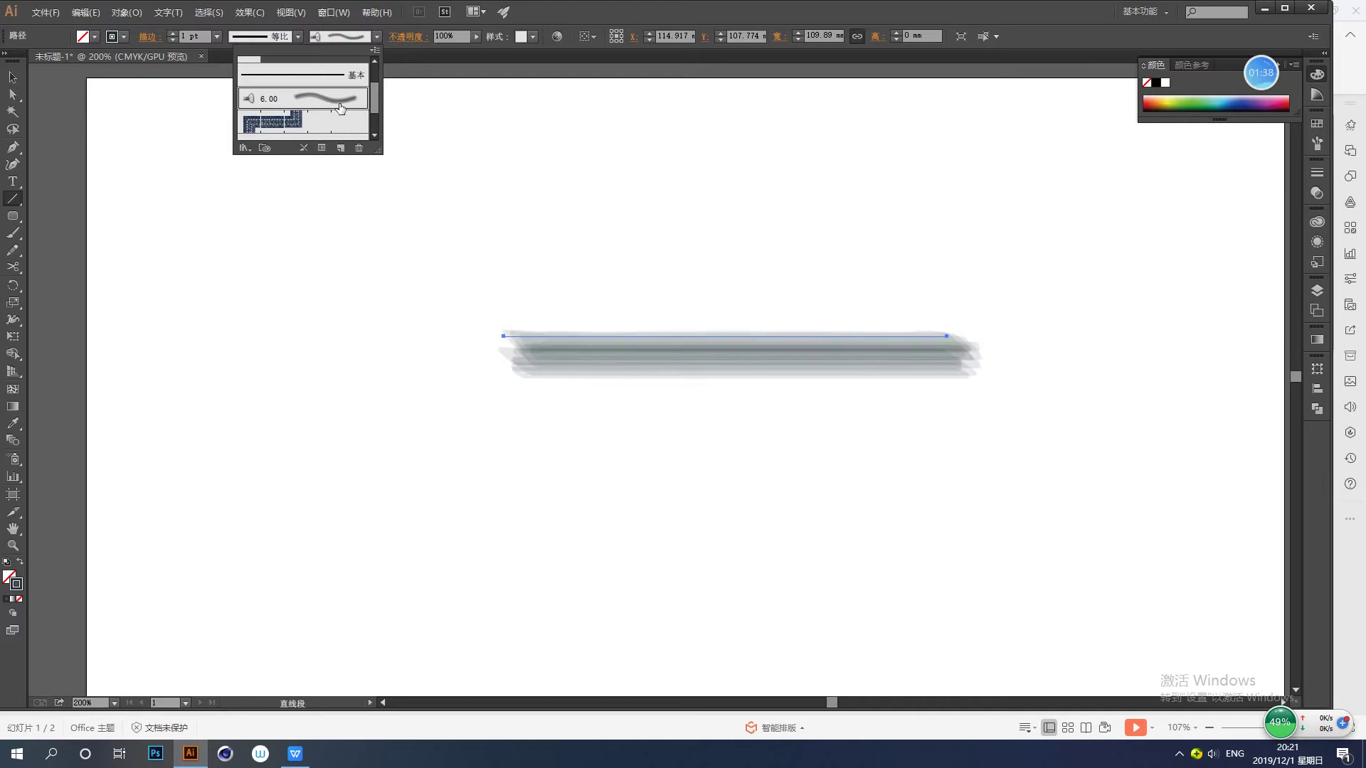
{"action": "left_click", "coordinate": [313, 122]}
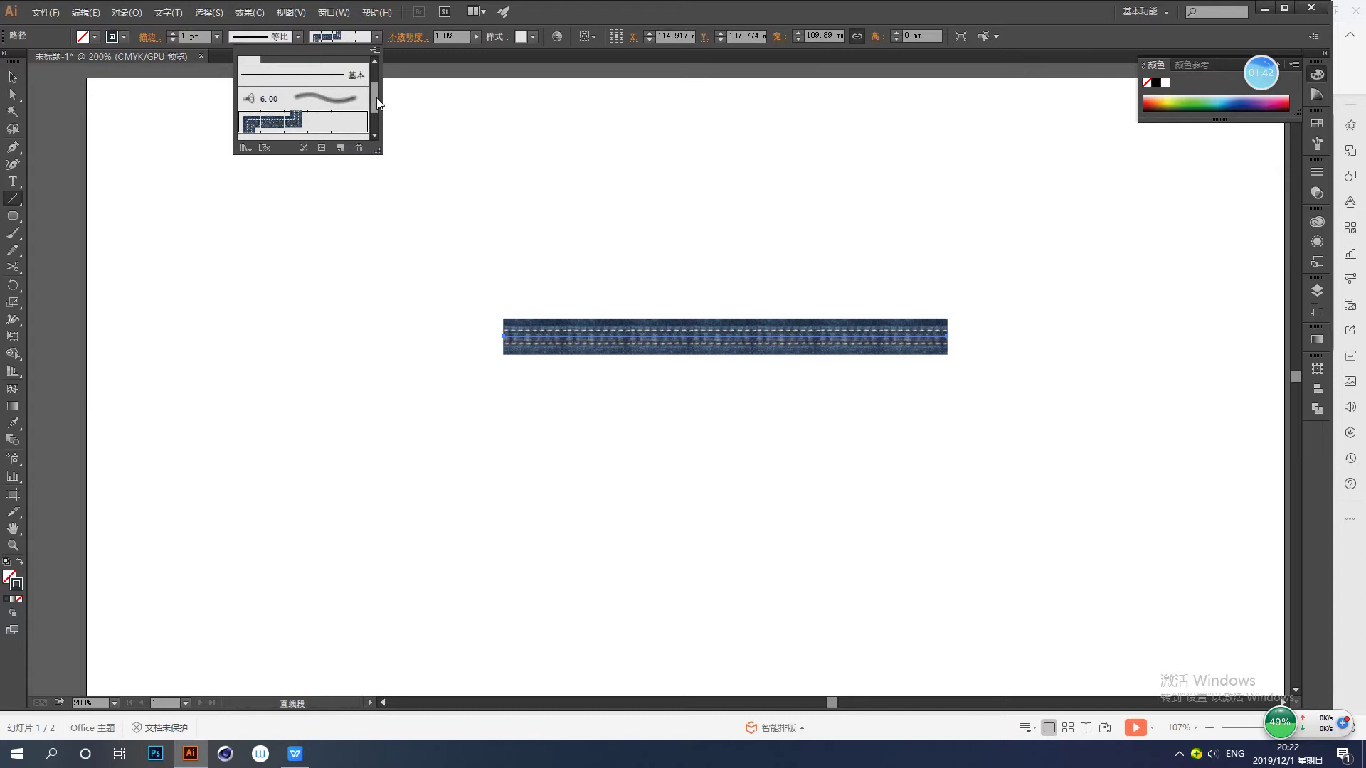
{"action": "left_click_drag", "start_coordinate": [372, 100], "coordinate": [375, 120]}
{"action": "left_click", "coordinate": [327, 111]}
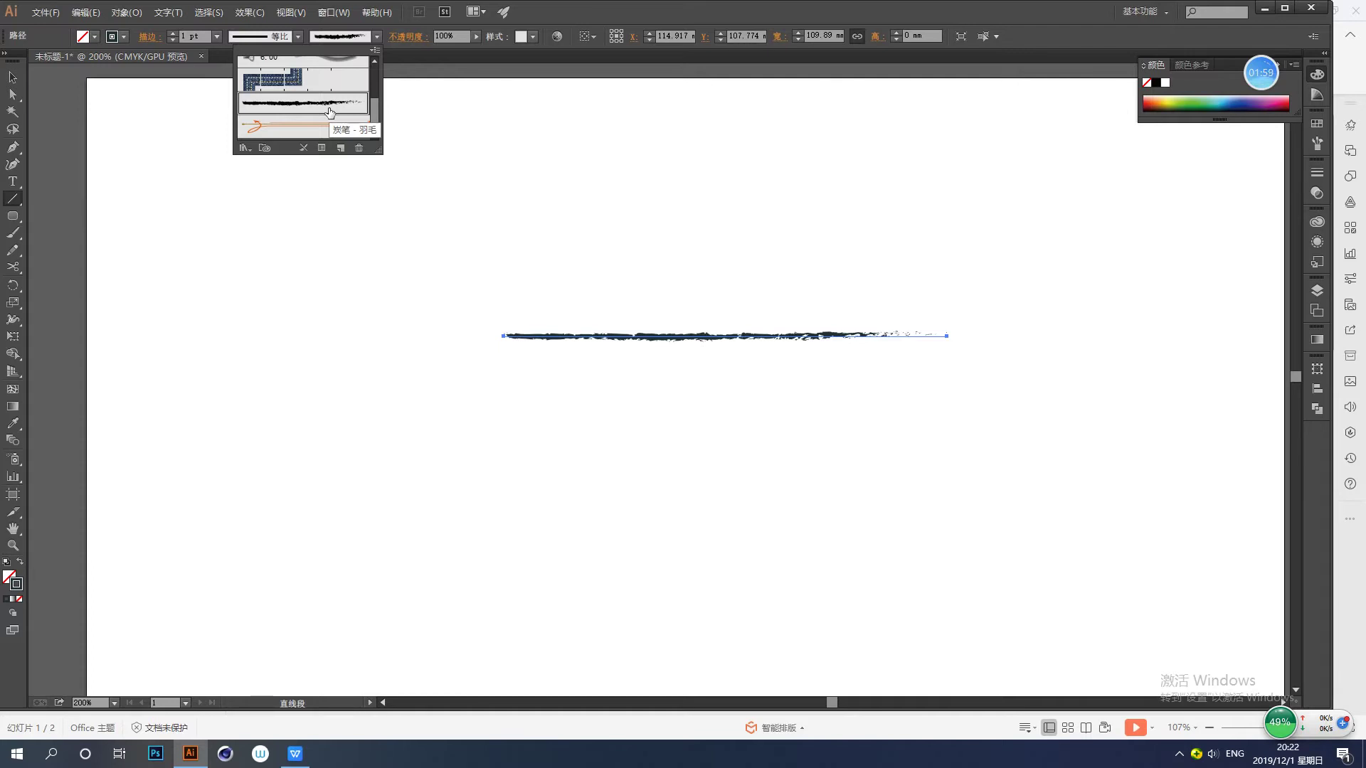
{"action": "left_click", "coordinate": [15, 82]}
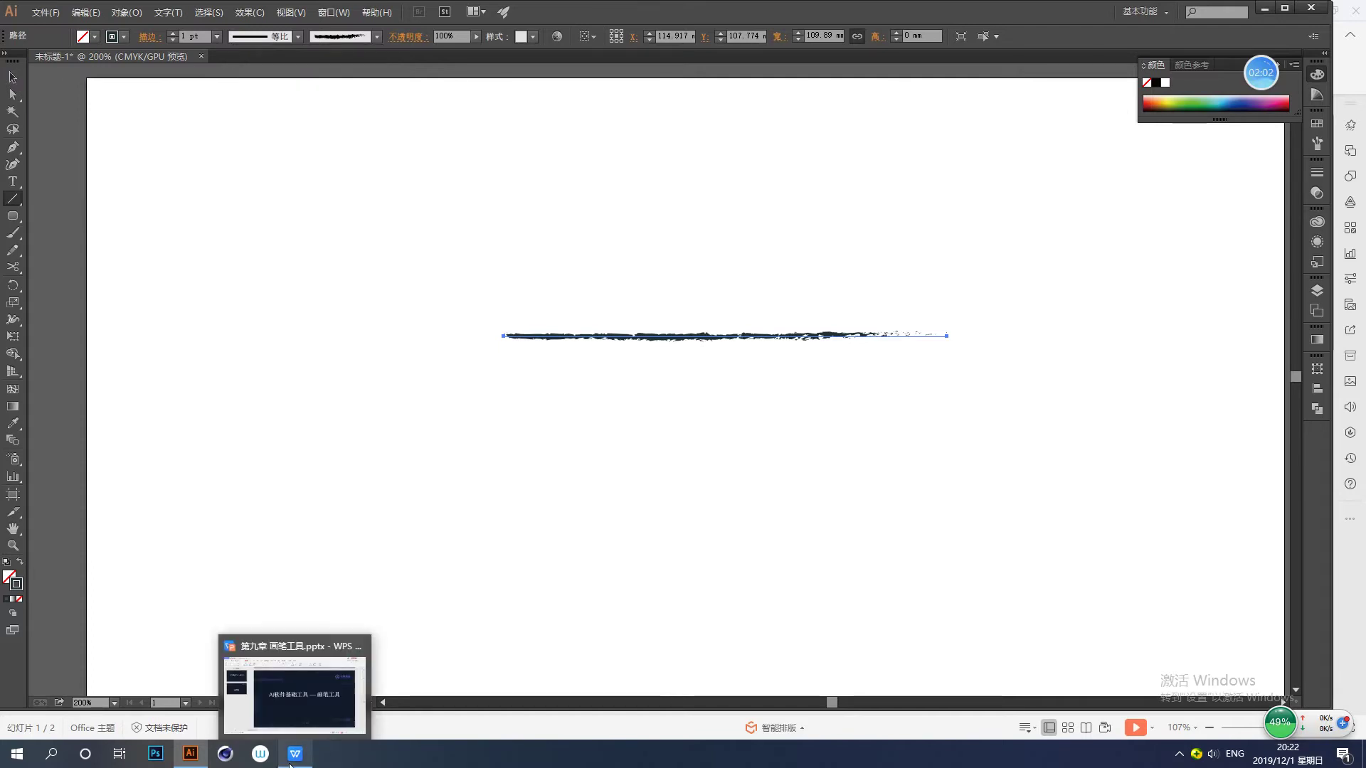
- Place the orange fingerprint image from the desktop folder 线上课第二期 > 画笔工具 into the Illustrator document and embed it
{"action": "left_click", "coordinate": [1264, 8]}
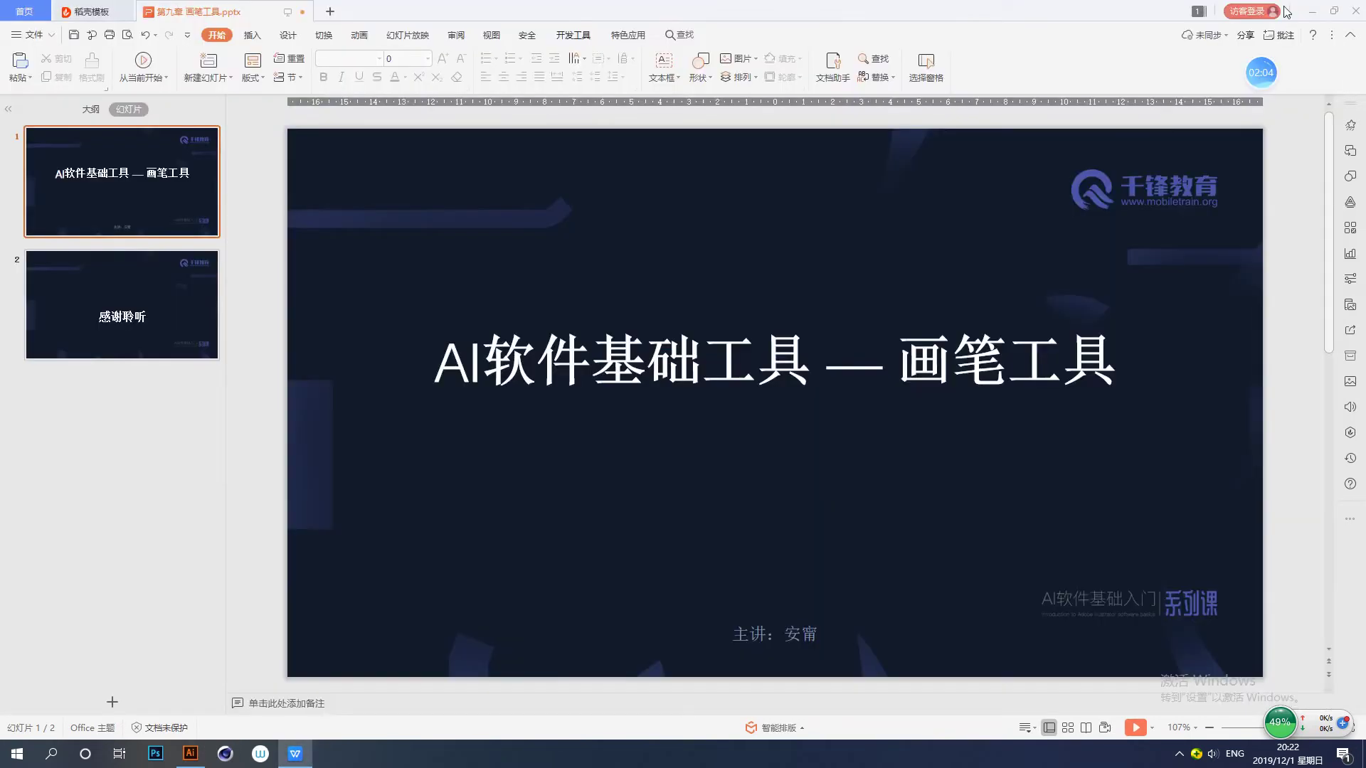
{"action": "left_click", "coordinate": [1316, 12]}
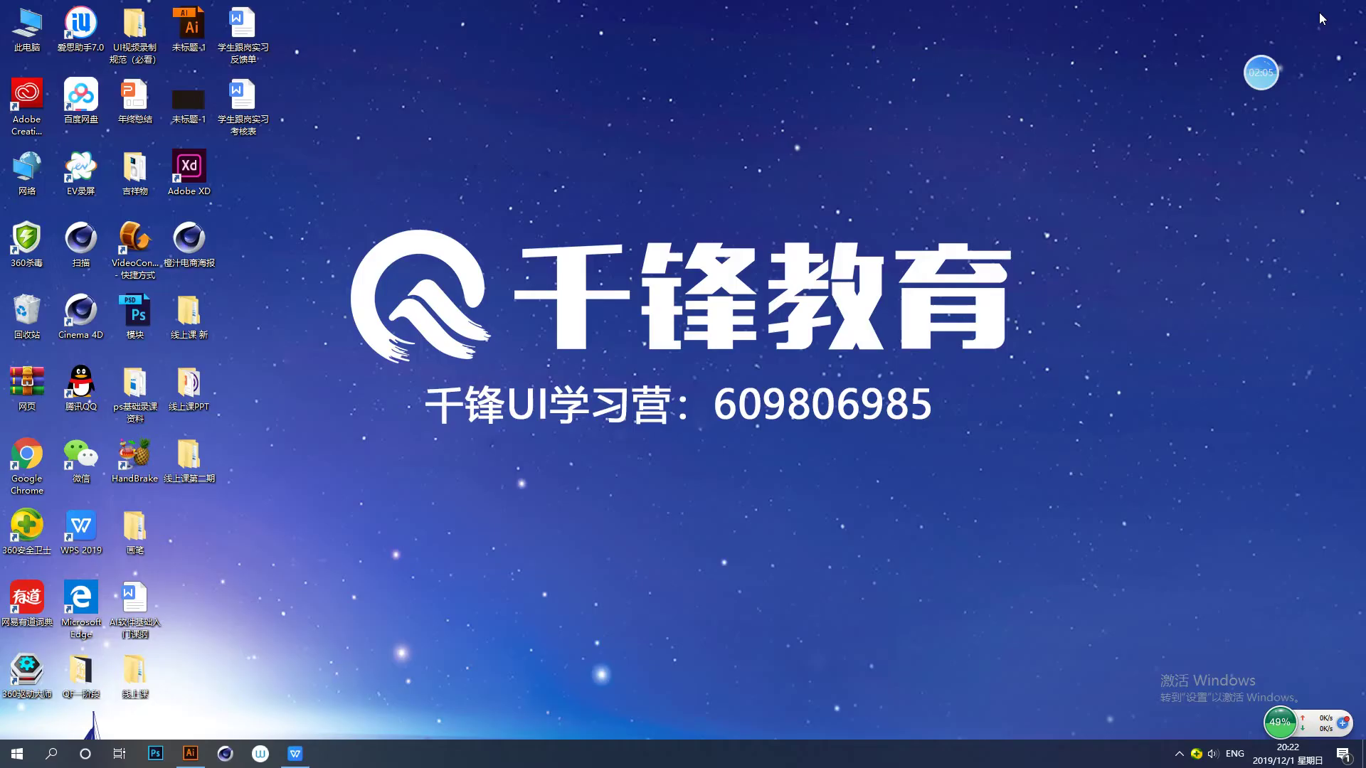
{"action": "double_click", "coordinate": [191, 460]}
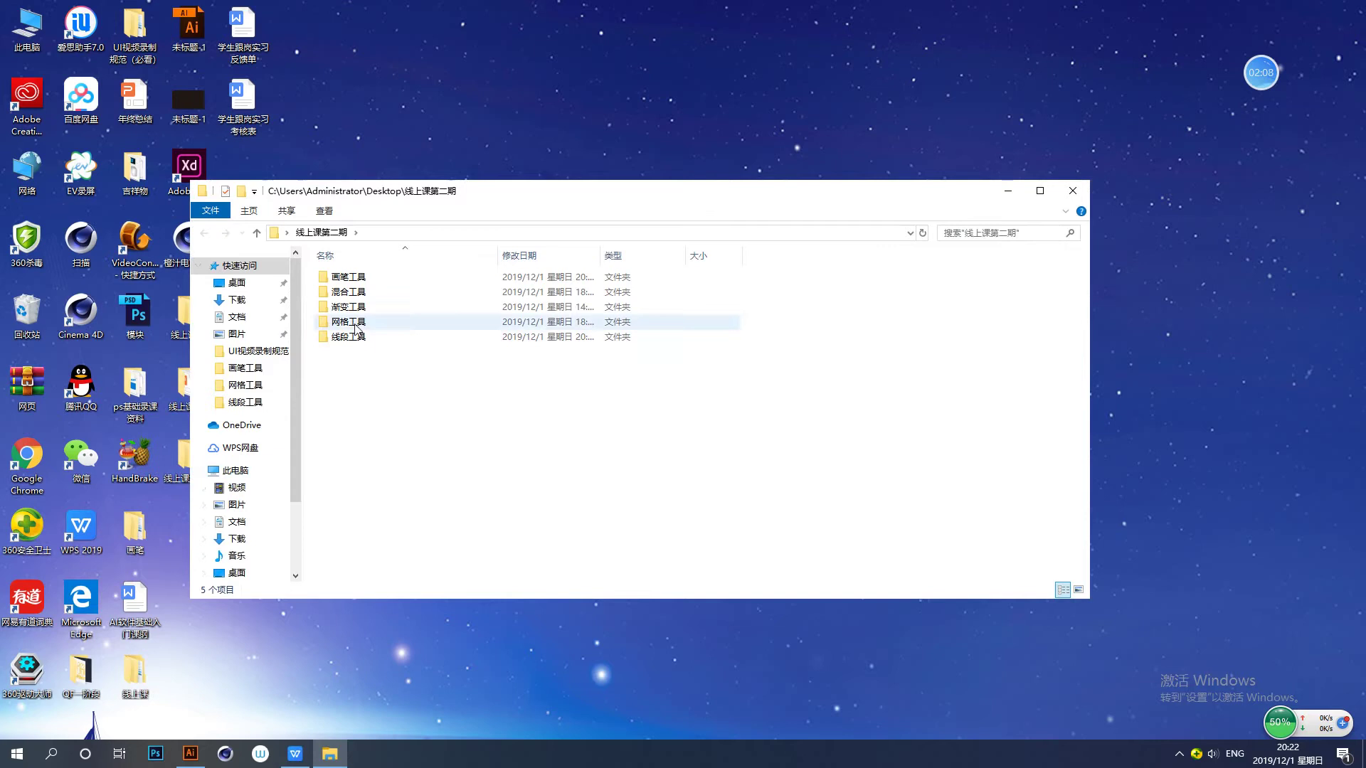
{"action": "double_click", "coordinate": [355, 278]}
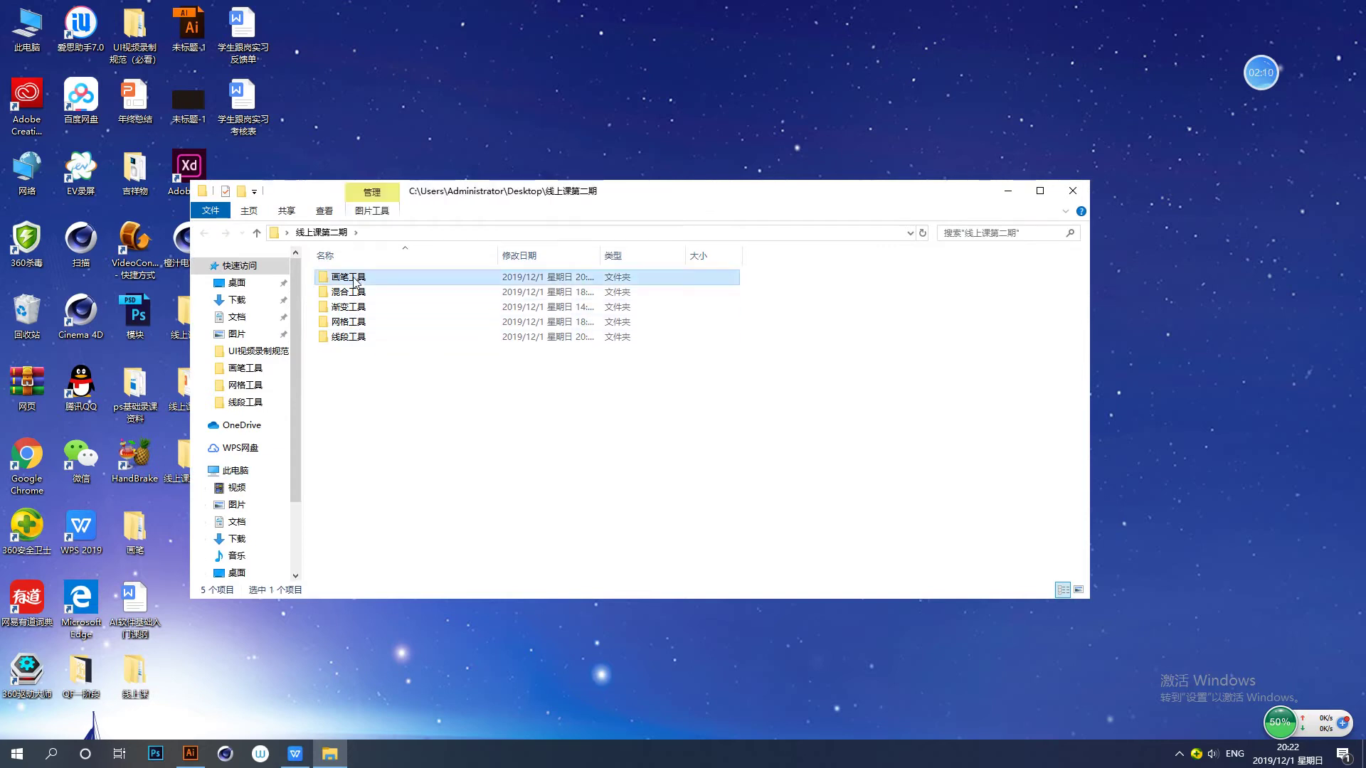
{"action": "left_click_drag", "start_coordinate": [581, 306], "coordinate": [497, 514]}
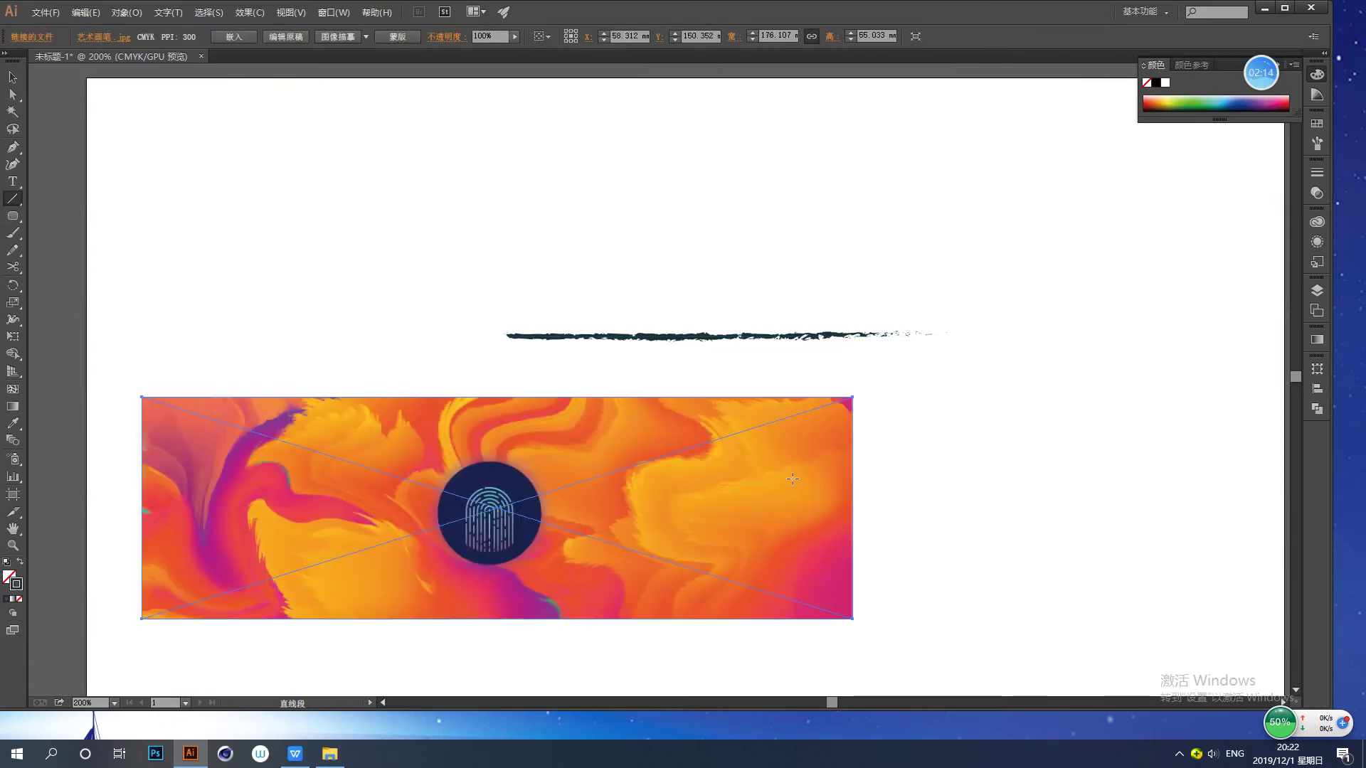
{"action": "left_click", "coordinate": [12, 77]}
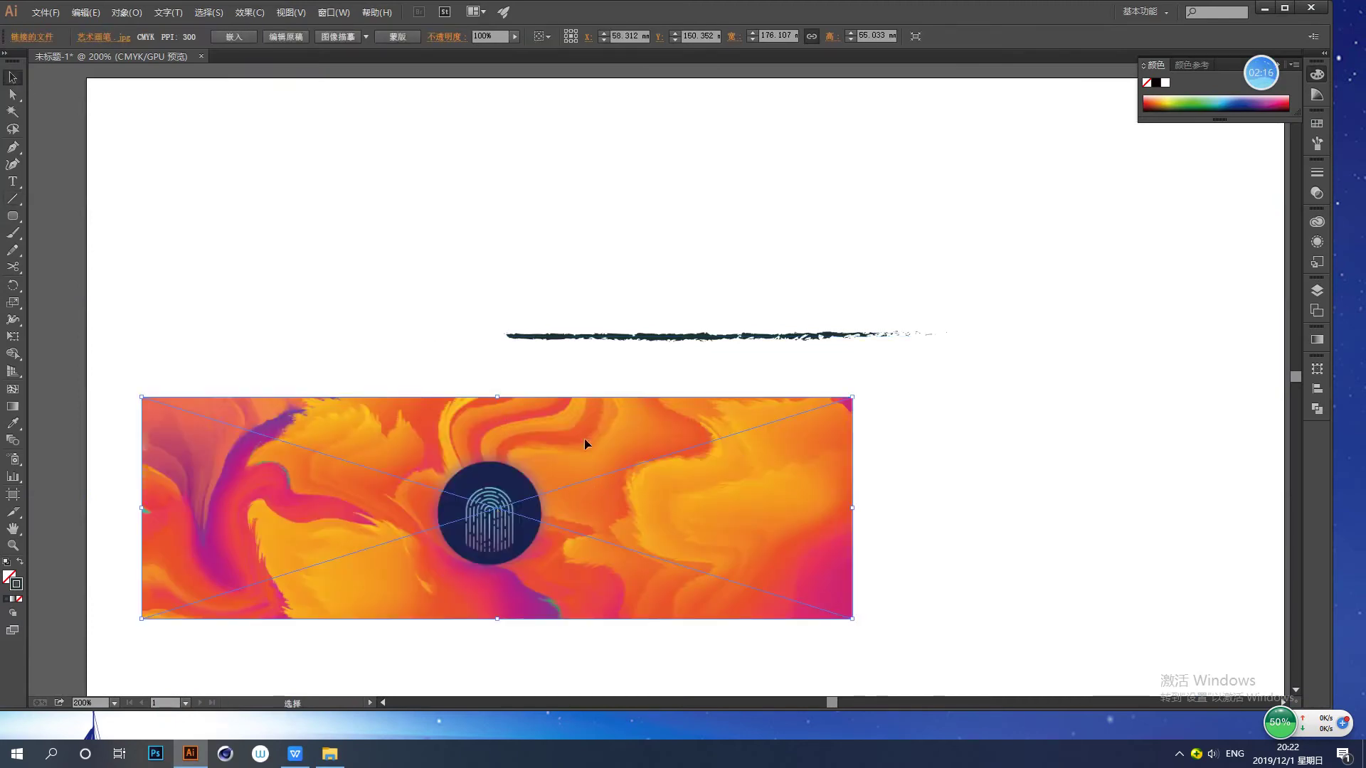
{"action": "left_click", "coordinate": [234, 36]}
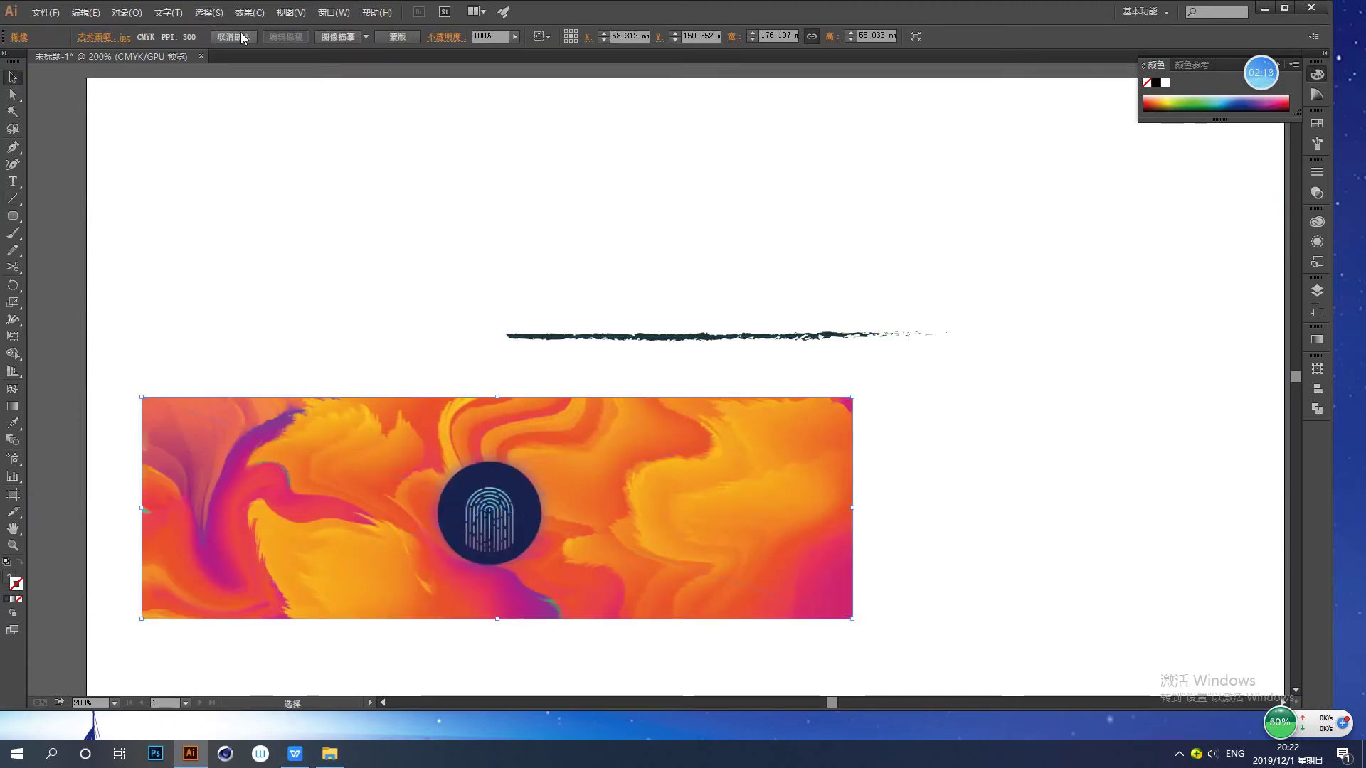
- Delete the charcoal line and move the embedded image to the top-left corner of the artboard
{"action": "left_click", "coordinate": [709, 335]}
{"action": "key", "text": "Delete"}
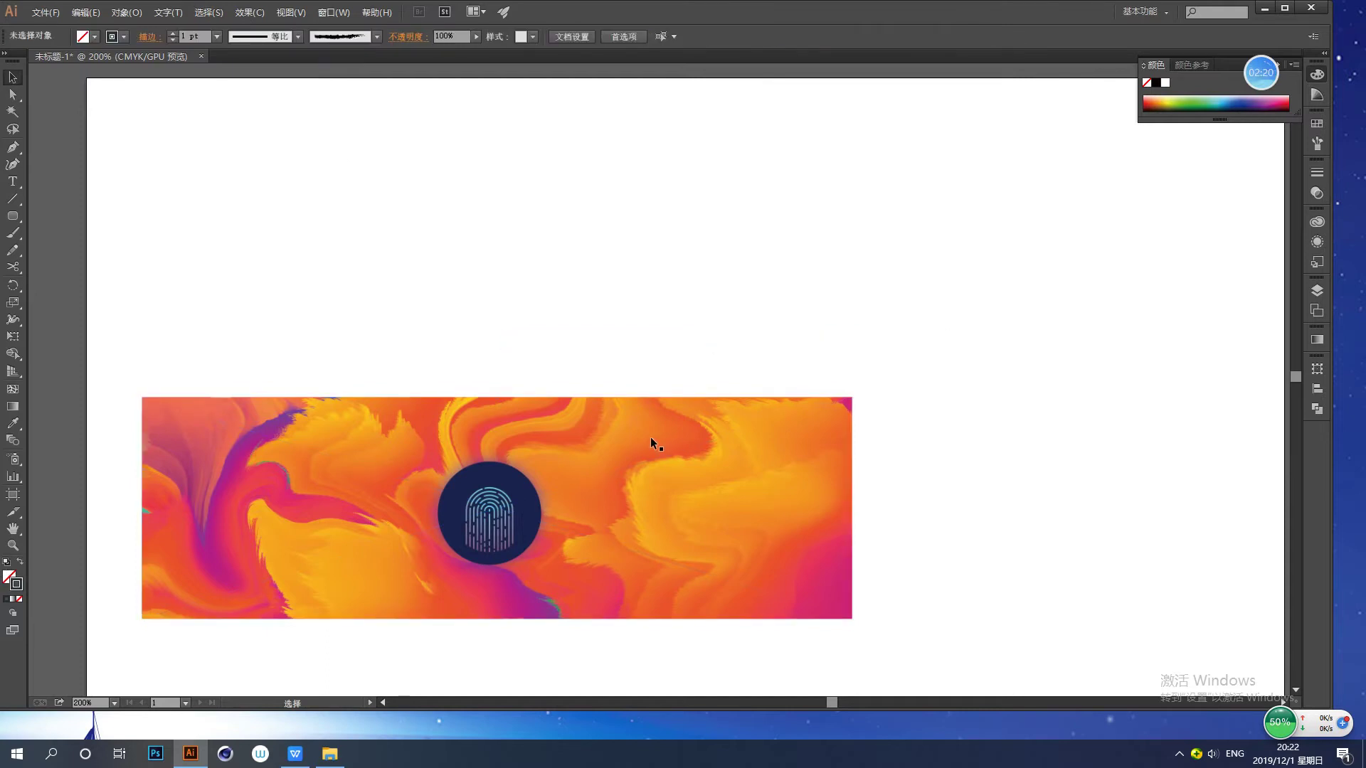
{"action": "left_click_drag", "start_coordinate": [639, 359], "coordinate": [552, 159]}
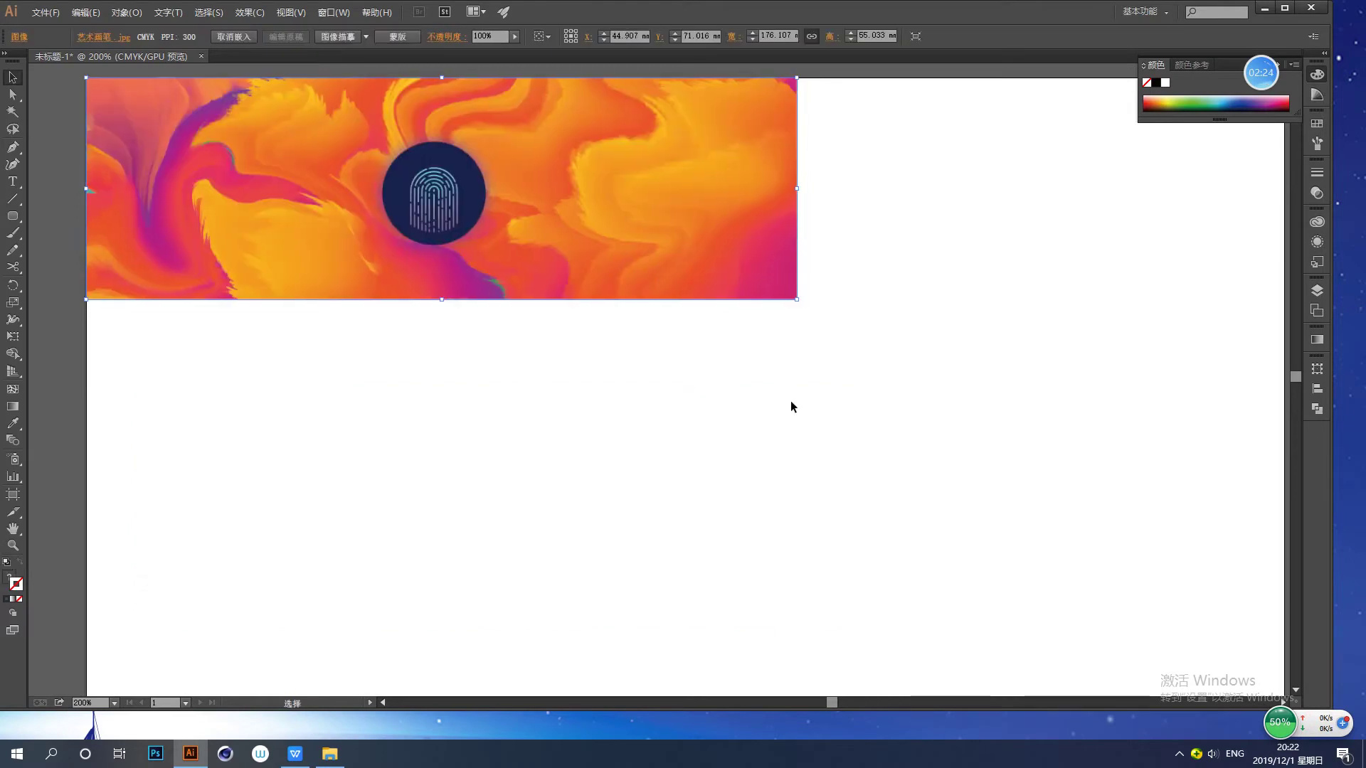
- Scale the image down proportionally from its bottom-right corner, keeping it at the artboard's top-left corner, and deselect it
{"action": "left_click_drag", "start_coordinate": [701, 411], "coordinate": [762, 497]}
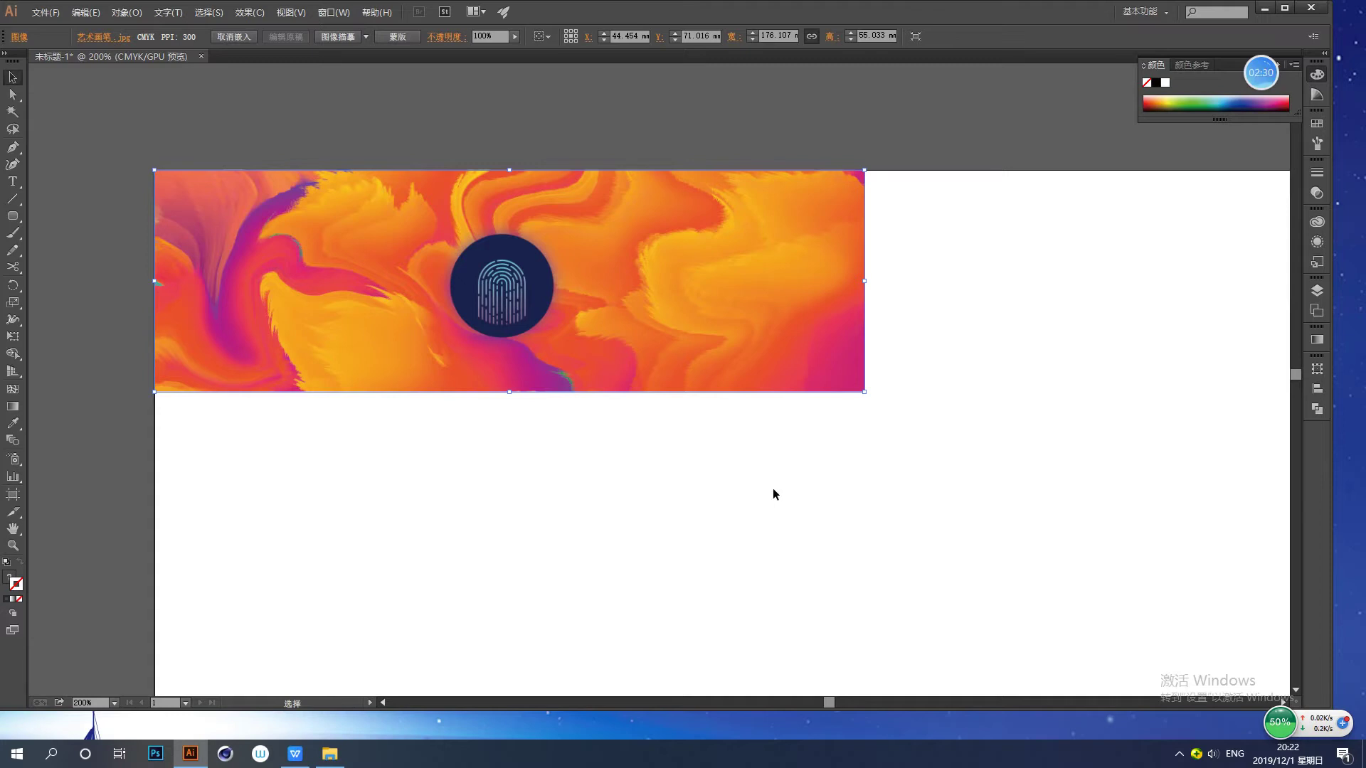
{"action": "left_click_drag", "start_coordinate": [864, 391], "coordinate": [765, 360]}
{"action": "left_click", "coordinate": [816, 437]}
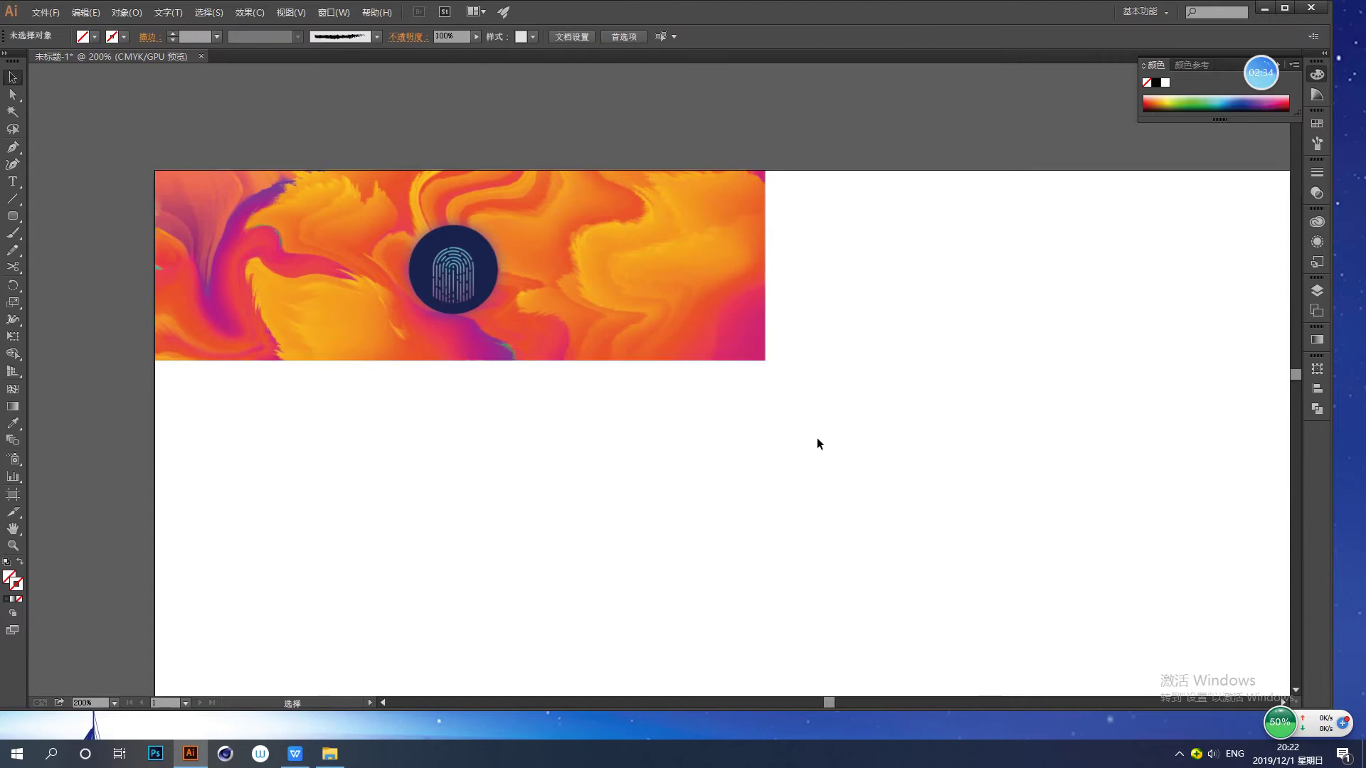
{"action": "left_click", "coordinate": [710, 333]}
{"action": "key", "text": "ctrl+shift+a"}
{"action": "left_click_drag", "start_coordinate": [502, 448], "coordinate": [552, 420]}
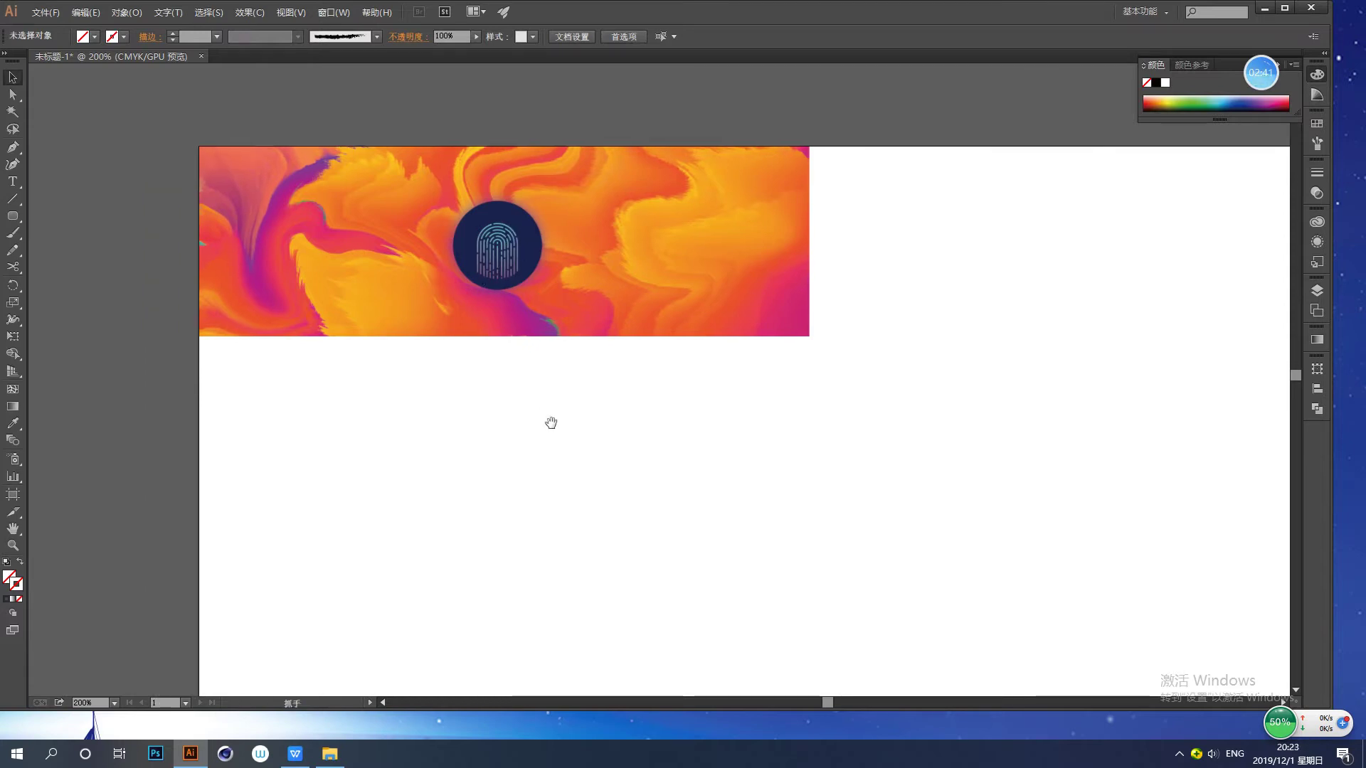
- Draw a horizontal line about 75 mm long below the fingerprint image and give it a solid-colour stroke
{"action": "left_click", "coordinate": [377, 37]}
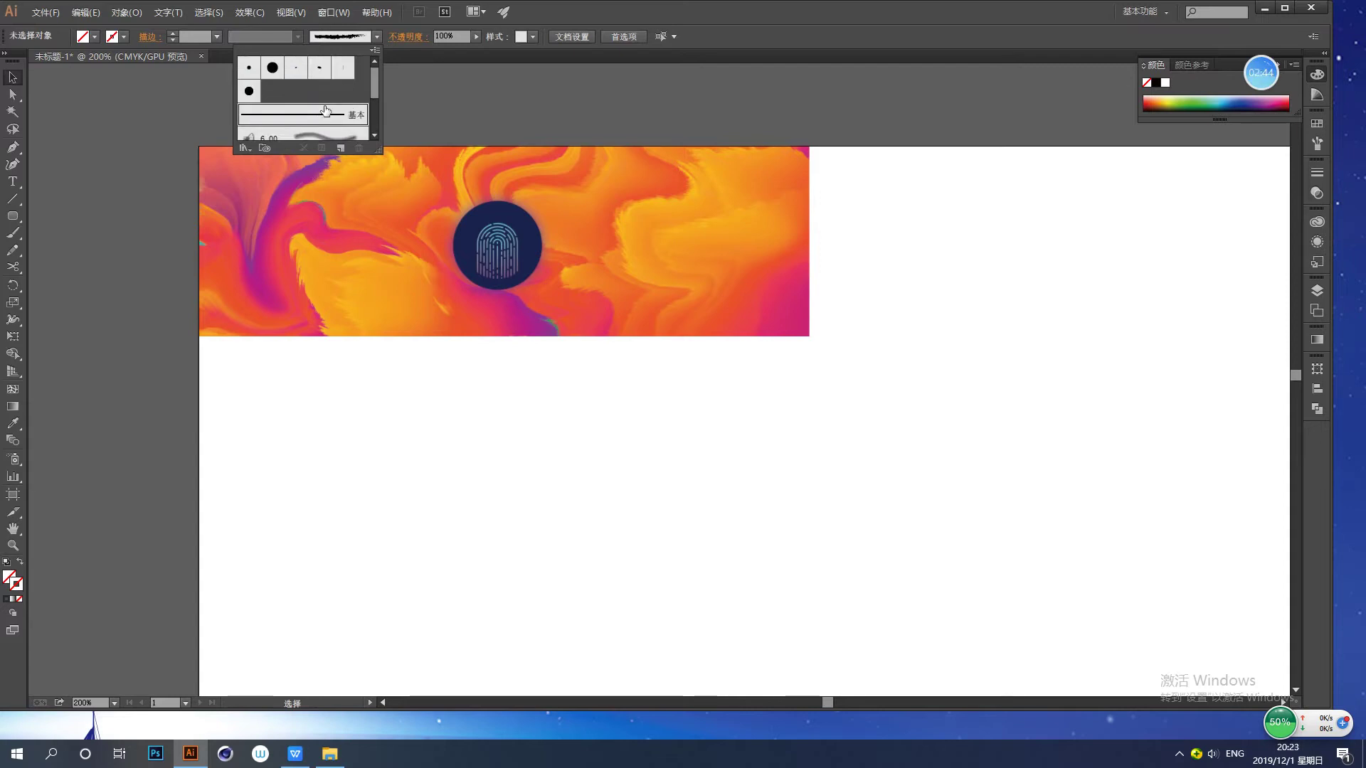
{"action": "left_click", "coordinate": [13, 201]}
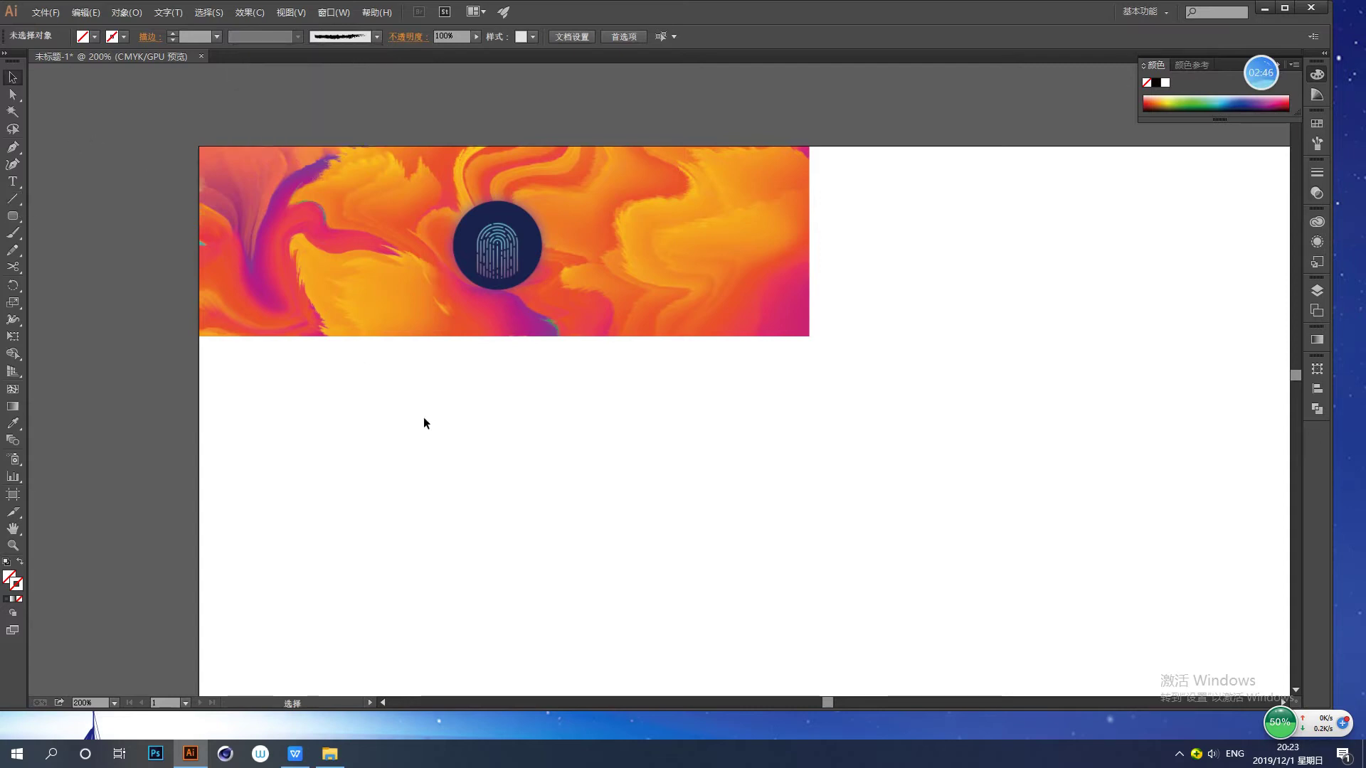
{"action": "left_click", "coordinate": [12, 199]}
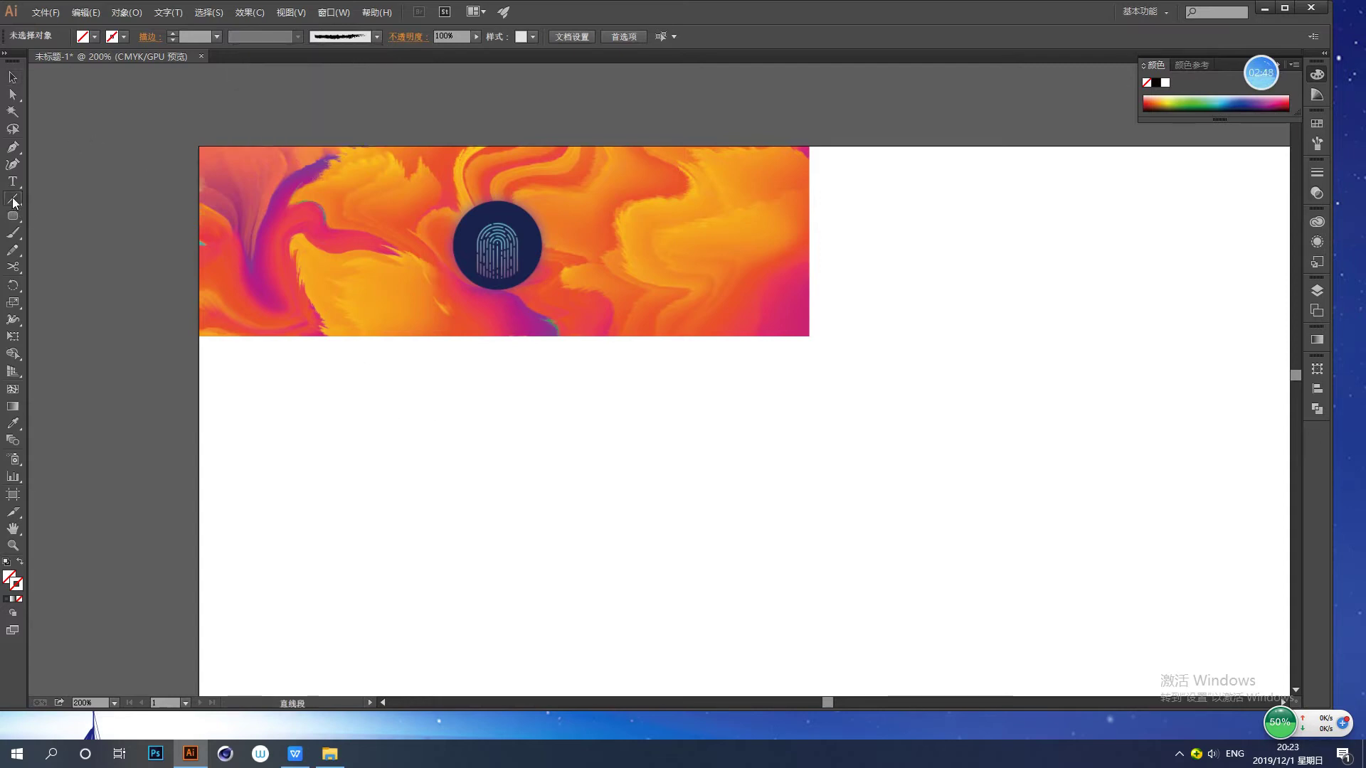
{"action": "left_click_drag", "start_coordinate": [393, 406], "coordinate": [695, 406]}
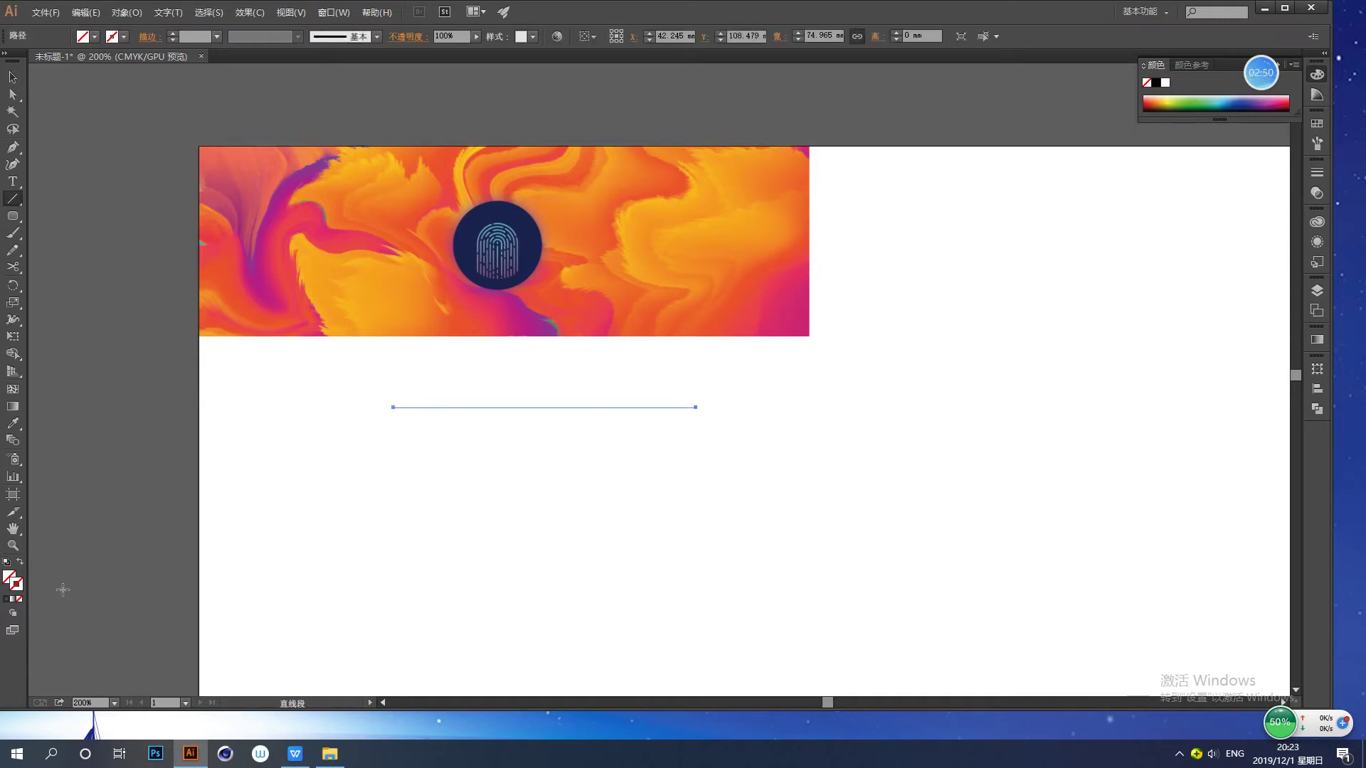
{"action": "left_click", "coordinate": [10, 601]}
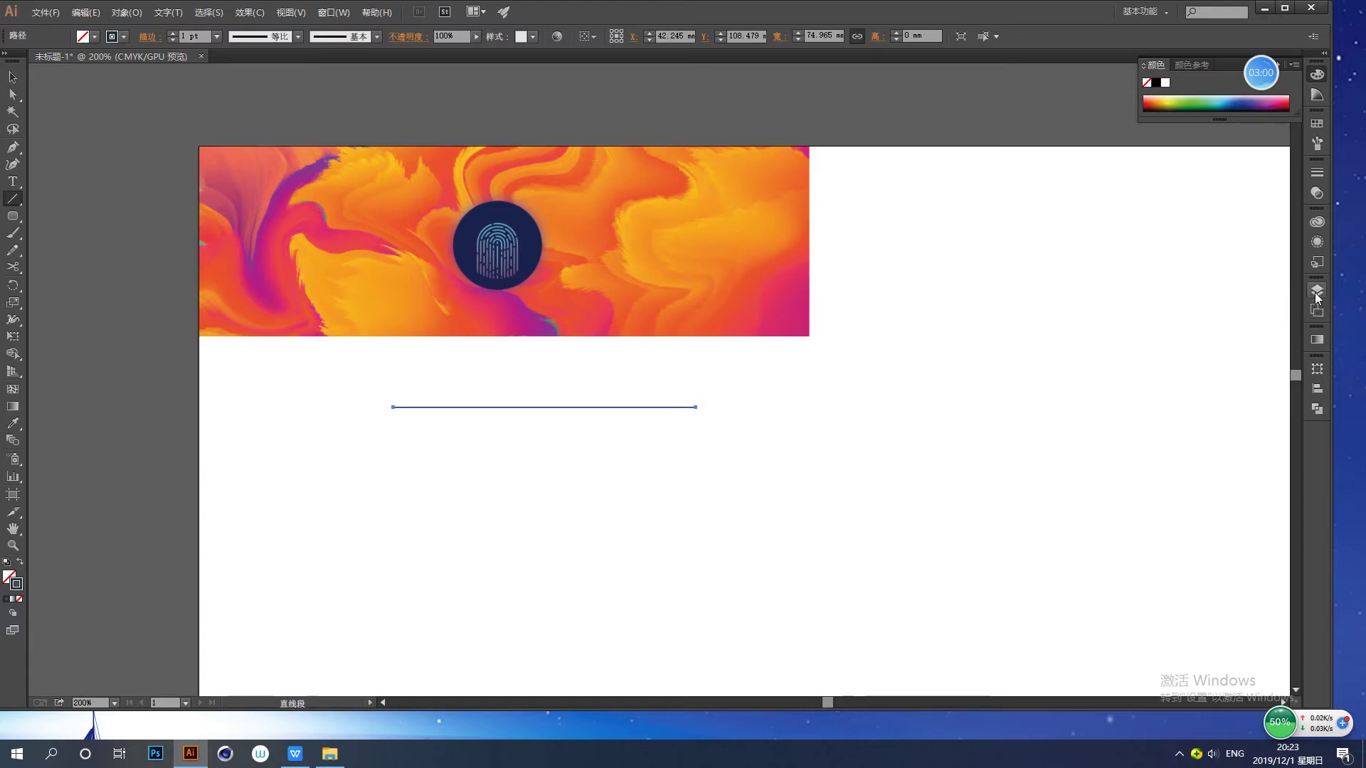
- Make the line's stroke dashed with dash lengths of 20 pt and 25 pt, then deselect it
{"action": "left_click", "coordinate": [139, 39]}
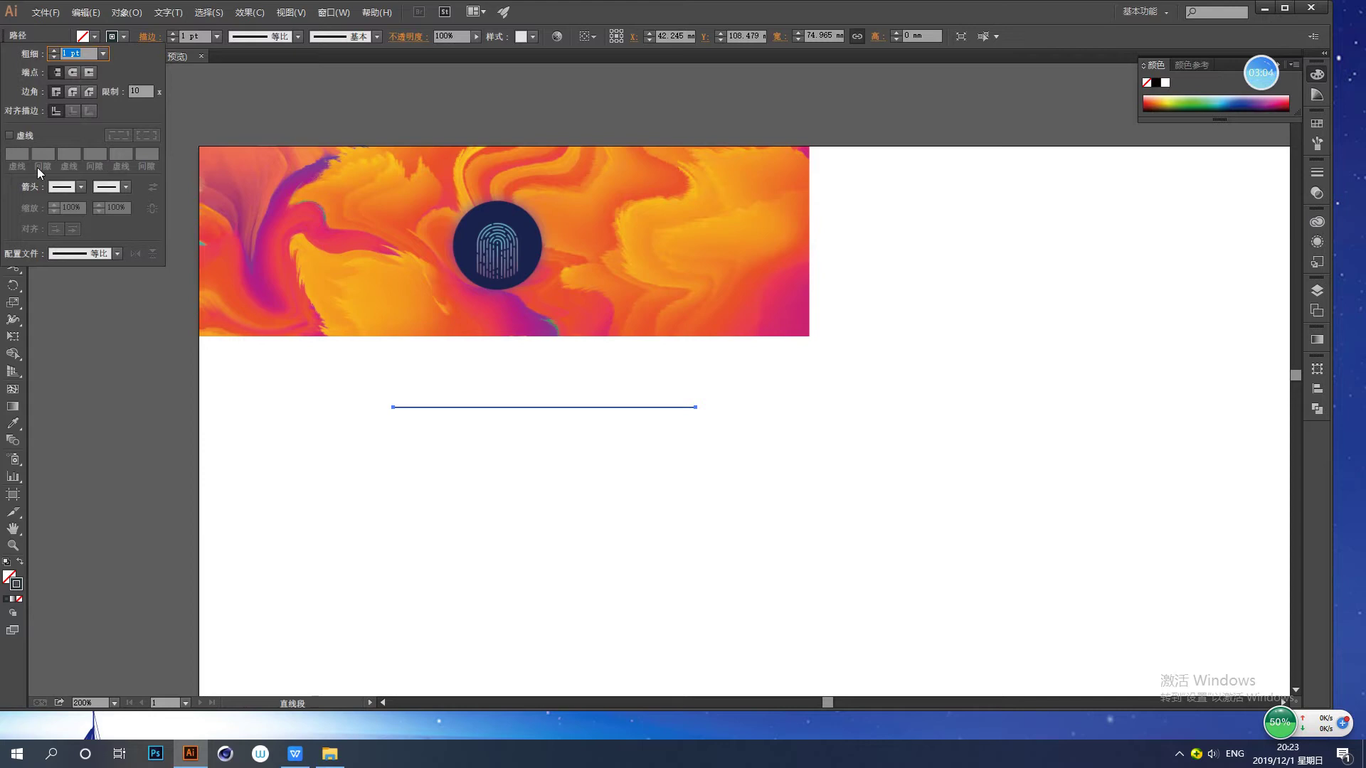
{"action": "left_click", "coordinate": [11, 136]}
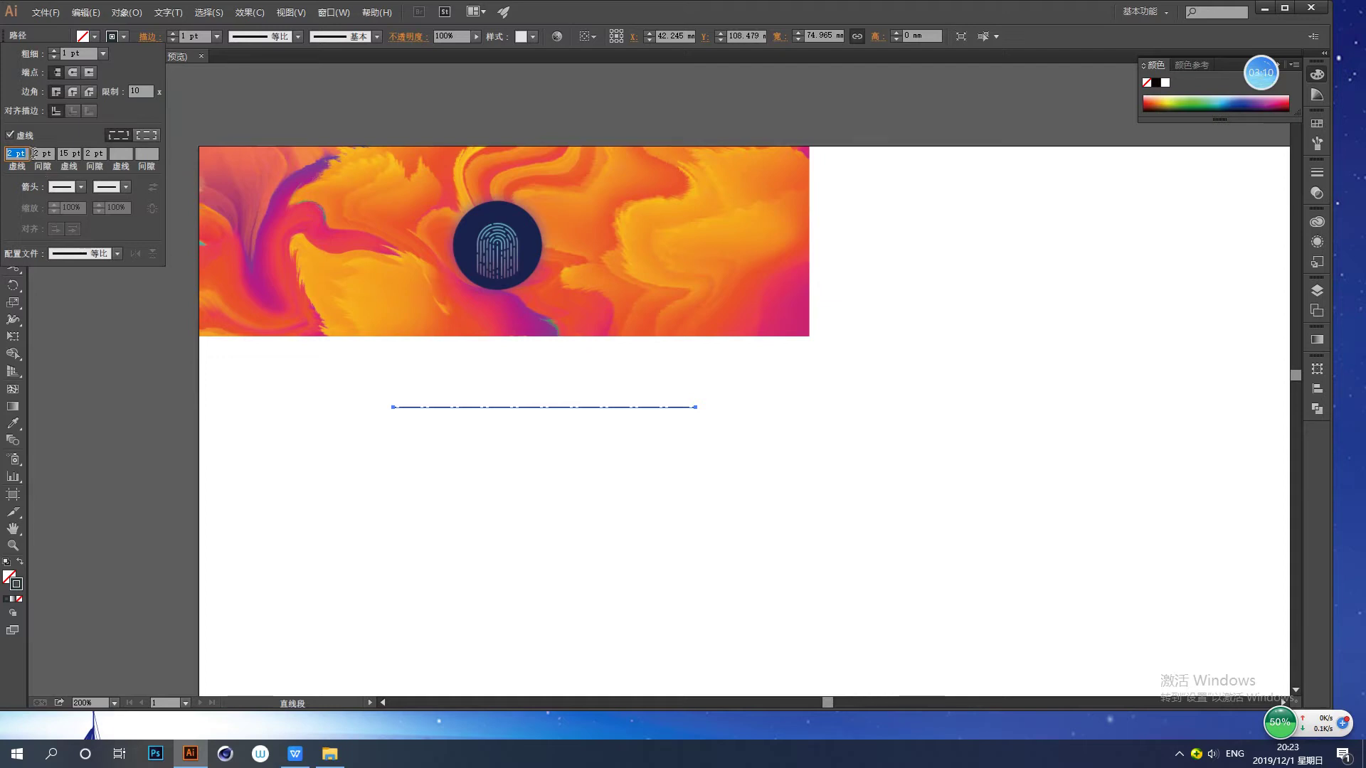
{"action": "left_click", "coordinate": [11, 153]}
{"action": "type", "text": "0"}
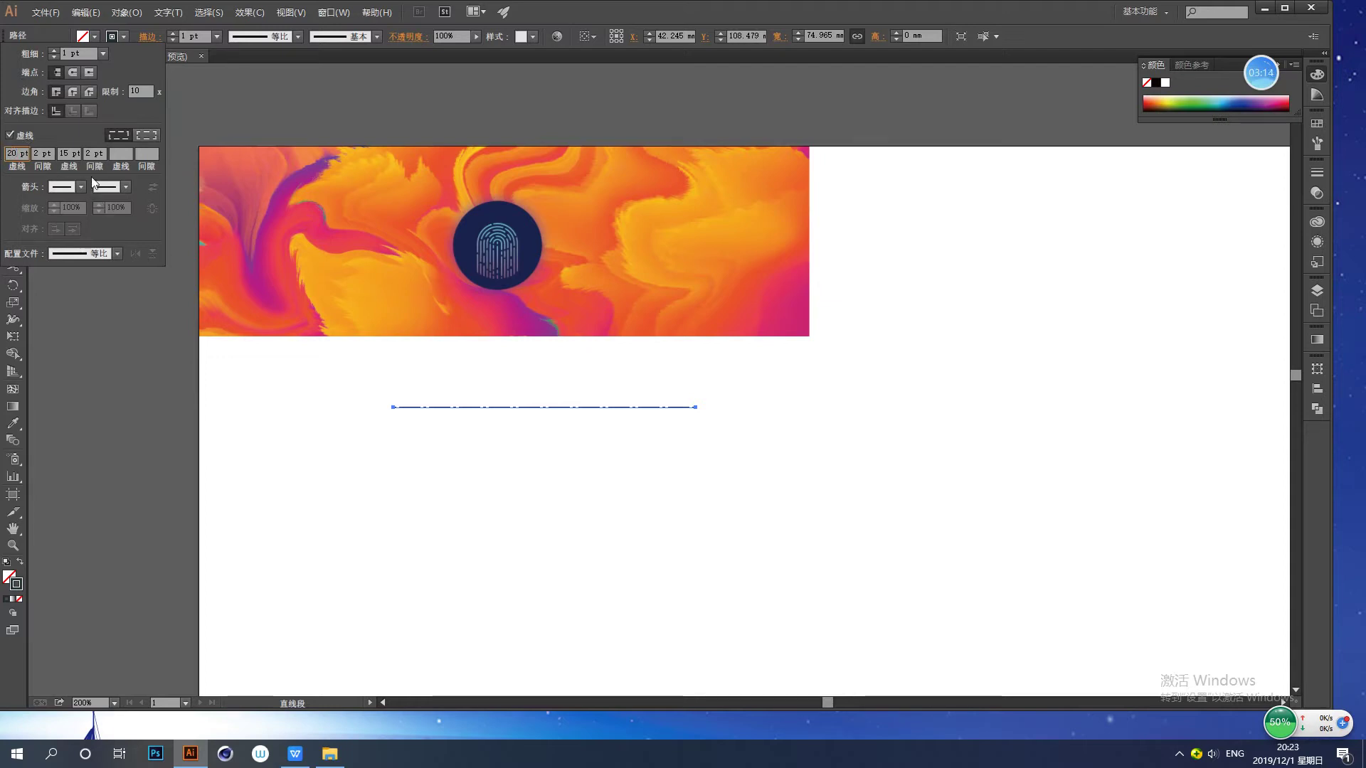
{"action": "double_click", "coordinate": [64, 152]}
{"action": "type", "text": "25"}
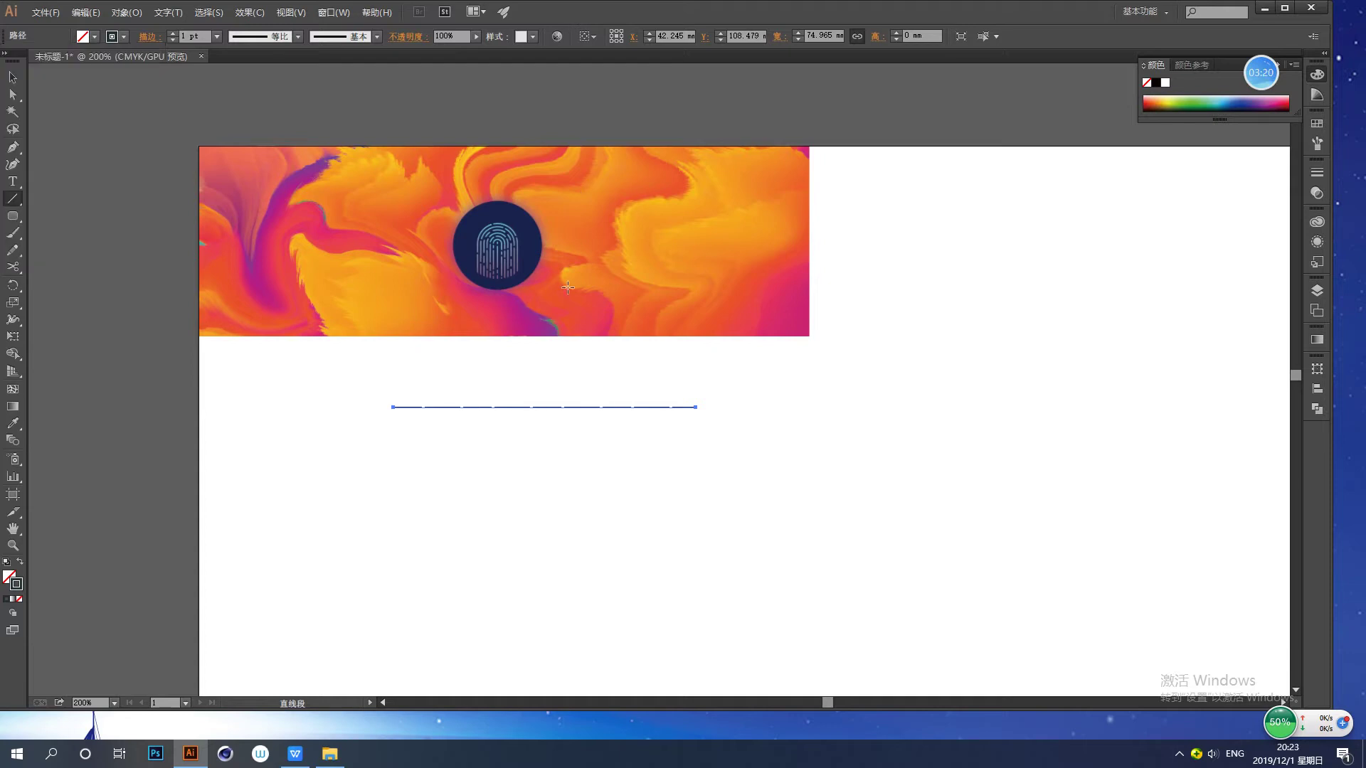
{"action": "left_click", "coordinate": [12, 77]}
{"action": "left_click", "coordinate": [659, 504]}
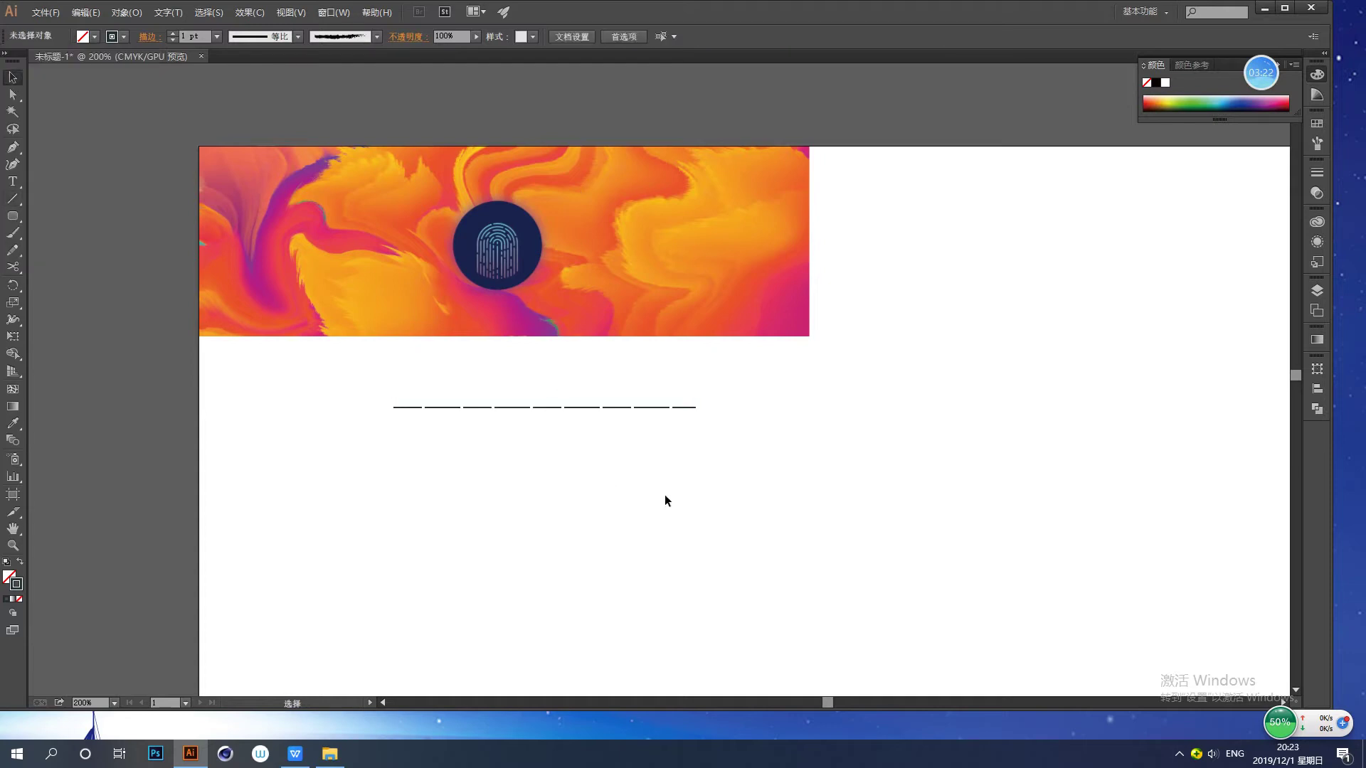
- Duplicate the dashed line directly below itself and set the copy's dash lengths to 30 pt and 15 pt
{"action": "key", "text": "ctrl+equal"}
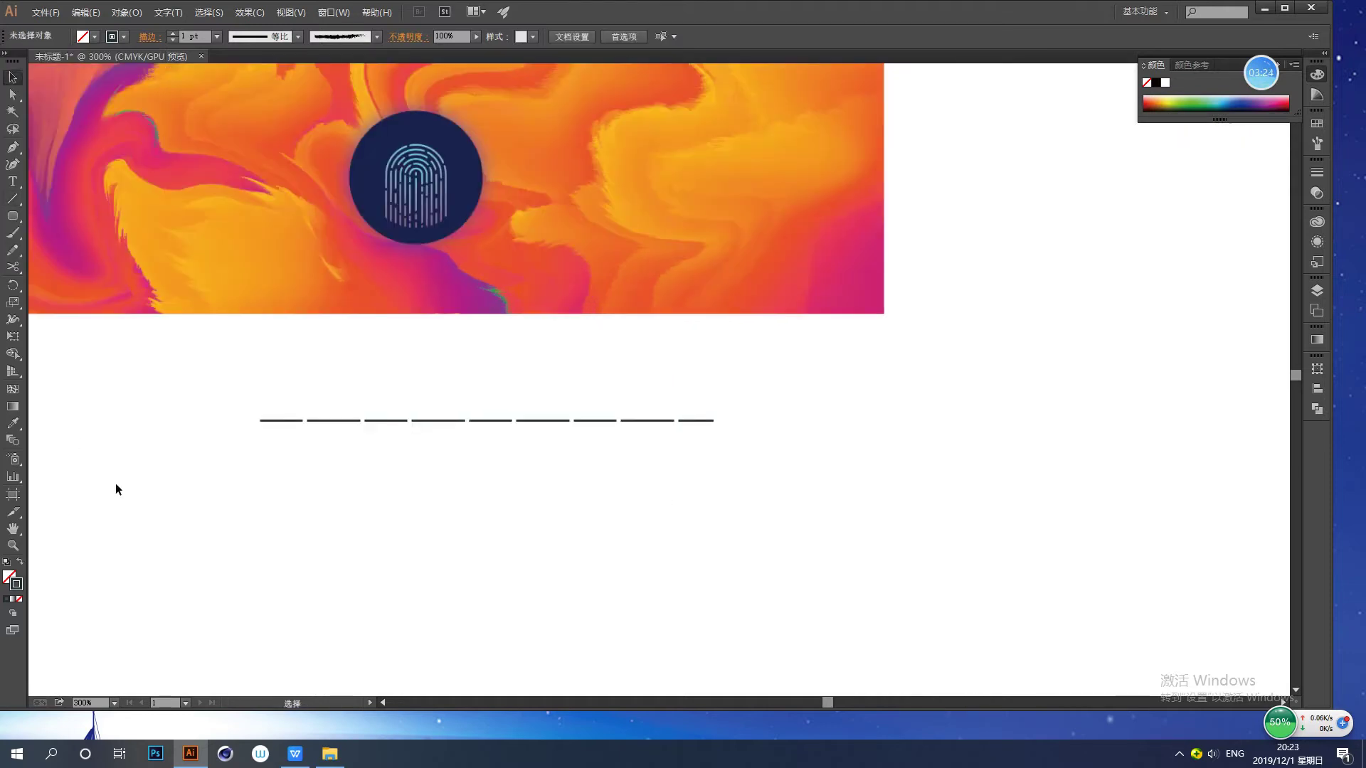
{"action": "left_click", "coordinate": [340, 420]}
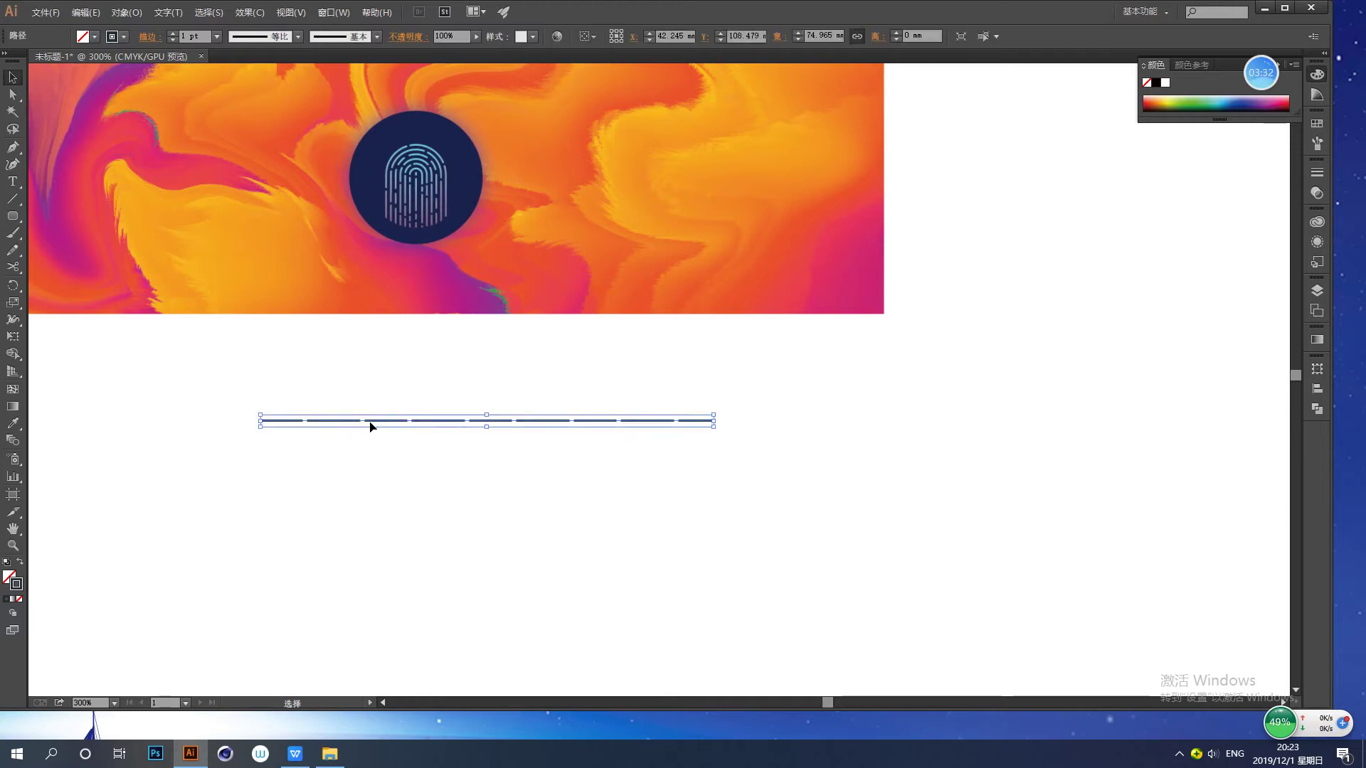
{"action": "left_click_drag", "start_coordinate": [476, 420], "coordinate": [476, 427]}
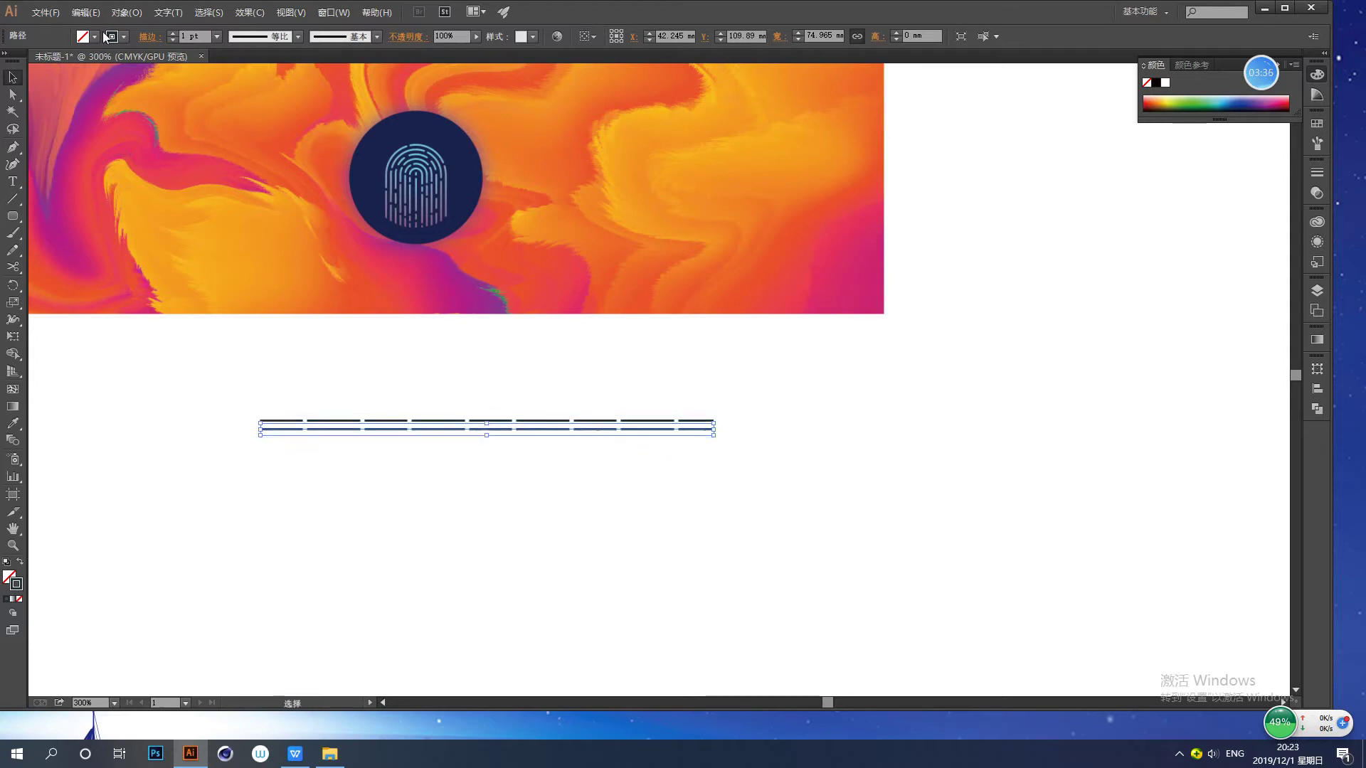
{"action": "left_click", "coordinate": [124, 38]}
{"action": "left_click", "coordinate": [149, 39]}
{"action": "left_click", "coordinate": [150, 38]}
{"action": "double_click", "coordinate": [19, 152]}
{"action": "type", "text": "30"}
{"action": "double_click", "coordinate": [59, 152]}
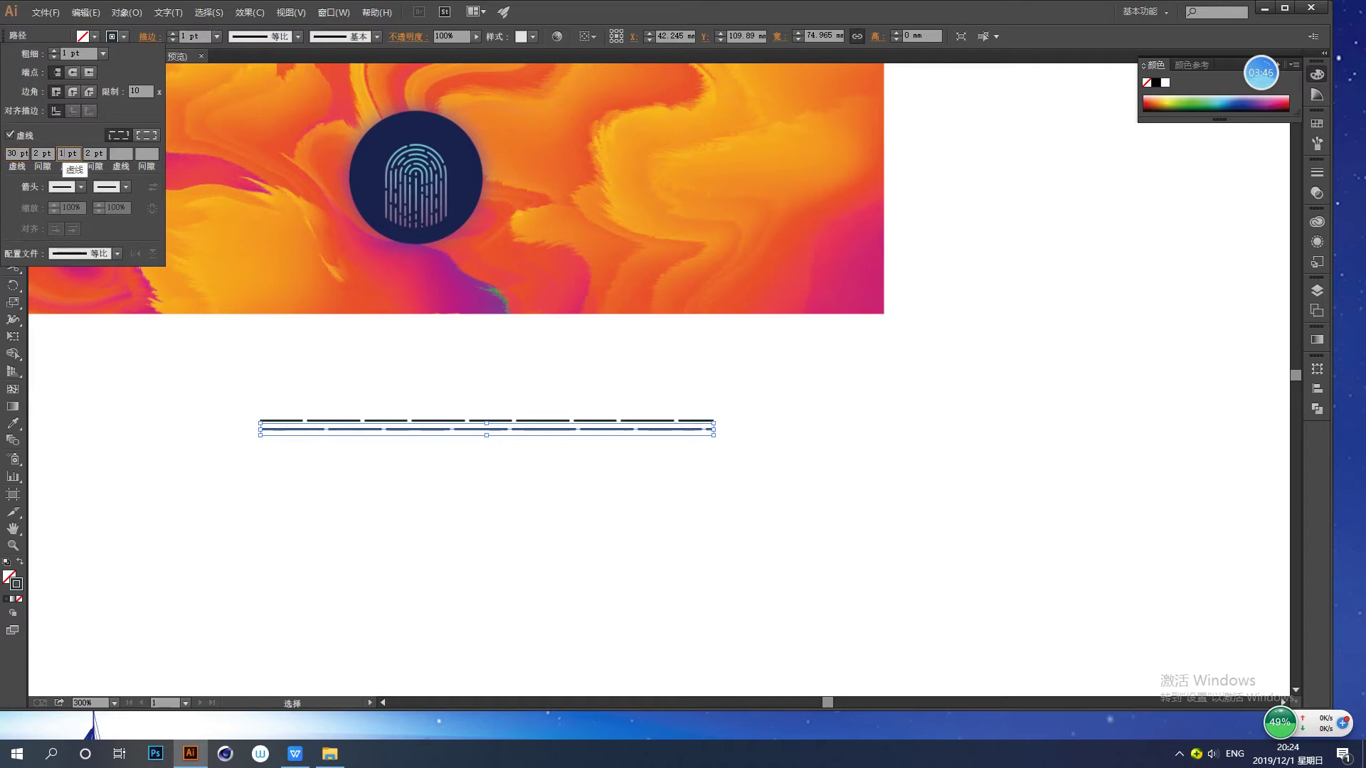
{"action": "type", "text": "1"}
{"action": "key", "text": "Return"}
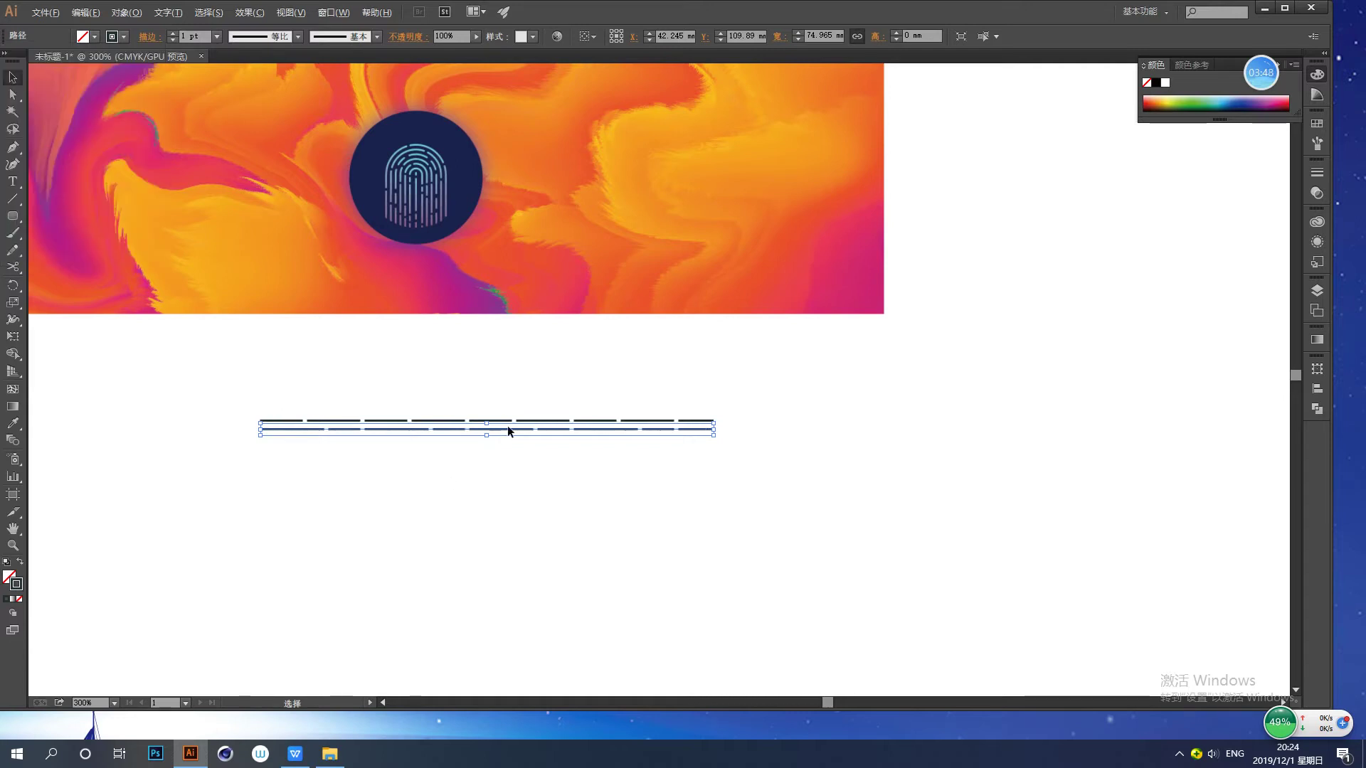
- Duplicate the second dashed line just below and set the copy's pattern to 10 pt dash, 3 pt gap, 5 pt dash, 3 pt gap
{"action": "left_click_drag", "start_coordinate": [509, 429], "coordinate": [509, 437], "text": "alt"}
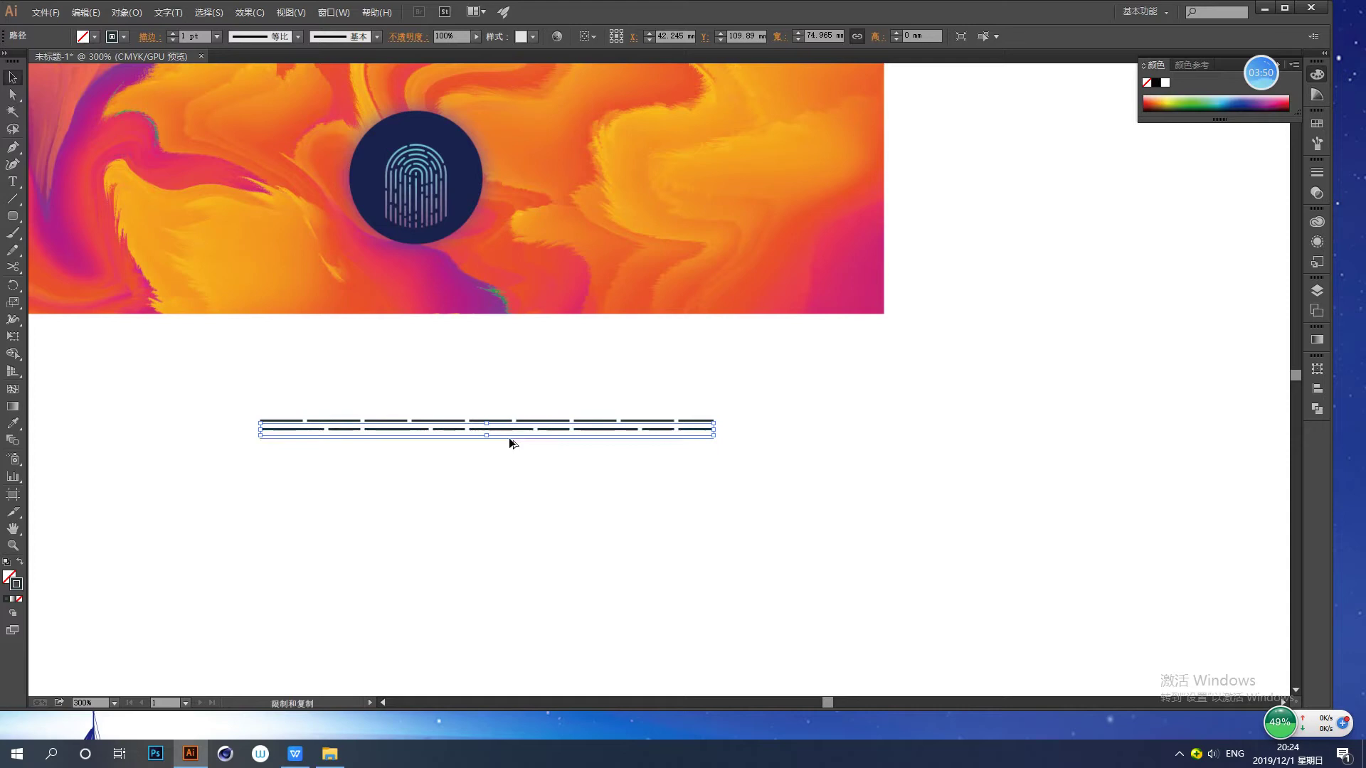
{"action": "left_click", "coordinate": [145, 44]}
{"action": "double_click", "coordinate": [20, 152]}
{"action": "type", "text": "10"}
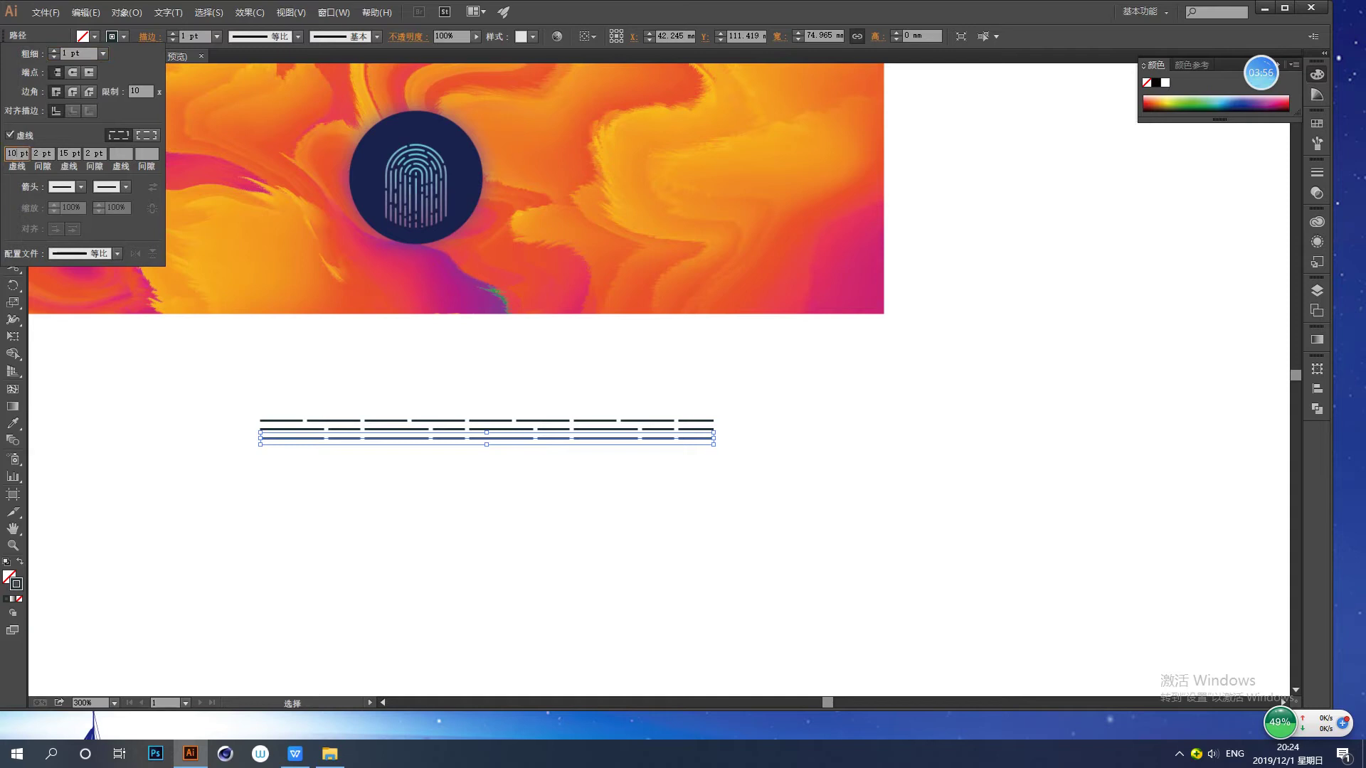
{"action": "double_click", "coordinate": [38, 153]}
{"action": "type", "text": "3"}
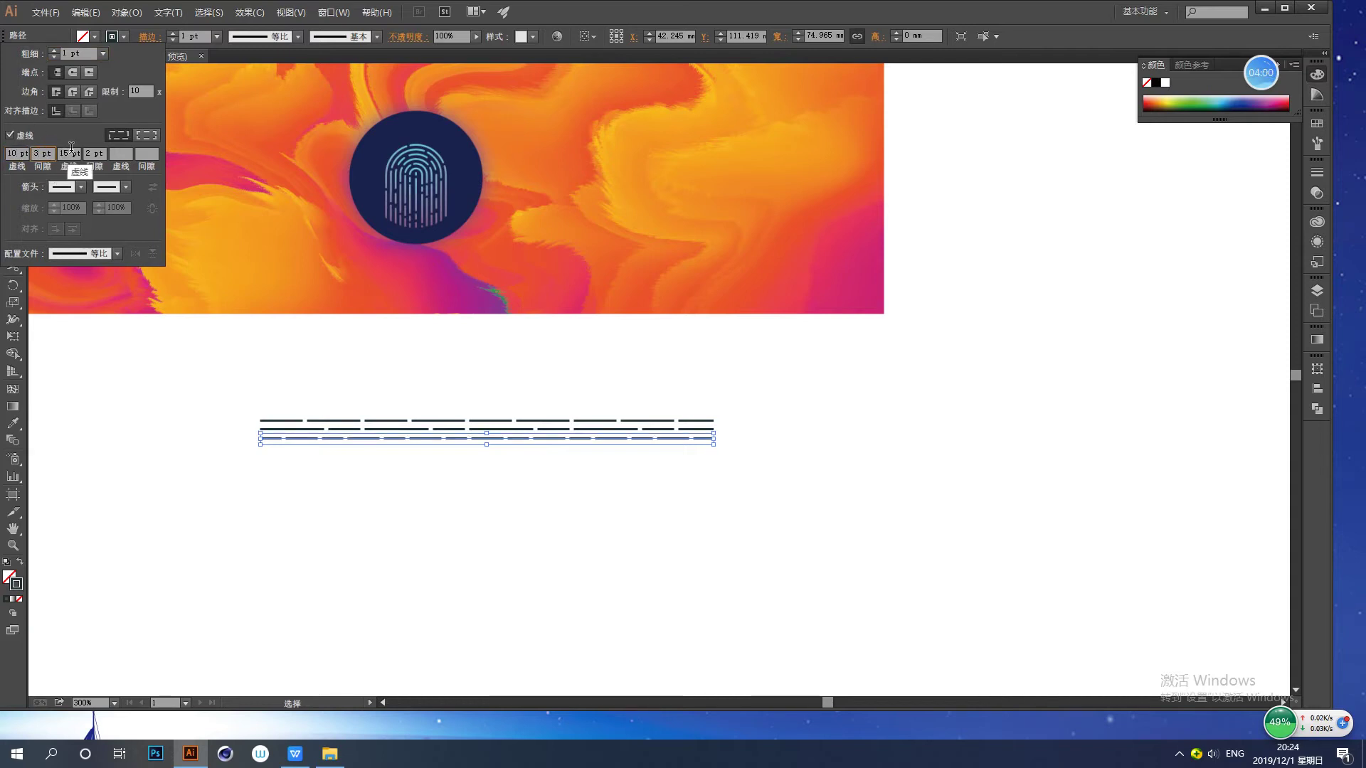
{"action": "key", "text": "Tab"}
{"action": "type", "text": "5"}
{"action": "key", "text": "Tab"}
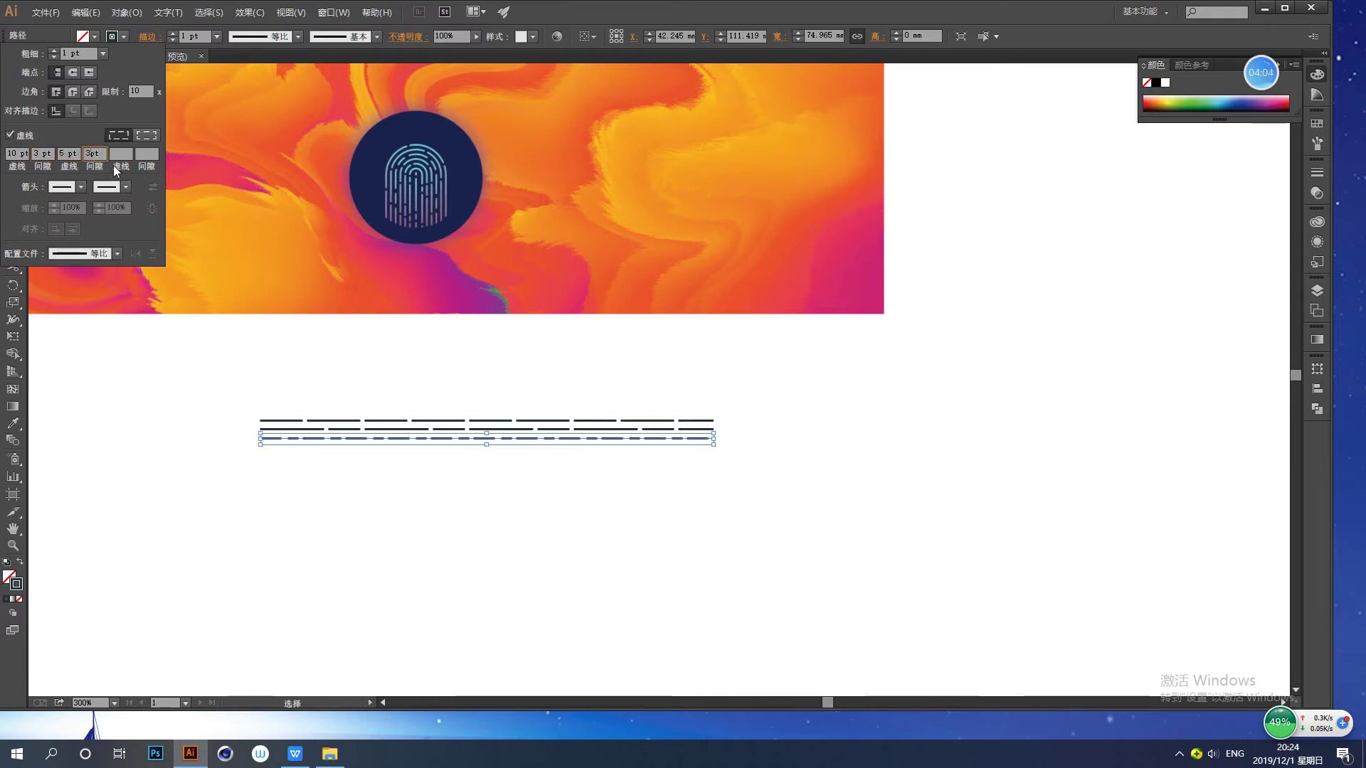
{"action": "left_click", "coordinate": [388, 464]}
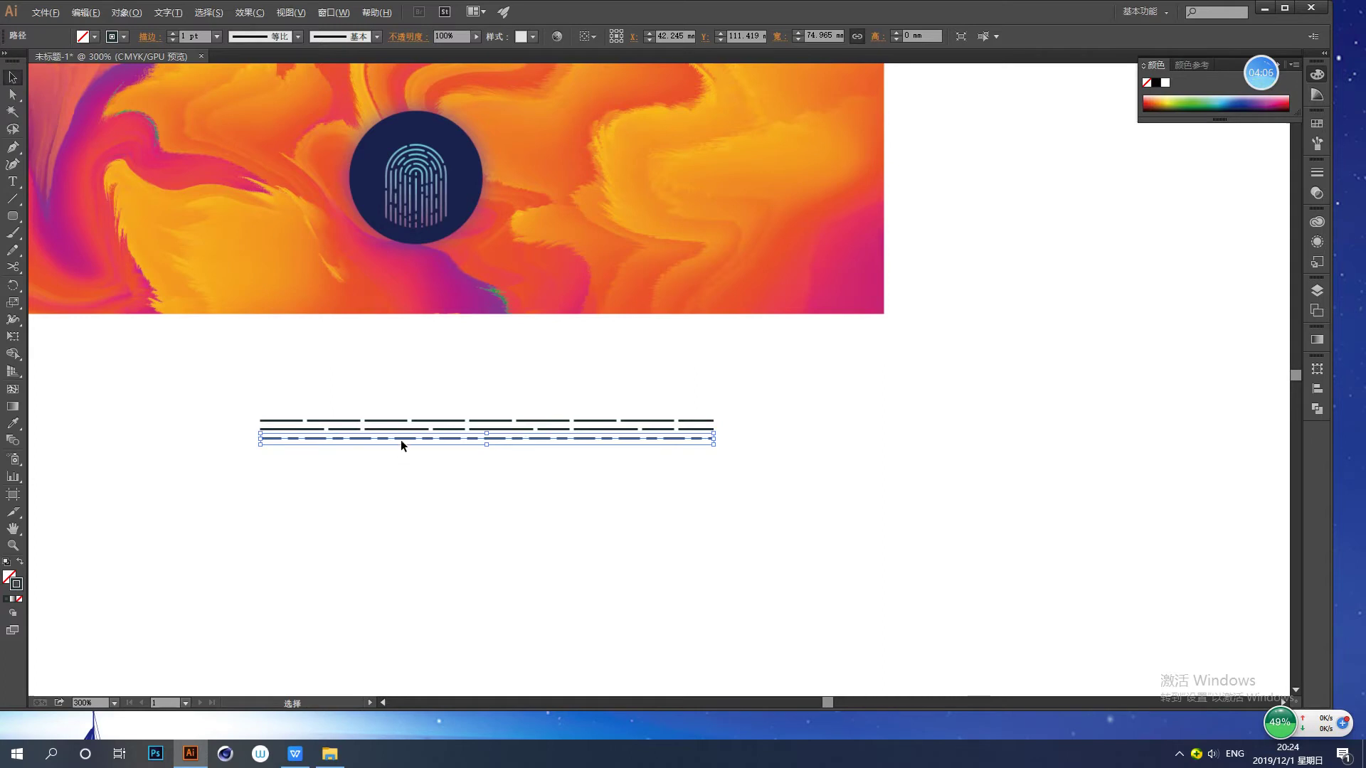
- Duplicate the third dashed line just below and set the copy's pattern to 16 pt dash, 2 pt gap, 8 pt dash, 2 pt gap
{"action": "left_click_drag", "start_coordinate": [406, 445], "coordinate": [406, 451]}
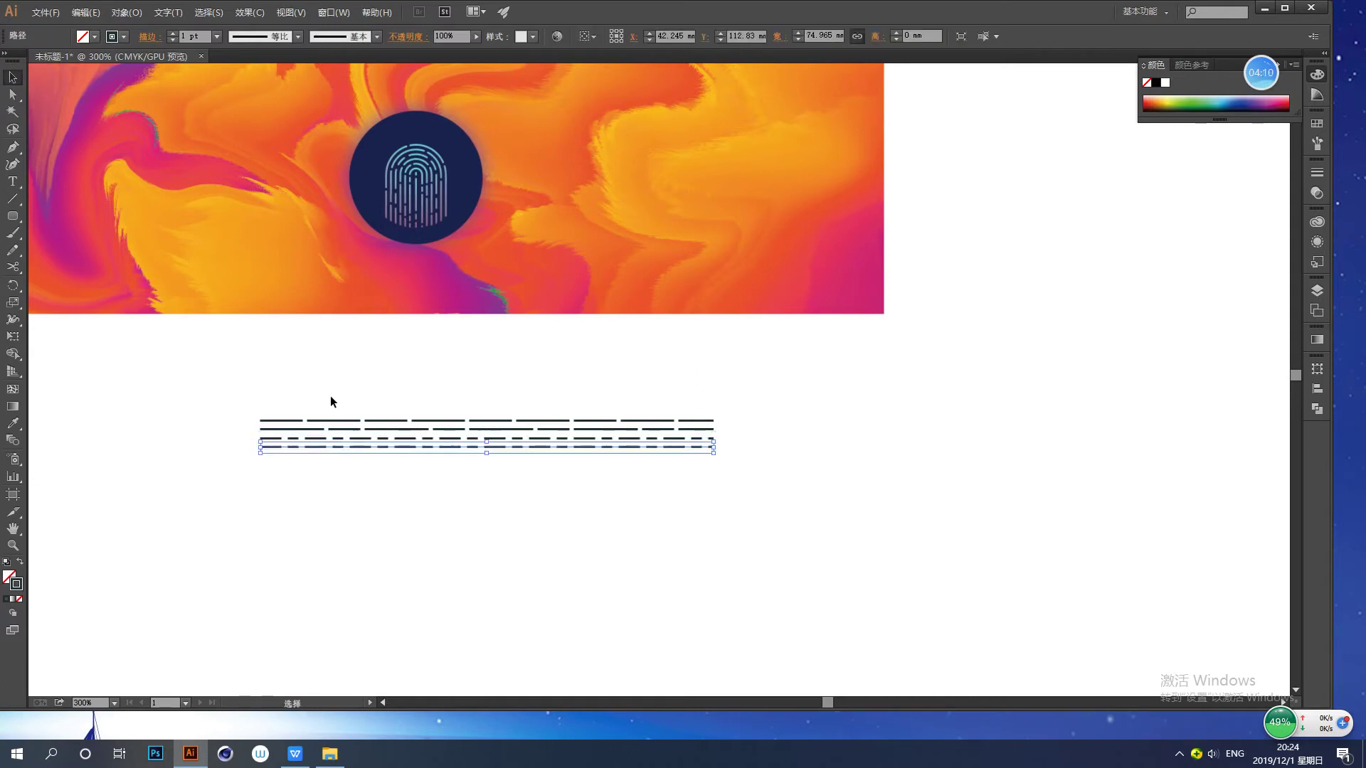
{"action": "left_click", "coordinate": [148, 44]}
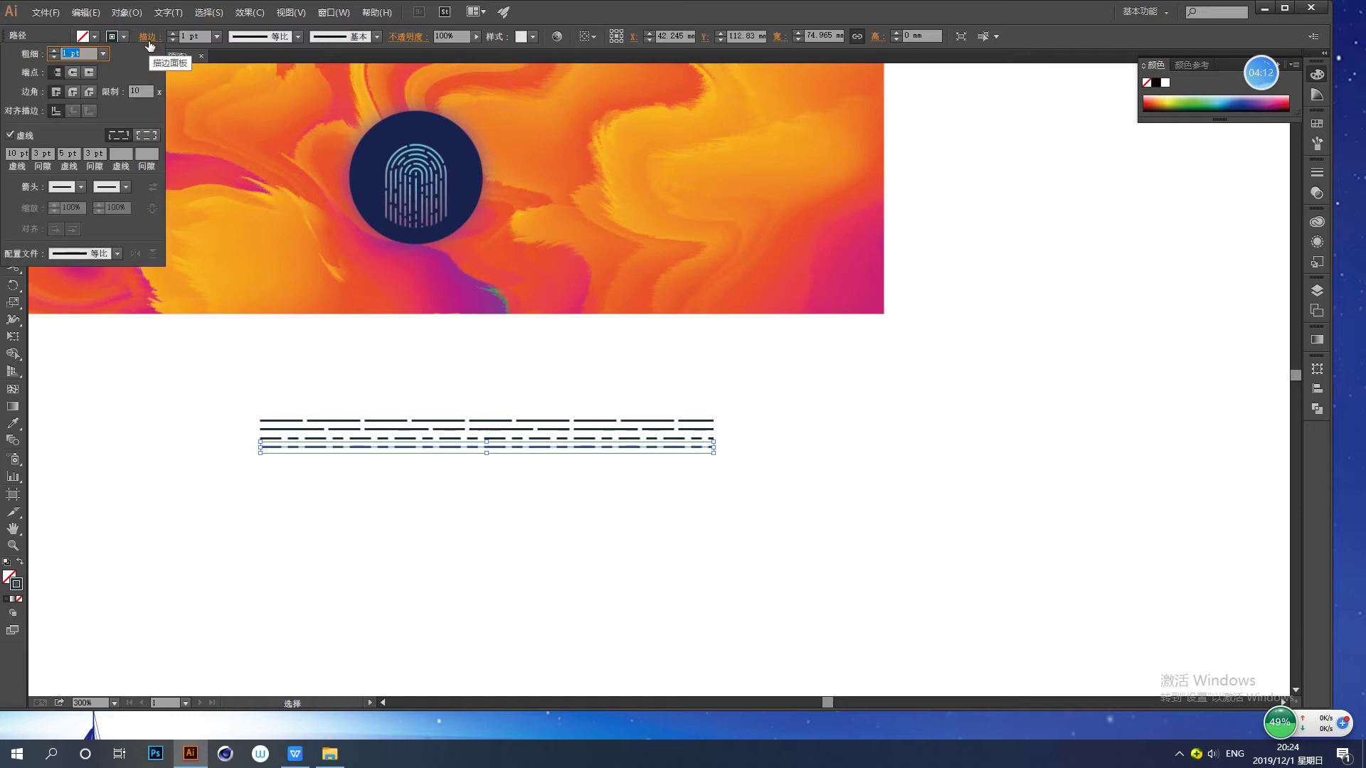
{"action": "left_click", "coordinate": [17, 153]}
{"action": "key", "text": "BackSpace"}
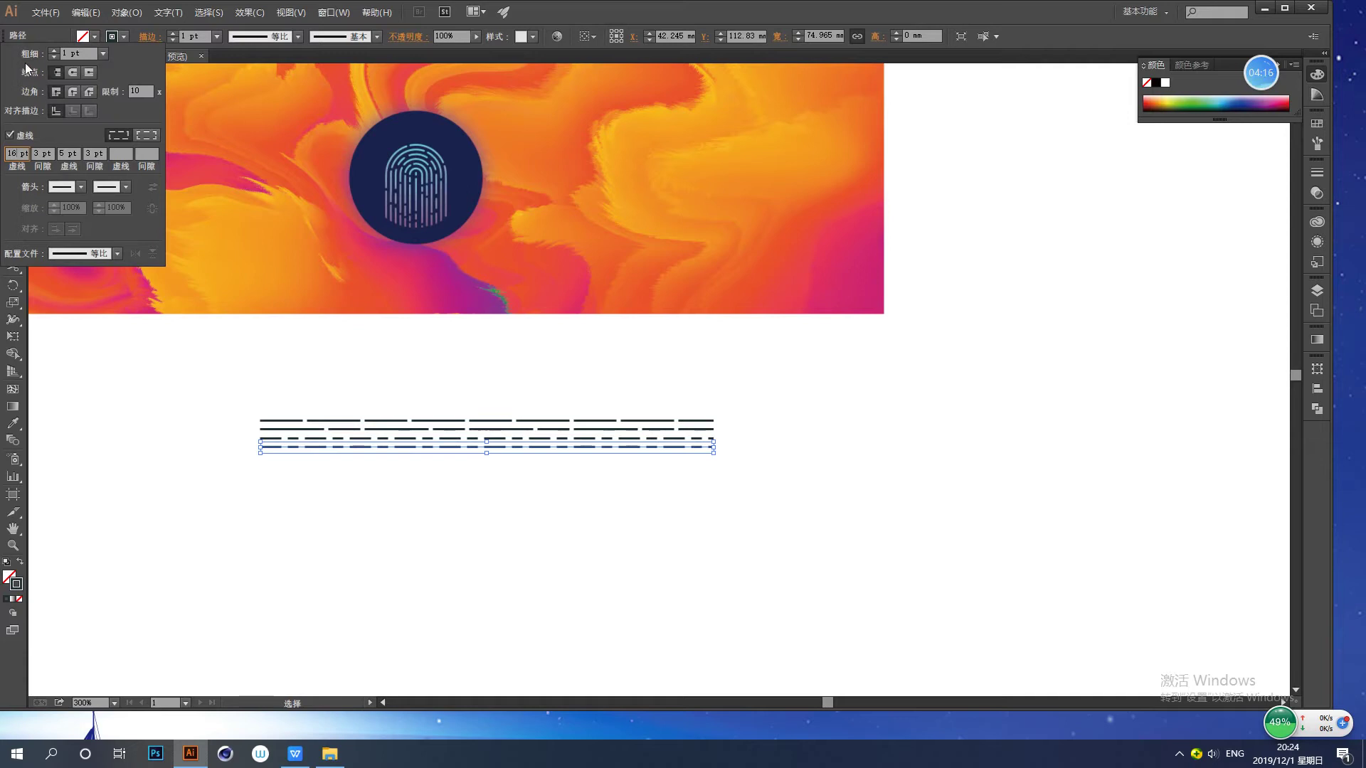
{"action": "left_click_drag", "start_coordinate": [44, 152], "coordinate": [34, 149]}
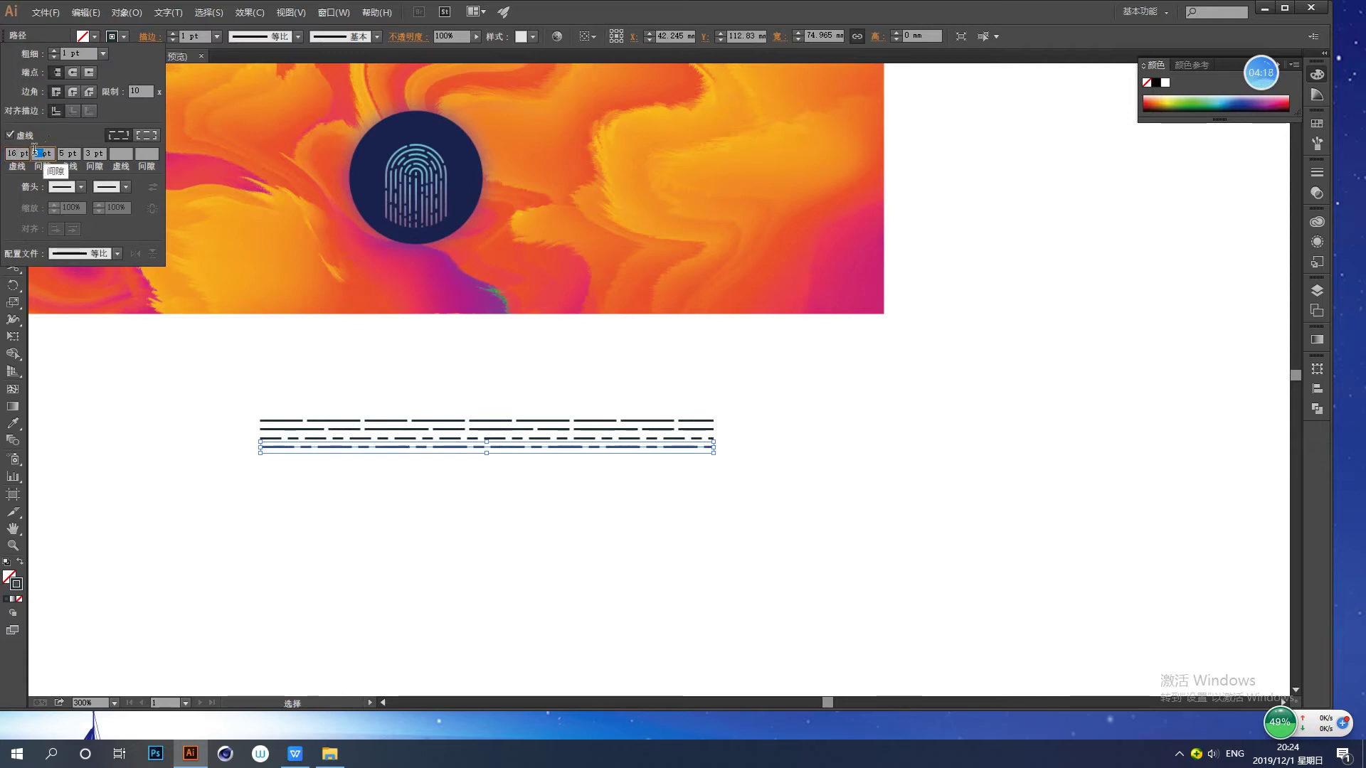
{"action": "double_click", "coordinate": [58, 151]}
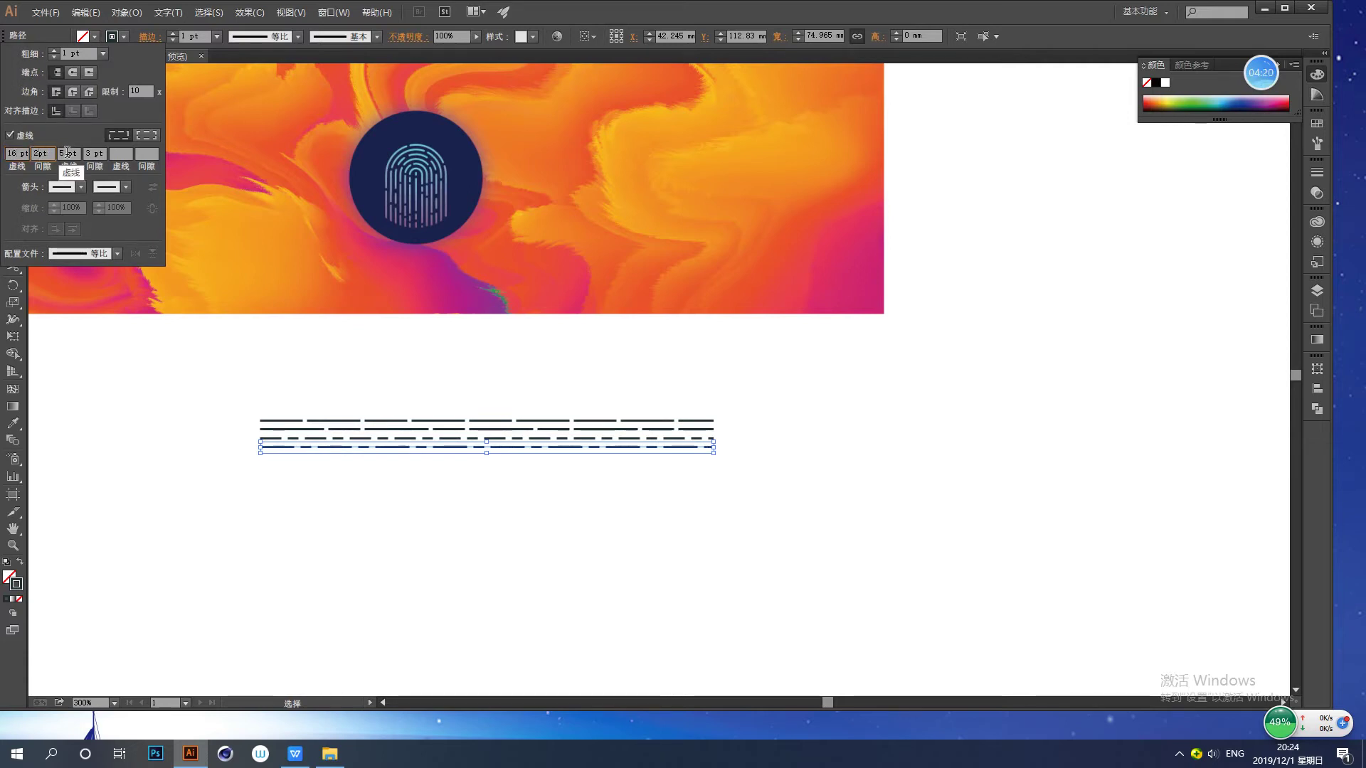
{"action": "type", "text": "8"}
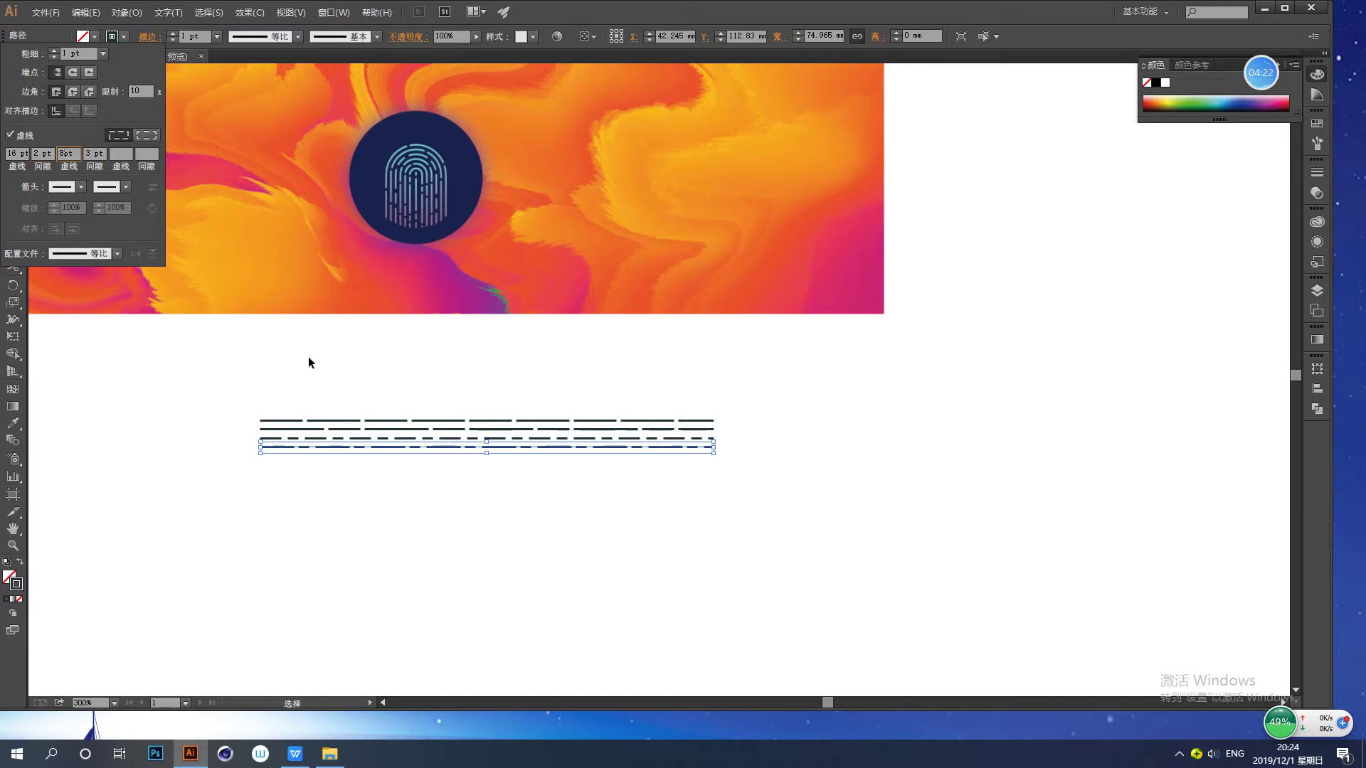
{"action": "double_click", "coordinate": [86, 153]}
{"action": "type", "text": "2"}
{"action": "left_click", "coordinate": [354, 322]}
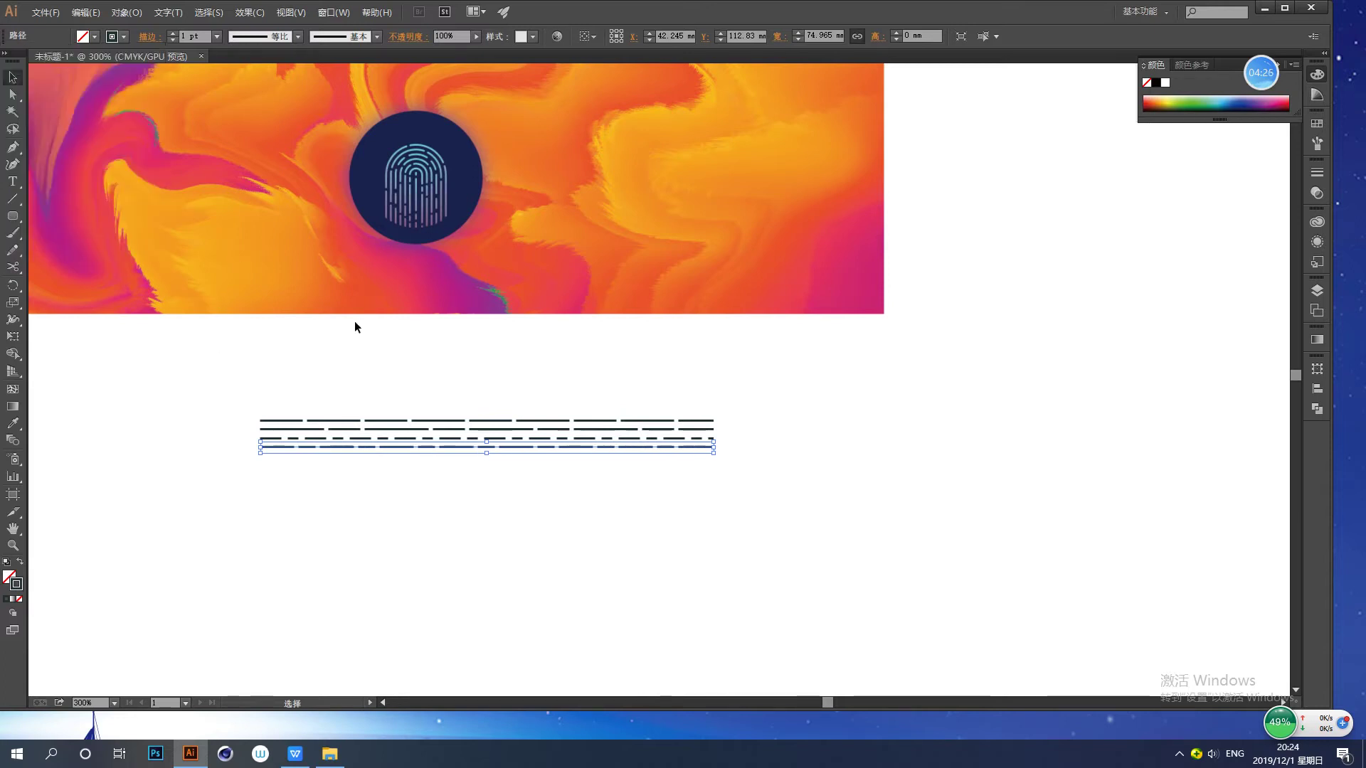
- Copy the fourth dashed line downward with a wider spacing and set the copy's dash lengths to 5 pt and 15 pt
{"action": "left_click", "coordinate": [439, 450]}
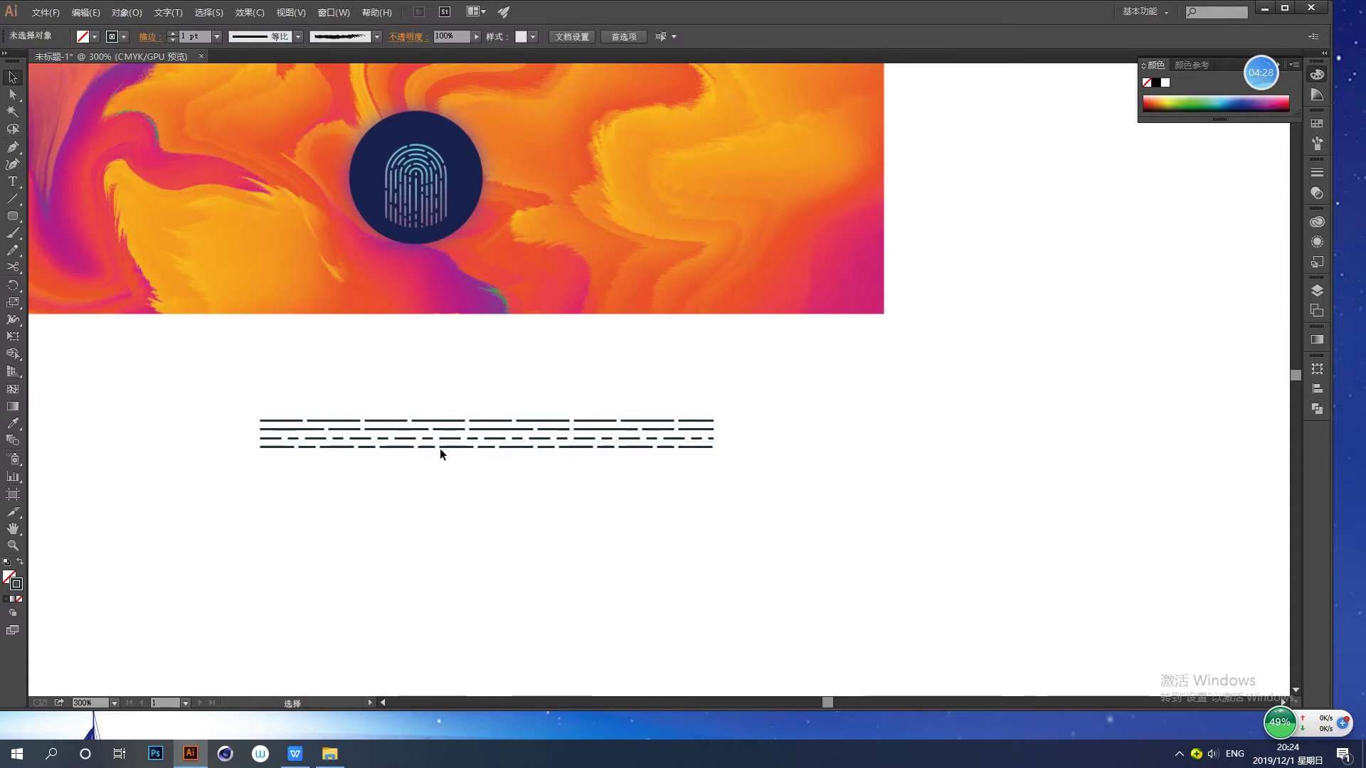
{"action": "left_click_drag", "start_coordinate": [443, 449], "coordinate": [446, 463]}
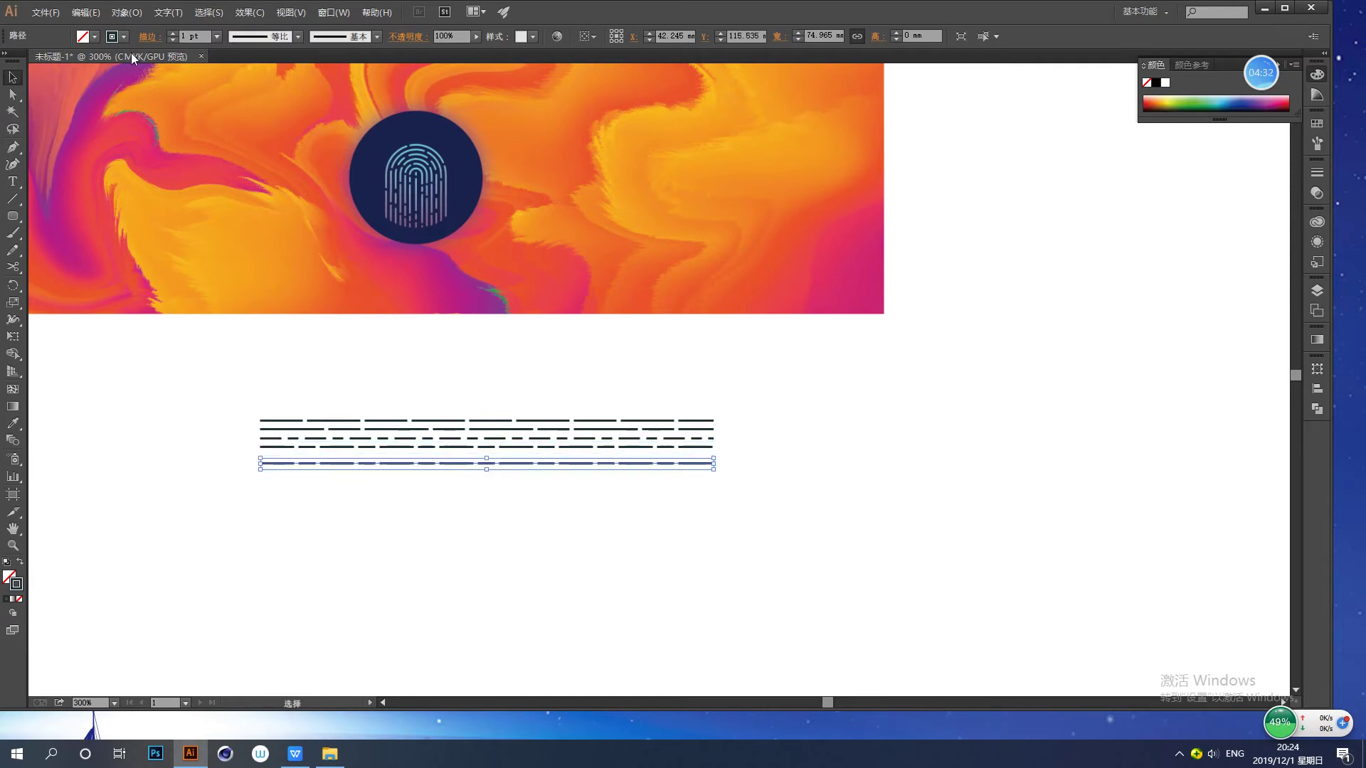
{"action": "left_click", "coordinate": [143, 37]}
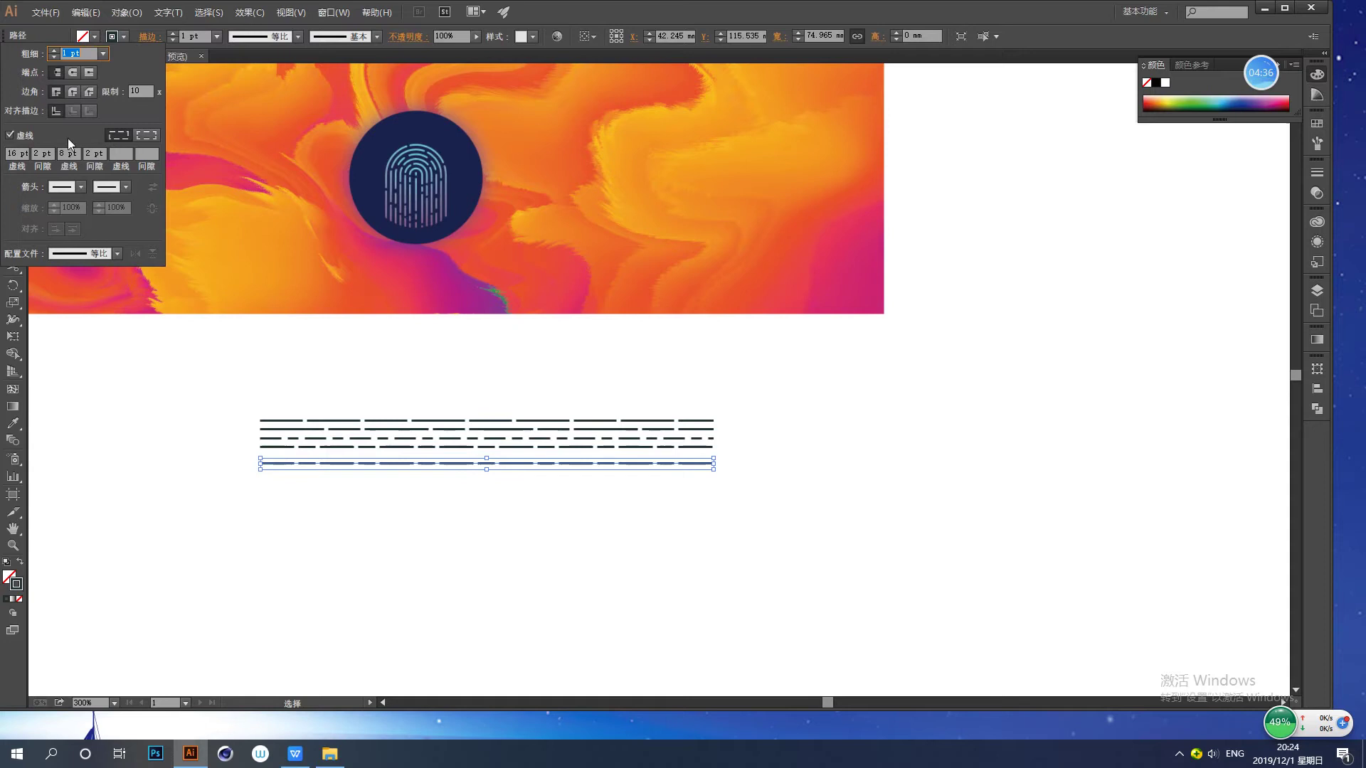
{"action": "left_click_drag", "start_coordinate": [17, 153], "coordinate": [2, 154]}
{"action": "type", "text": "5"}
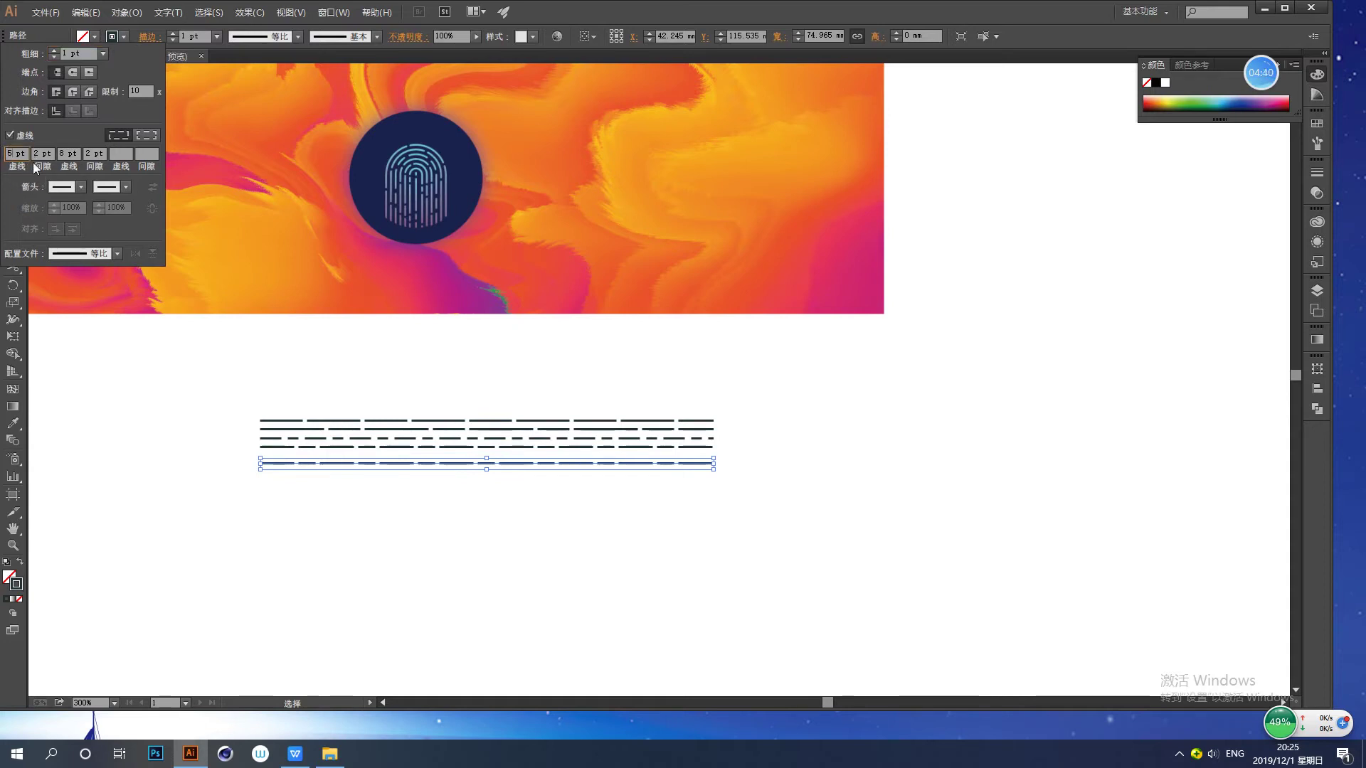
{"action": "double_click", "coordinate": [69, 153]}
{"action": "type", "text": "1"}
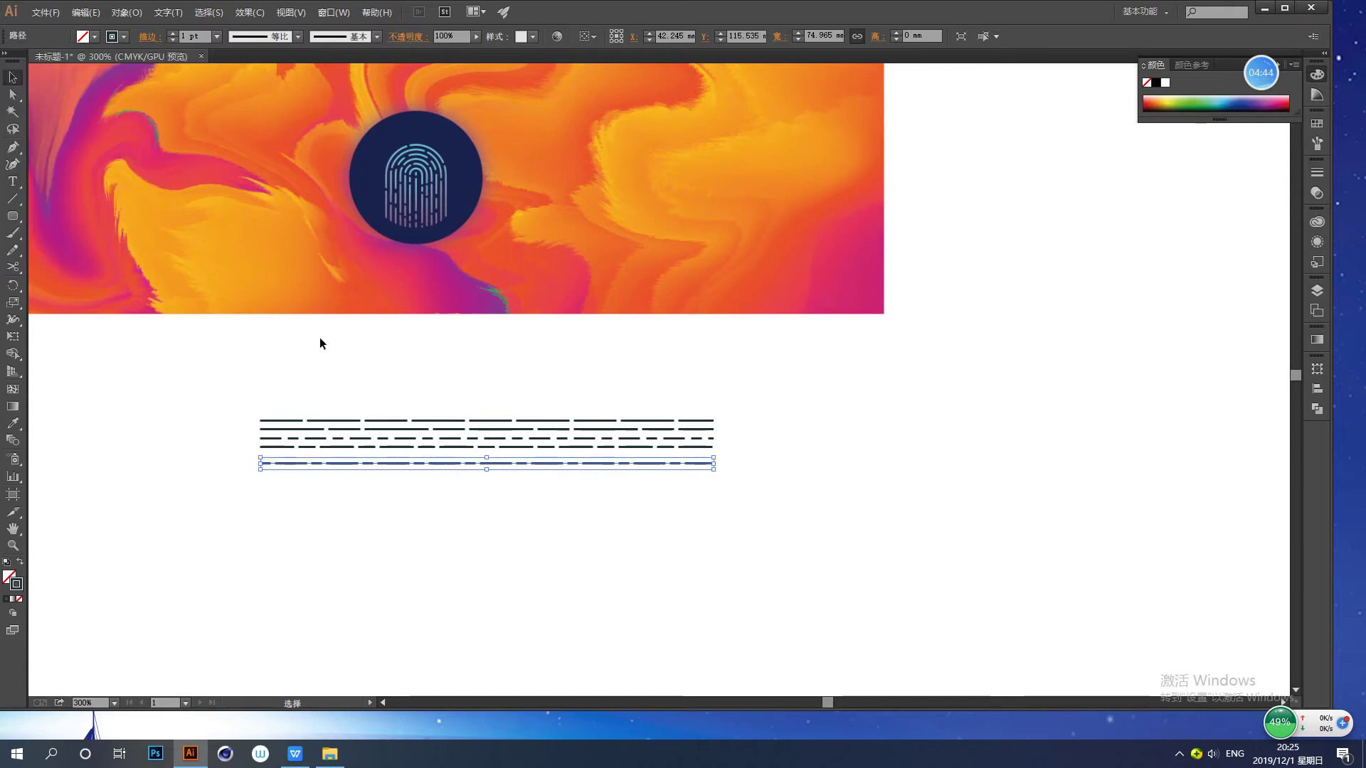
- Duplicate the fifth dashed line just below itself and set the copy's first dash length to 2 pt
{"action": "left_click_drag", "start_coordinate": [408, 465], "coordinate": [406, 480]}
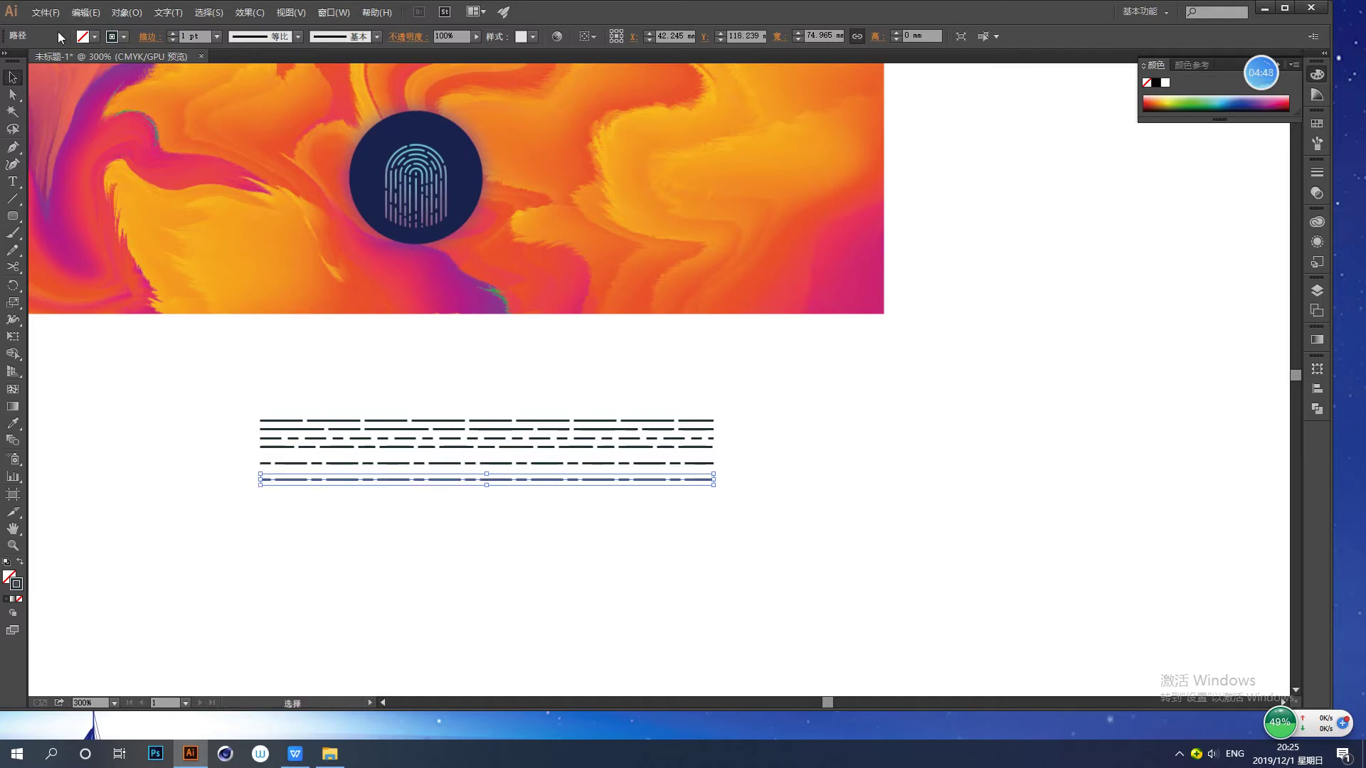
{"action": "left_click", "coordinate": [148, 36]}
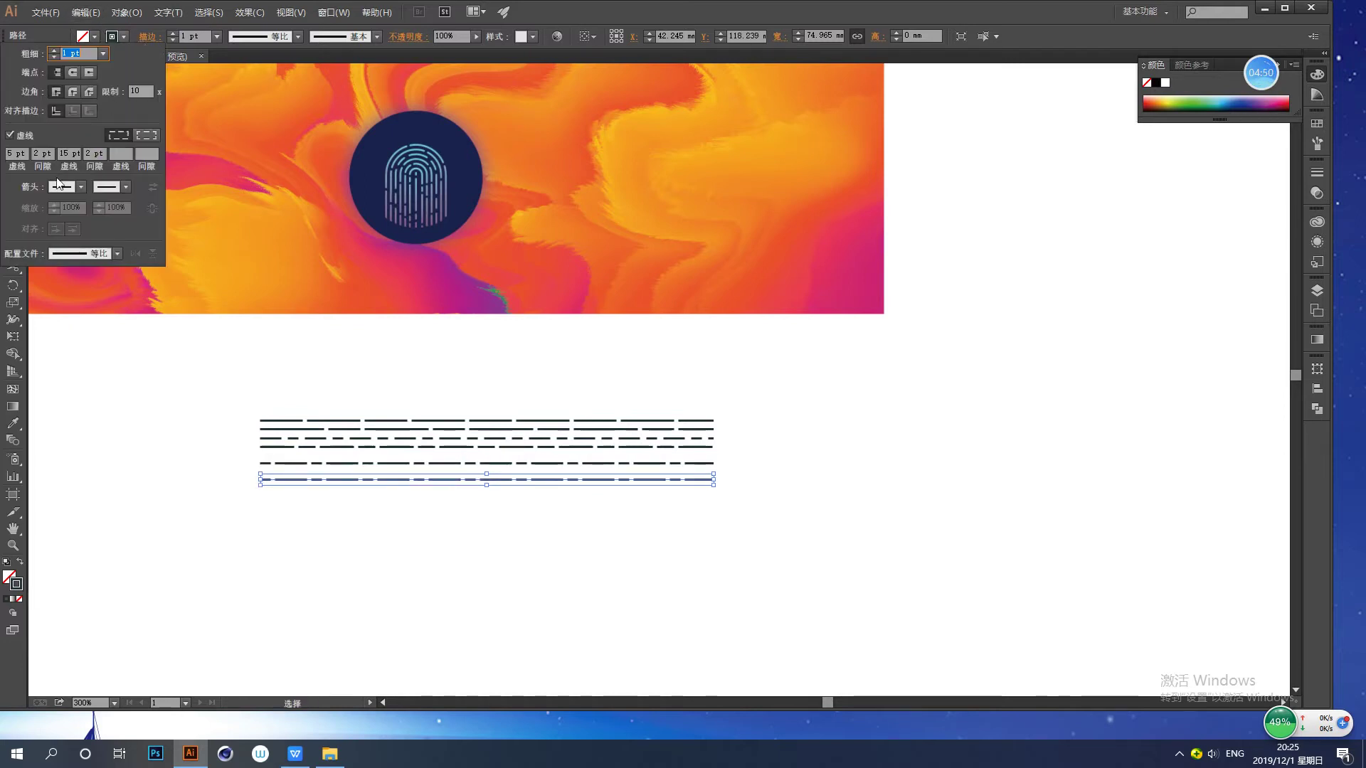
{"action": "left_click", "coordinate": [10, 154]}
{"action": "type", "text": "2pt"}
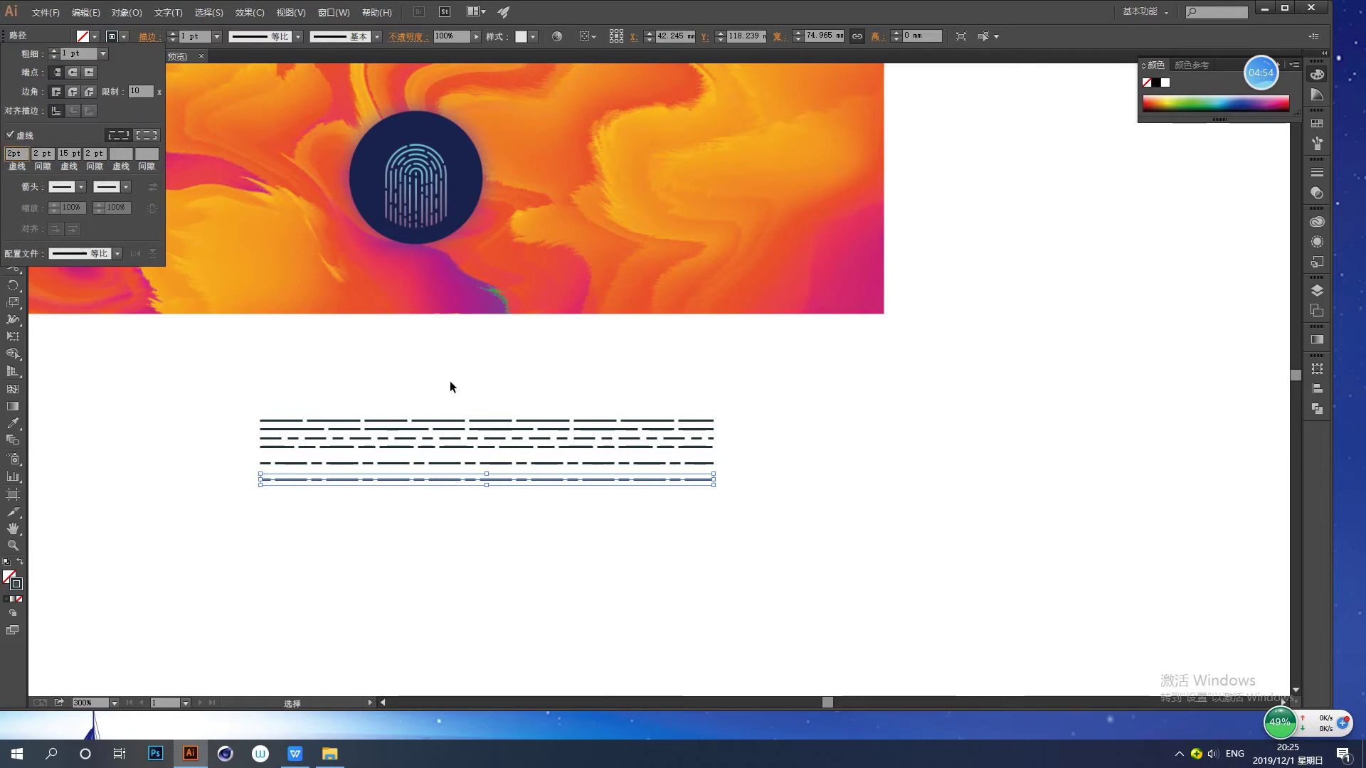
{"action": "key", "text": "Return"}
{"action": "left_click", "coordinate": [684, 467]}
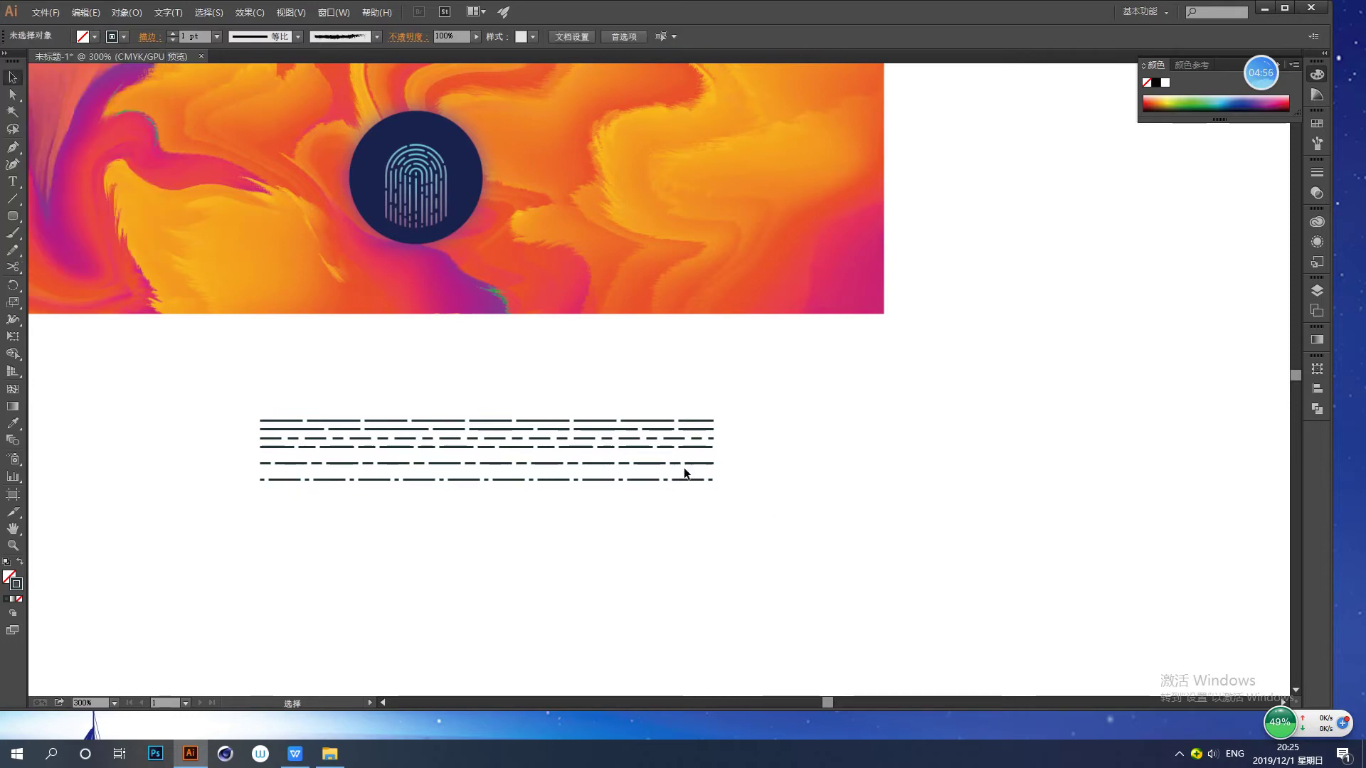
- Move the two lowest dashed lines up close to the others and distribute all six lines evenly in the vertical direction
{"action": "left_click_drag", "start_coordinate": [684, 478], "coordinate": [675, 462]}
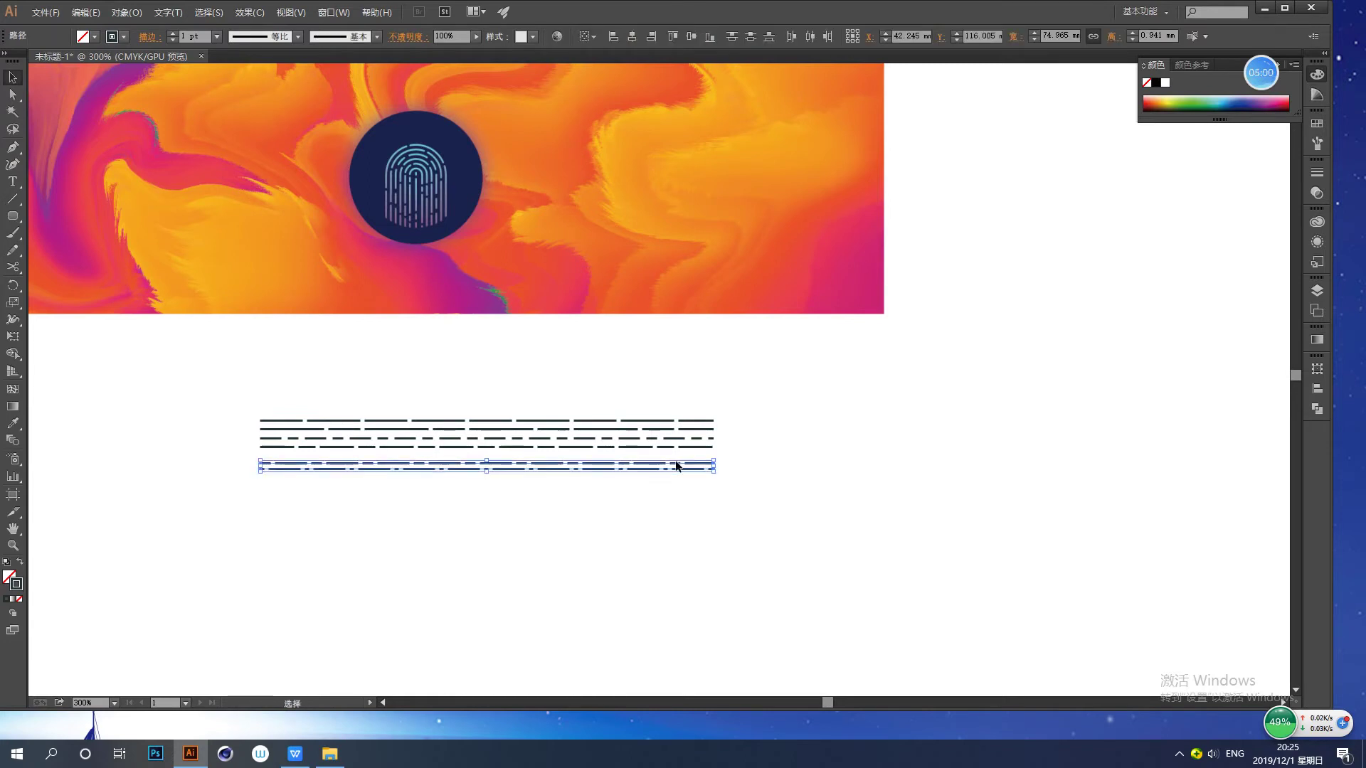
{"action": "key", "text": "Up"}
{"action": "key", "text": "Up"}
{"action": "key", "text": "Up"}
{"action": "key", "text": "Up"}
{"action": "key", "text": "Up"}
{"action": "key", "text": "Up"}
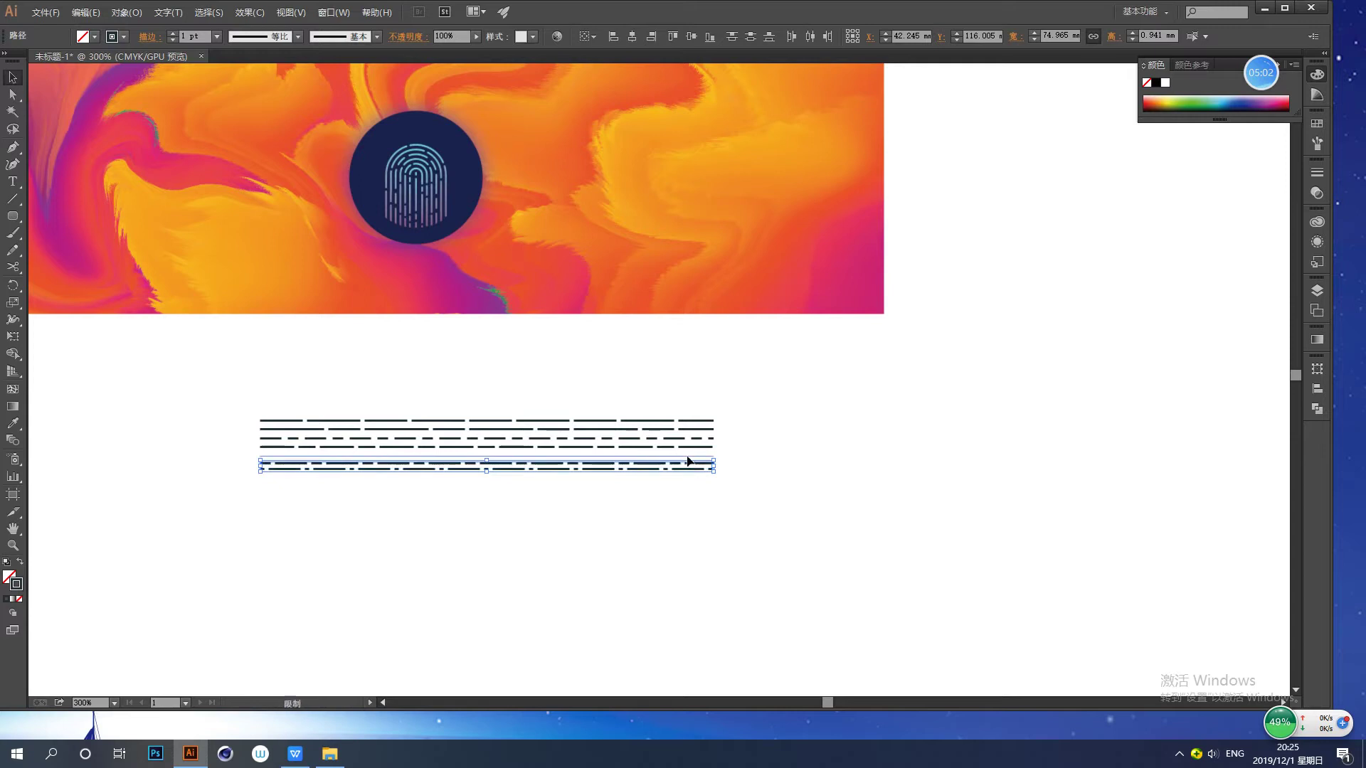
{"action": "left_click_drag", "start_coordinate": [721, 481], "coordinate": [223, 382]}
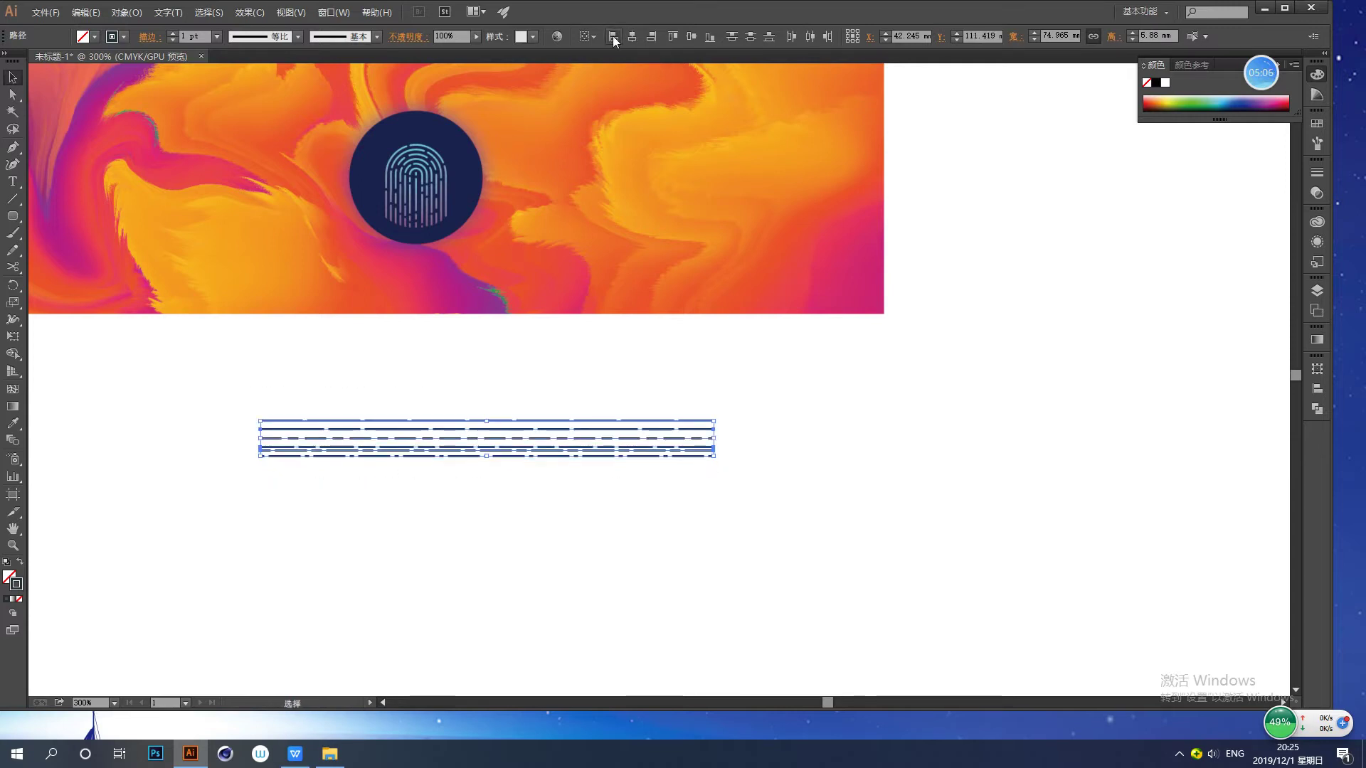
{"action": "left_click", "coordinate": [751, 37]}
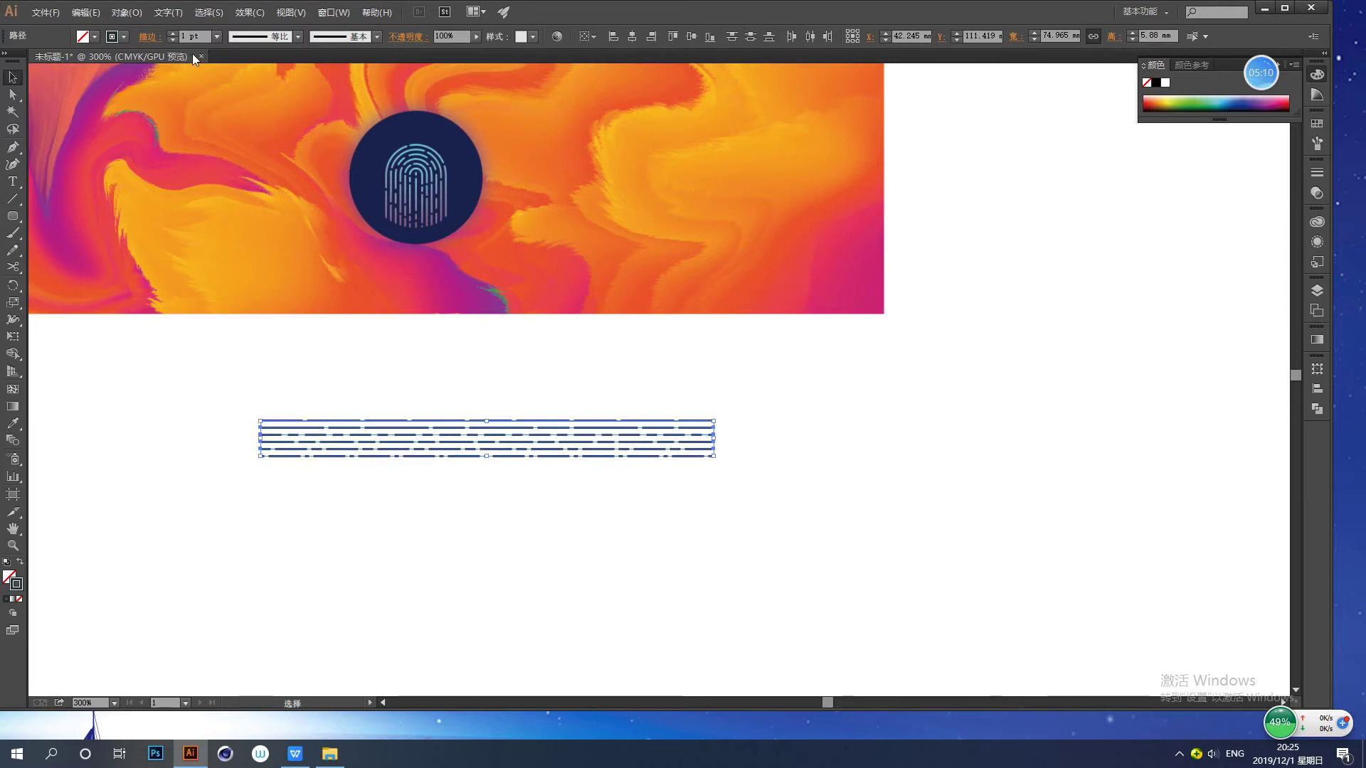
- Give the strokes of all six dashed lines round caps and round joins
{"action": "left_click", "coordinate": [145, 36]}
{"action": "left_click", "coordinate": [73, 91]}
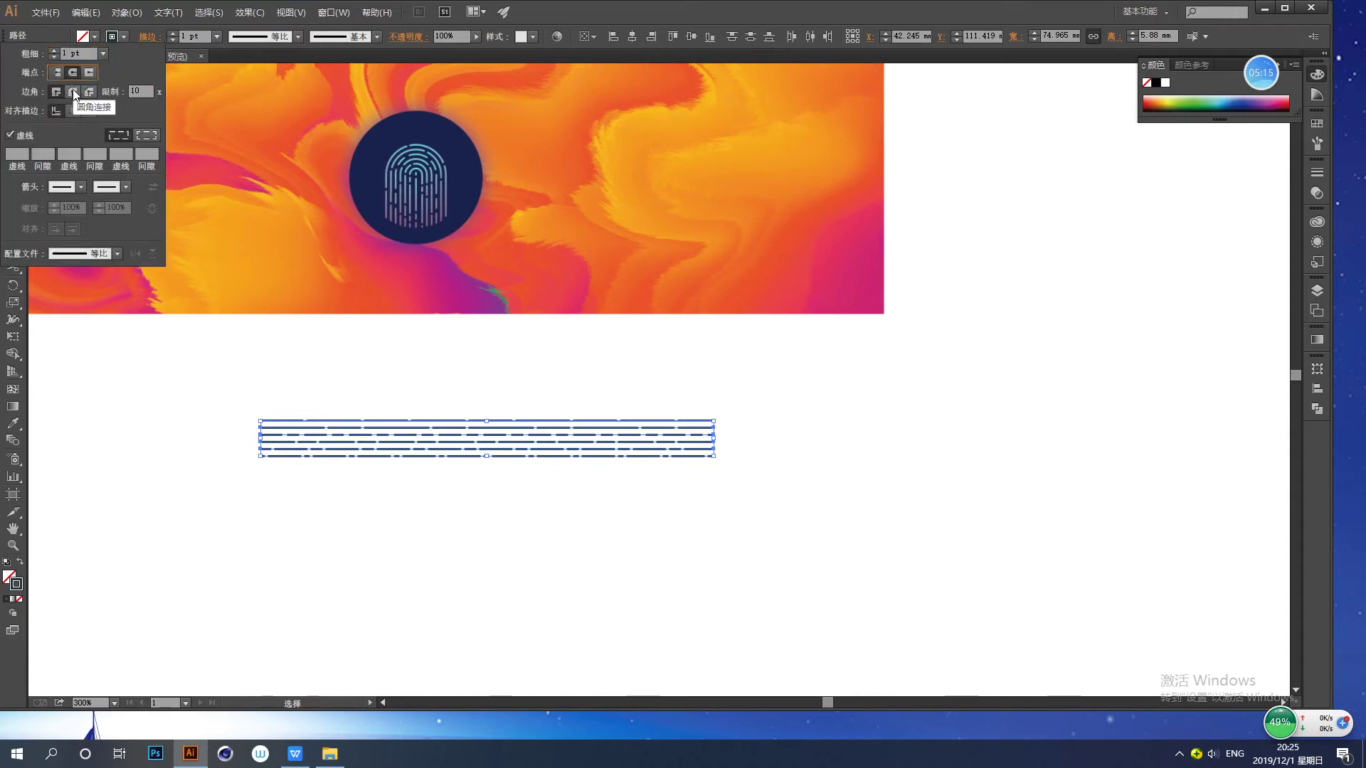
{"action": "left_click", "coordinate": [844, 411]}
{"action": "left_click", "coordinate": [803, 484]}
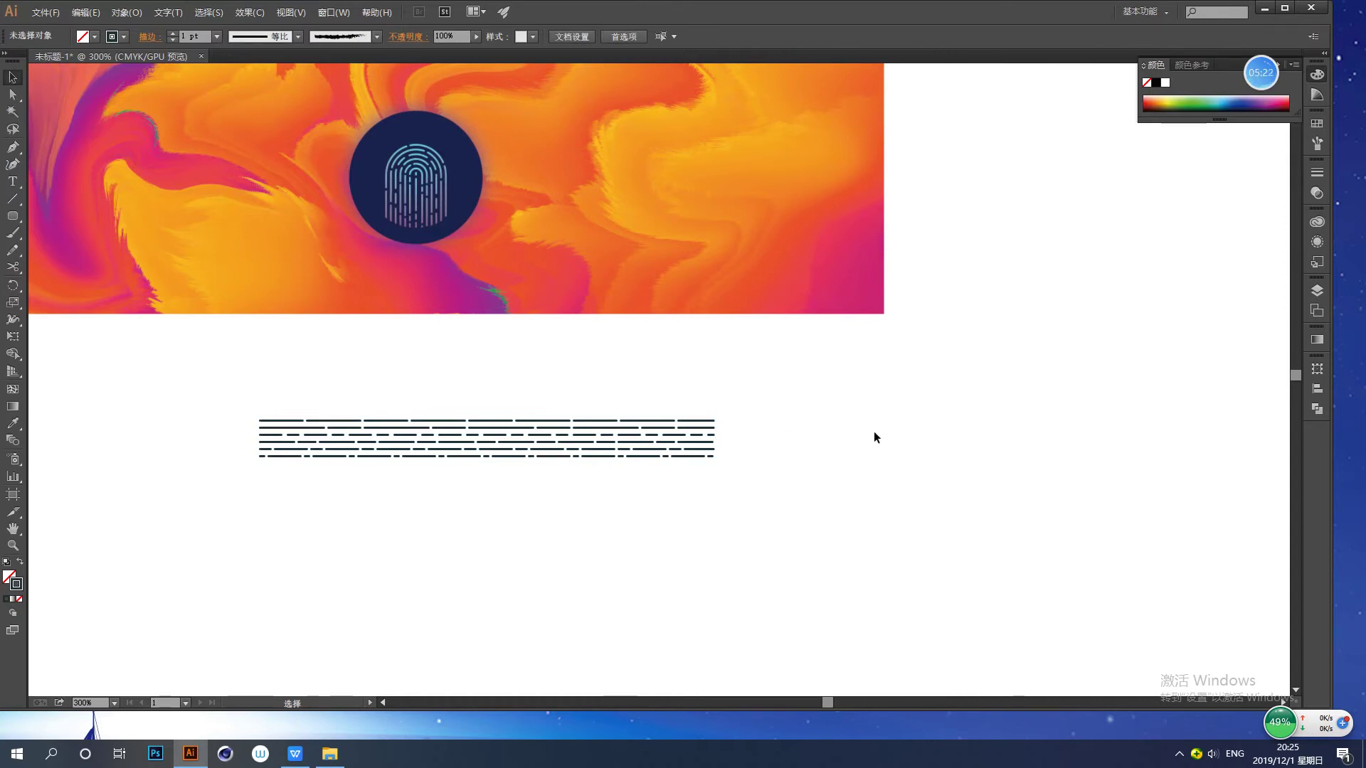
- Duplicate the six-line stack just below itself and make the copy into a new art brush with the default options
{"action": "left_click_drag", "start_coordinate": [792, 500], "coordinate": [181, 403]}
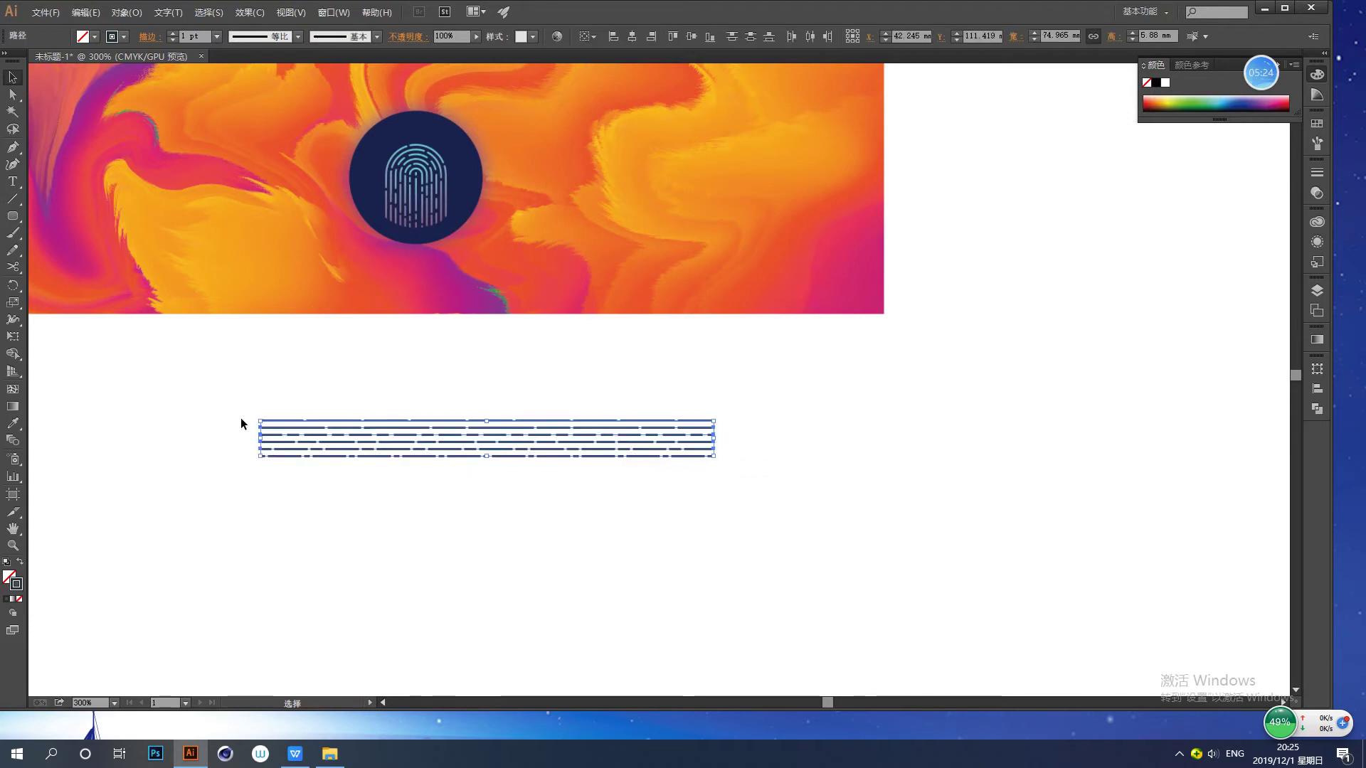
{"action": "left_click_drag", "start_coordinate": [537, 460], "coordinate": [520, 513]}
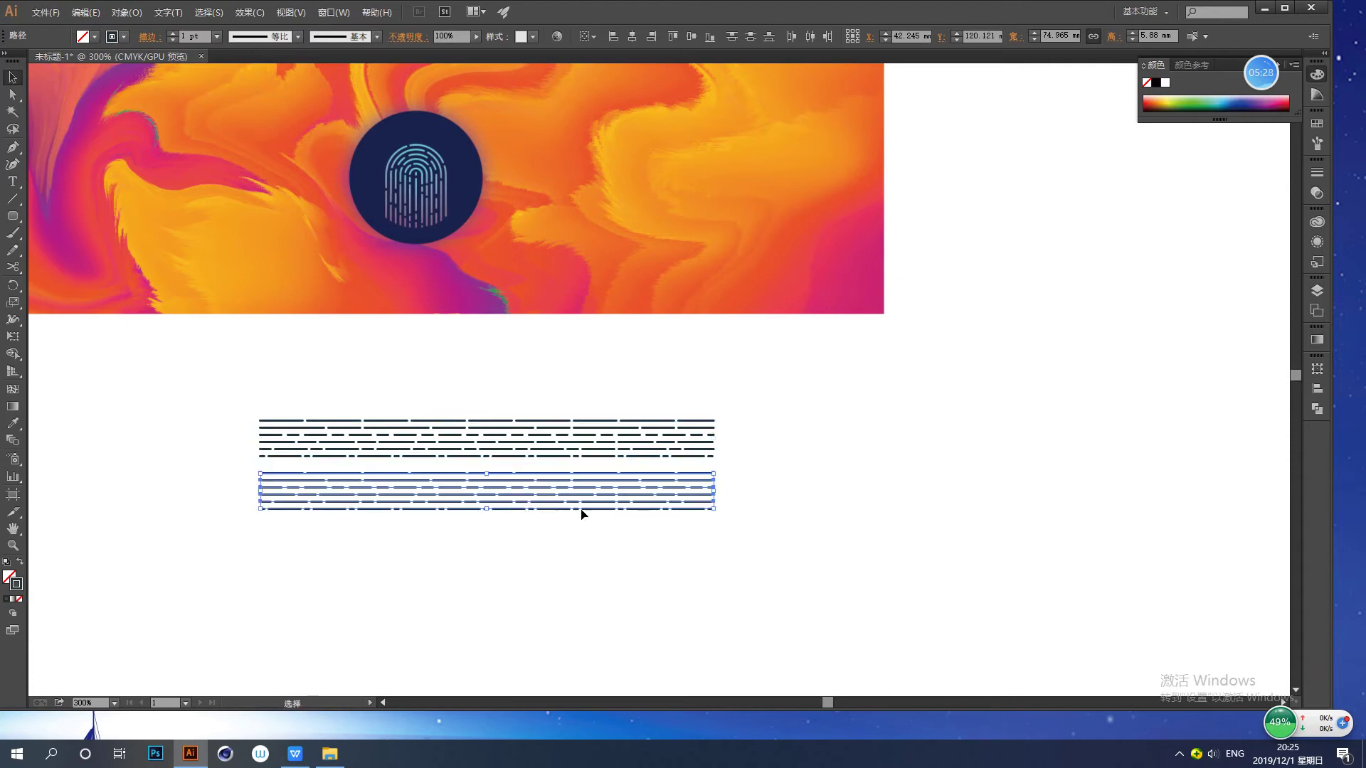
{"action": "left_click", "coordinate": [1319, 143]}
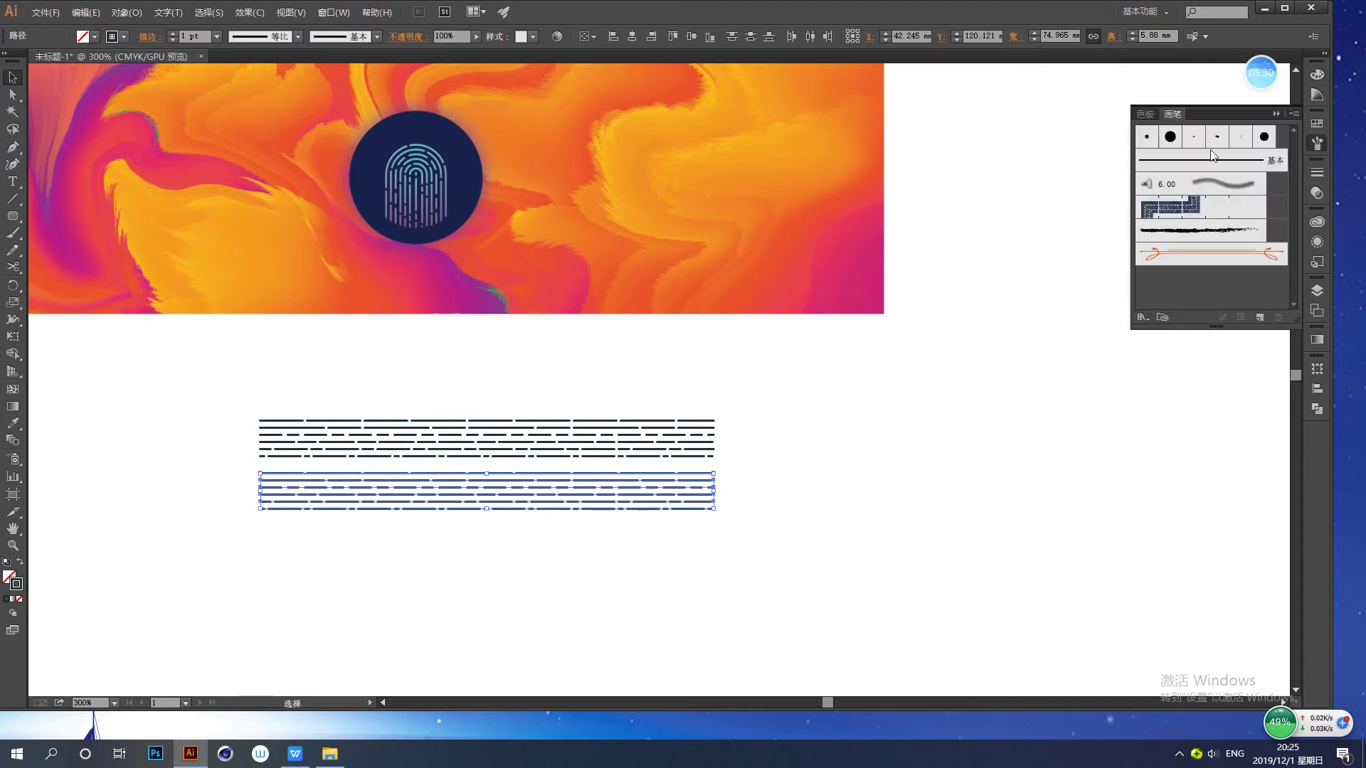
{"action": "left_click_drag", "start_coordinate": [709, 489], "coordinate": [1201, 379]}
{"action": "left_click", "coordinate": [777, 561]}
{"action": "left_click_drag", "start_coordinate": [775, 562], "coordinate": [241, 464]}
{"action": "left_click_drag", "start_coordinate": [466, 472], "coordinate": [951, 534]}
{"action": "mouse_move", "coordinate": [710, 481]}
{"action": "left_mouse_down"}
{"action": "mouse_move", "coordinate": [856, 509]}
{"action": "mouse_move", "coordinate": [1216, 363]}
{"action": "mouse_move", "coordinate": [1192, 292]}
{"action": "left_mouse_up"}
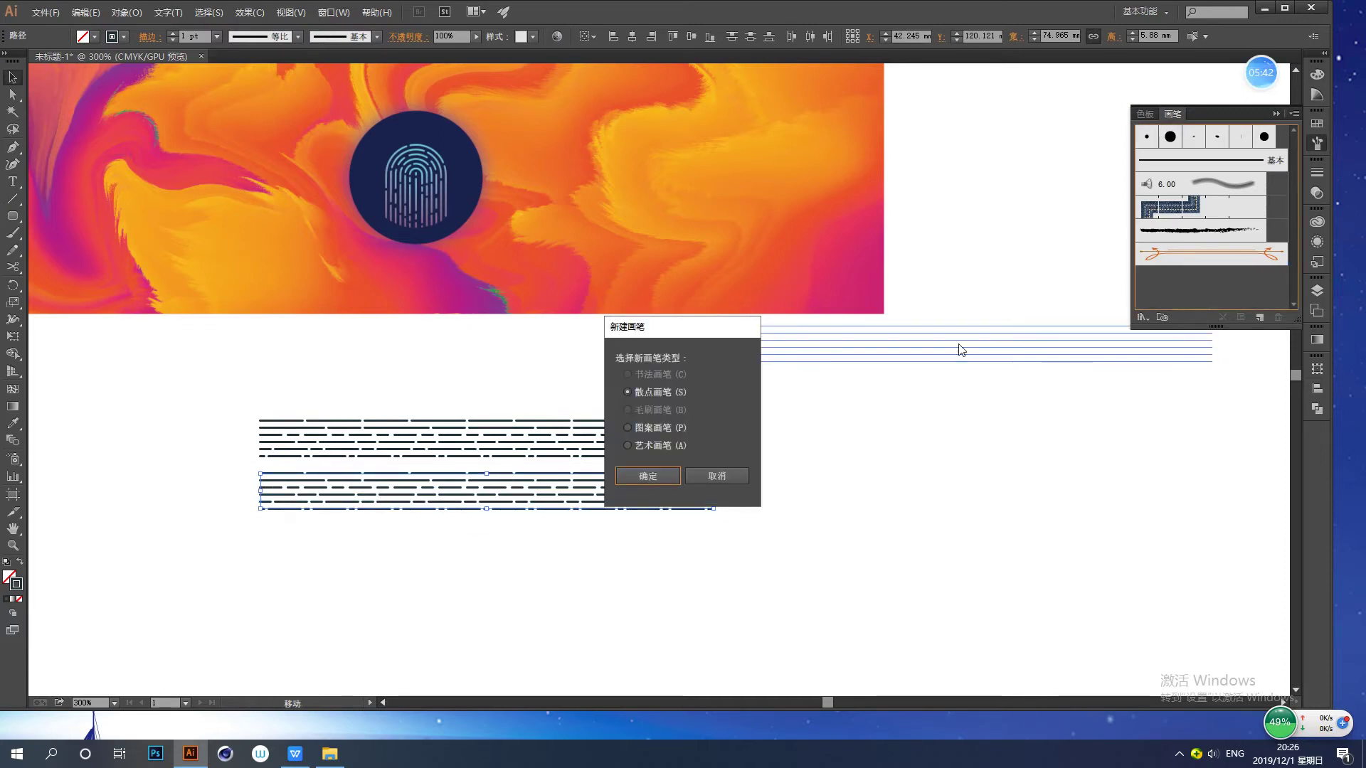
{"action": "left_click", "coordinate": [628, 446]}
{"action": "left_click", "coordinate": [648, 477]}
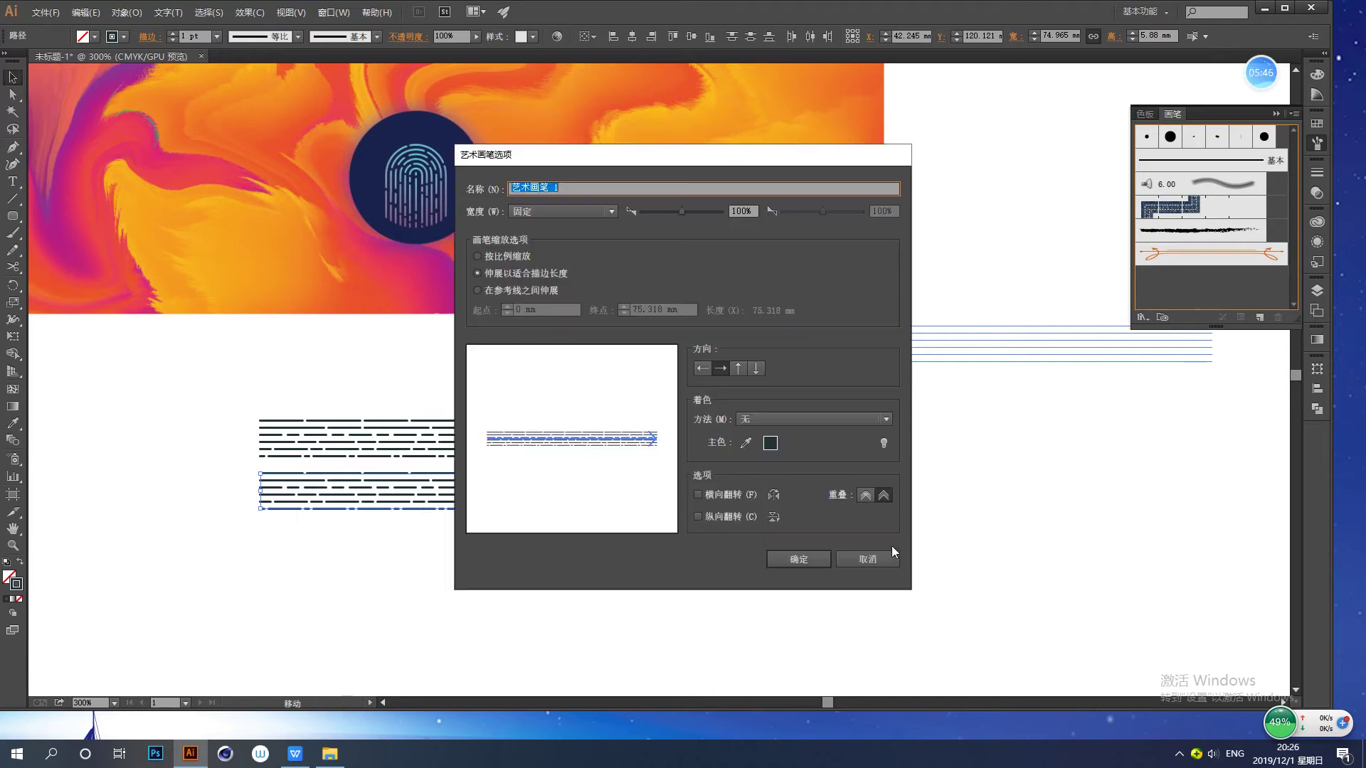
{"action": "left_click", "coordinate": [813, 561]}
- Move both stacks of dashed lines far to the right to clear the area beneath the reference image
{"action": "left_click_drag", "start_coordinate": [831, 596], "coordinate": [212, 338]}
{"action": "left_click_drag", "start_coordinate": [489, 447], "coordinate": [1035, 410]}
{"action": "left_click_drag", "start_coordinate": [665, 483], "coordinate": [799, 500]}
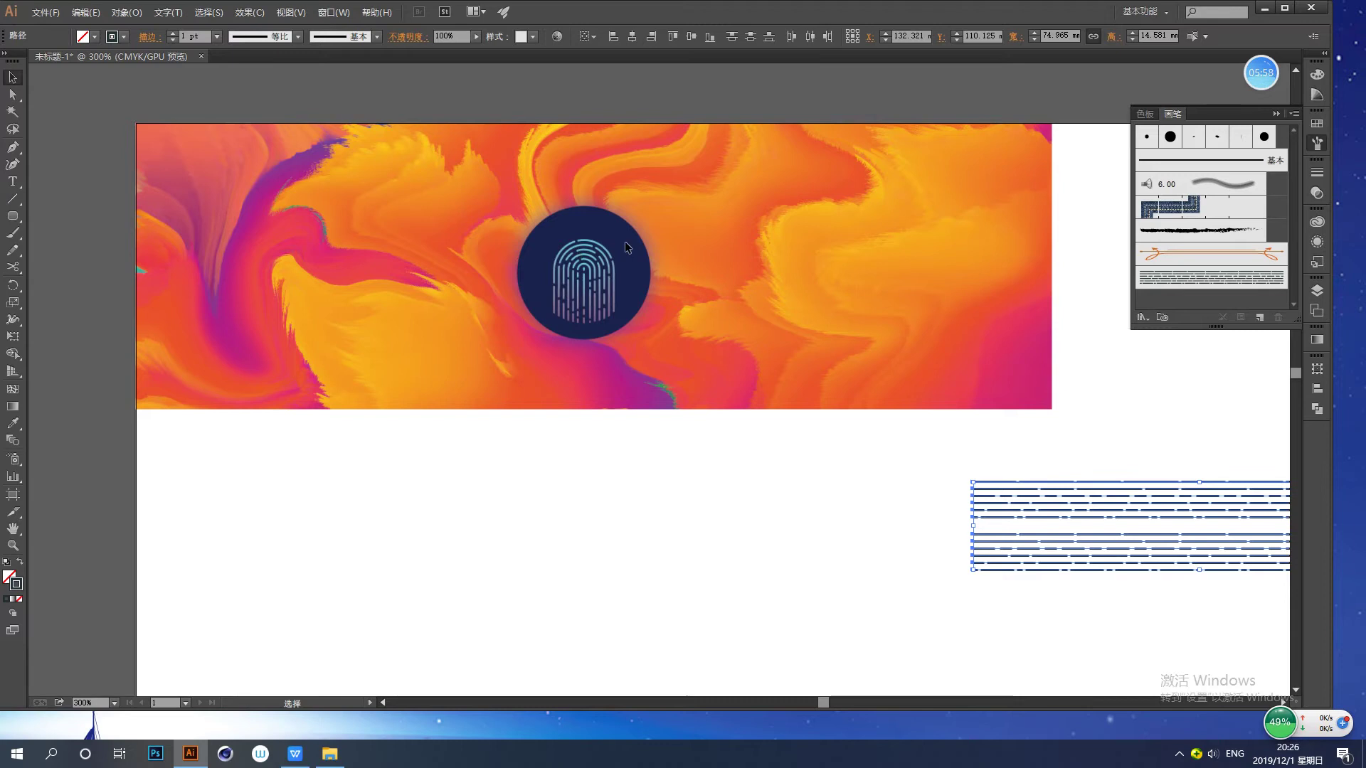
- Draw a tall rounded rectangle about 12 × 29 mm beneath the reference image and turn off its dashed stroke
{"action": "left_click", "coordinate": [19, 217]}
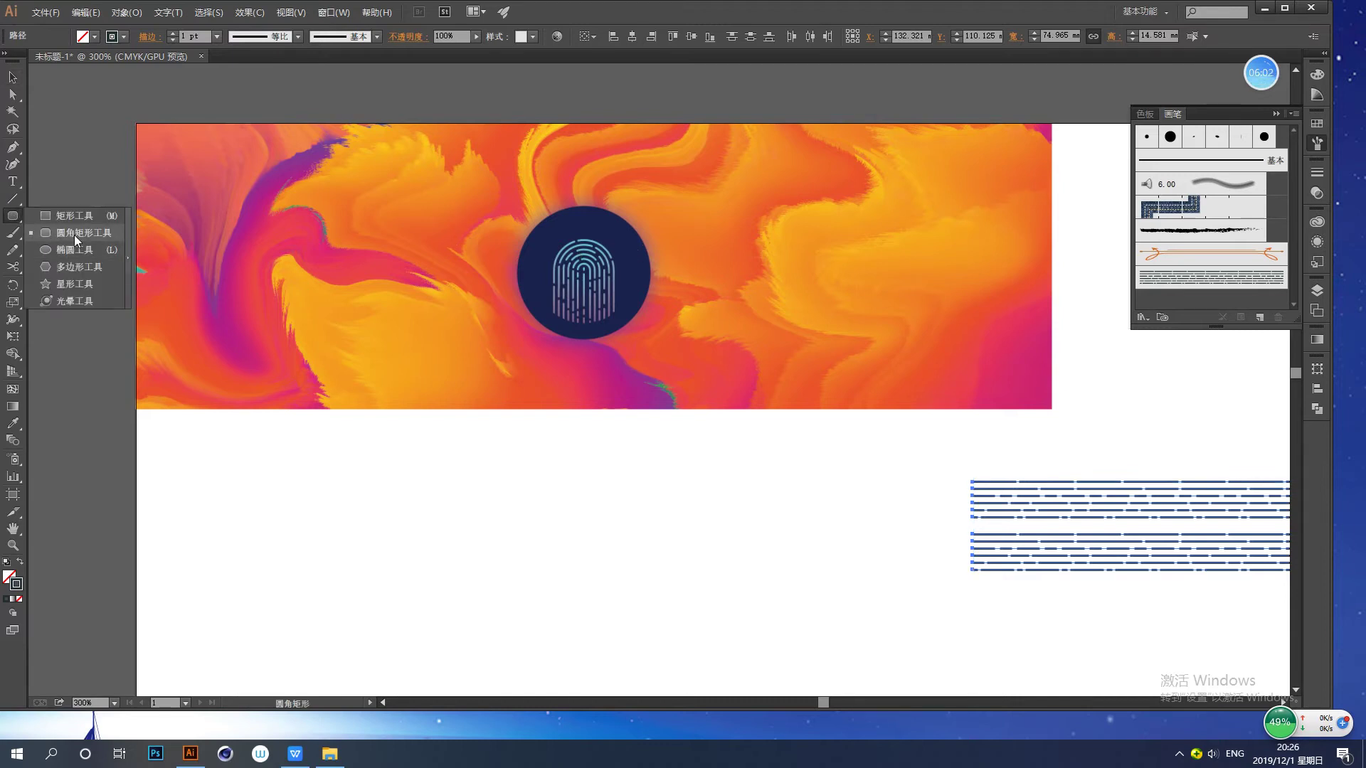
{"action": "left_click_drag", "start_coordinate": [521, 456], "coordinate": [592, 629]}
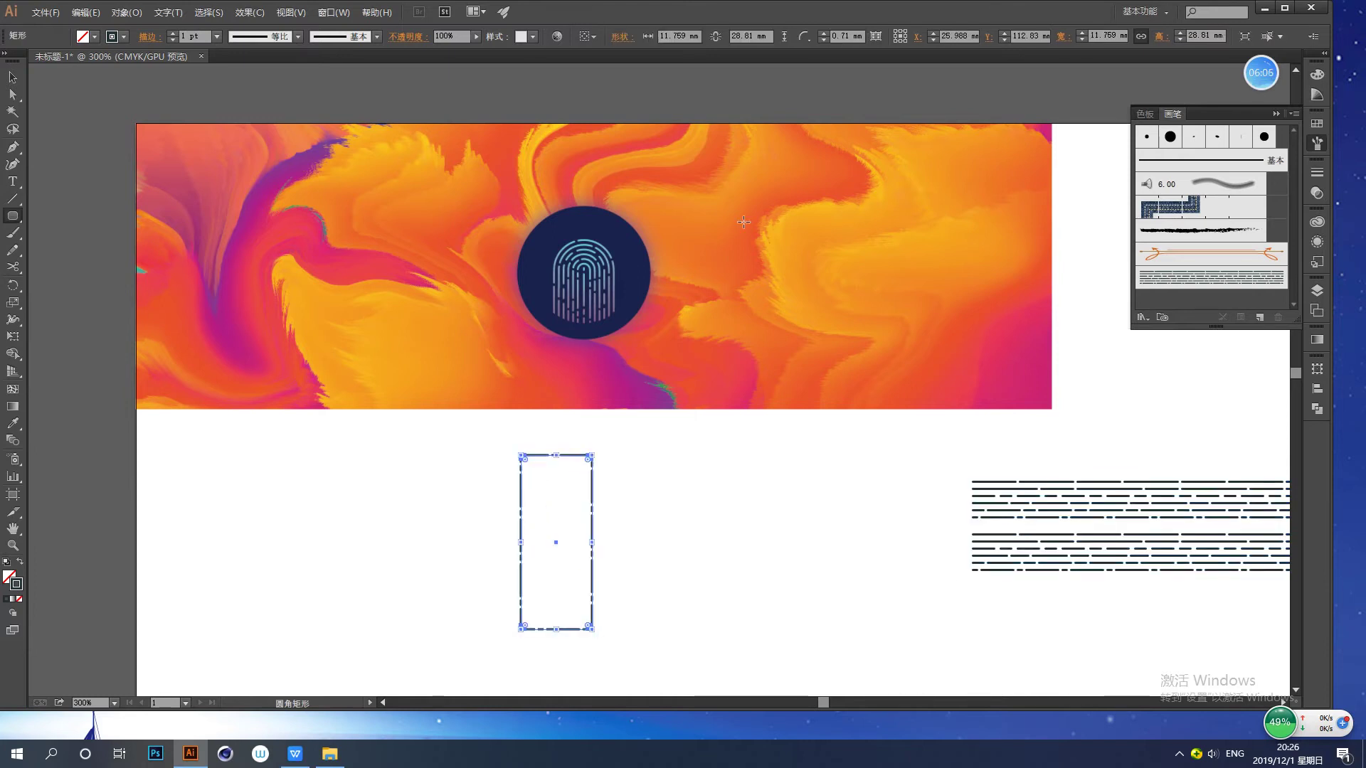
{"action": "left_click", "coordinate": [145, 37]}
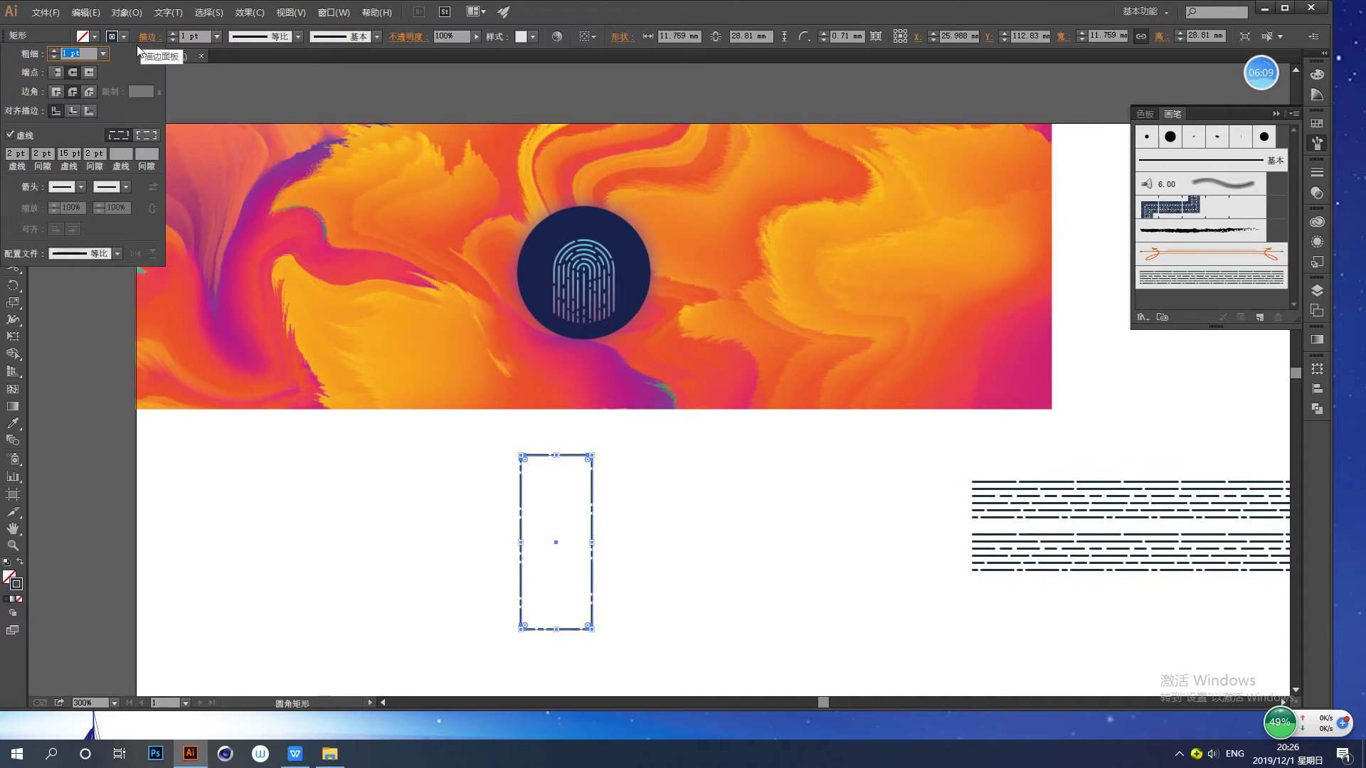
{"action": "left_click", "coordinate": [10, 136]}
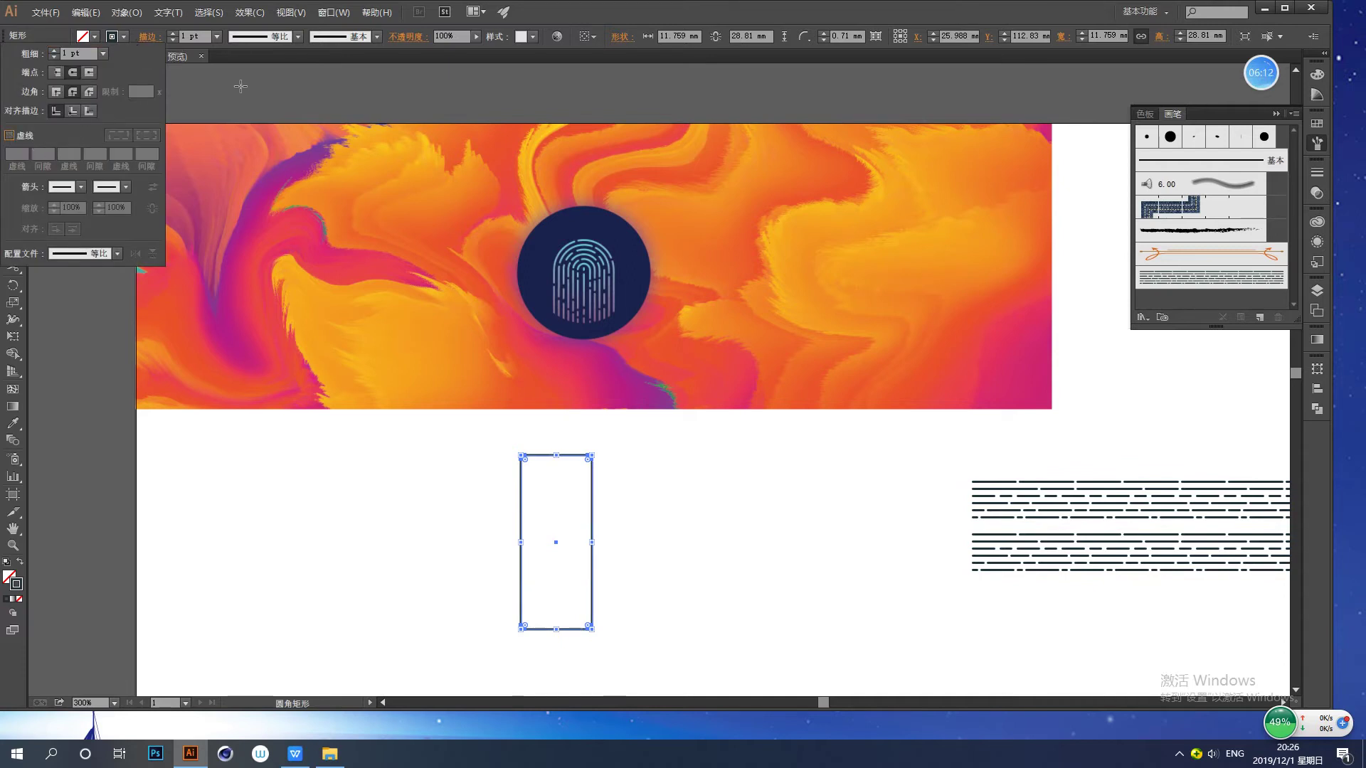
- Round the rectangle's corners fully into a capsule and apply the new dashed-line art brush to its stroke
{"action": "key", "text": "v"}
{"action": "left_click_drag", "start_coordinate": [527, 462], "coordinate": [576, 478]}
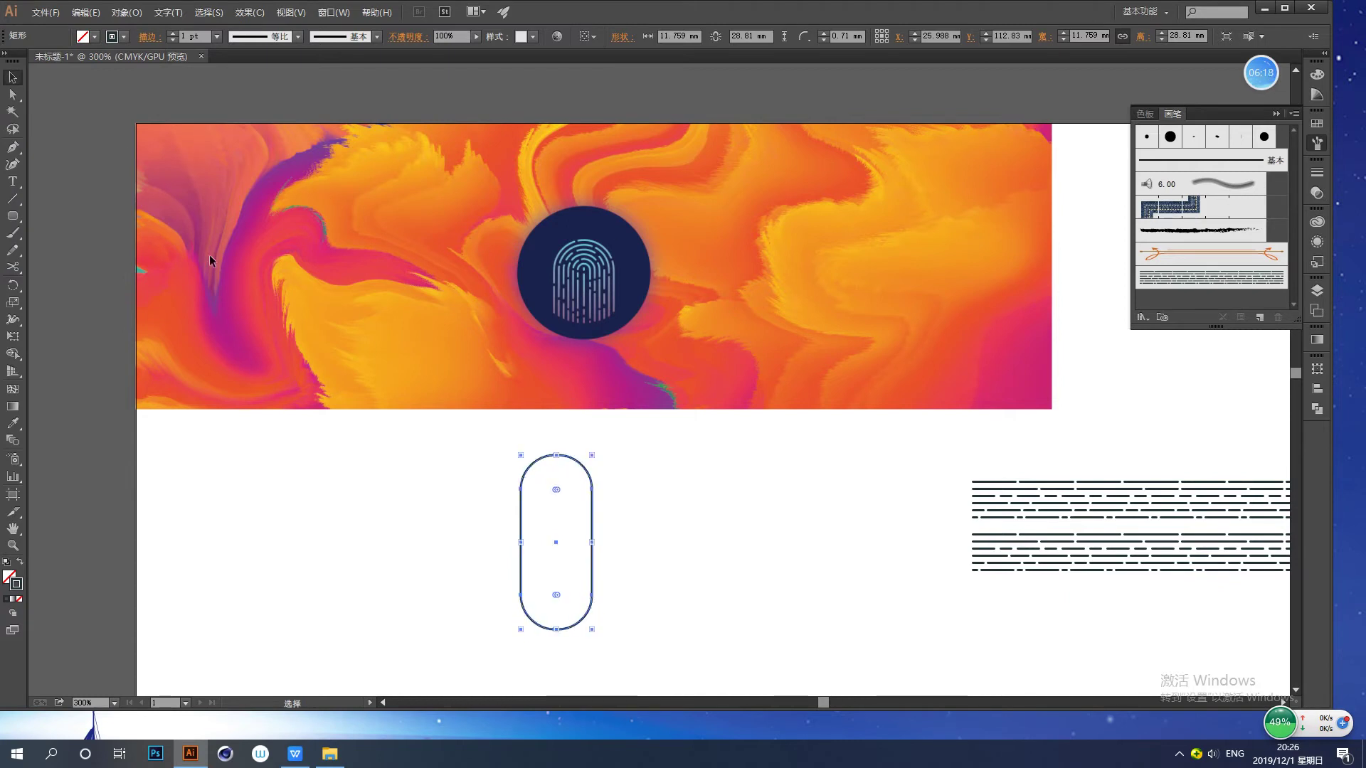
{"action": "left_click", "coordinate": [377, 37]}
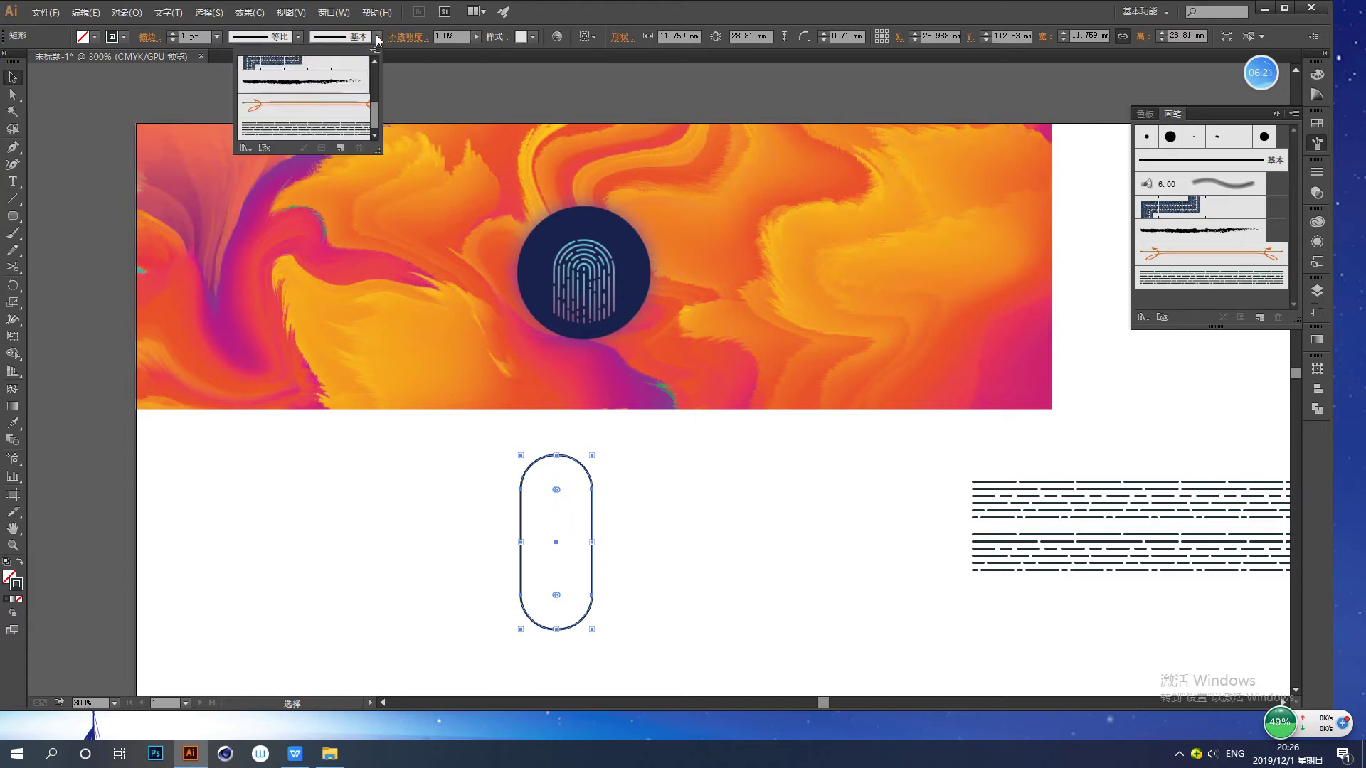
{"action": "left_click", "coordinate": [329, 131]}
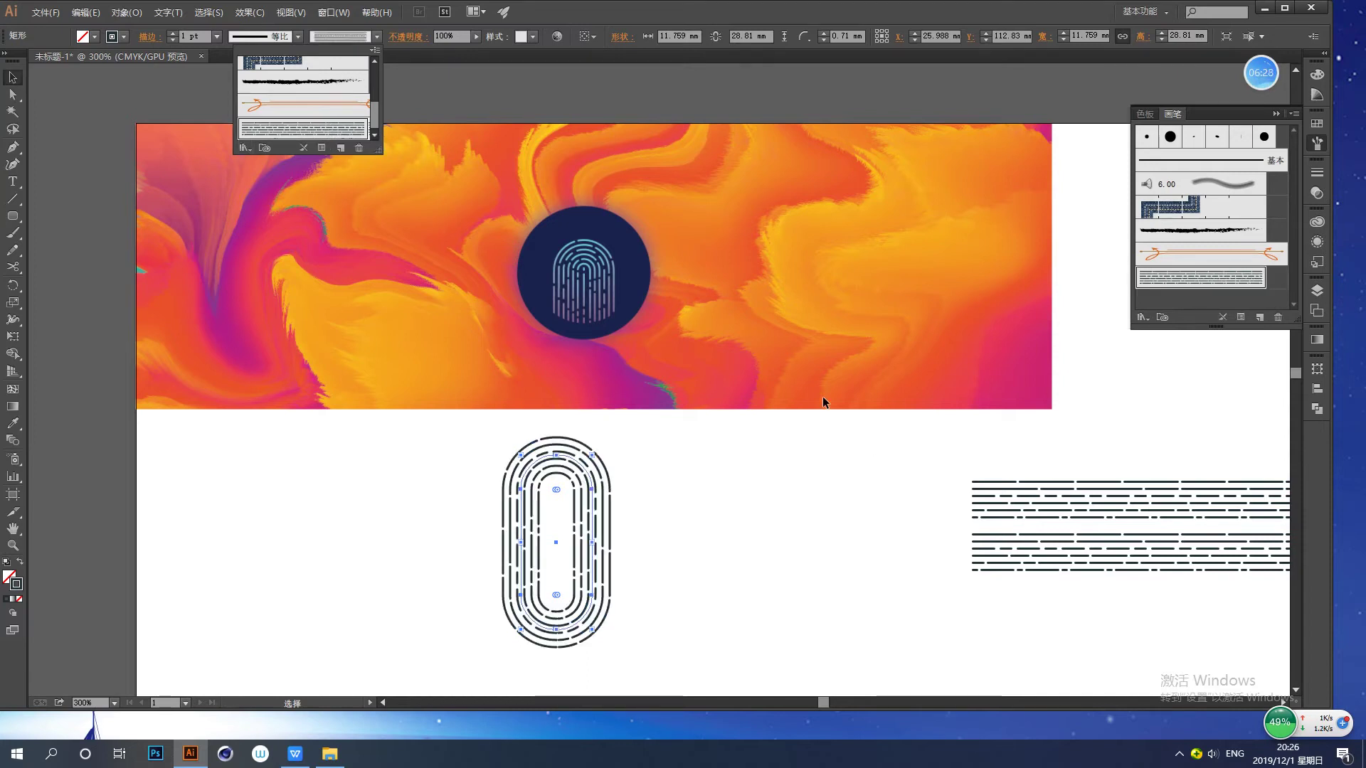
- Nudge the brushed capsule slightly to the left
{"action": "left_click", "coordinate": [19, 78]}
{"action": "left_click", "coordinate": [11, 95]}
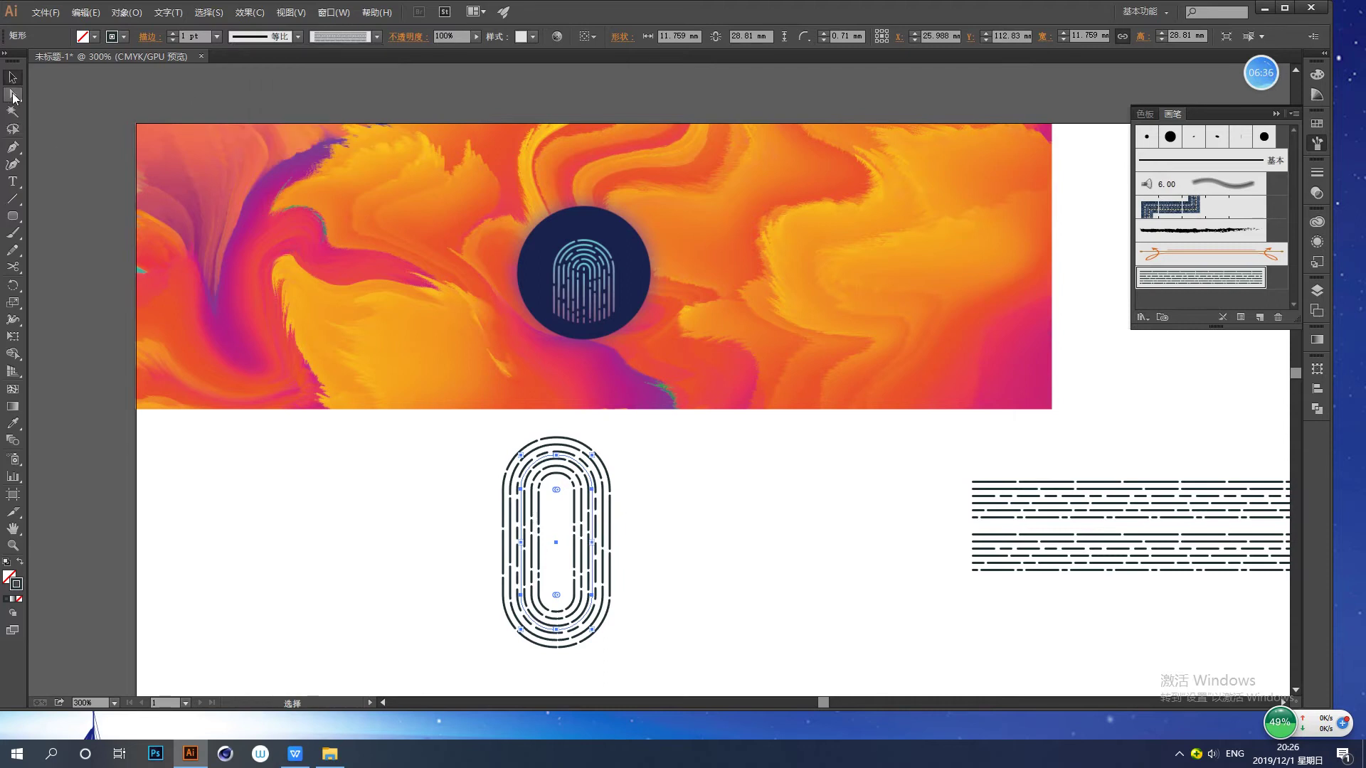
{"action": "left_click_drag", "start_coordinate": [659, 632], "coordinate": [584, 462]}
{"action": "key", "text": "Left"}
{"action": "key", "text": "Left"}
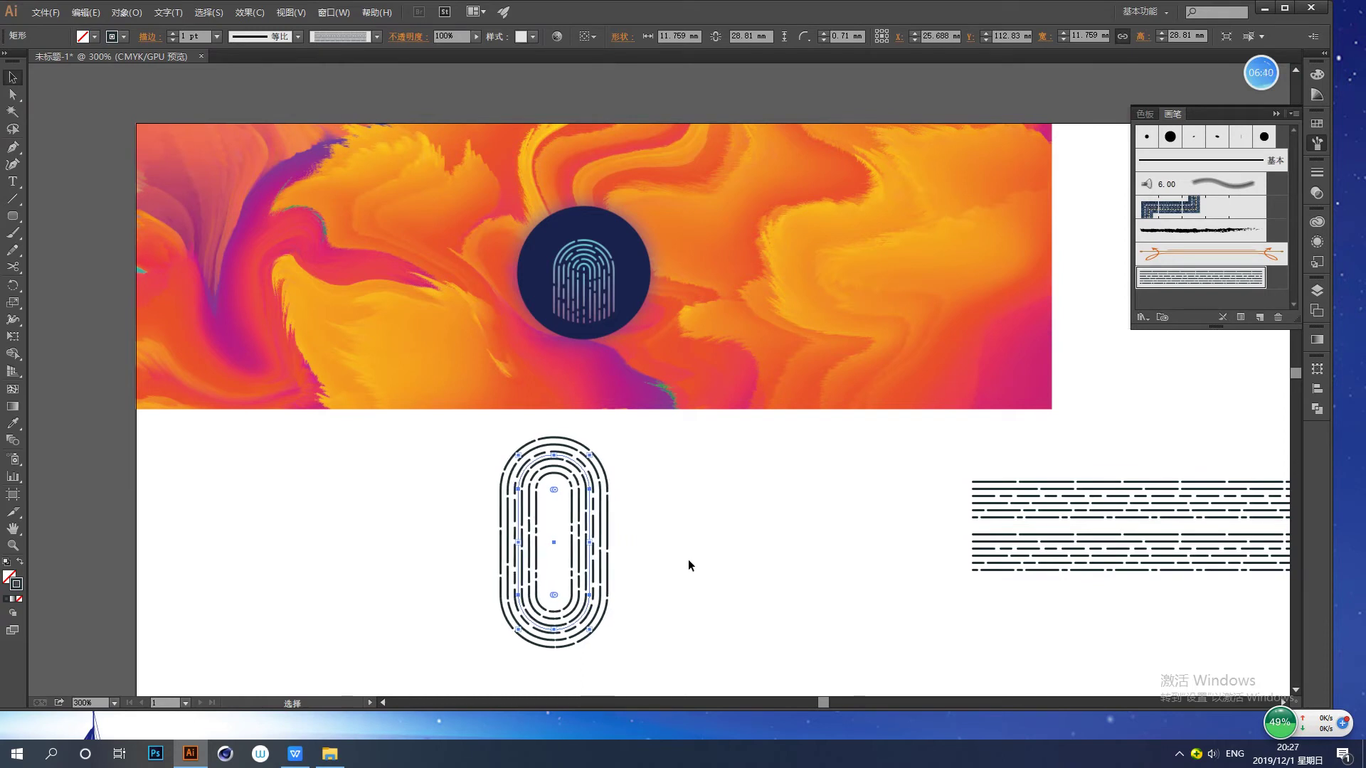
{"action": "left_click_drag", "start_coordinate": [661, 631], "coordinate": [586, 475]}
{"action": "key", "text": "Left"}
{"action": "key", "text": "Left"}
{"action": "key", "text": "Left"}
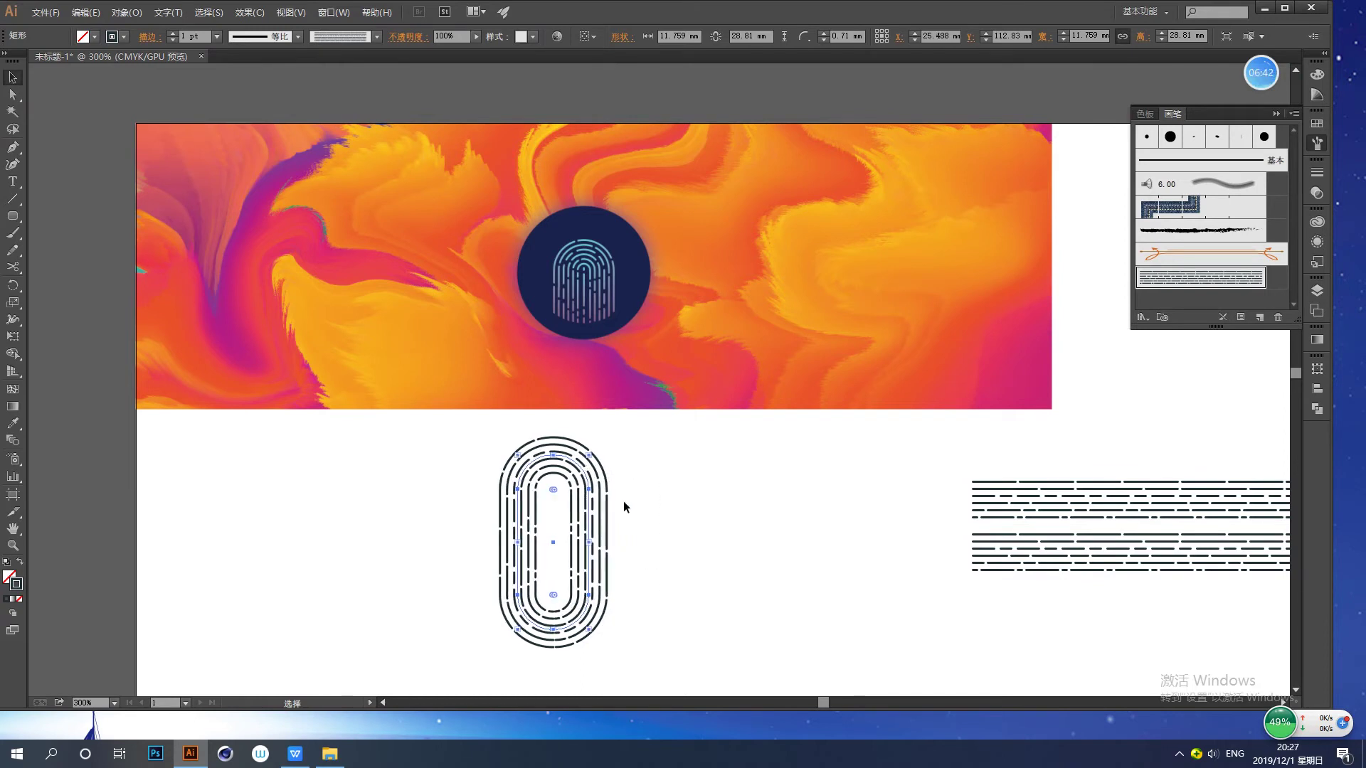
- Move the capsule up to the reference image's lower edge and nudge its two right-side anchor points slightly left
{"action": "left_click", "coordinate": [681, 612]}
{"action": "left_click", "coordinate": [12, 94]}
{"action": "left_click_drag", "start_coordinate": [612, 595], "coordinate": [596, 582]}
{"action": "left_click", "coordinate": [582, 465]}
{"action": "left_click", "coordinate": [578, 462], "text": "shift"}
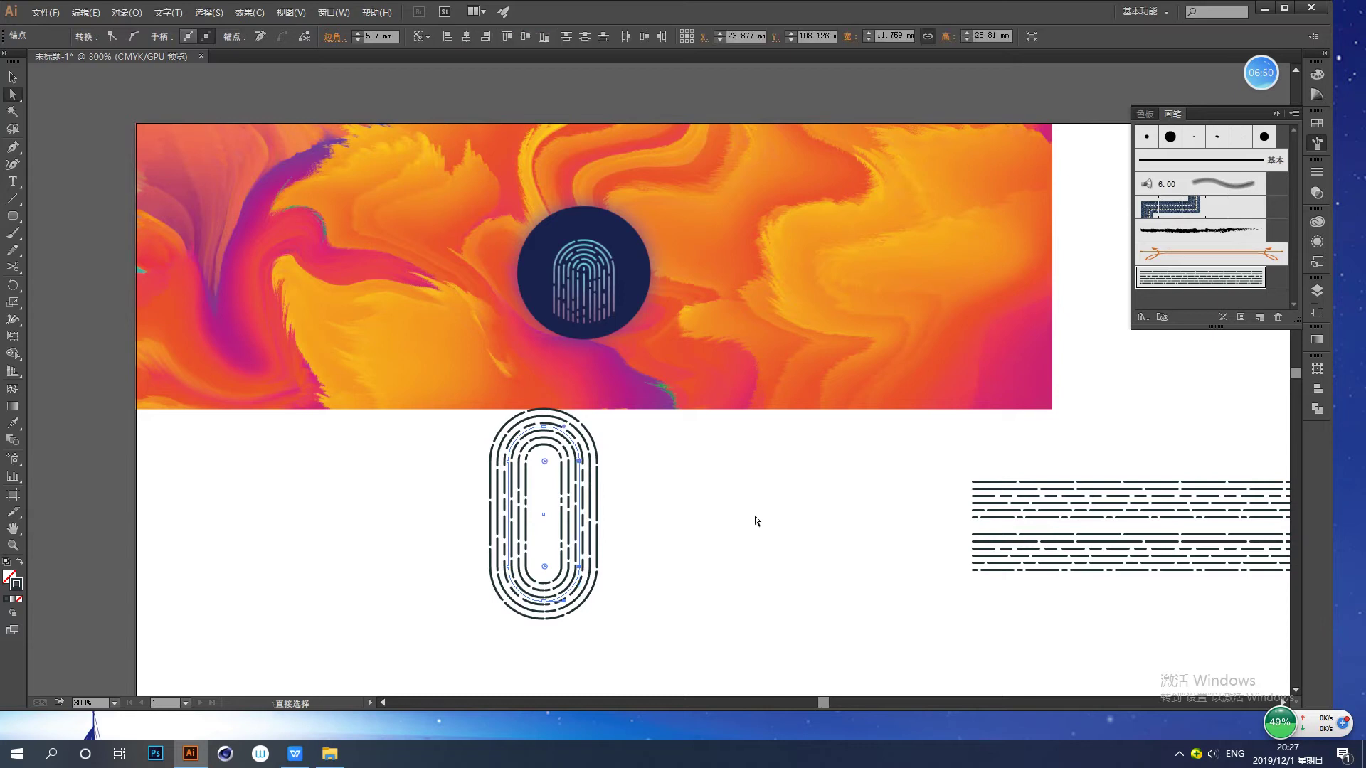
{"action": "key", "text": "Left"}
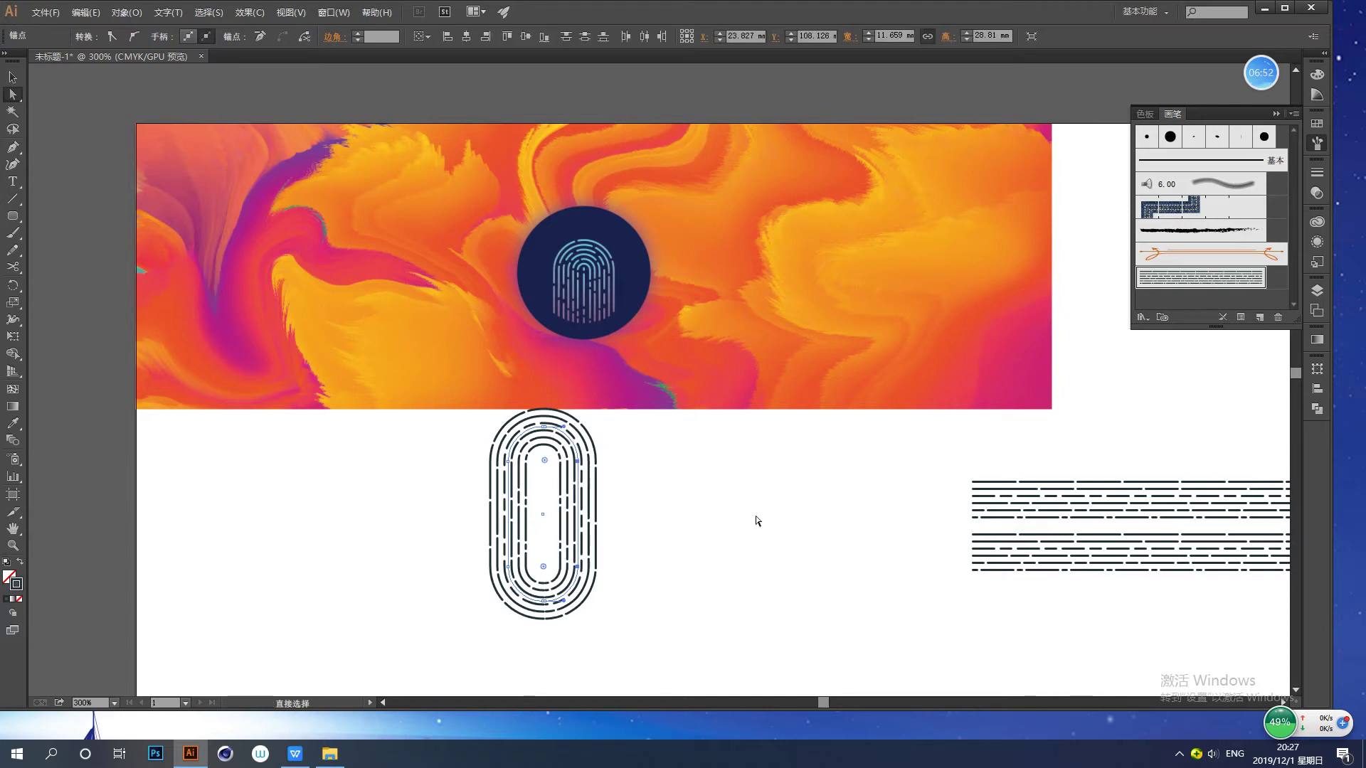
{"action": "key", "text": "Left"}
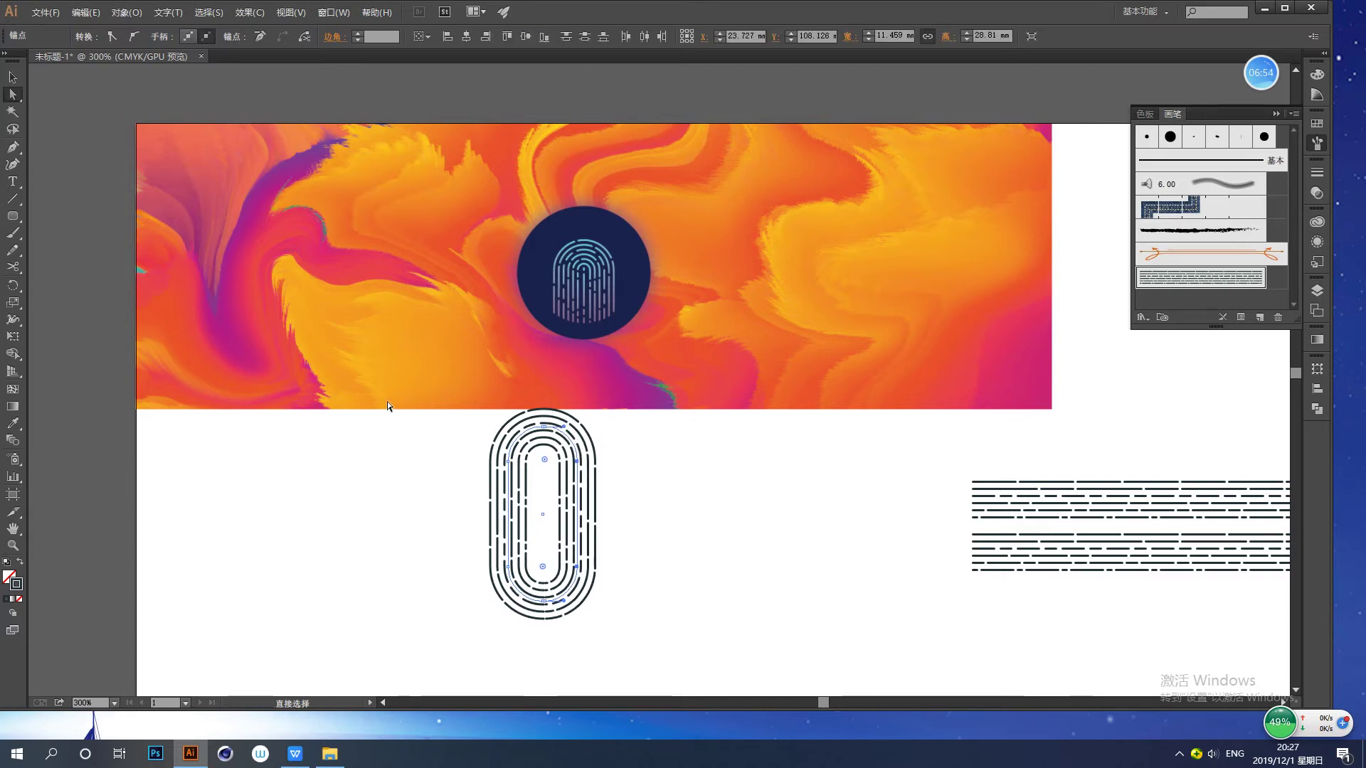
- Nudge the capsule's two left-side anchor points slightly right to narrow the shape, and reselect the whole capsule
{"action": "left_click", "coordinate": [508, 462]}
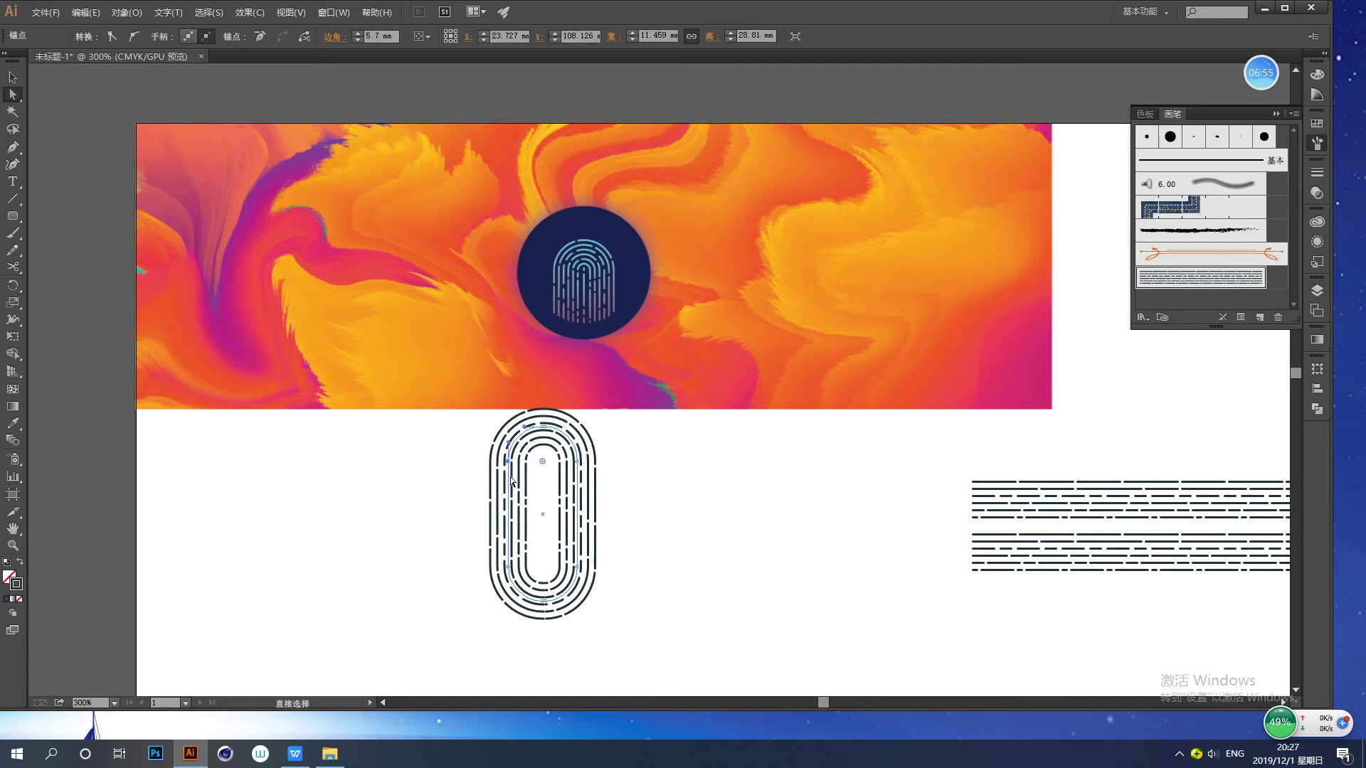
{"action": "left_click", "coordinate": [507, 568], "text": "shift"}
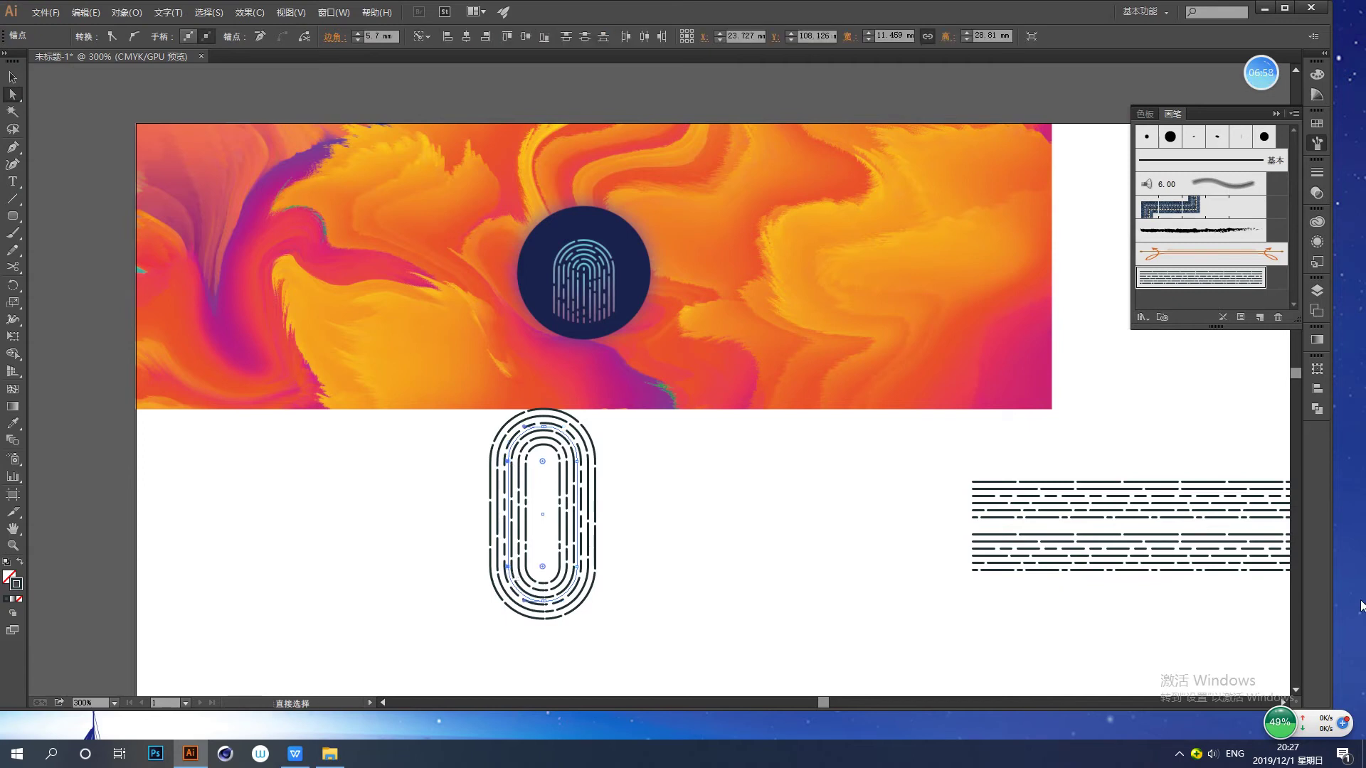
{"action": "key", "text": "Right"}
{"action": "key", "text": "Right"}
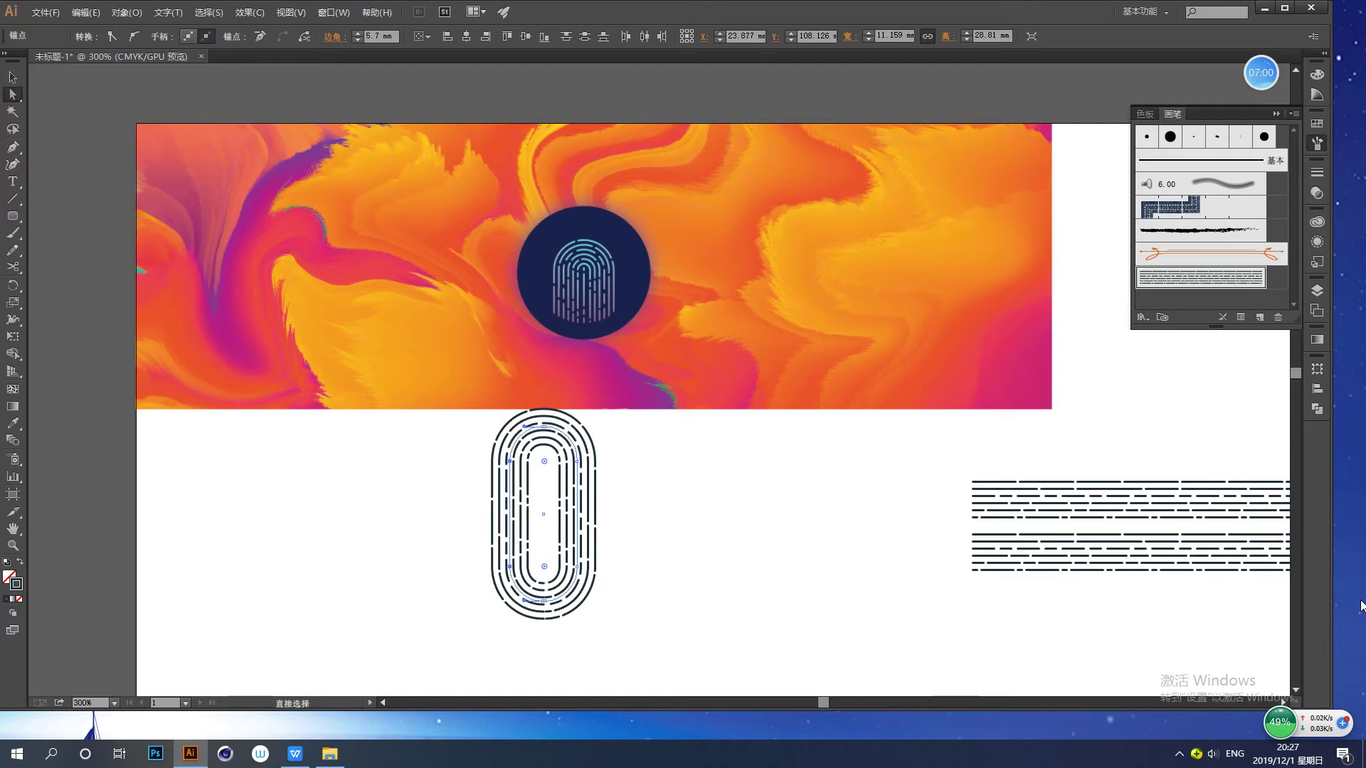
{"action": "left_click", "coordinate": [12, 77]}
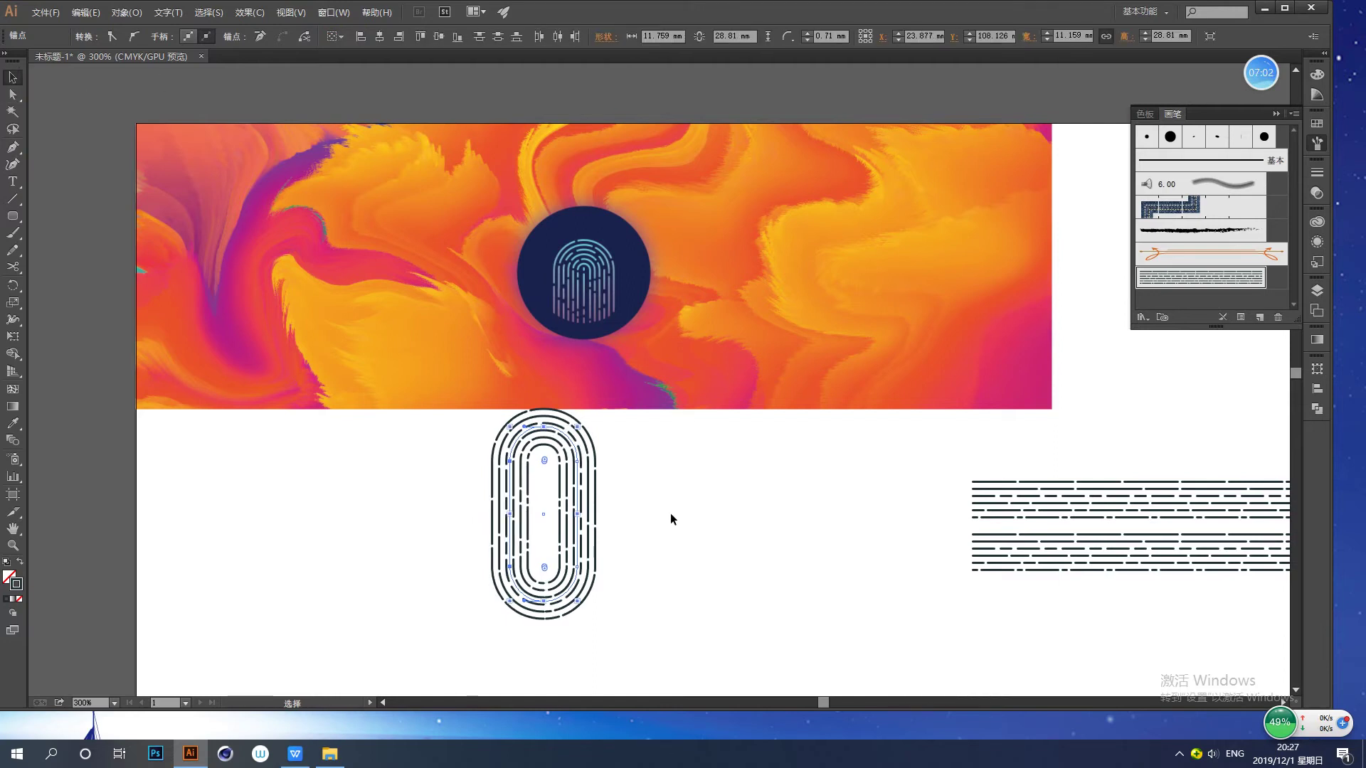
{"action": "left_click_drag", "start_coordinate": [687, 473], "coordinate": [689, 464]}
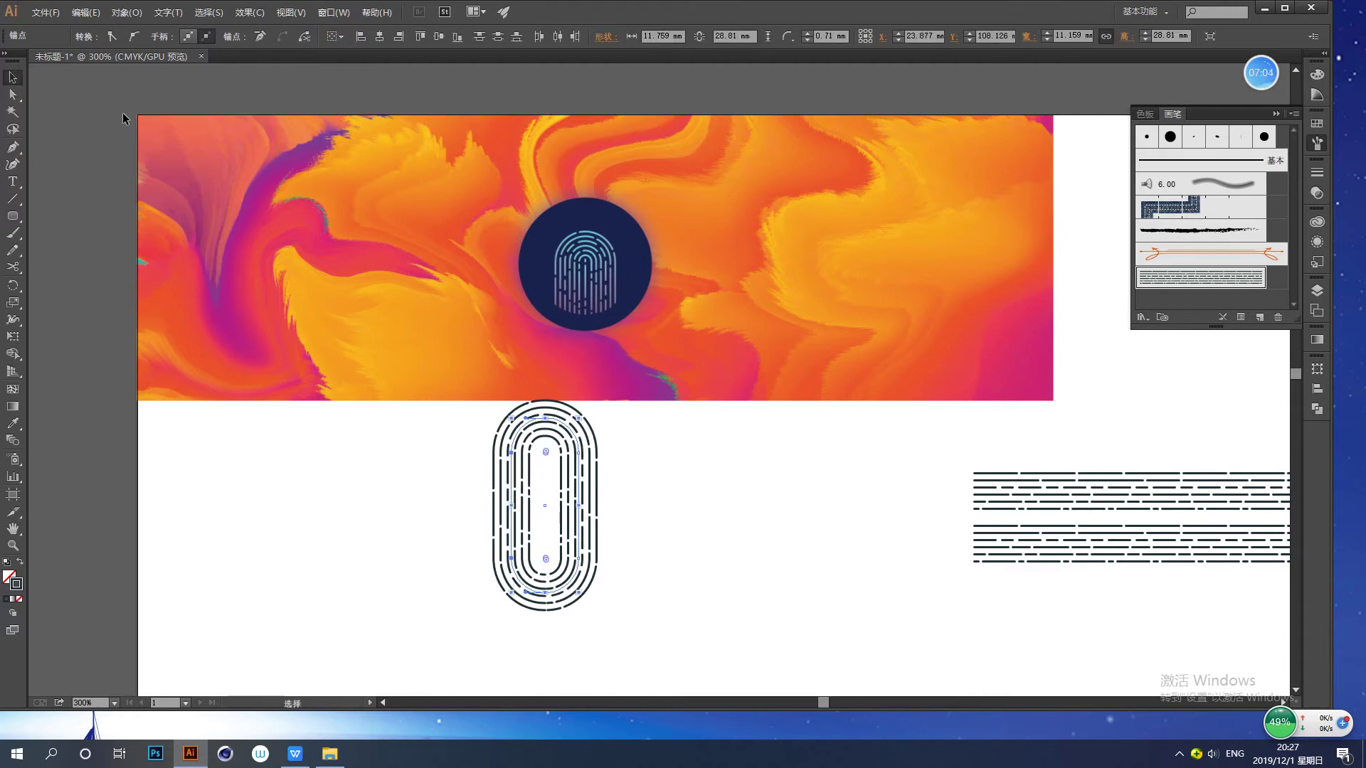
{"action": "left_click", "coordinate": [544, 449]}
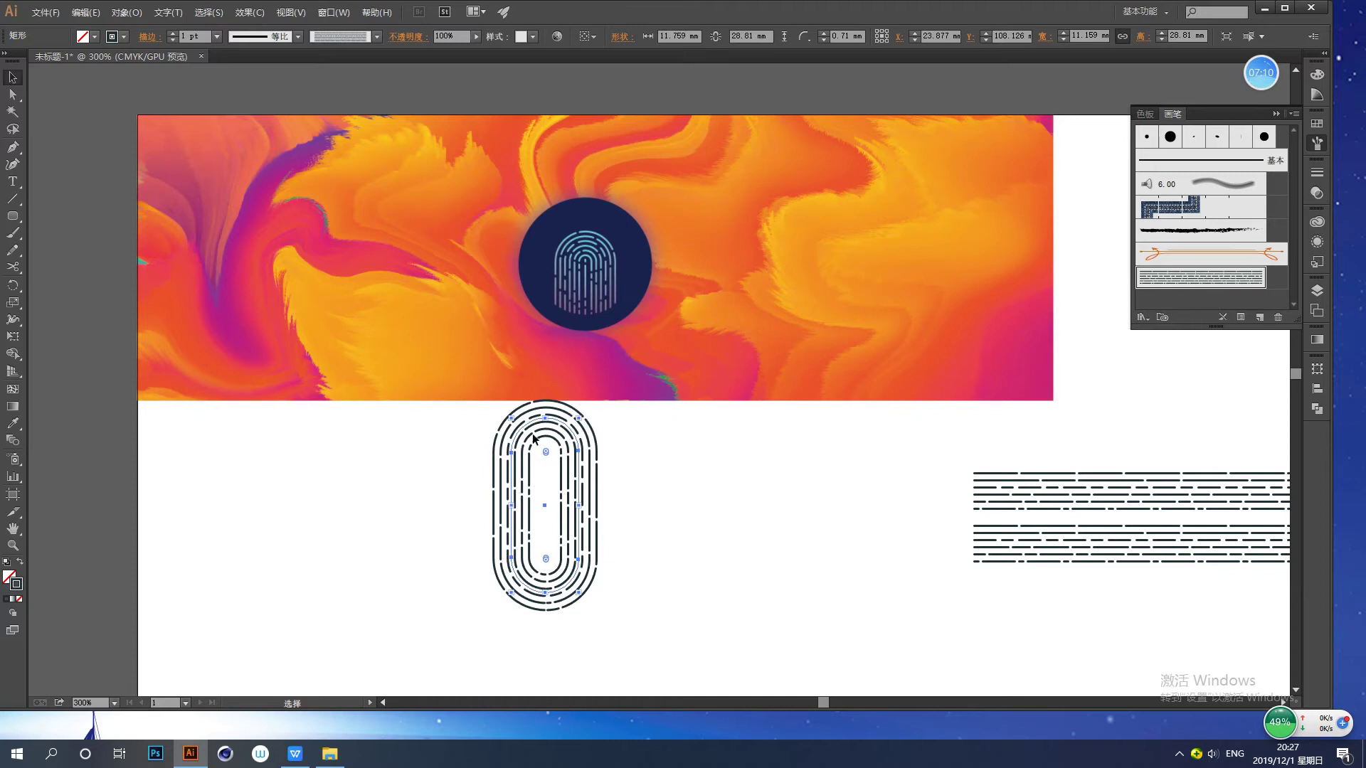
- Copy the lowest dashed line of the lower line set into the space beside the capsule and rotate it to vertical
{"action": "left_click_drag", "start_coordinate": [546, 453], "coordinate": [544, 459]}
{"action": "left_click", "coordinate": [760, 528]}
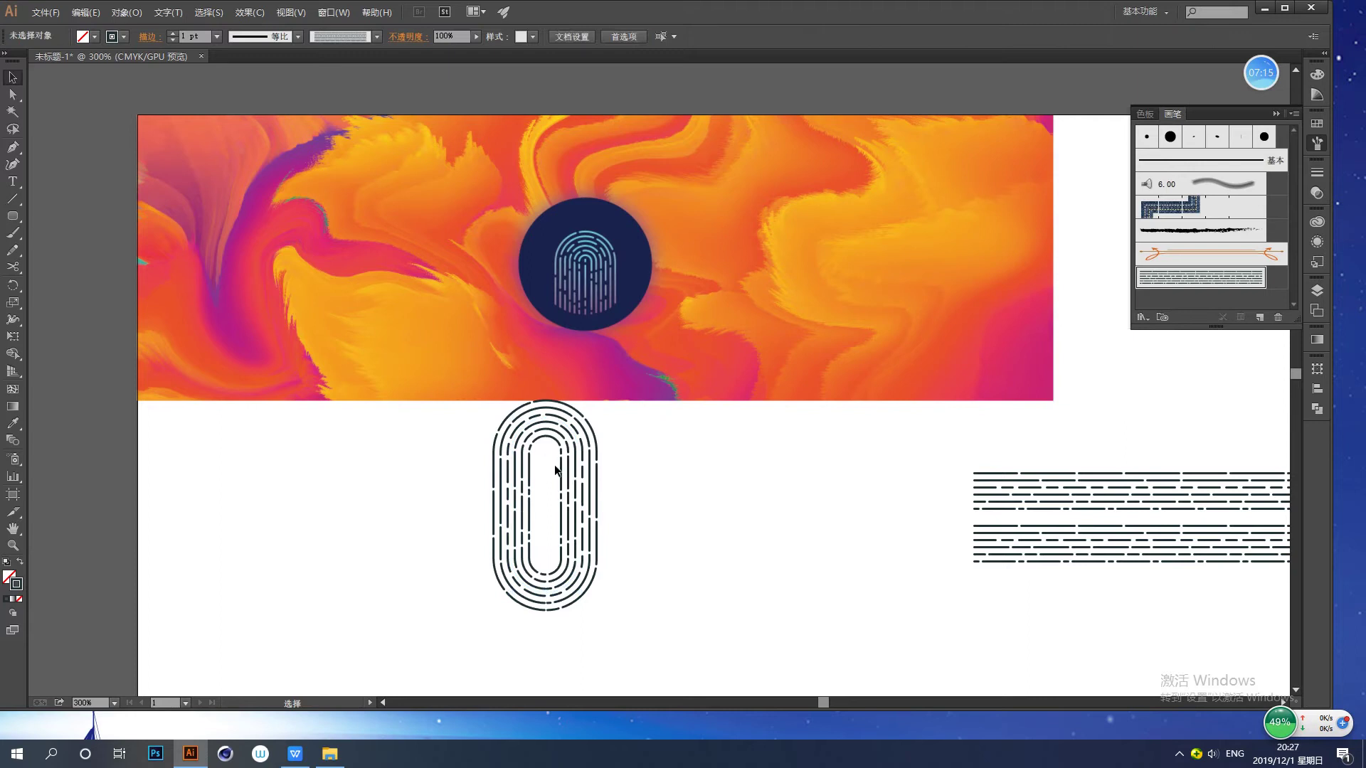
{"action": "left_click", "coordinate": [1036, 561]}
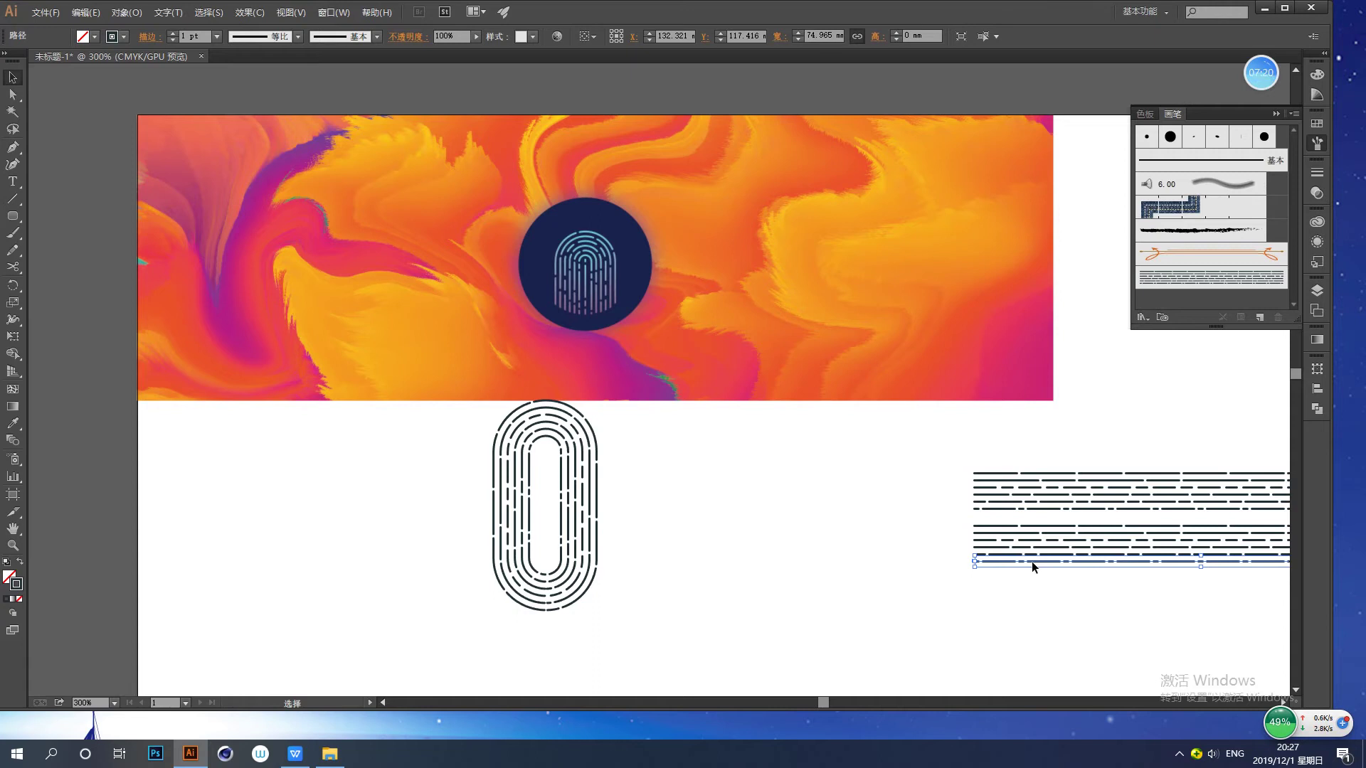
{"action": "left_click_drag", "start_coordinate": [1032, 562], "coordinate": [679, 526]}
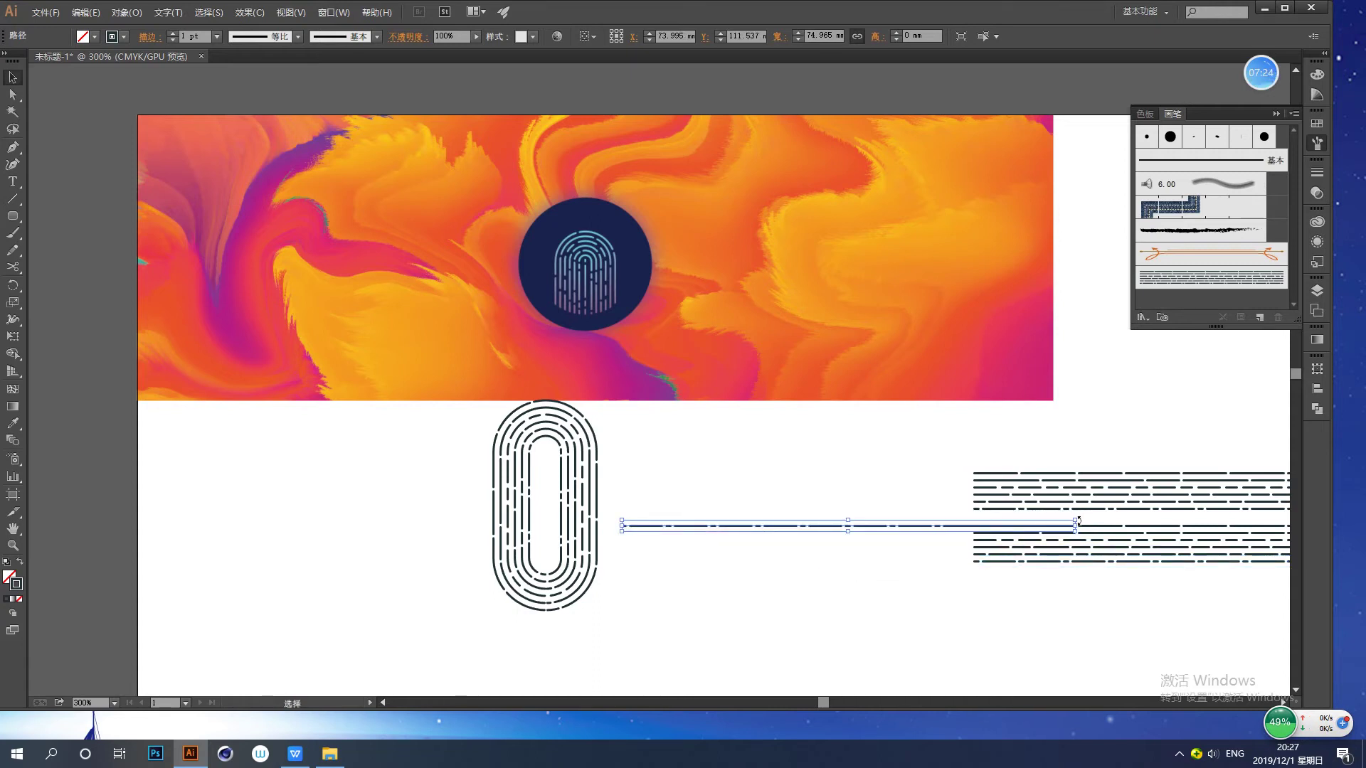
{"action": "left_click_drag", "start_coordinate": [1081, 521], "coordinate": [871, 305]}
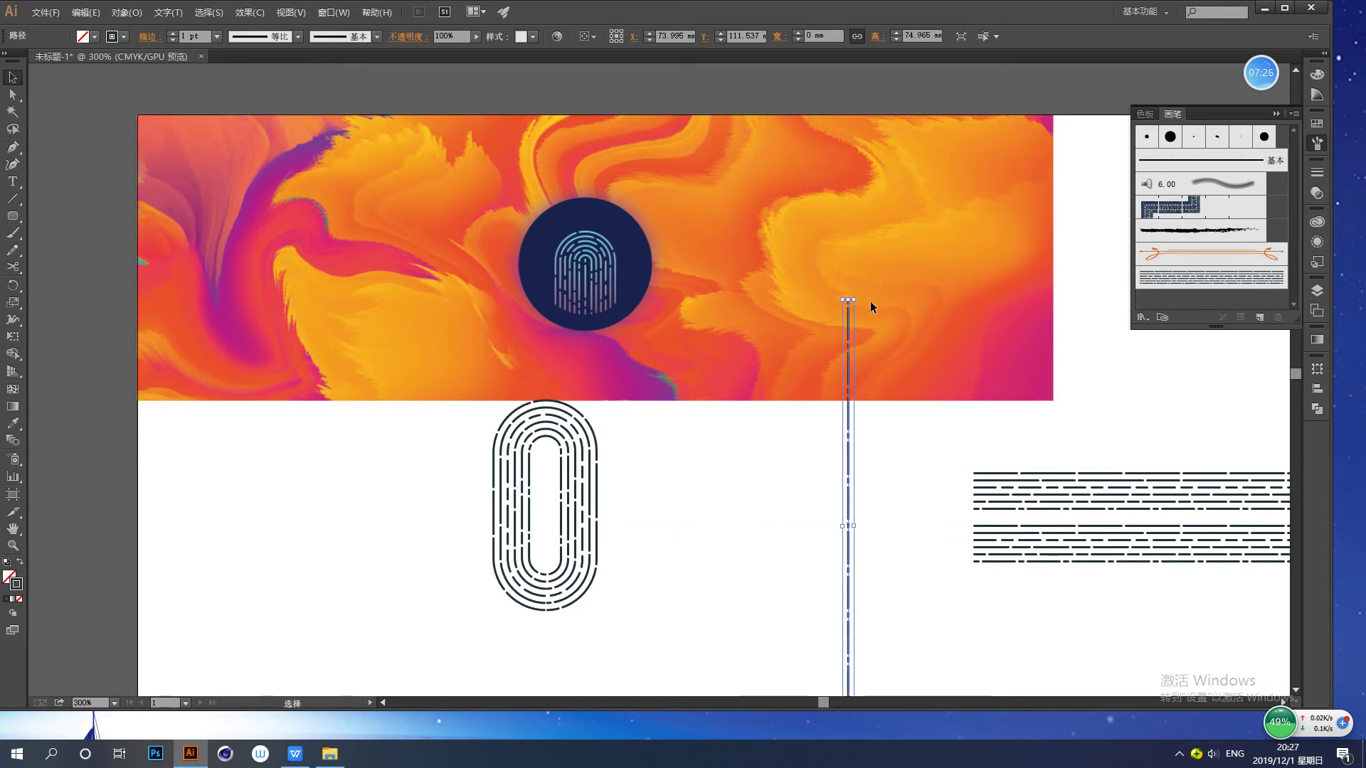
- Try to shorten the vertical dashed line by pulling its upper end downward
{"action": "left_click", "coordinate": [12, 94]}
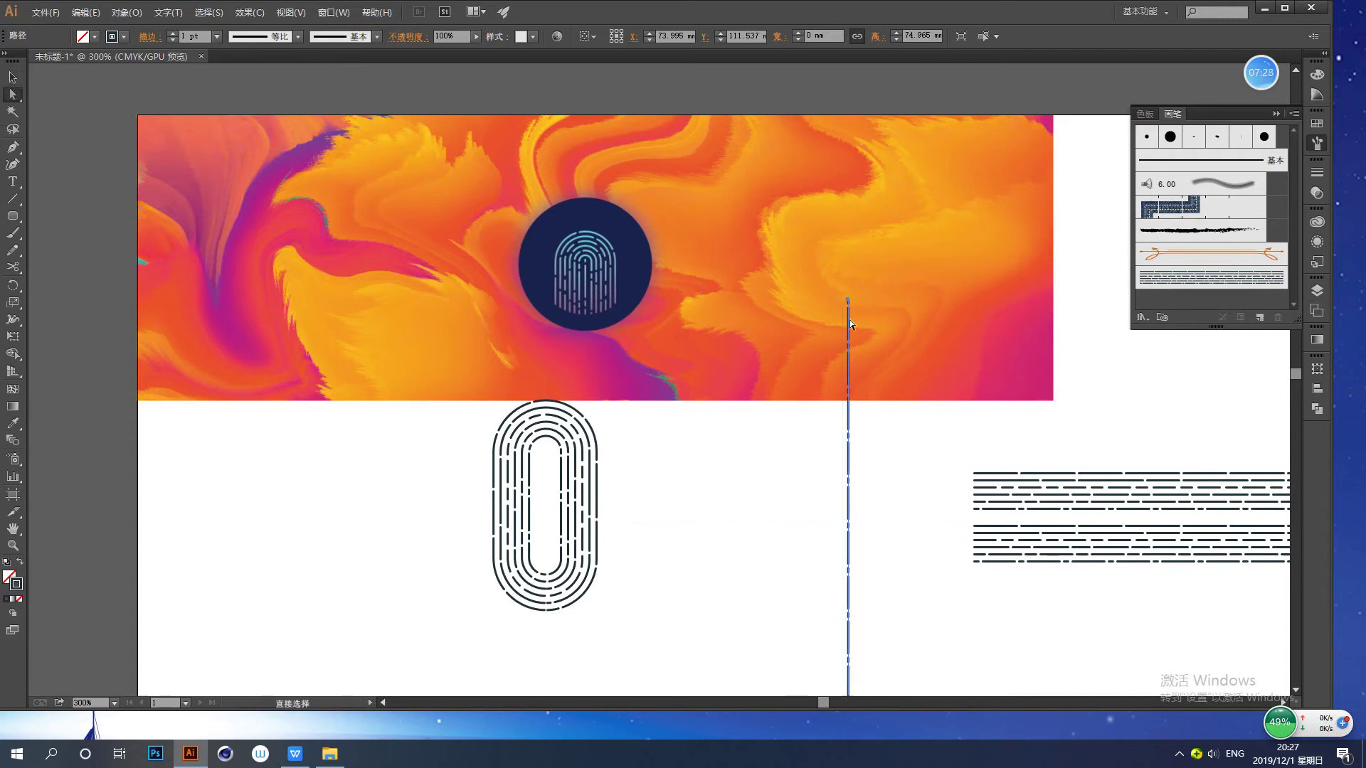
{"action": "left_click_drag", "start_coordinate": [846, 300], "coordinate": [879, 642]}
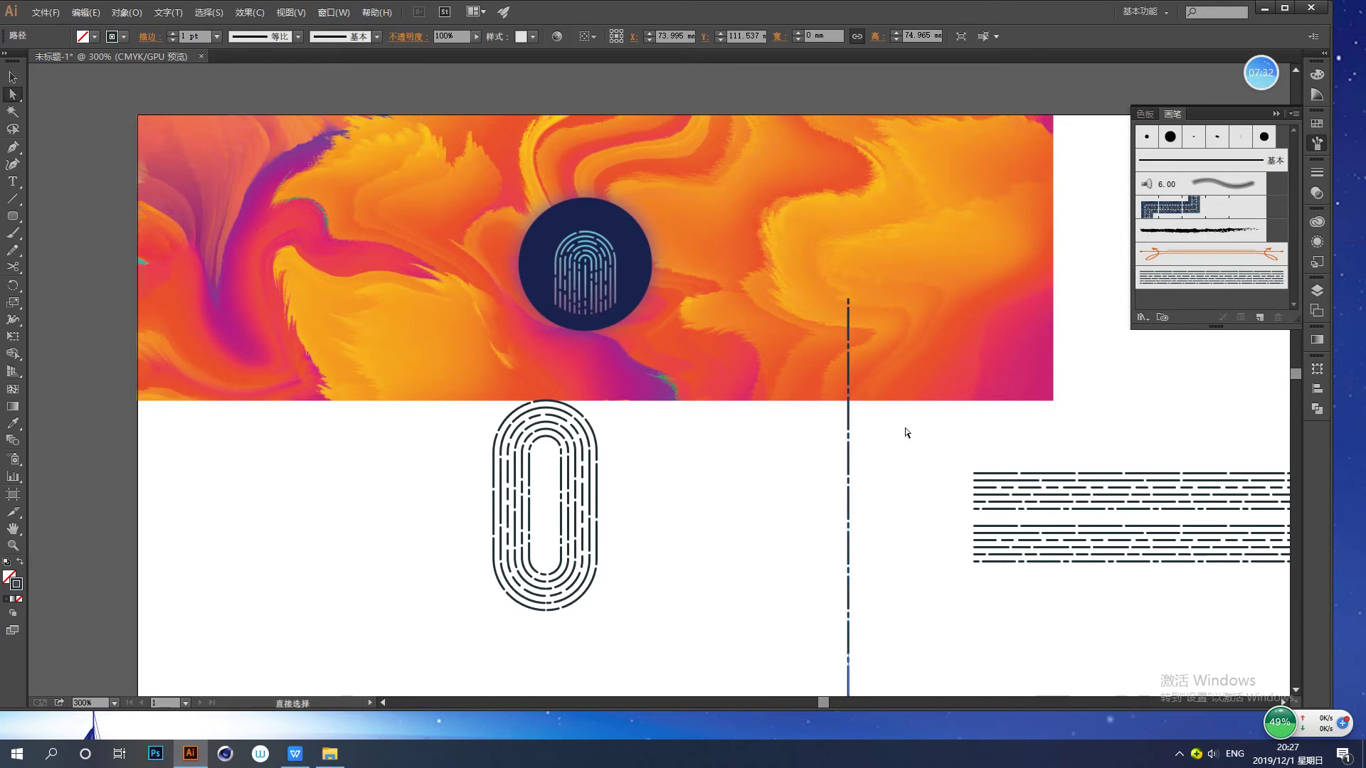
{"action": "left_click_drag", "start_coordinate": [896, 583], "coordinate": [890, 546]}
{"action": "left_click_drag", "start_coordinate": [899, 613], "coordinate": [872, 665]}
{"action": "left_click_drag", "start_coordinate": [979, 612], "coordinate": [994, 408]}
- Move the whole vertical dashed line back up beside the capsule
{"action": "key", "text": "v"}
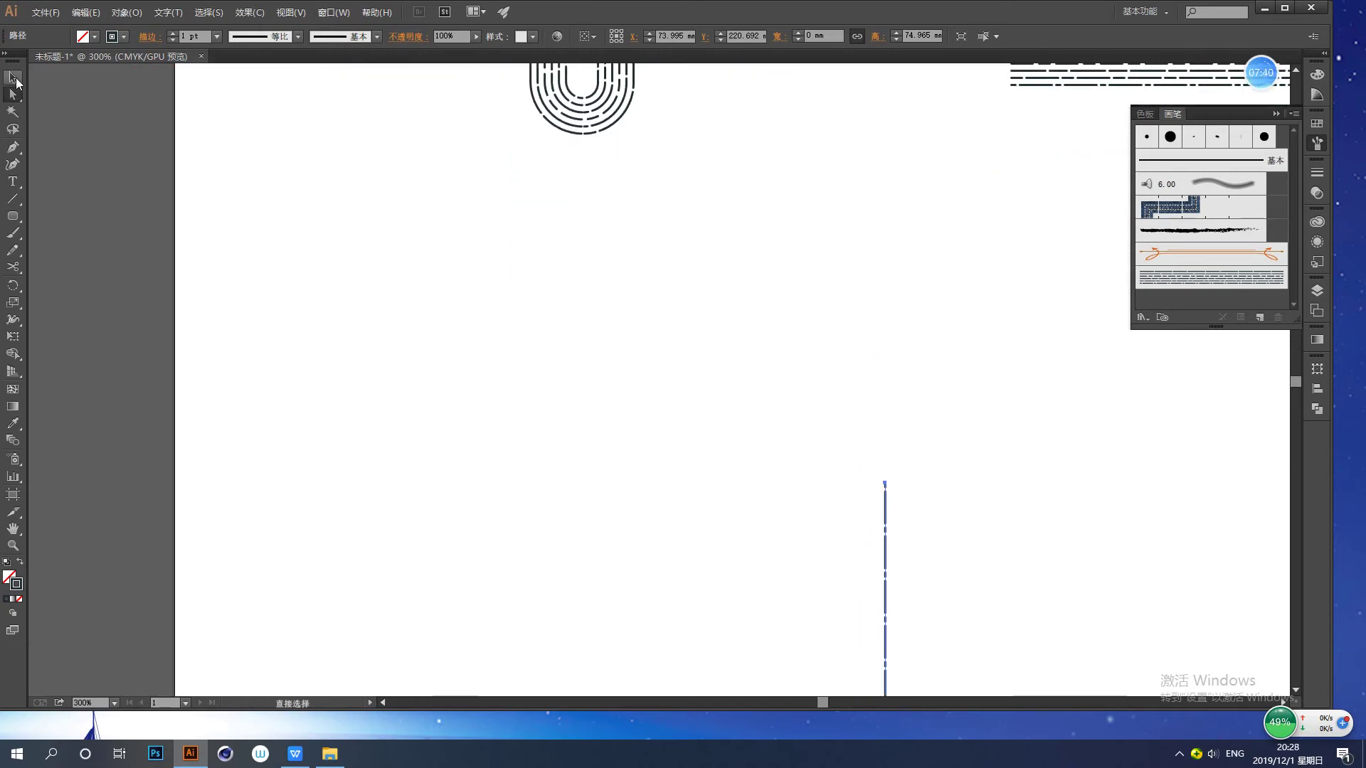
{"action": "key", "text": "space"}
{"action": "left_click_drag", "start_coordinate": [827, 125], "coordinate": [830, 340]}
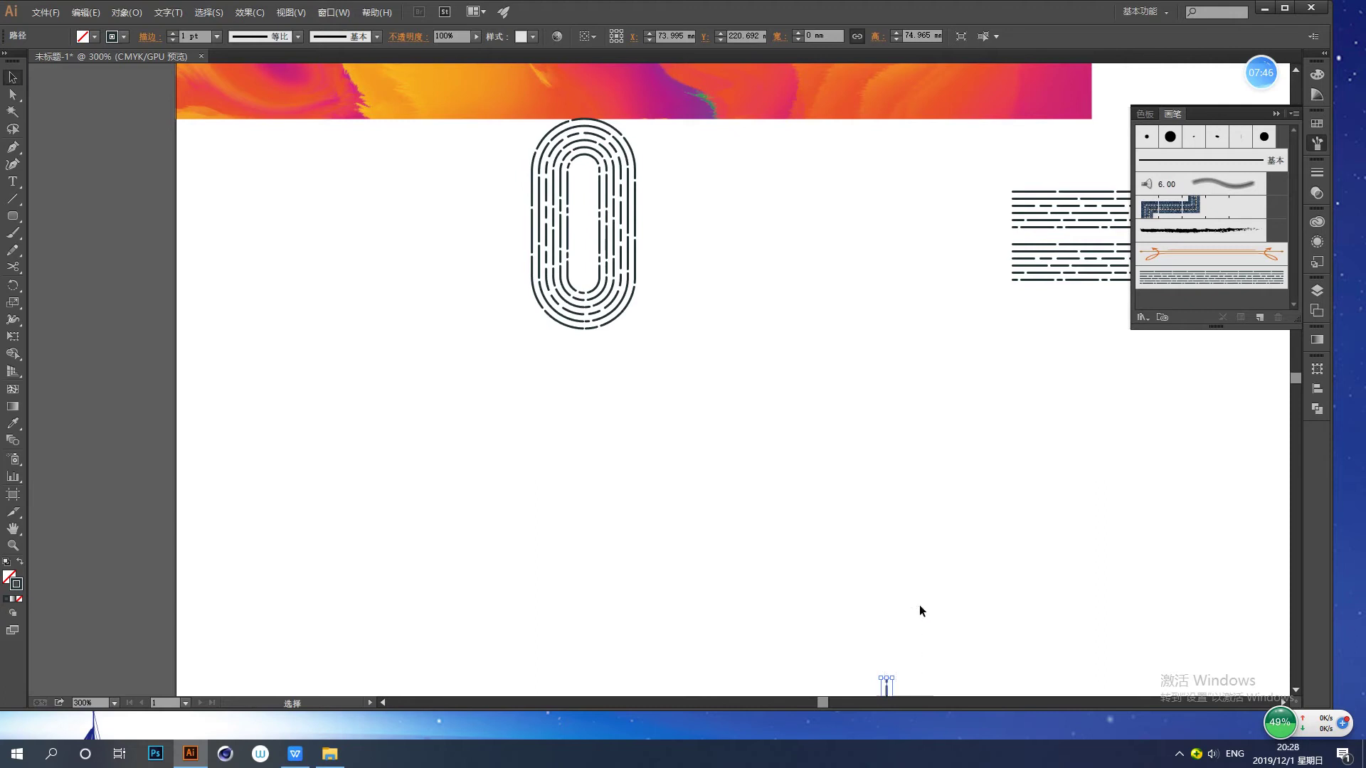
{"action": "left_click_drag", "start_coordinate": [885, 689], "coordinate": [799, 189]}
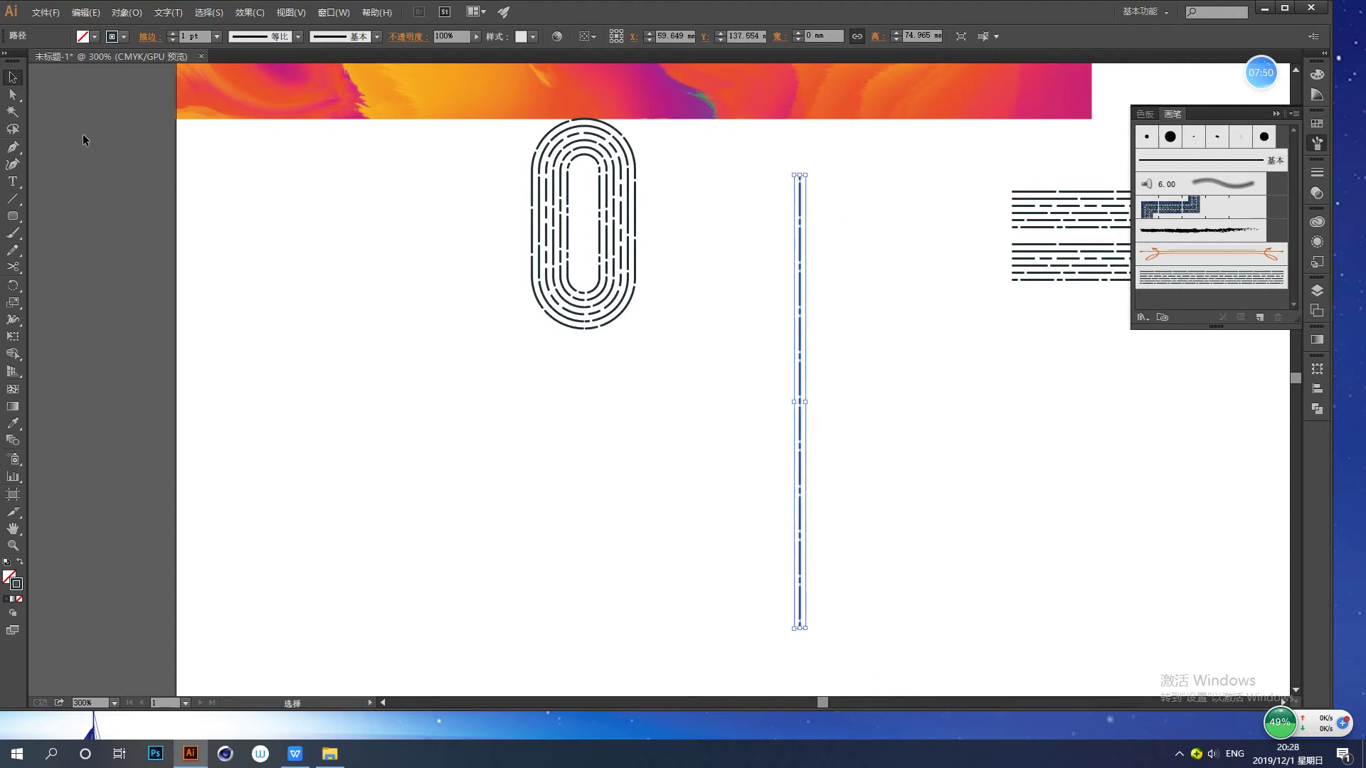
- Shorten the vertical dashed line to roughly a third of its length by moving its top anchor point down
{"action": "left_click", "coordinate": [12, 93]}
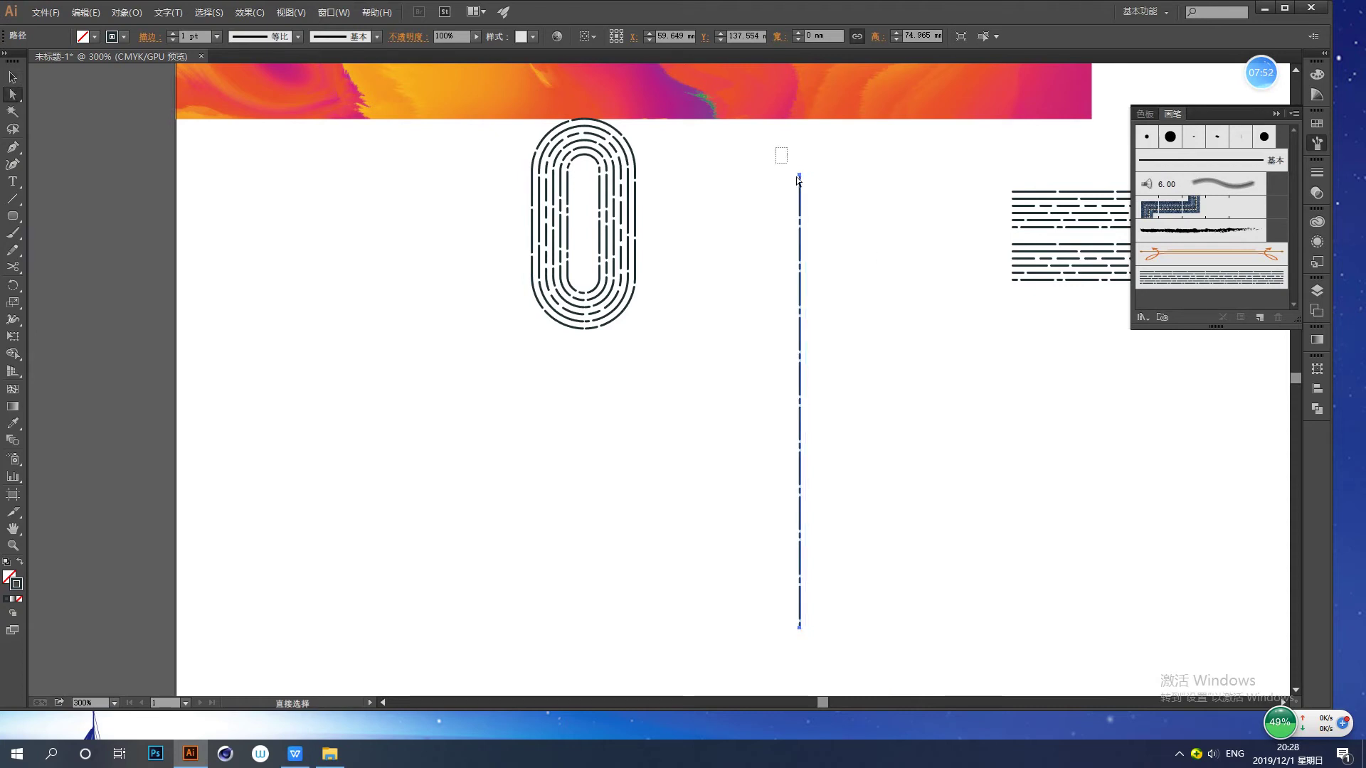
{"action": "left_click", "coordinate": [798, 177]}
{"action": "left_click_drag", "start_coordinate": [799, 180], "coordinate": [788, 355]}
{"action": "left_click_drag", "start_coordinate": [788, 446], "coordinate": [786, 489]}
- Try to center-align the capsule and the shortened line, and undo the alignment
{"action": "left_click", "coordinate": [14, 77]}
{"action": "left_click_drag", "start_coordinate": [458, 211], "coordinate": [695, 347]}
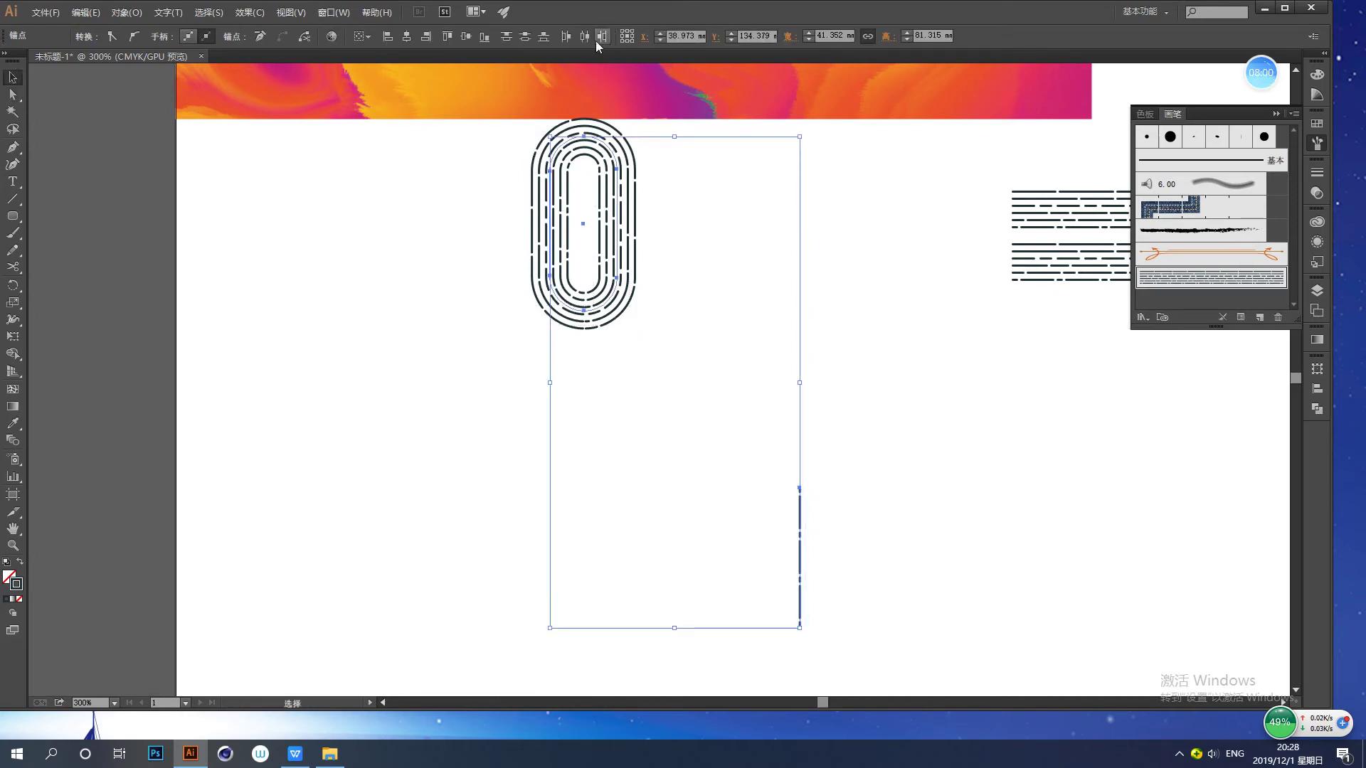
{"action": "left_click", "coordinate": [465, 36]}
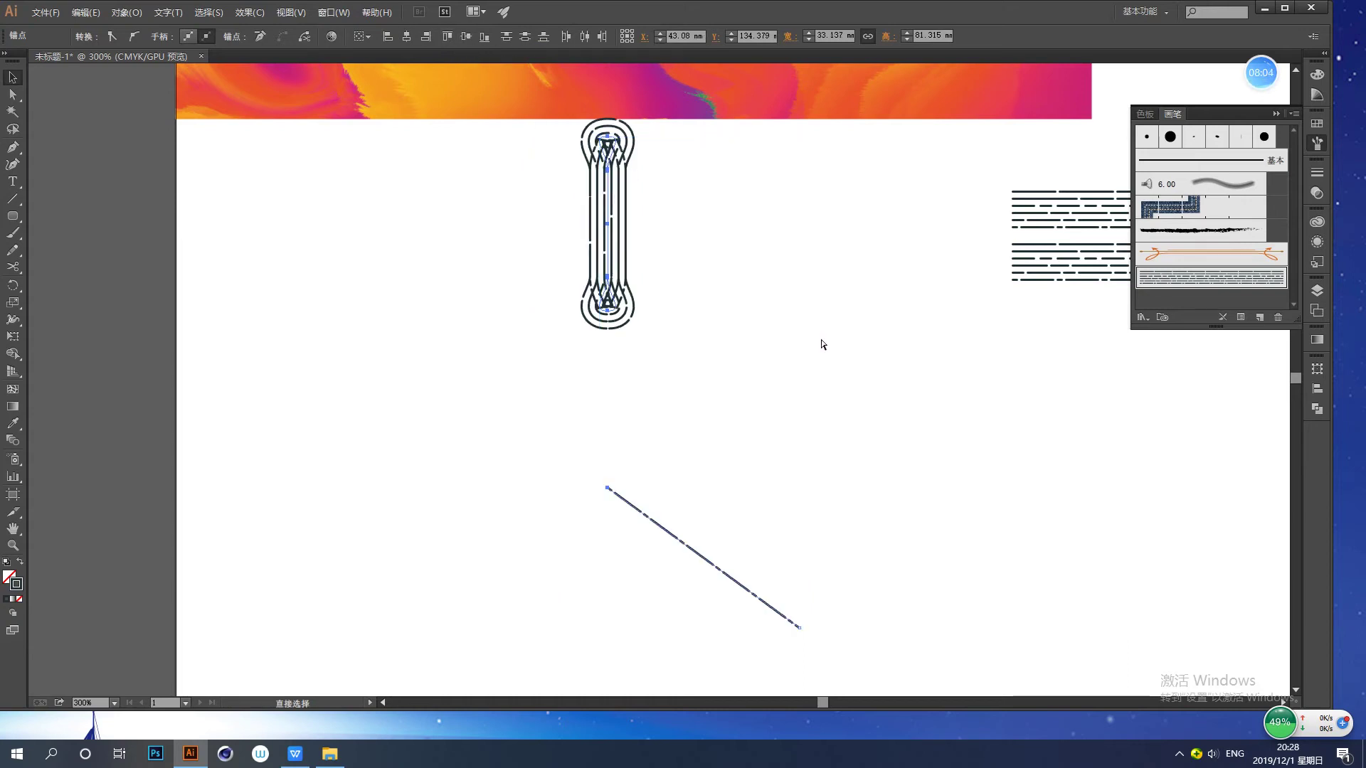
{"action": "key", "text": "ctrl+z"}
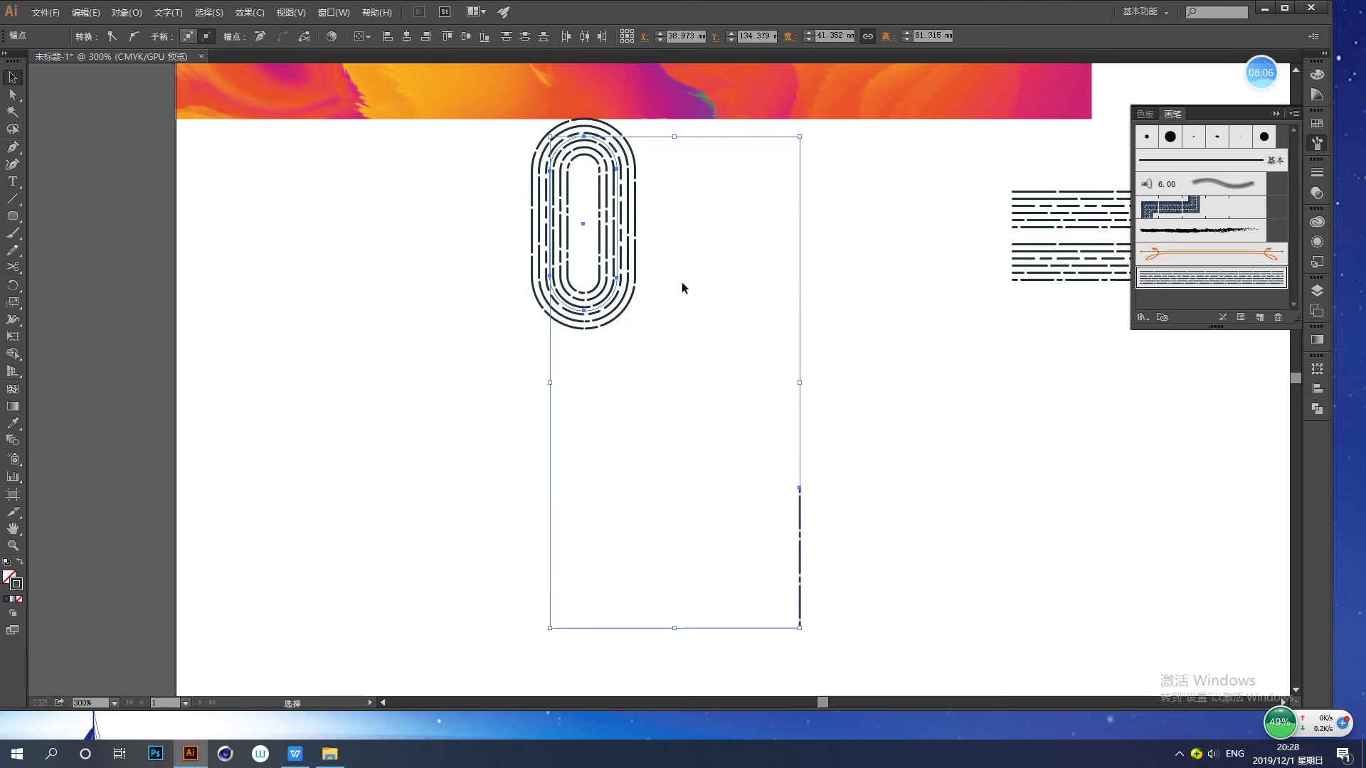
{"action": "left_click", "coordinate": [734, 311]}
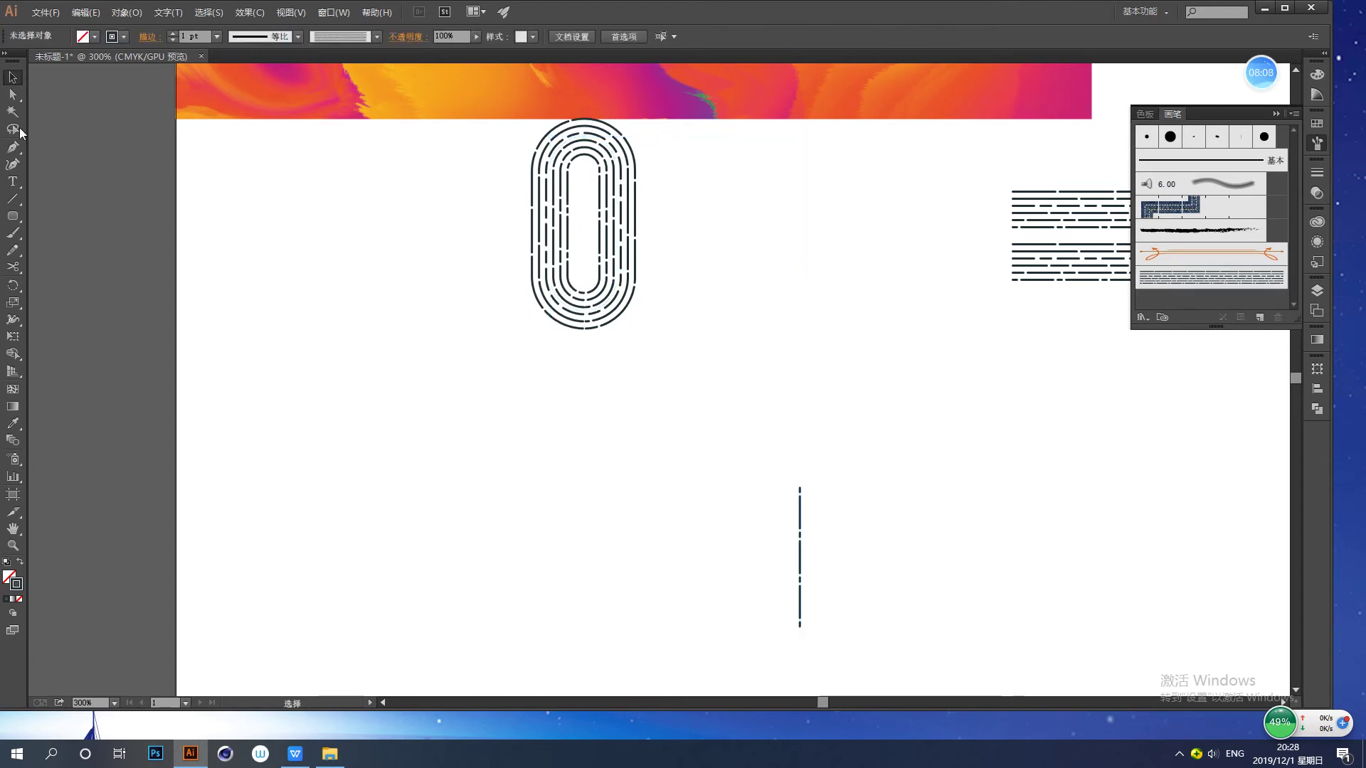
- Select the capsule and the short dashed line and align their centers horizontally and vertically
{"action": "left_click_drag", "start_coordinate": [476, 116], "coordinate": [670, 314]}
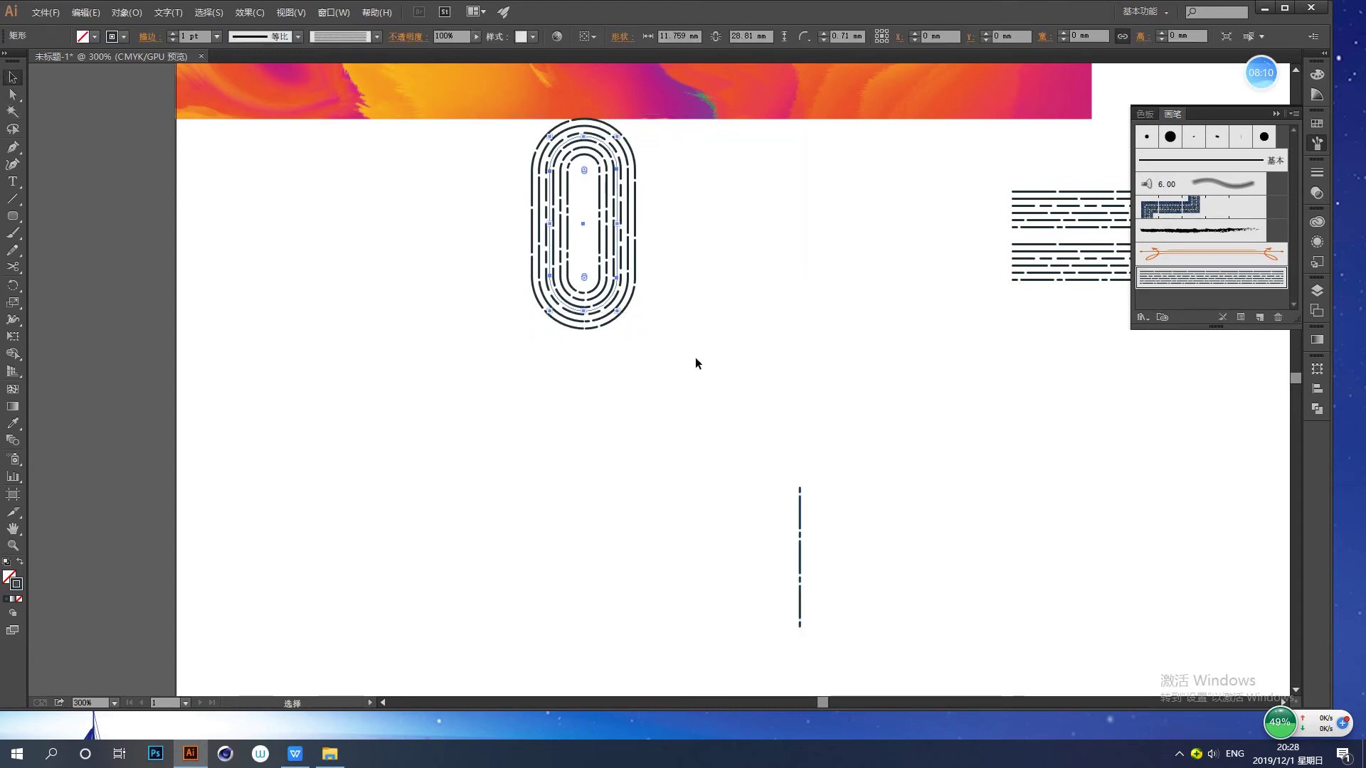
{"action": "left_click_drag", "start_coordinate": [823, 559], "coordinate": [768, 508]}
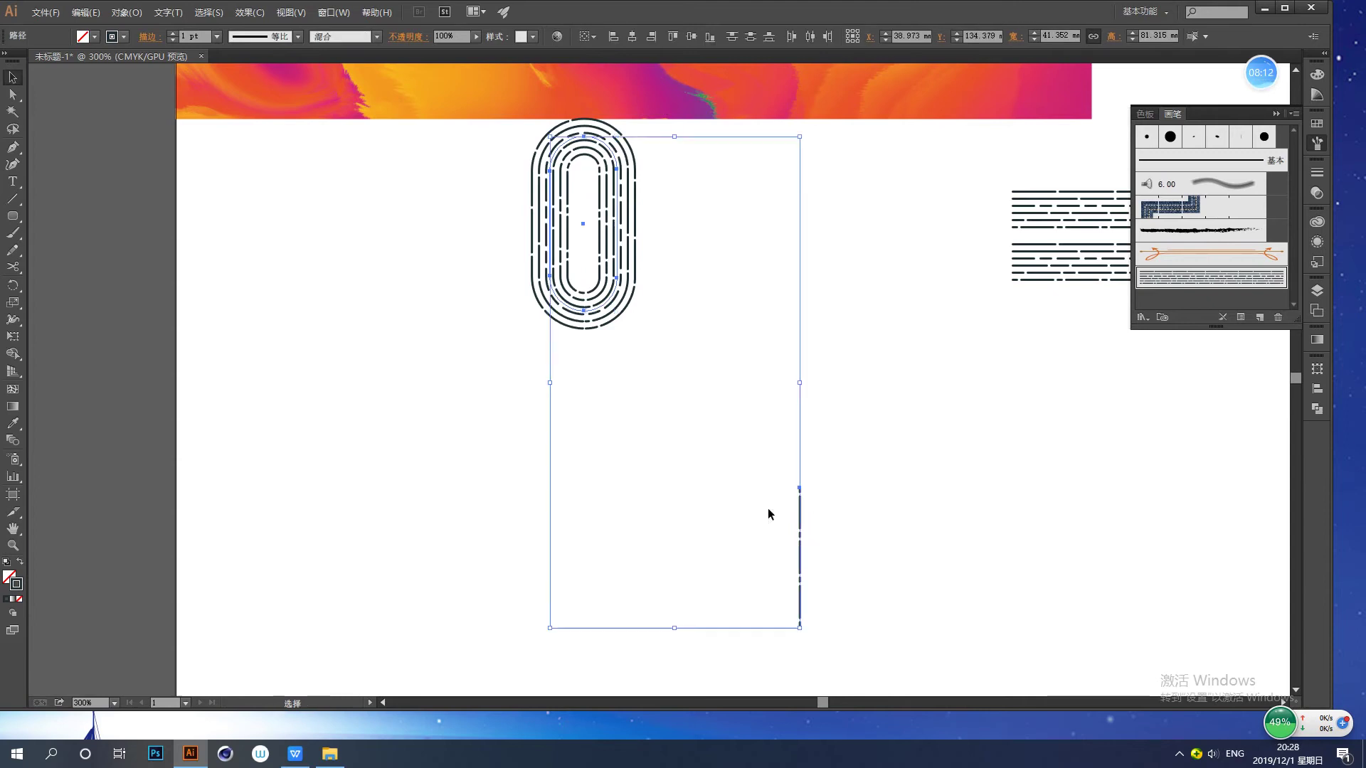
{"action": "left_click", "coordinate": [632, 35]}
{"action": "left_click", "coordinate": [694, 34]}
{"action": "left_click", "coordinate": [866, 387]}
{"action": "key", "text": "ctrl+equal"}
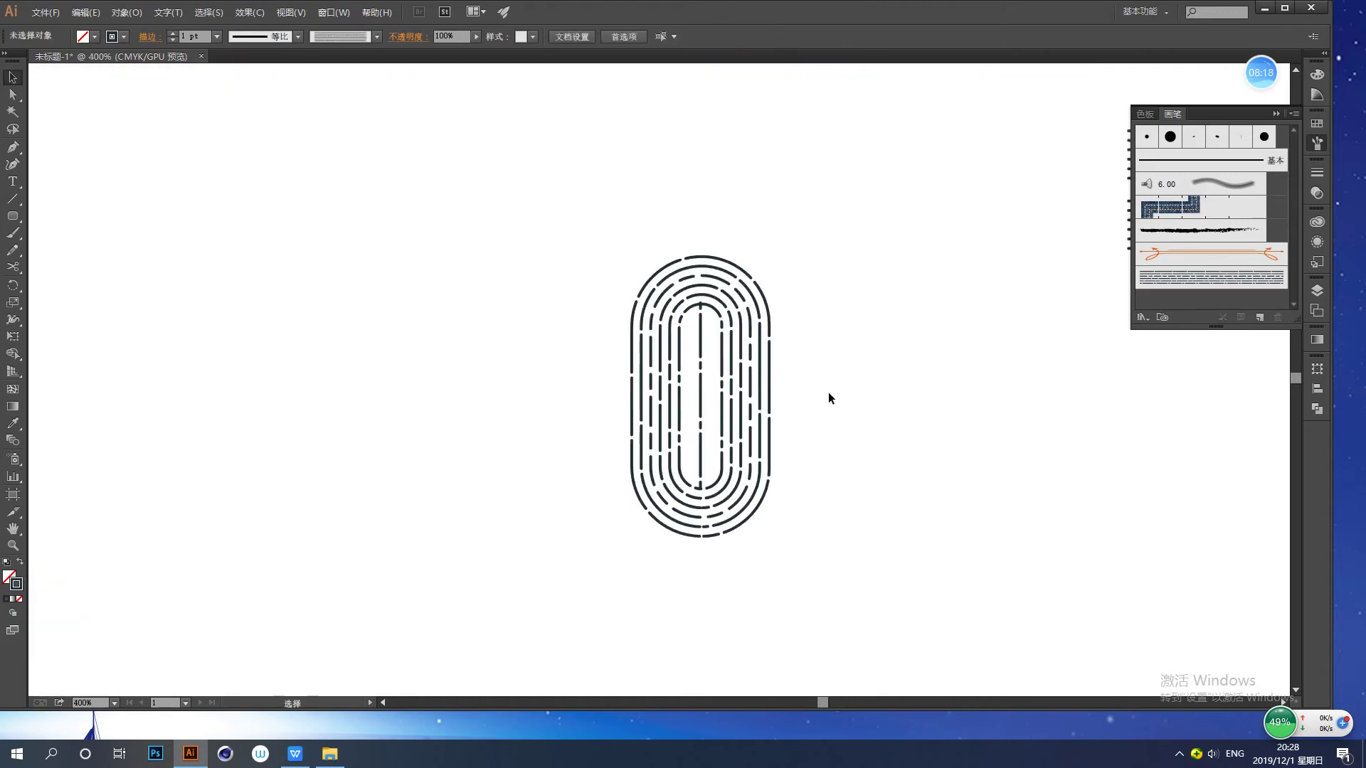
- Shorten the central dashed line slightly by moving only its top anchor point down
{"action": "left_click", "coordinate": [701, 307]}
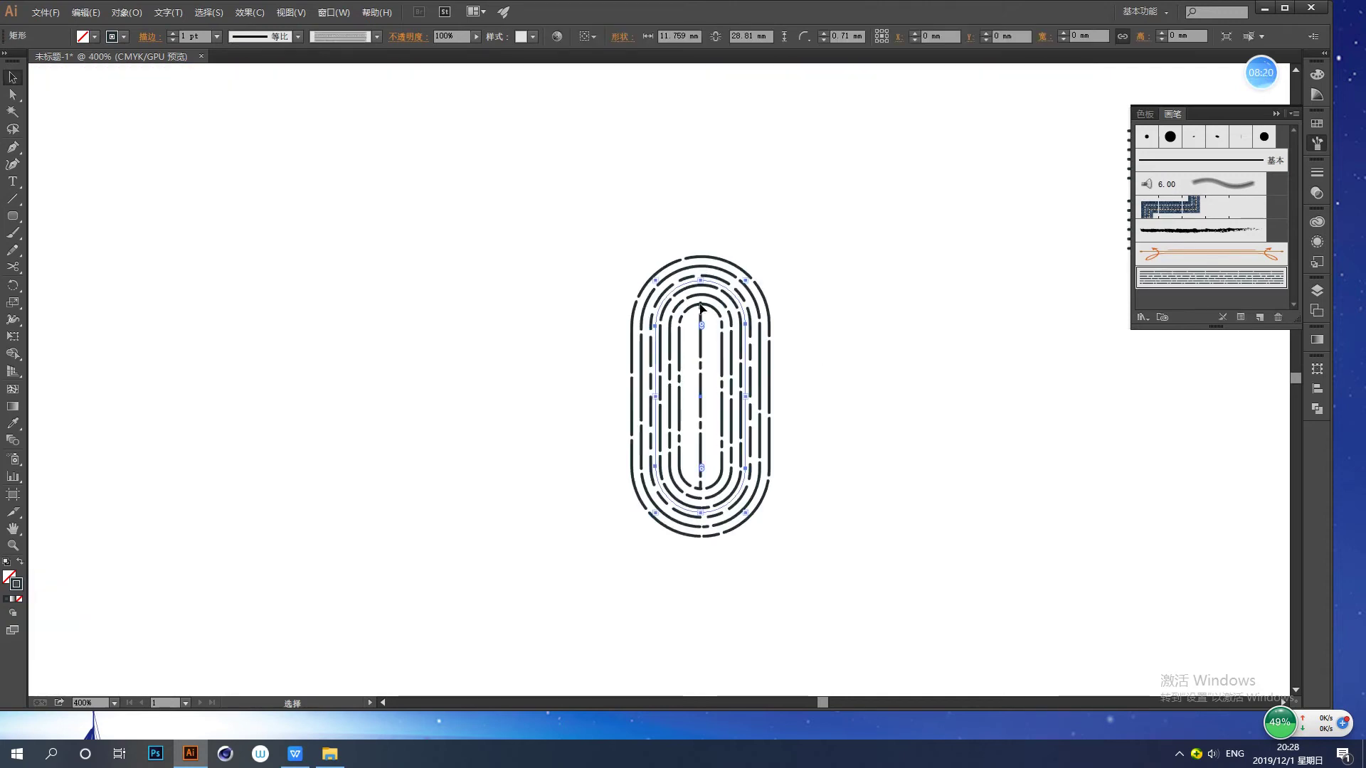
{"action": "left_click", "coordinate": [561, 226]}
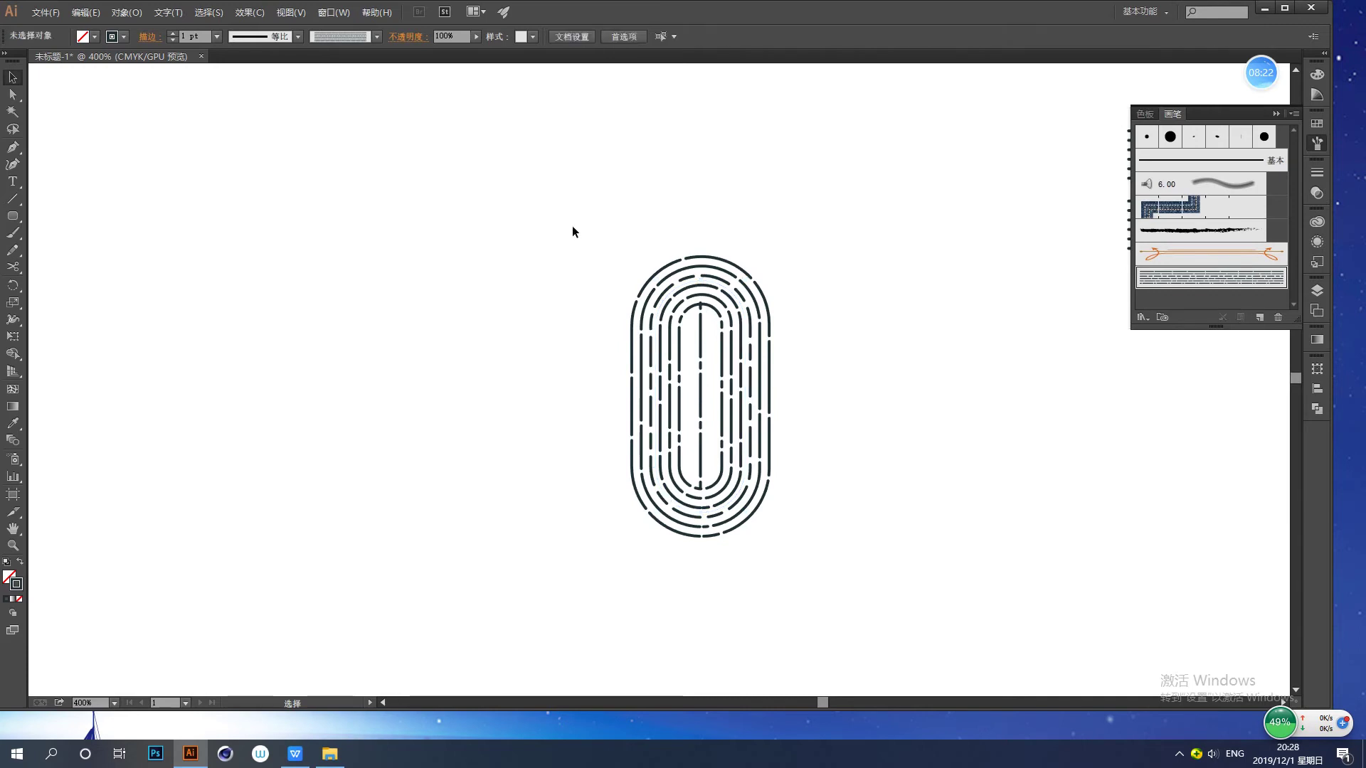
{"action": "left_click", "coordinate": [12, 94]}
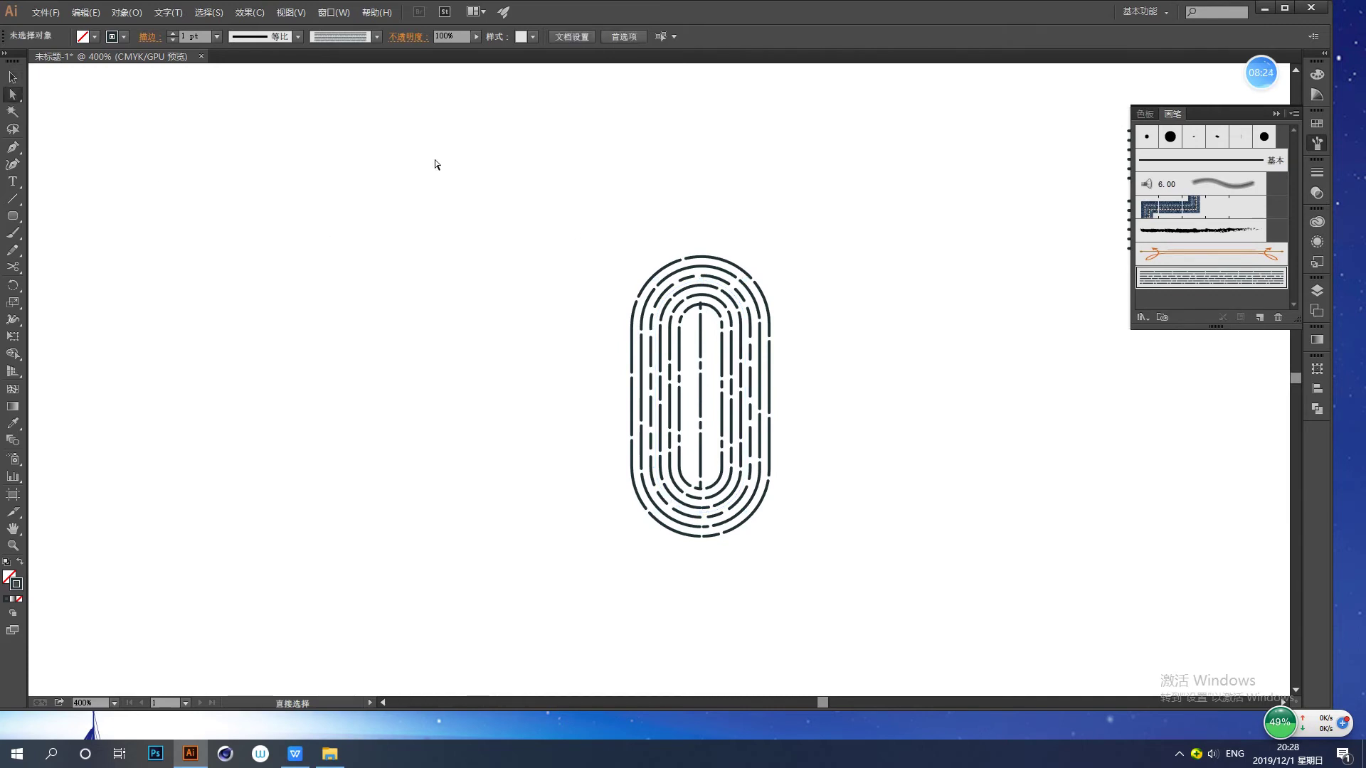
{"action": "left_click", "coordinate": [701, 305]}
{"action": "left_click_drag", "start_coordinate": [701, 301], "coordinate": [701, 330]}
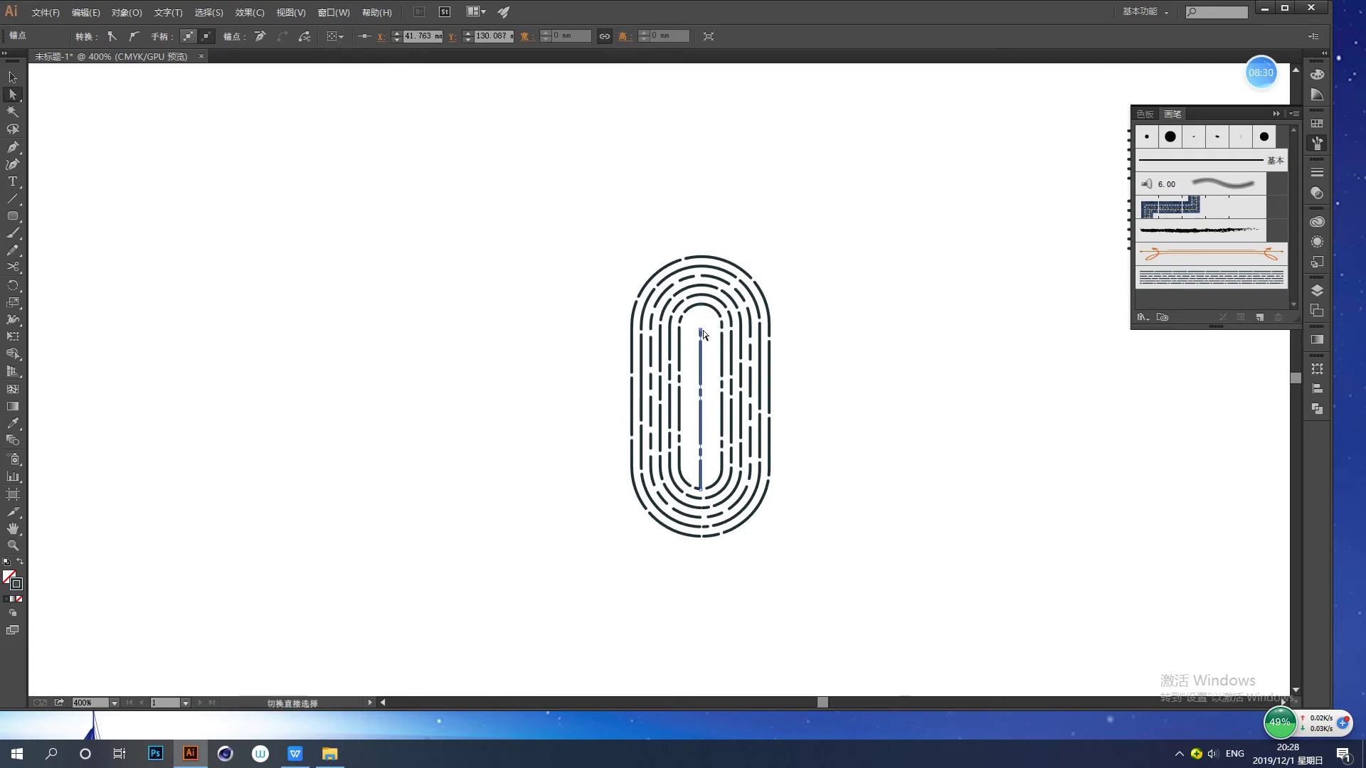
{"action": "key", "text": "v"}
{"action": "key", "text": "ctrl+alt+2"}
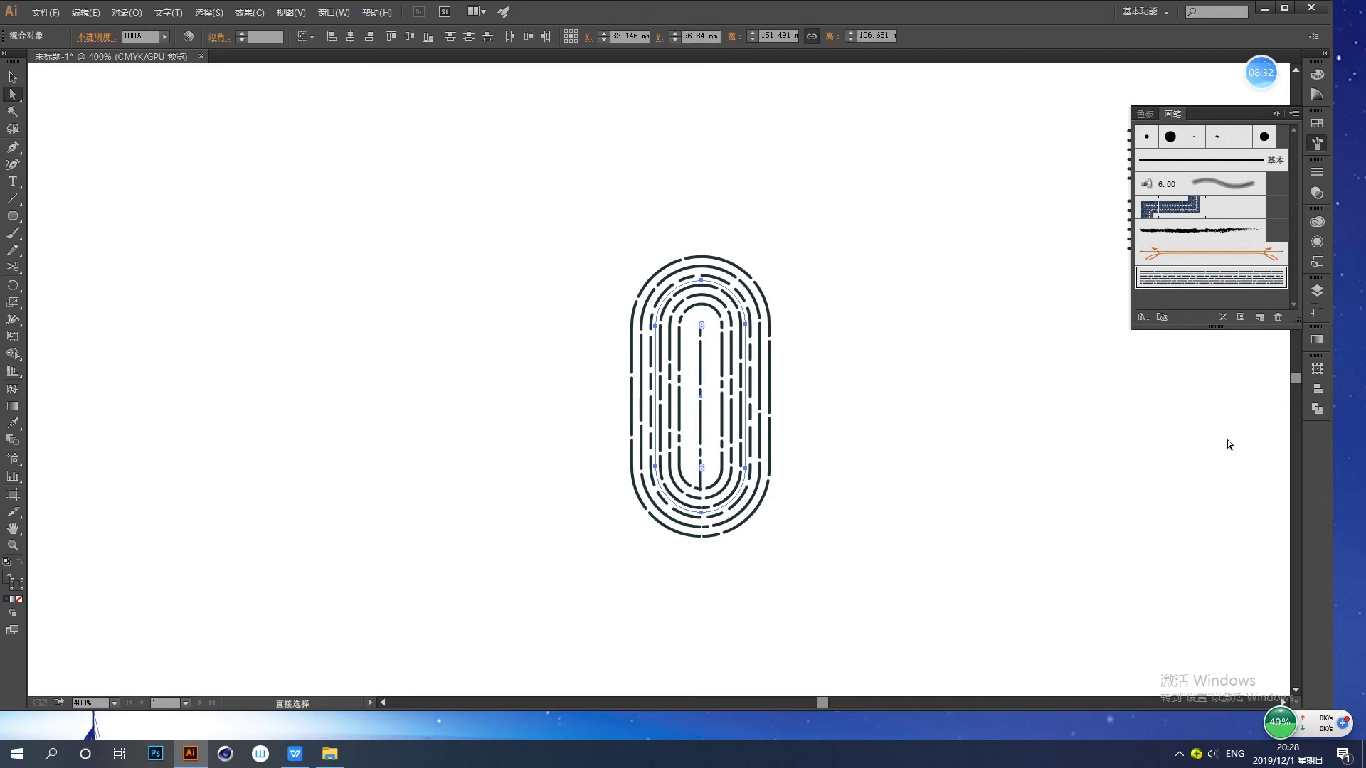
{"action": "left_click", "coordinate": [970, 279]}
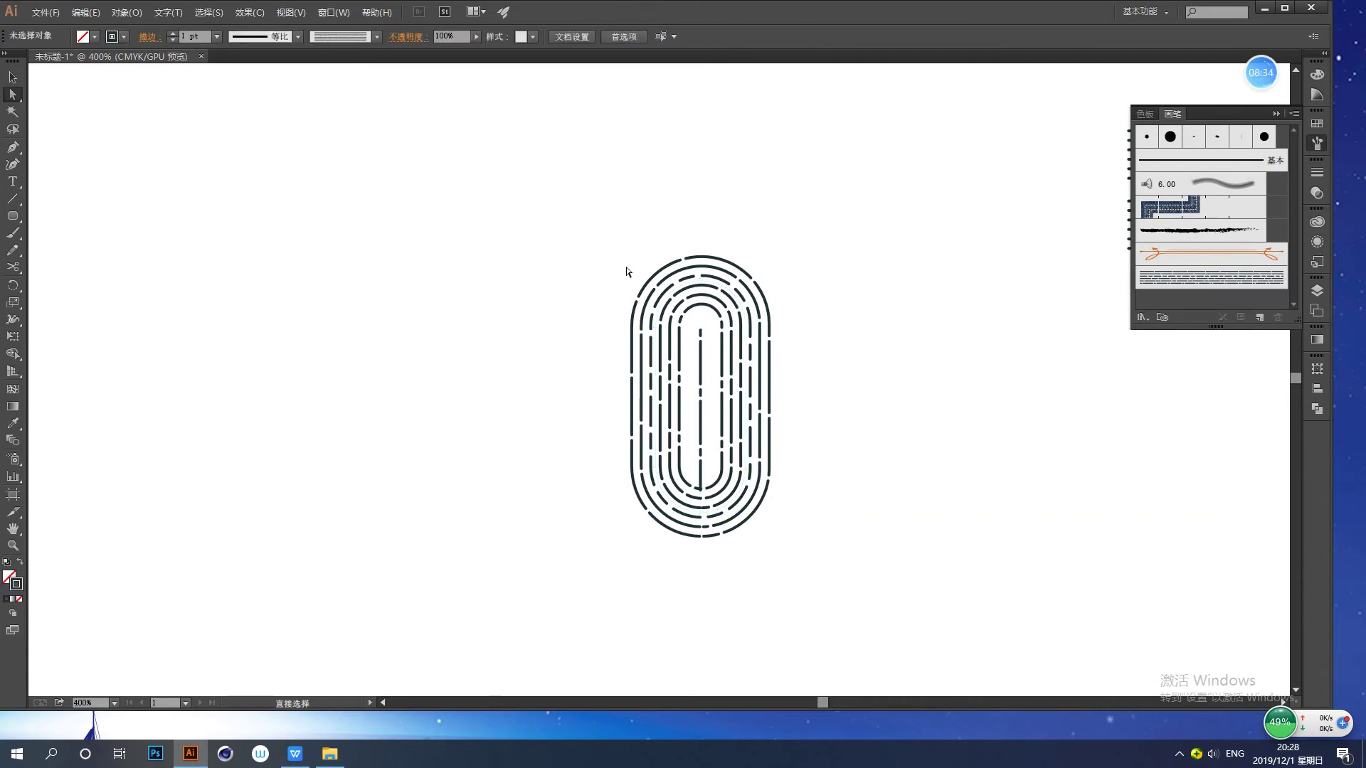
- Select the capsule with its central line and align their vertical centers again
{"action": "left_click", "coordinate": [12, 77]}
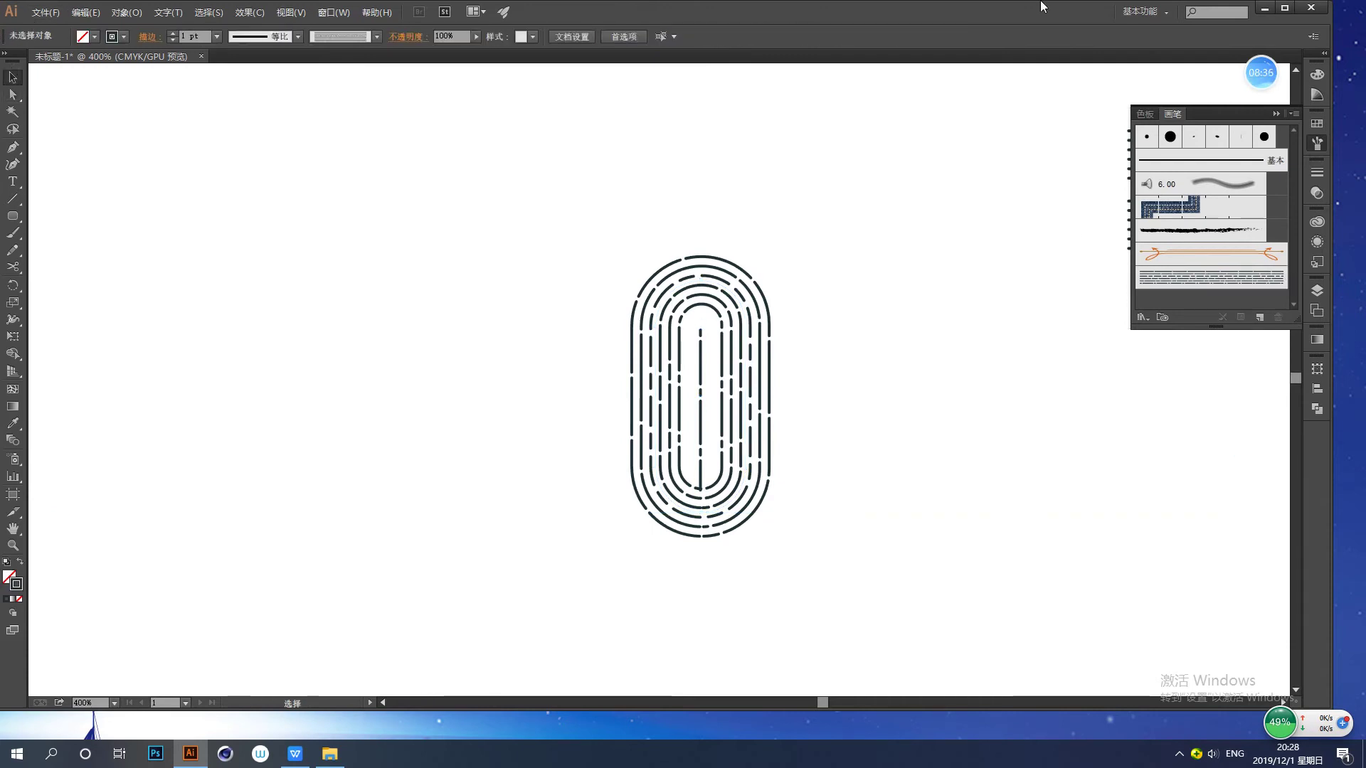
{"action": "left_click_drag", "start_coordinate": [542, 253], "coordinate": [837, 613]}
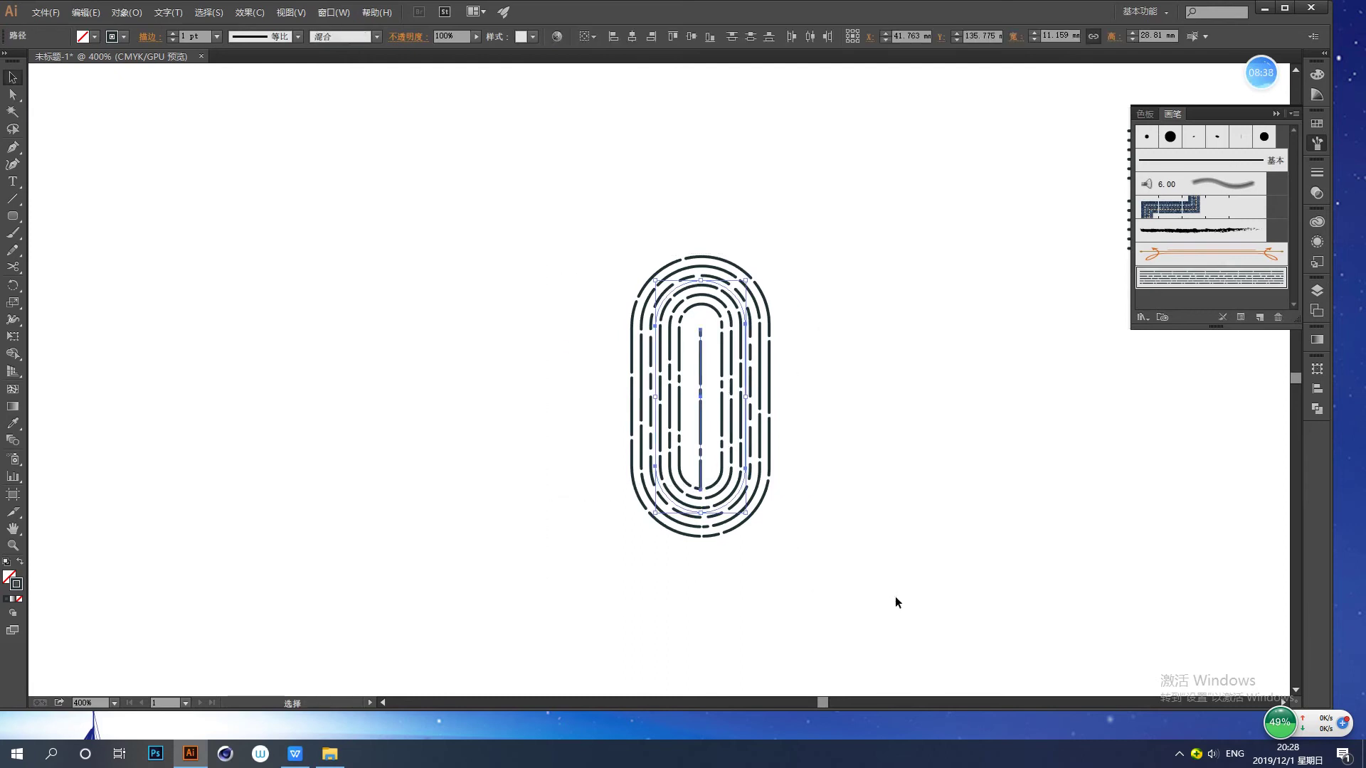
{"action": "left_click", "coordinate": [685, 37]}
{"action": "left_click", "coordinate": [858, 246]}
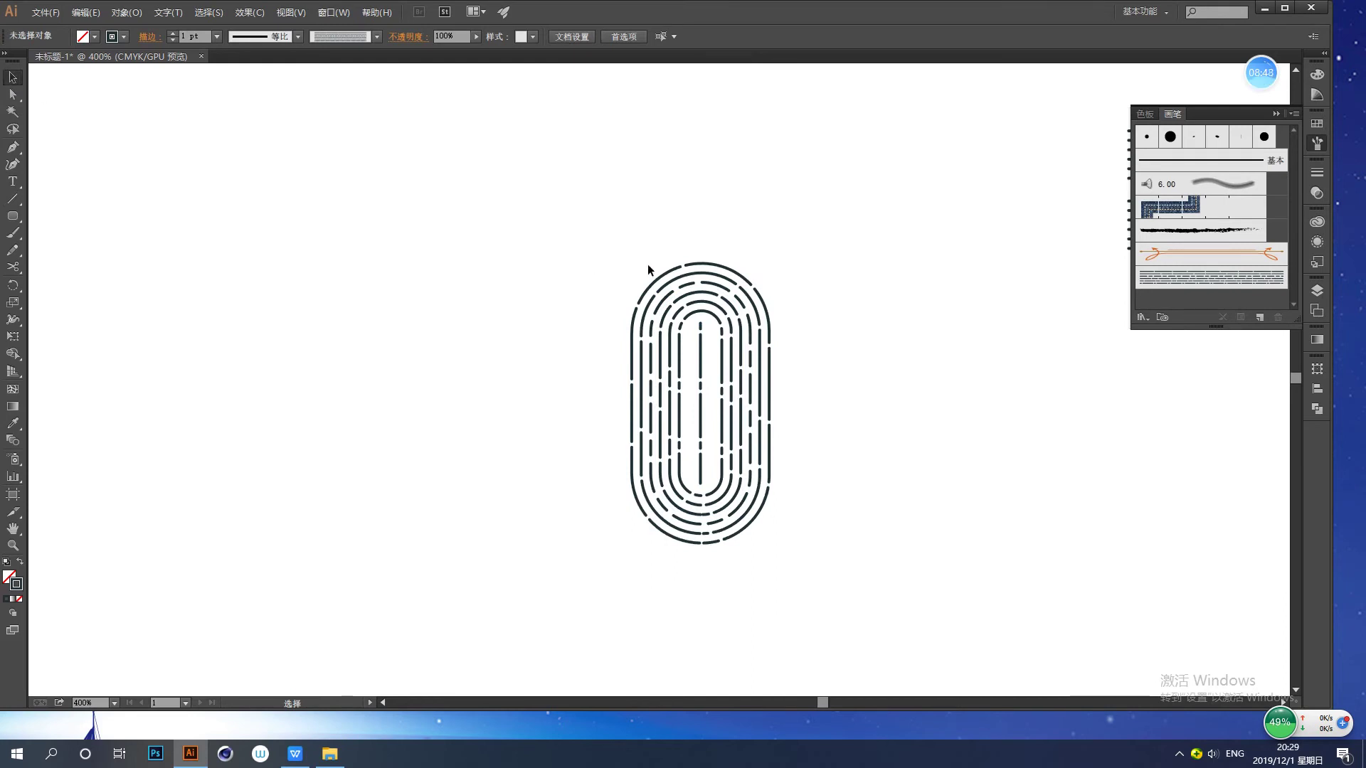
- Narrow the capsule from its right side to about 10.59 mm wide
{"action": "left_click", "coordinate": [704, 303]}
{"action": "left_click_drag", "start_coordinate": [744, 404], "coordinate": [741, 404]}
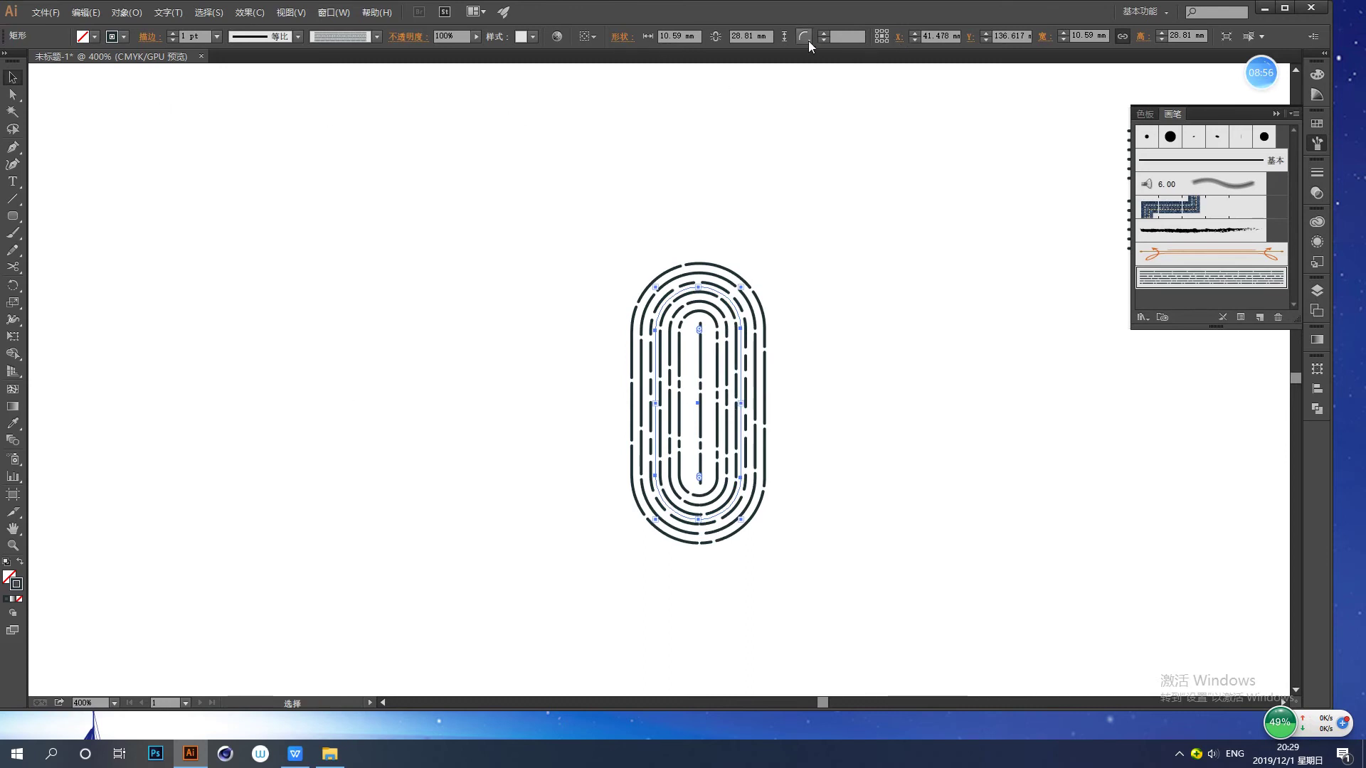
{"action": "left_click", "coordinate": [805, 340]}
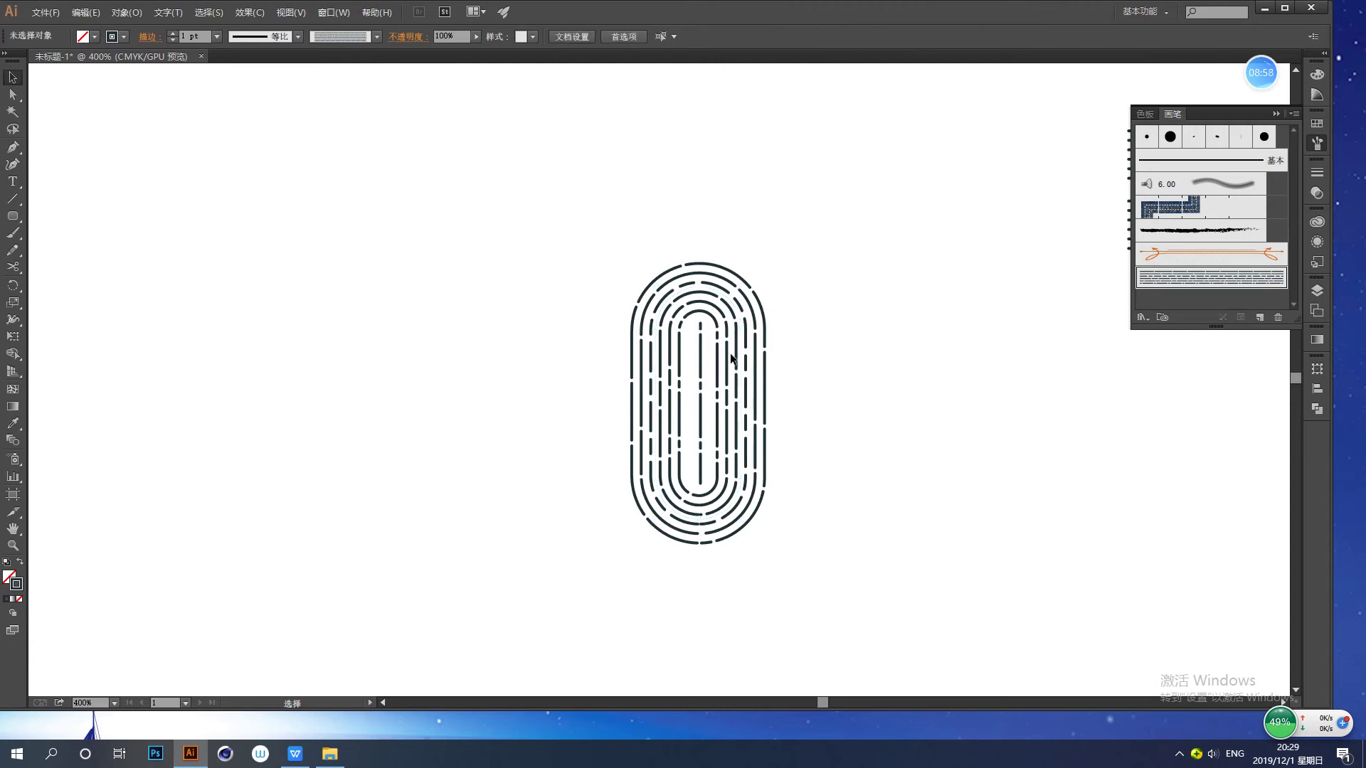
- Nudge the capsule's right-side anchor points left to narrow its width to 10.09 mm
{"action": "left_click", "coordinate": [12, 93]}
{"action": "left_click_drag", "start_coordinate": [943, 636], "coordinate": [722, 223]}
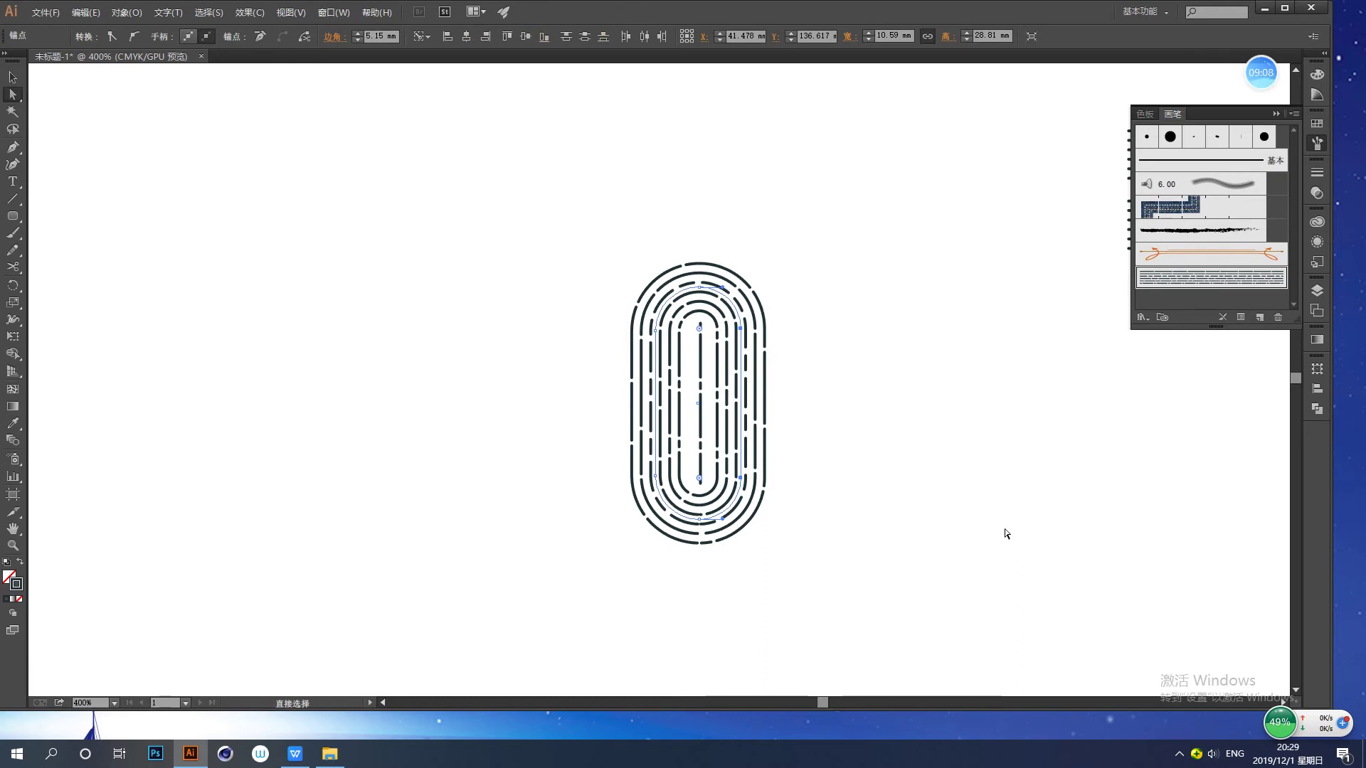
{"action": "key", "text": "Left"}
{"action": "key", "text": "Left"}
{"action": "key", "text": "Left"}
{"action": "key", "text": "Left"}
{"action": "key", "text": "Left"}
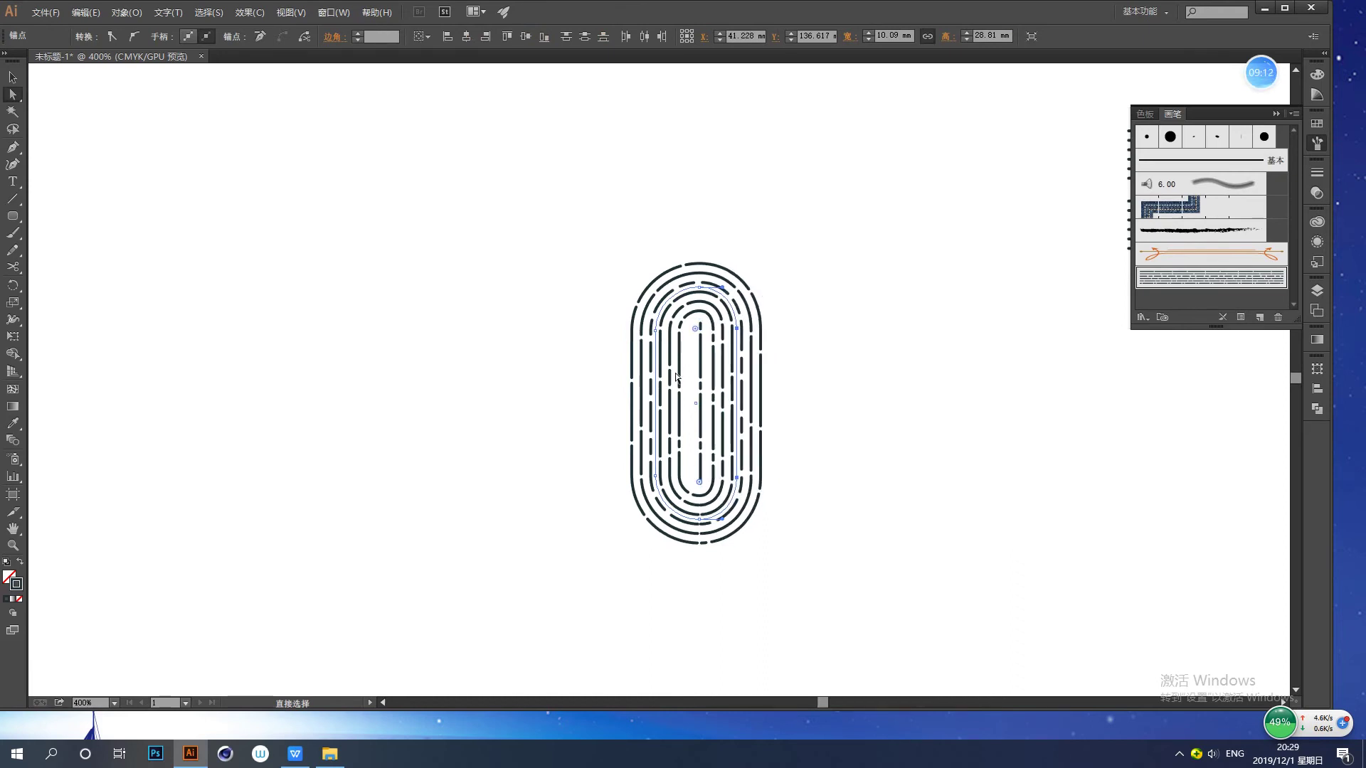
- Nudge the capsule's two left-side anchor points right to narrow its width to 9.59 mm
{"action": "left_click", "coordinate": [655, 331]}
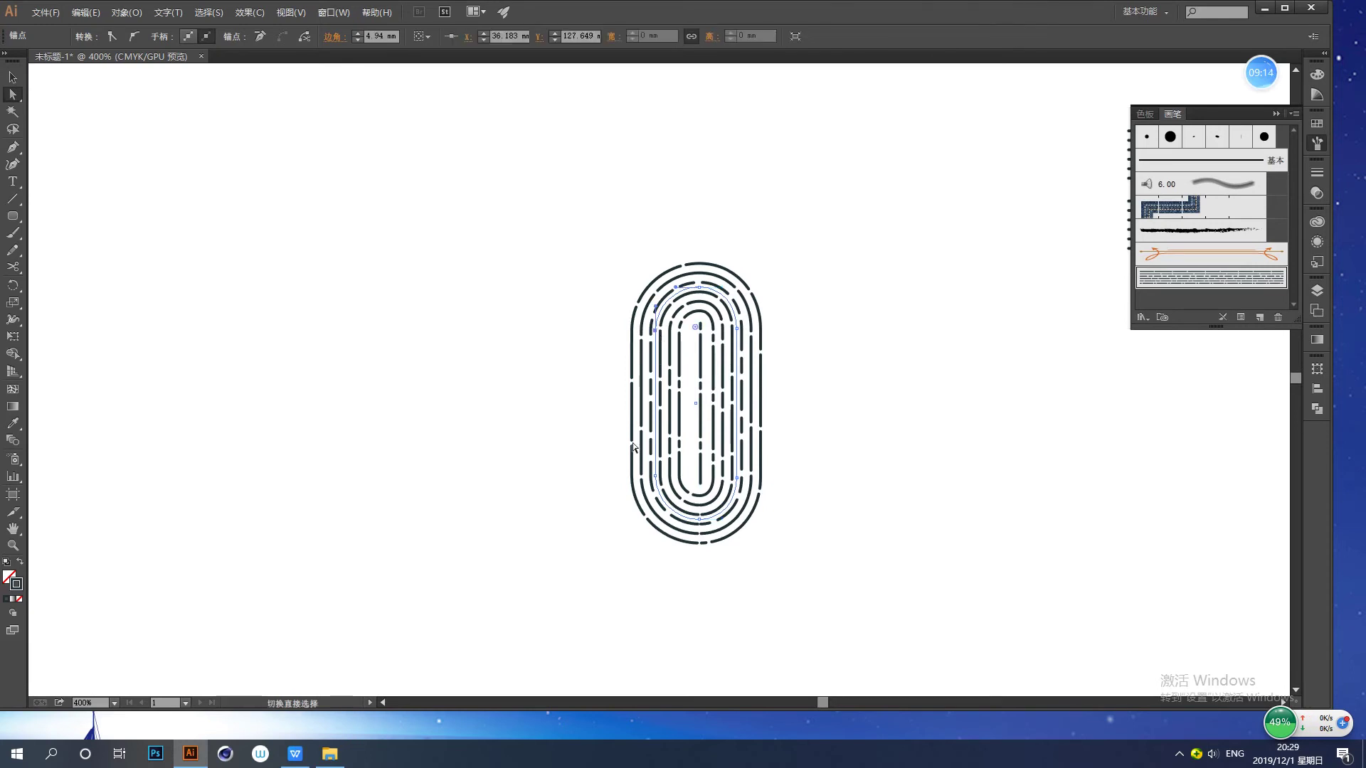
{"action": "left_click", "coordinate": [656, 476], "text": "shift"}
{"action": "key", "text": "Right"}
{"action": "key", "text": "Right"}
{"action": "key", "text": "Right"}
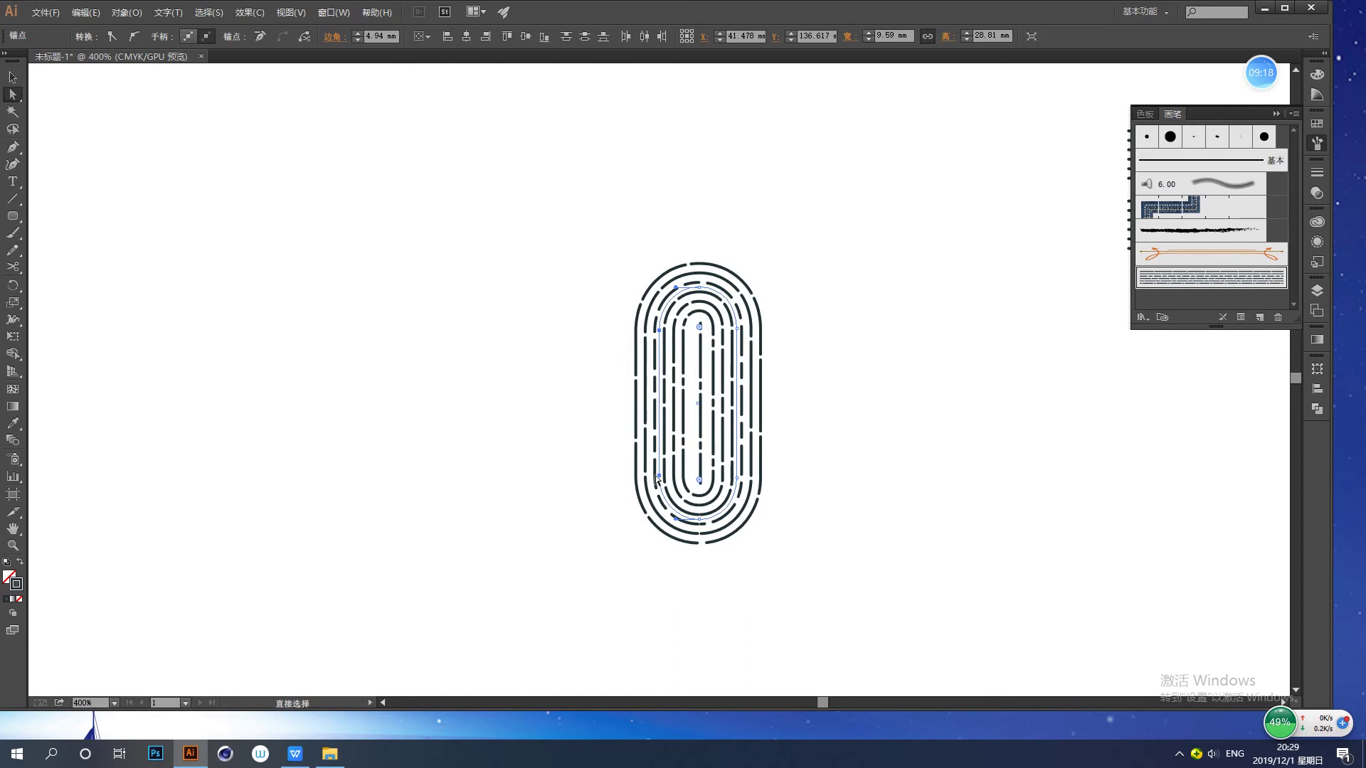
- Select the narrowed capsule and its central line and realign their centers horizontally and vertically
{"action": "key", "text": "v"}
{"action": "mouse_move", "coordinate": [798, 538]}
{"action": "left_mouse_down"}
{"action": "mouse_move", "coordinate": [558, 214]}
{"action": "mouse_move", "coordinate": [550, 172]}
{"action": "left_mouse_up"}
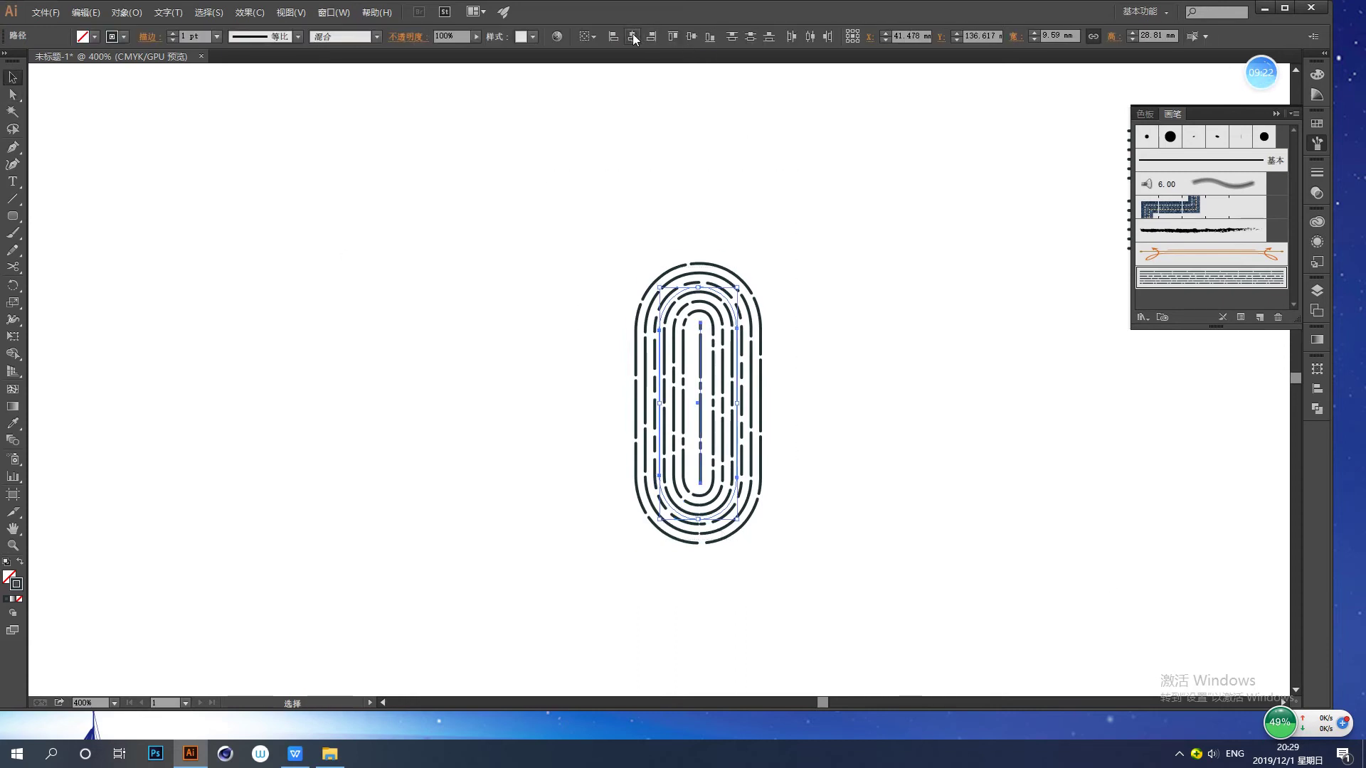
{"action": "left_click", "coordinate": [690, 36]}
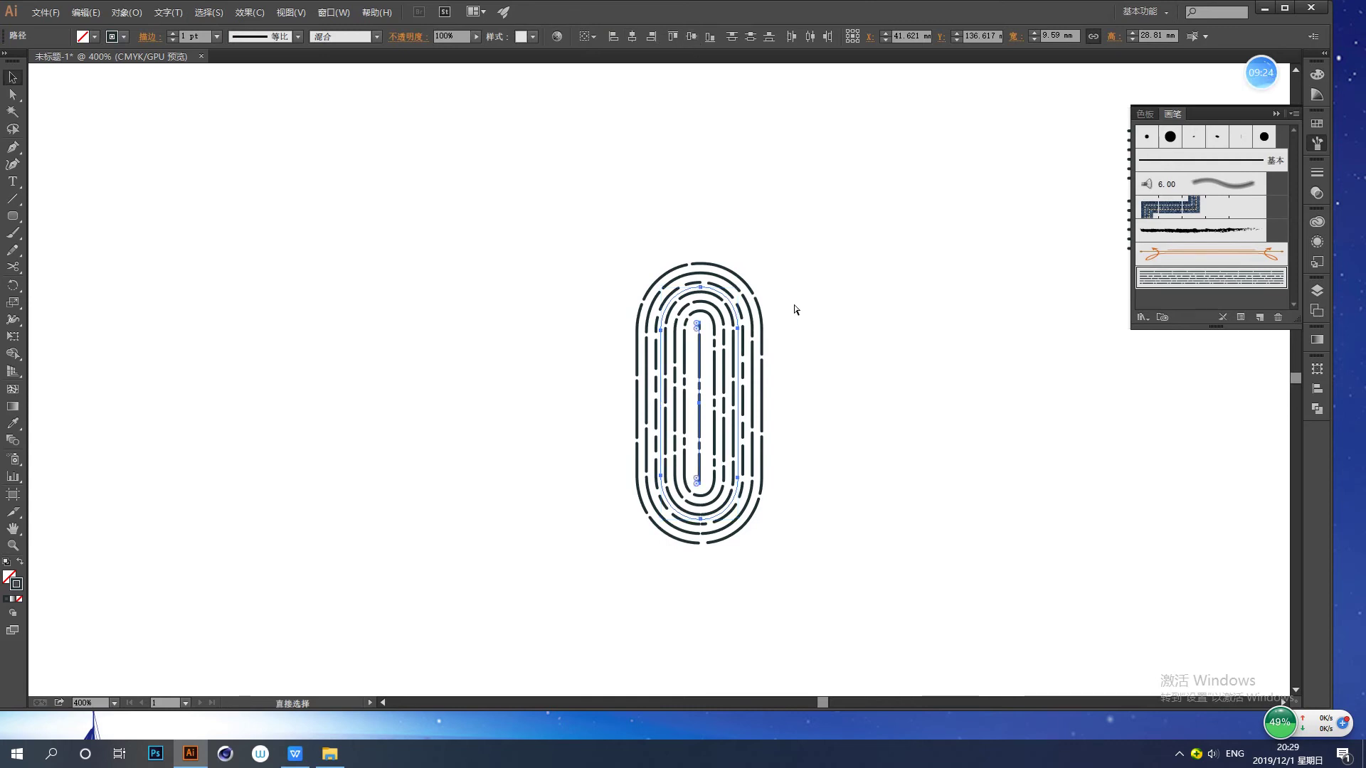
{"action": "key", "text": "ctrl+minus"}
{"action": "key", "text": "ctrl+minus"}
{"action": "left_click_drag", "start_coordinate": [756, 433], "coordinate": [713, 510]}
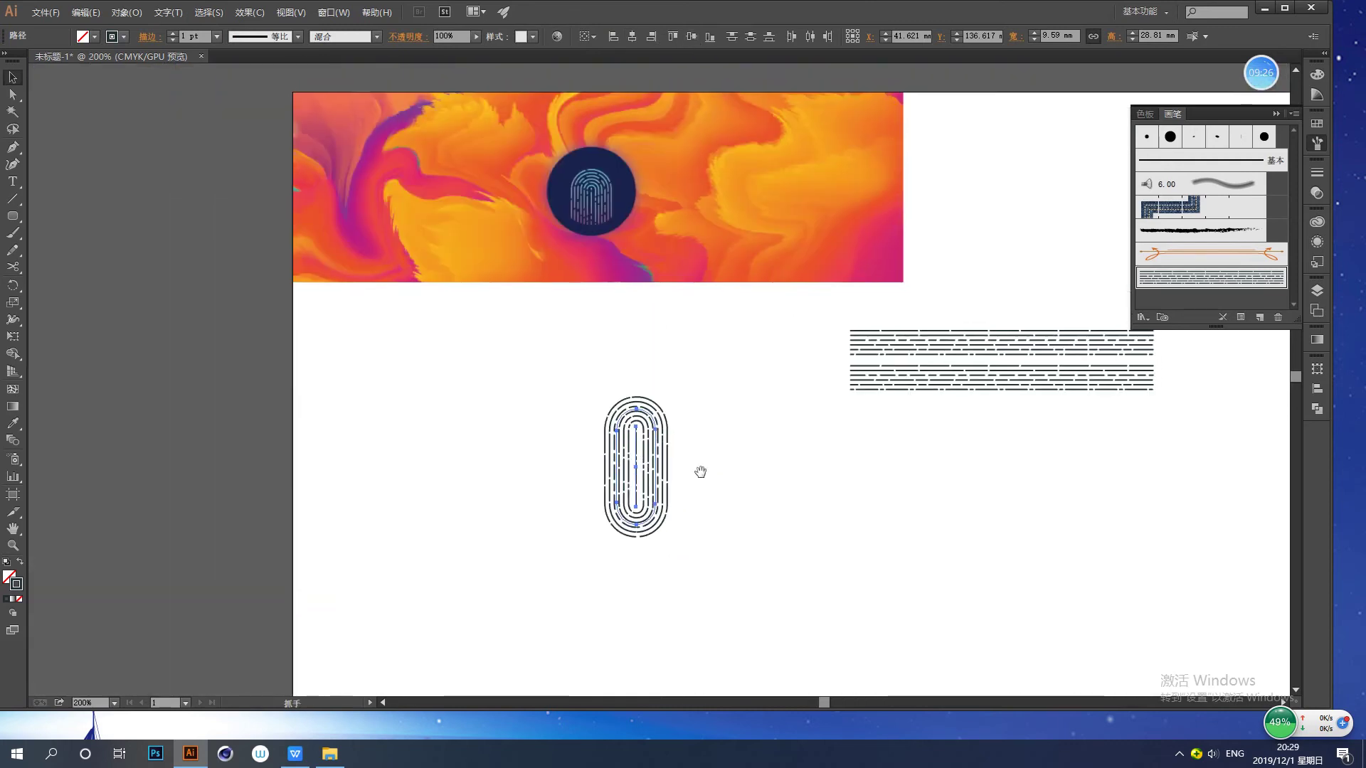
- Move the capsule and its central line up and to the right, just below the reference image, and deselect them
{"action": "left_click_drag", "start_coordinate": [649, 457], "coordinate": [726, 361]}
{"action": "left_click", "coordinate": [775, 373]}
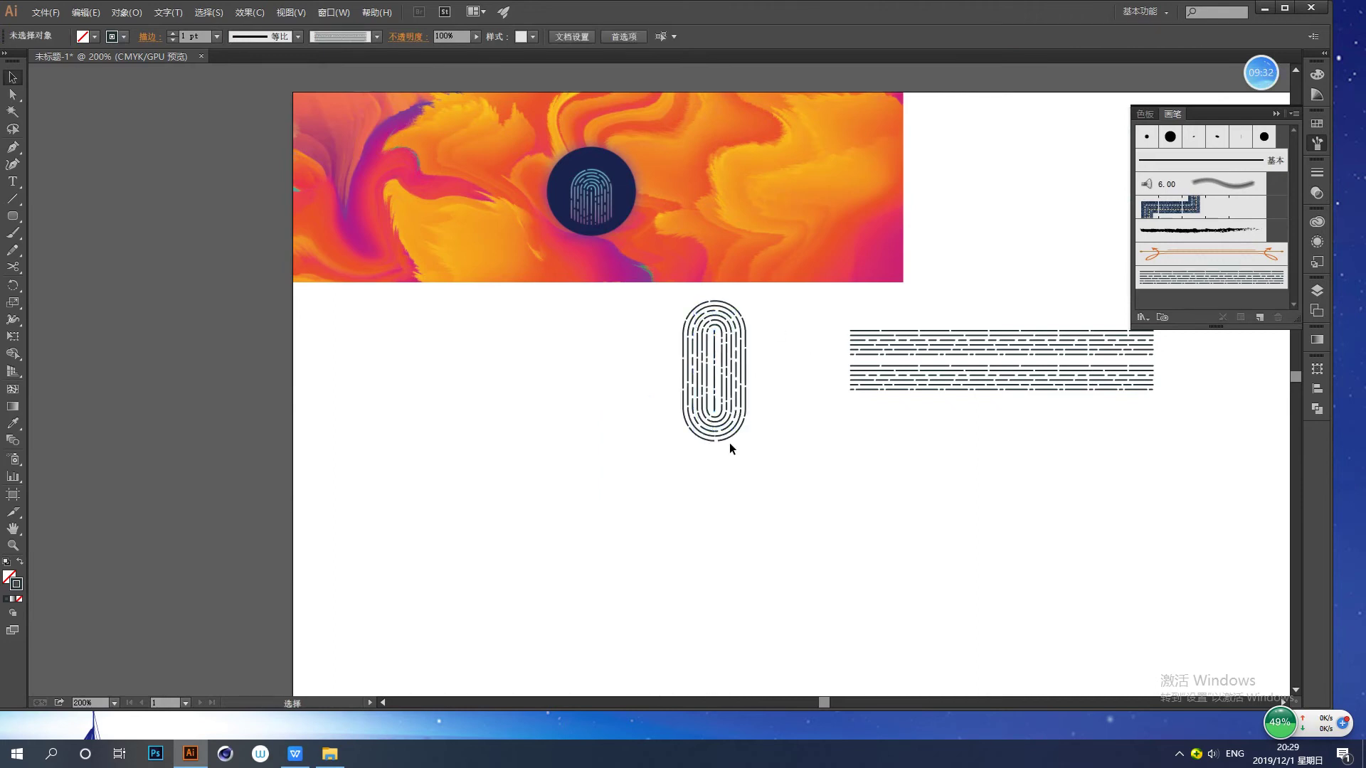
{"action": "left_click_drag", "start_coordinate": [713, 389], "coordinate": [643, 302]}
- Draw a circle about 24.3 mm in diameter beside the capsule and swap its stroke and fill so it is filled dark
{"action": "left_click_drag", "start_coordinate": [13, 216], "coordinate": [57, 244]}
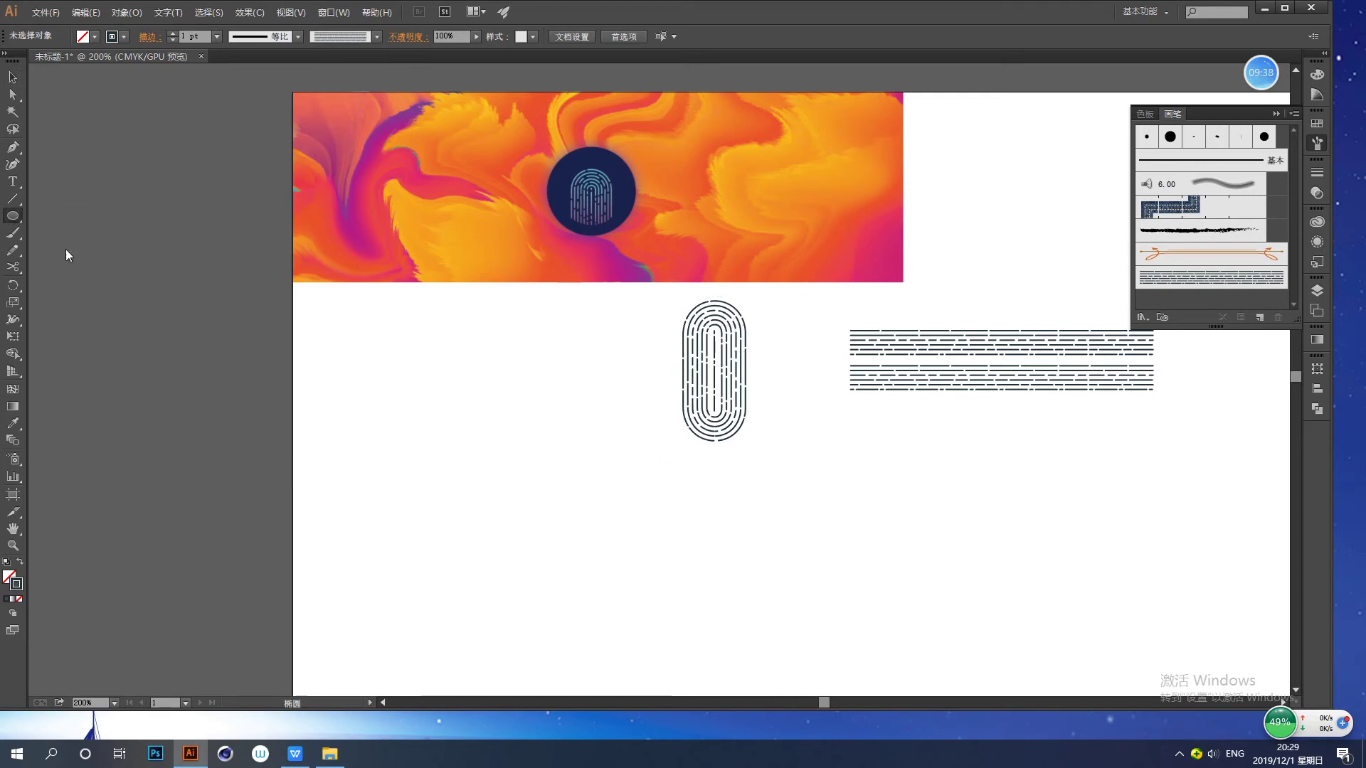
{"action": "left_click_drag", "start_coordinate": [439, 374], "coordinate": [537, 471]}
{"action": "key", "text": "shift+x"}
- Select the capsule with its central line and move them onto the dark circle so their upper half overlaps it
{"action": "left_click", "coordinate": [14, 77]}
{"action": "left_click_drag", "start_coordinate": [794, 493], "coordinate": [626, 288]}
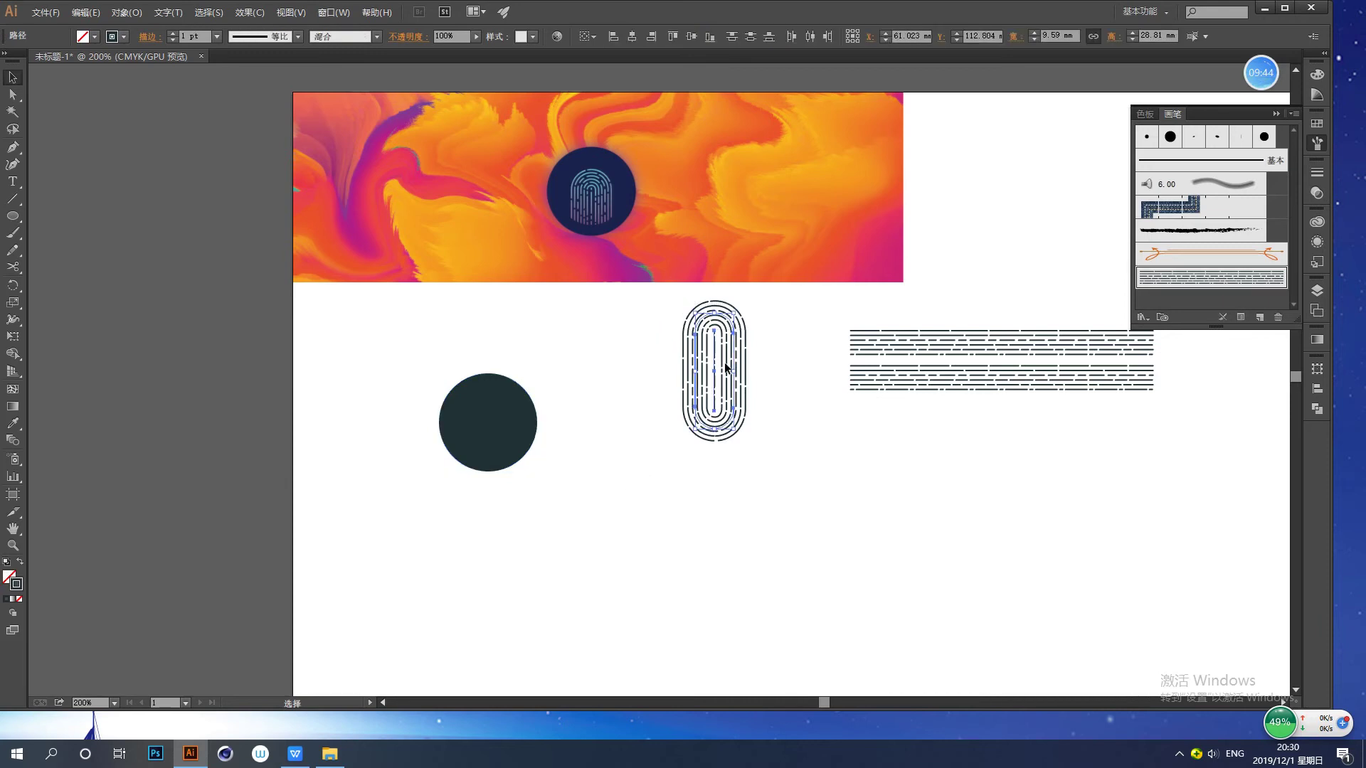
{"action": "left_click_drag", "start_coordinate": [732, 368], "coordinate": [504, 461]}
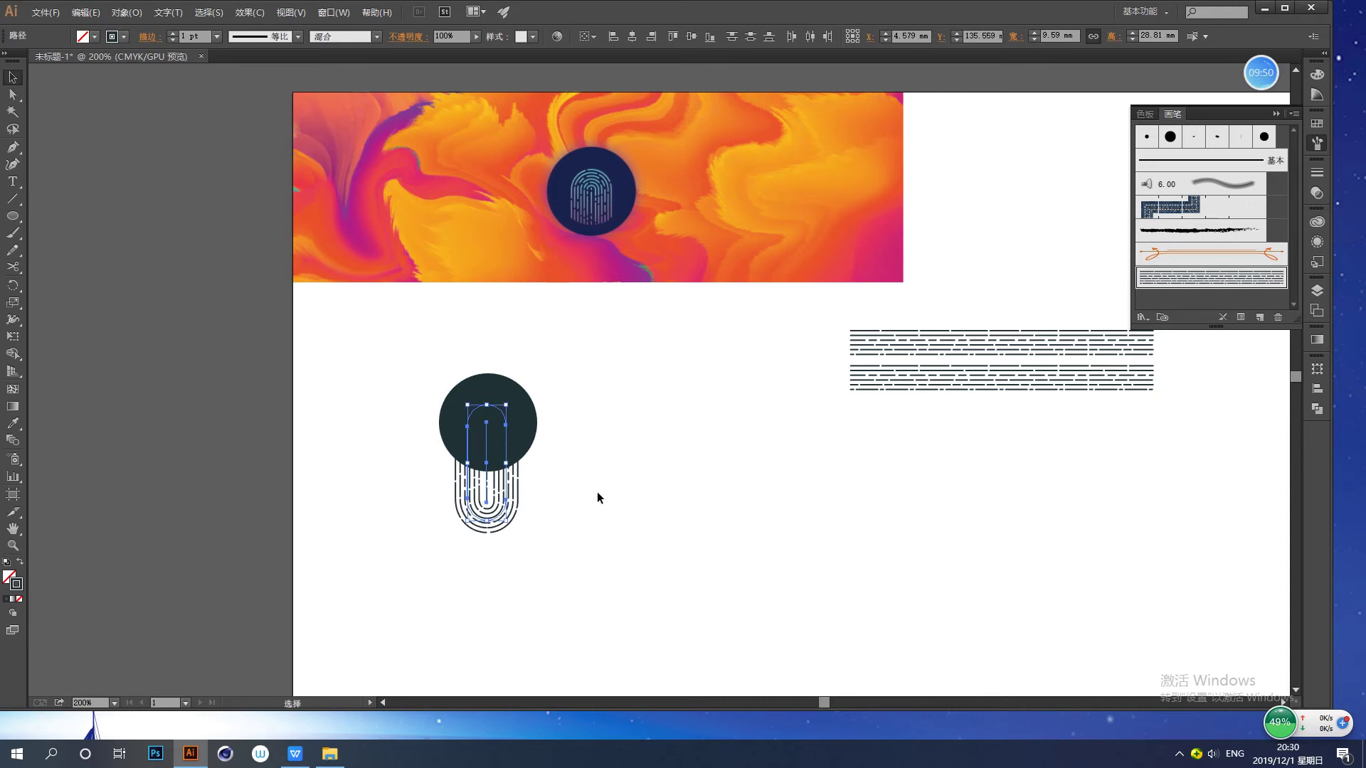
{"action": "left_click", "coordinate": [596, 492]}
- Set the stroke color of the central line to white (FFFFFF)
{"action": "left_click", "coordinate": [488, 500]}
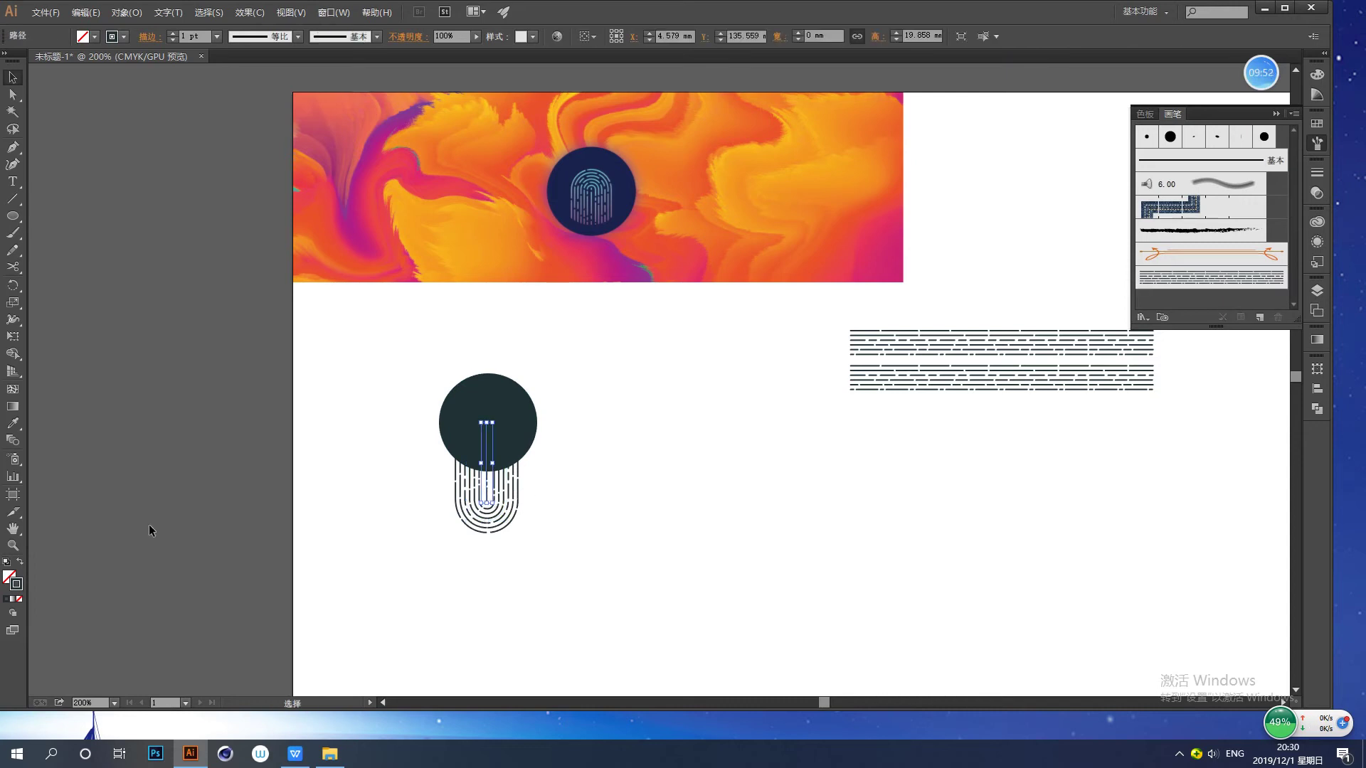
{"action": "double_click", "coordinate": [16, 589]}
{"action": "left_click_drag", "start_coordinate": [745, 343], "coordinate": [739, 332]}
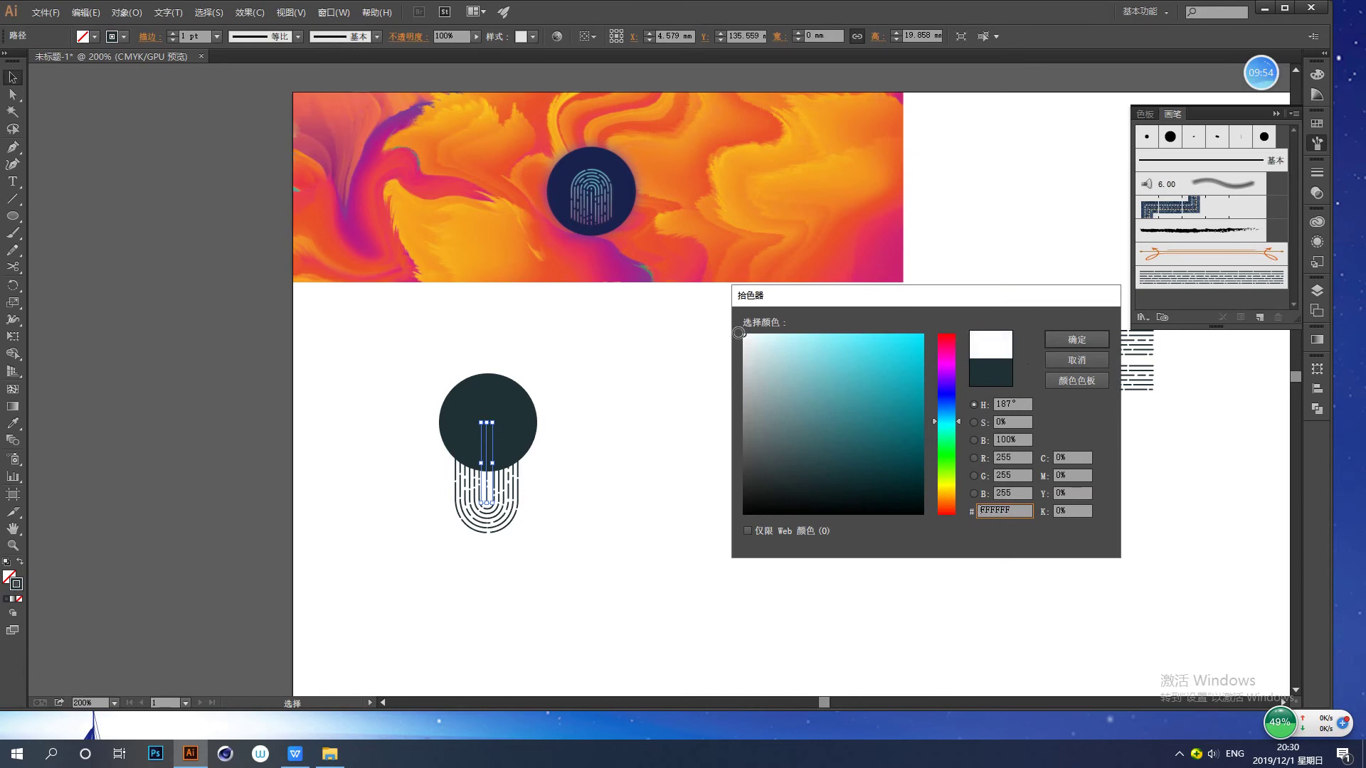
{"action": "left_click", "coordinate": [1076, 340]}
{"action": "left_click", "coordinate": [648, 386]}
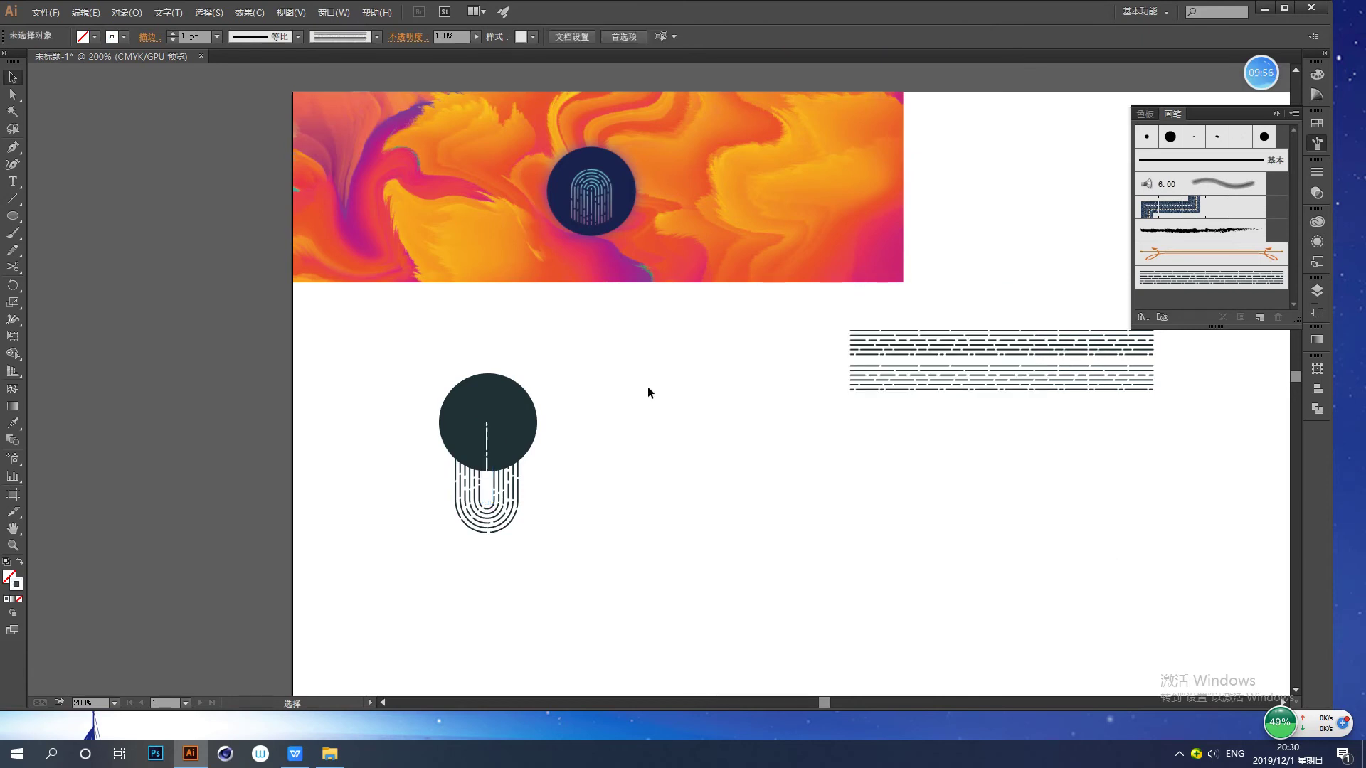
{"action": "left_click", "coordinate": [502, 508]}
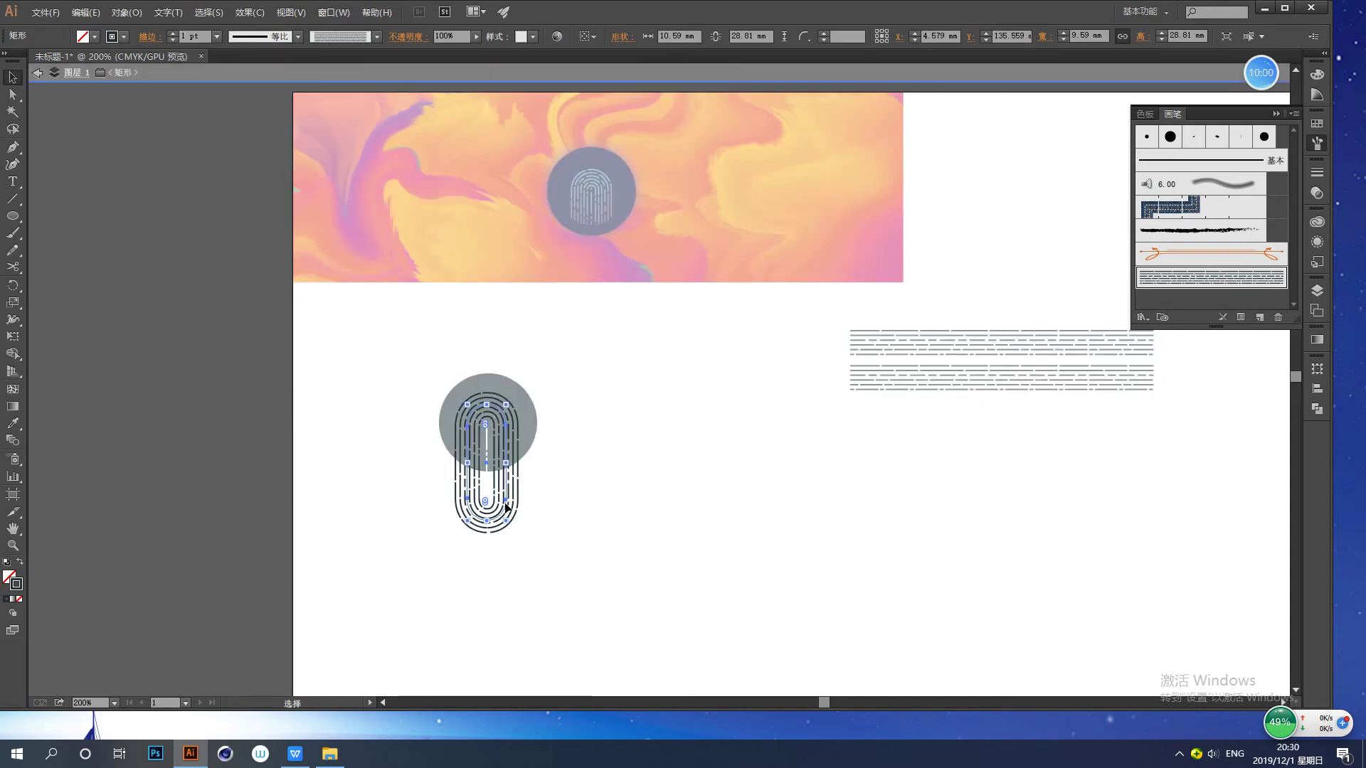
{"action": "left_click", "coordinate": [599, 500]}
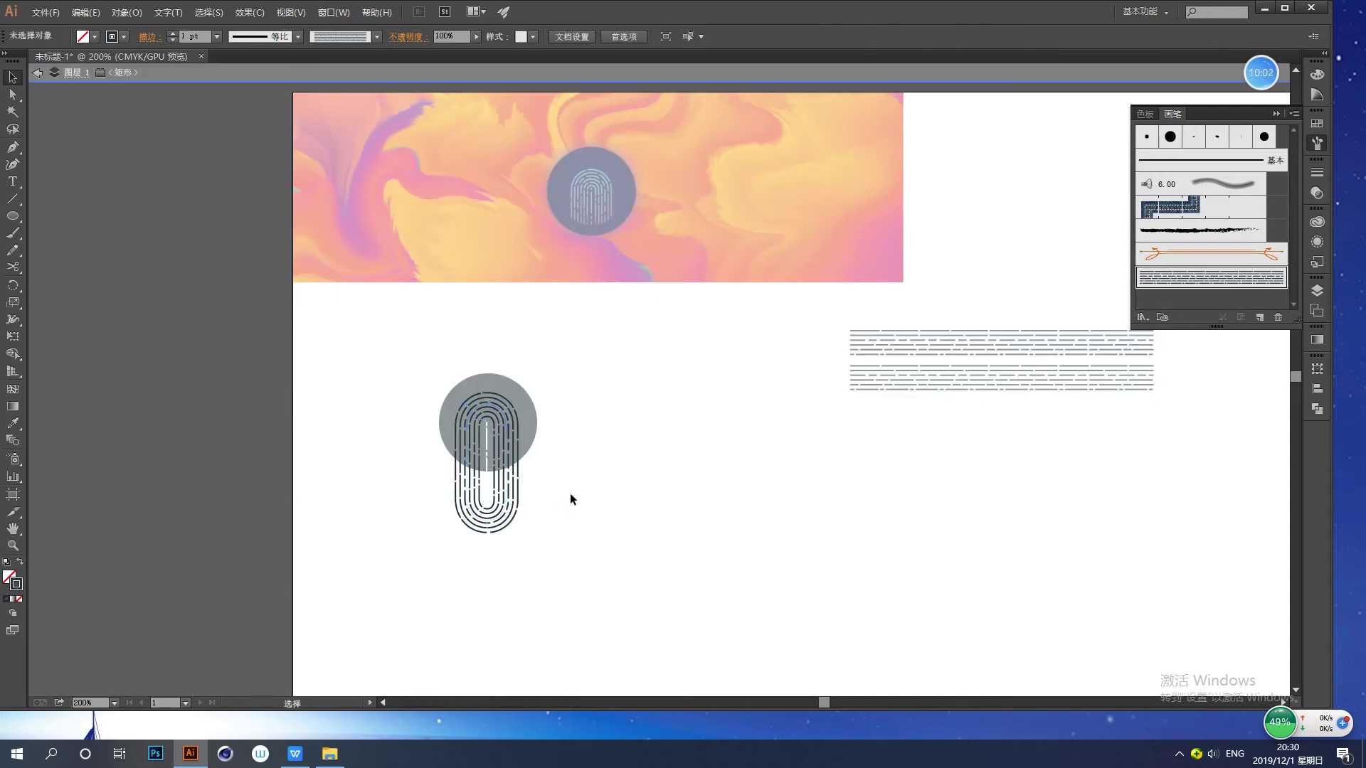
{"action": "left_click", "coordinate": [505, 497]}
{"action": "right_click", "coordinate": [505, 497]}
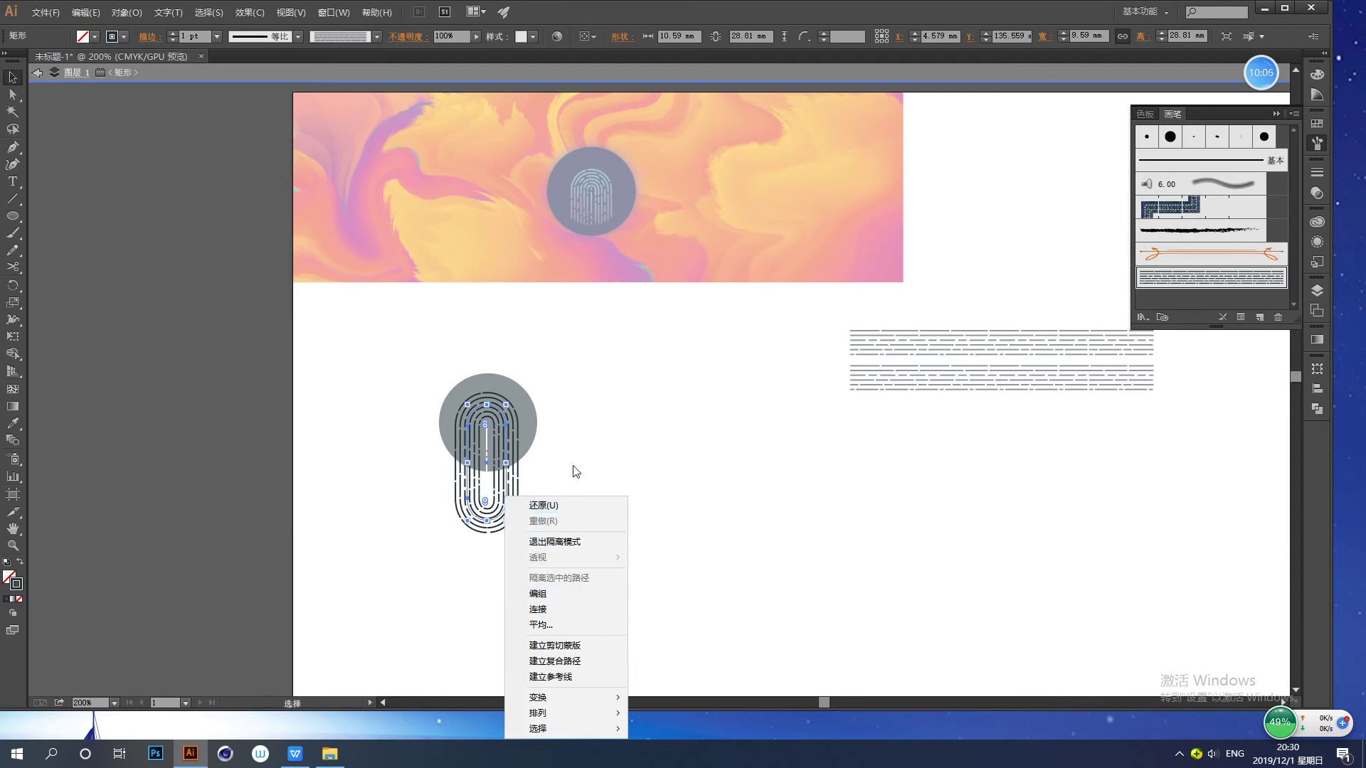
{"action": "left_click", "coordinate": [562, 541]}
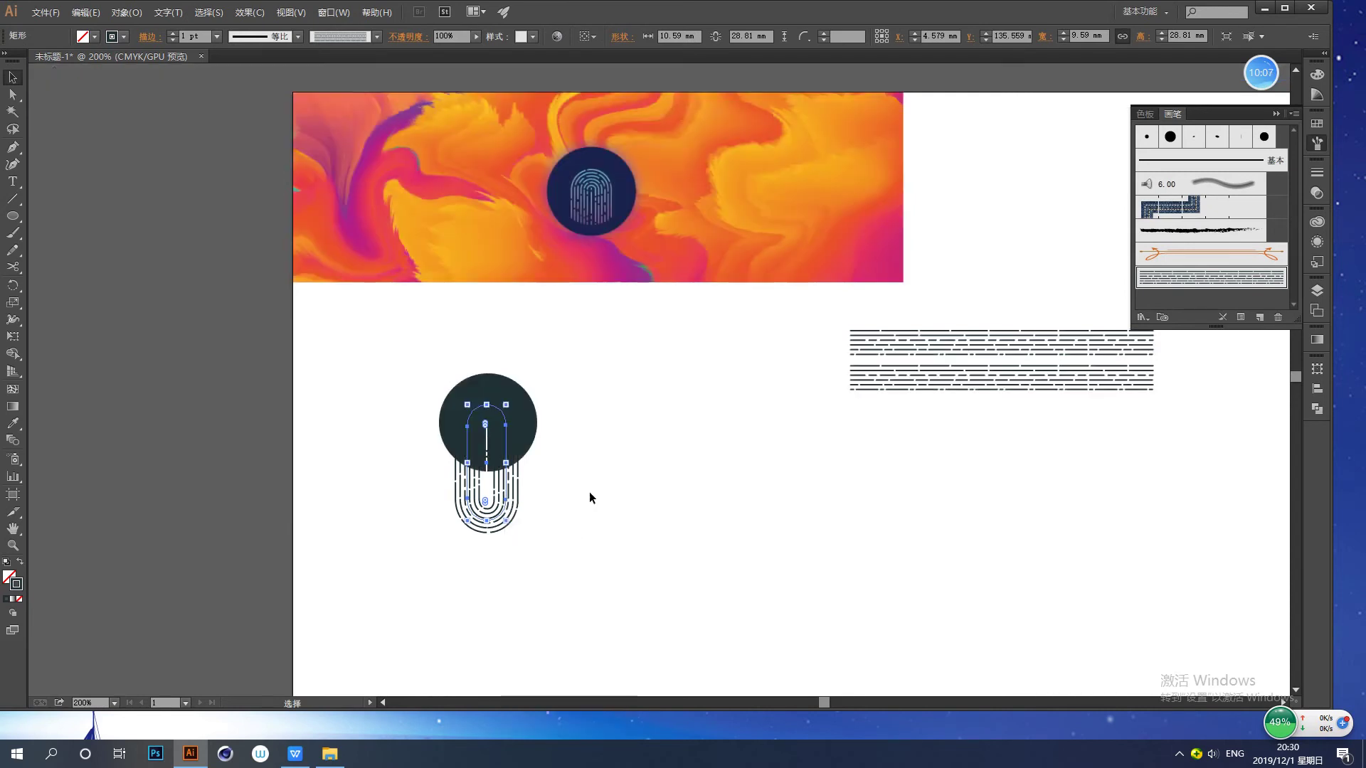
- Try to recolor the brushed capsule by setting its stroke color to white
{"action": "left_click", "coordinate": [514, 502]}
{"action": "double_click", "coordinate": [16, 586]}
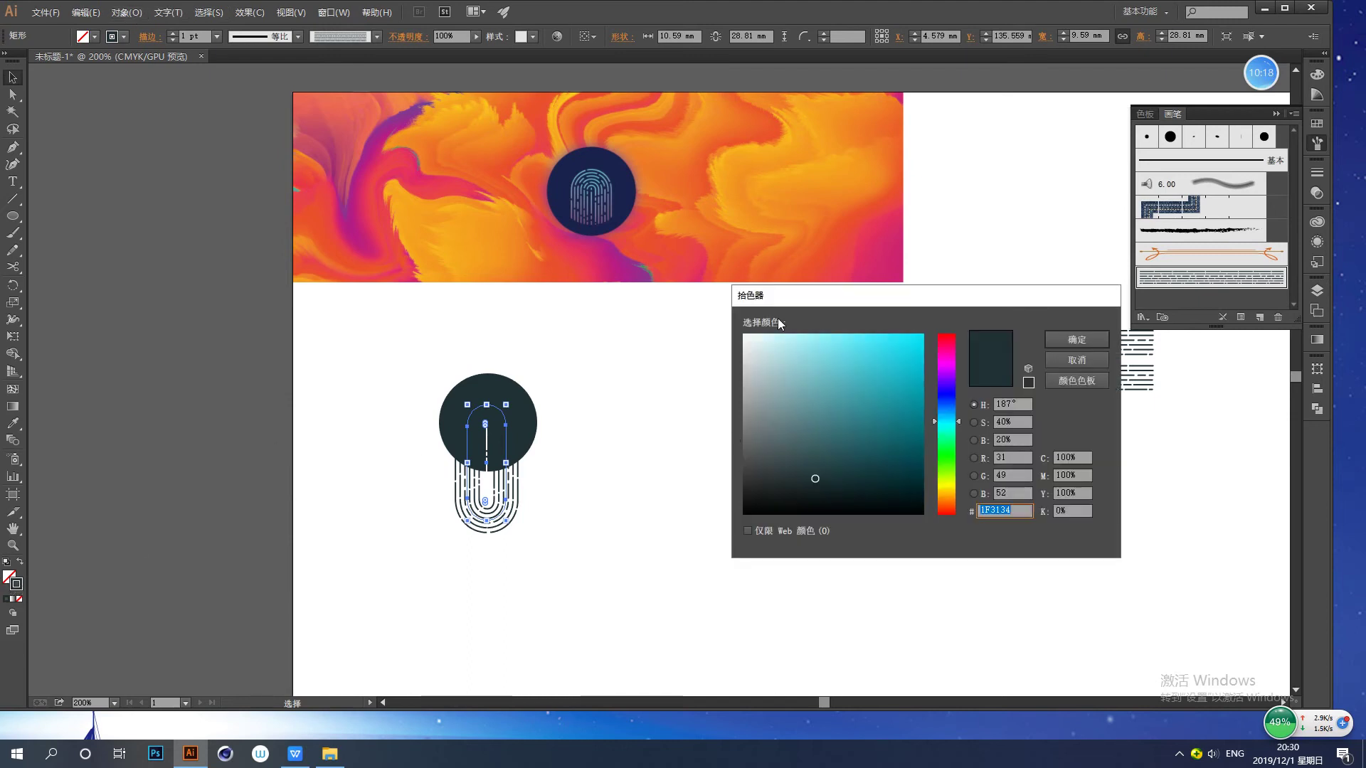
{"action": "left_click", "coordinate": [744, 334]}
{"action": "left_click", "coordinate": [1054, 340]}
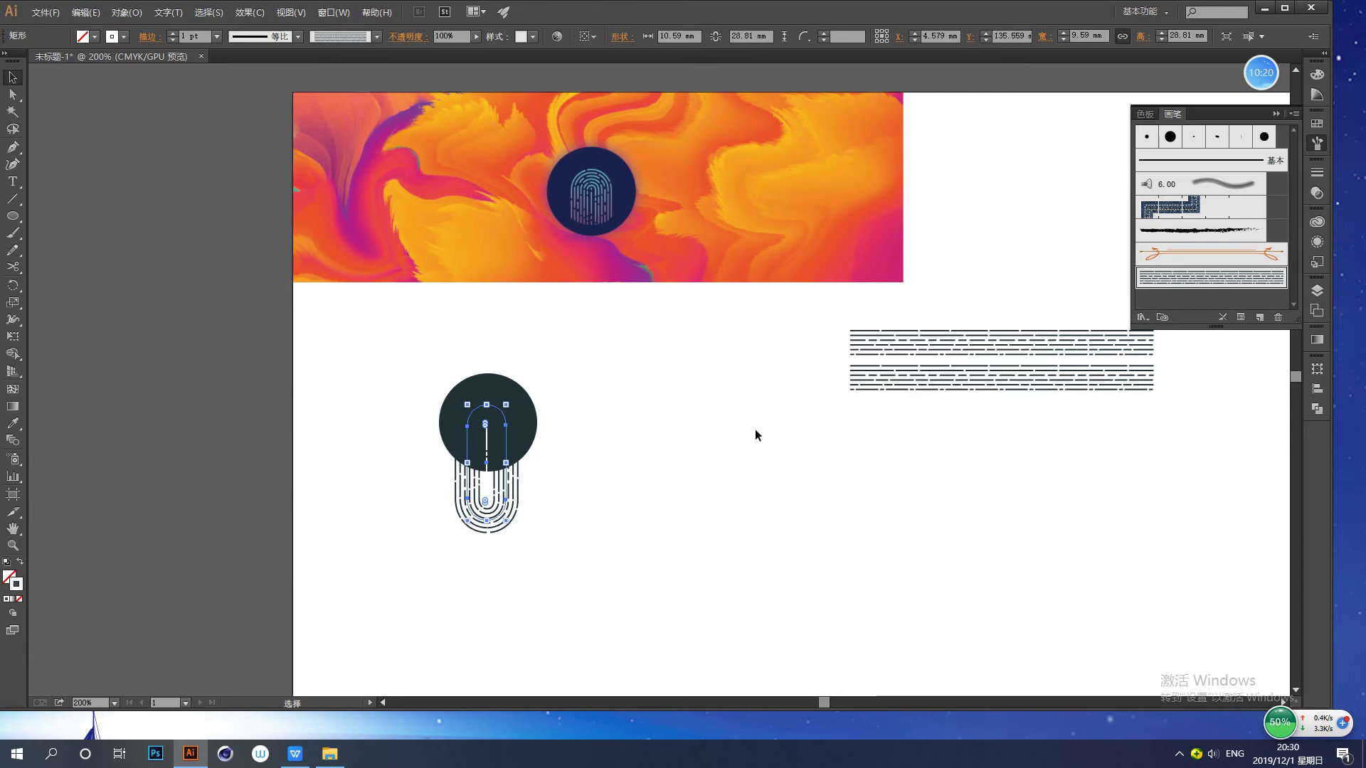
{"action": "left_click", "coordinate": [620, 503]}
{"action": "left_click", "coordinate": [512, 498]}
{"action": "left_click", "coordinate": [573, 534]}
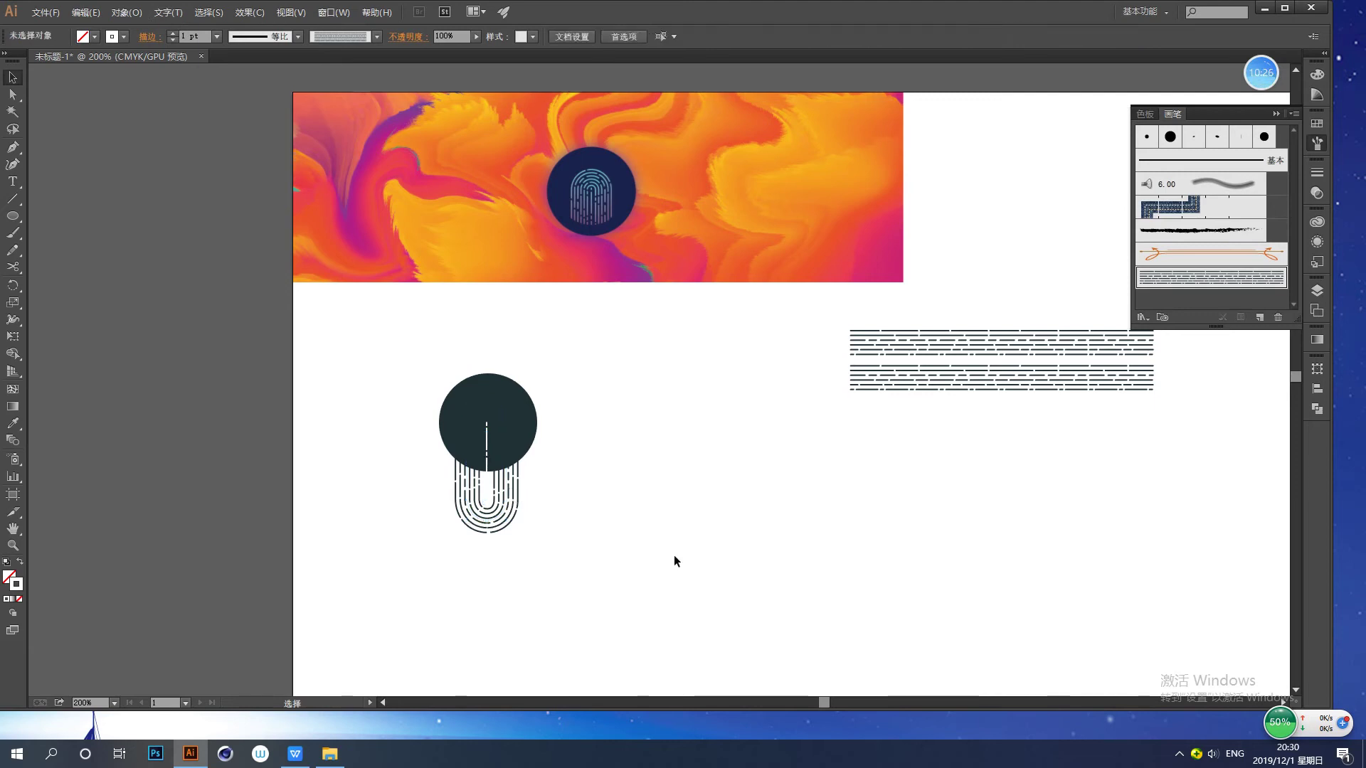
- Expand the appearance of the capsule and its central line, and give the expanded dashes a white stroke
{"action": "key", "text": "ctrl+y"}
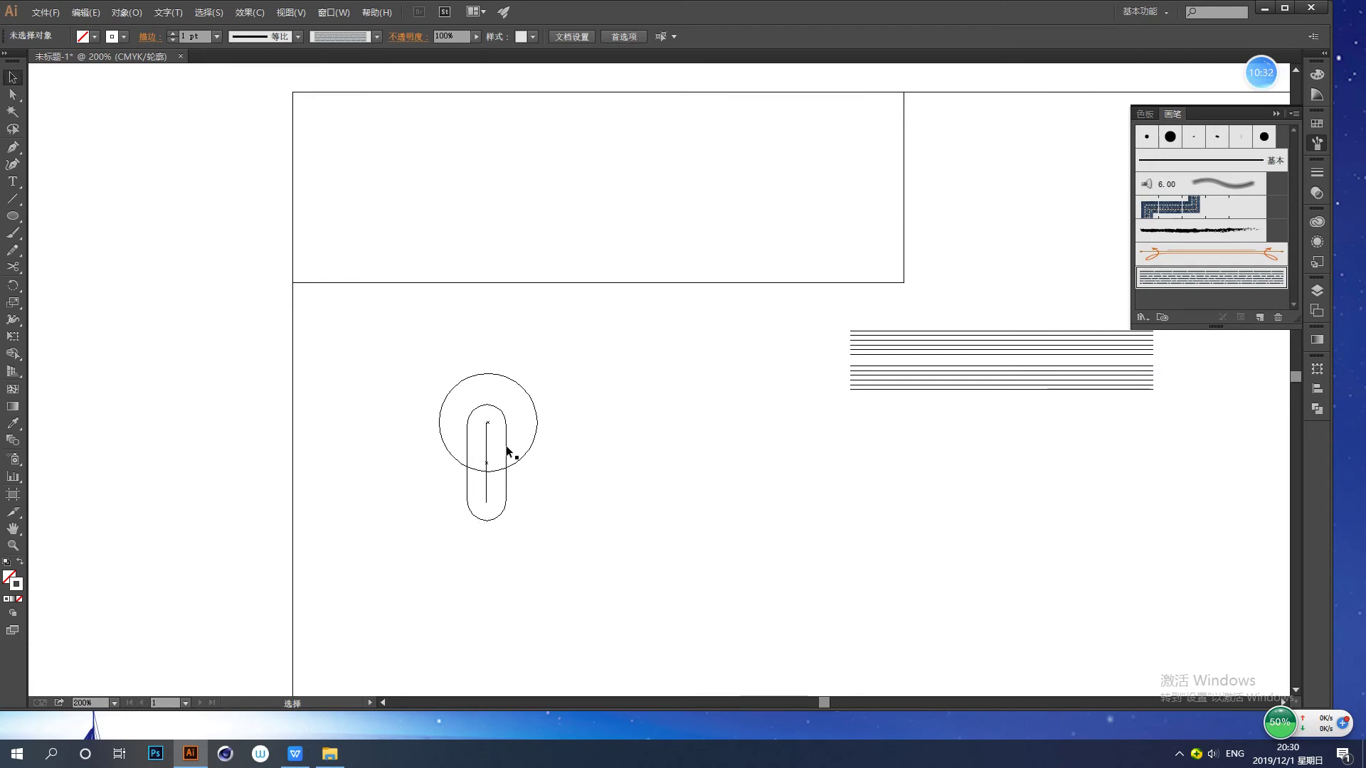
{"action": "key", "text": "ctrl+y"}
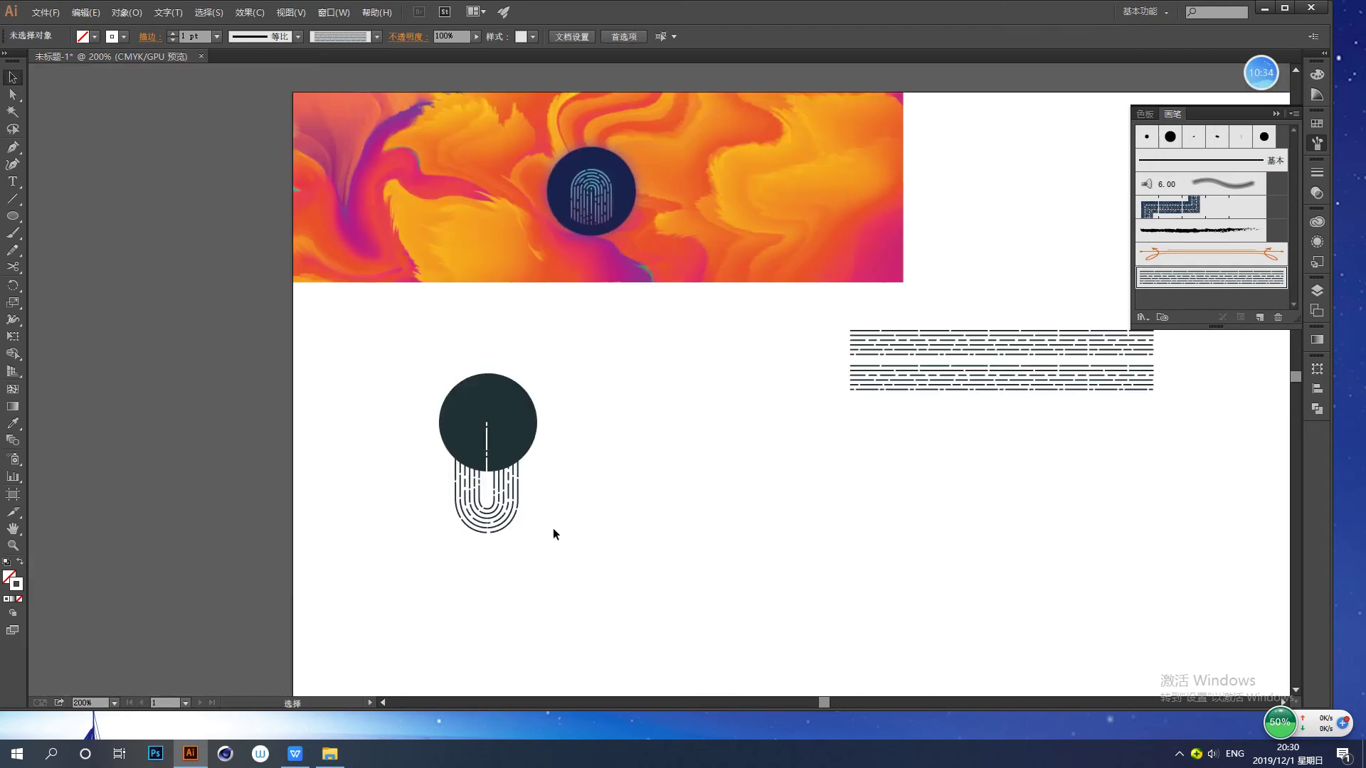
{"action": "left_click_drag", "start_coordinate": [559, 537], "coordinate": [439, 499]}
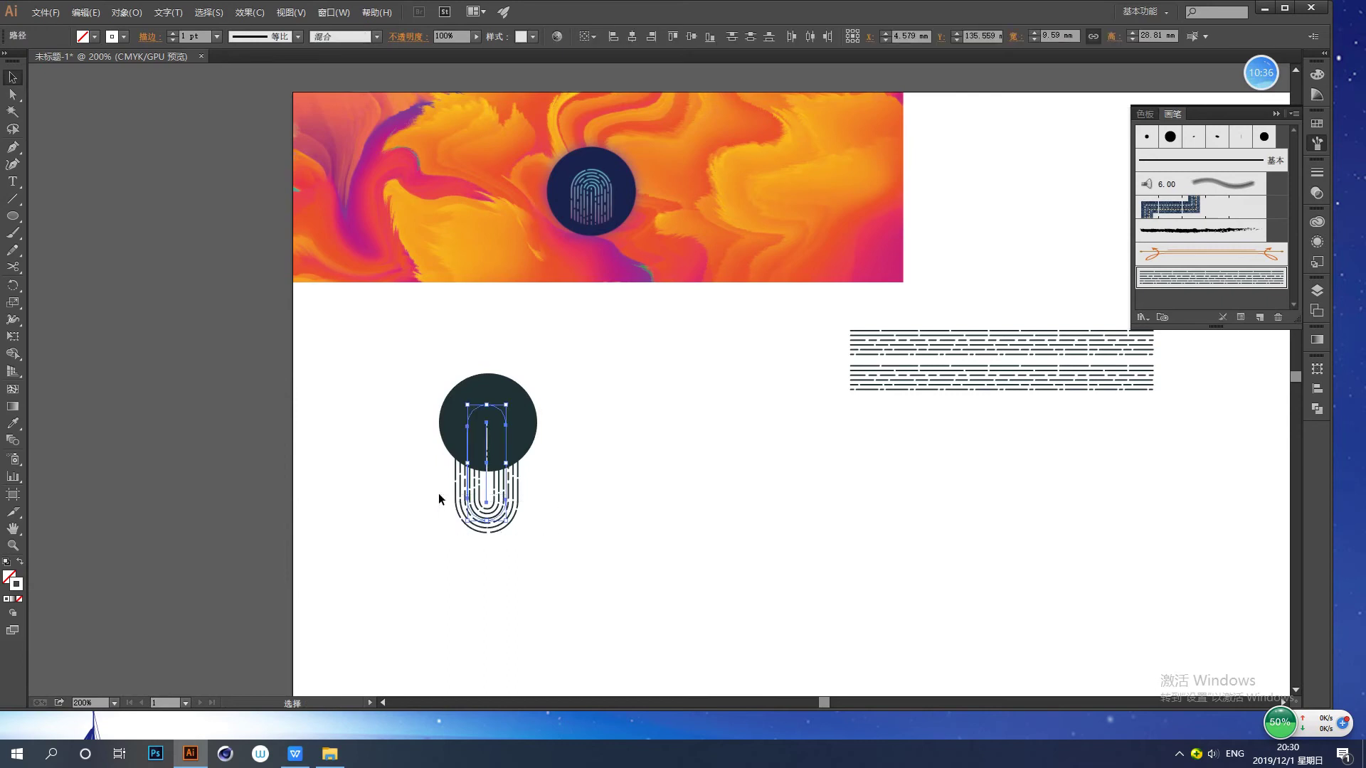
{"action": "left_click", "coordinate": [205, 14]}
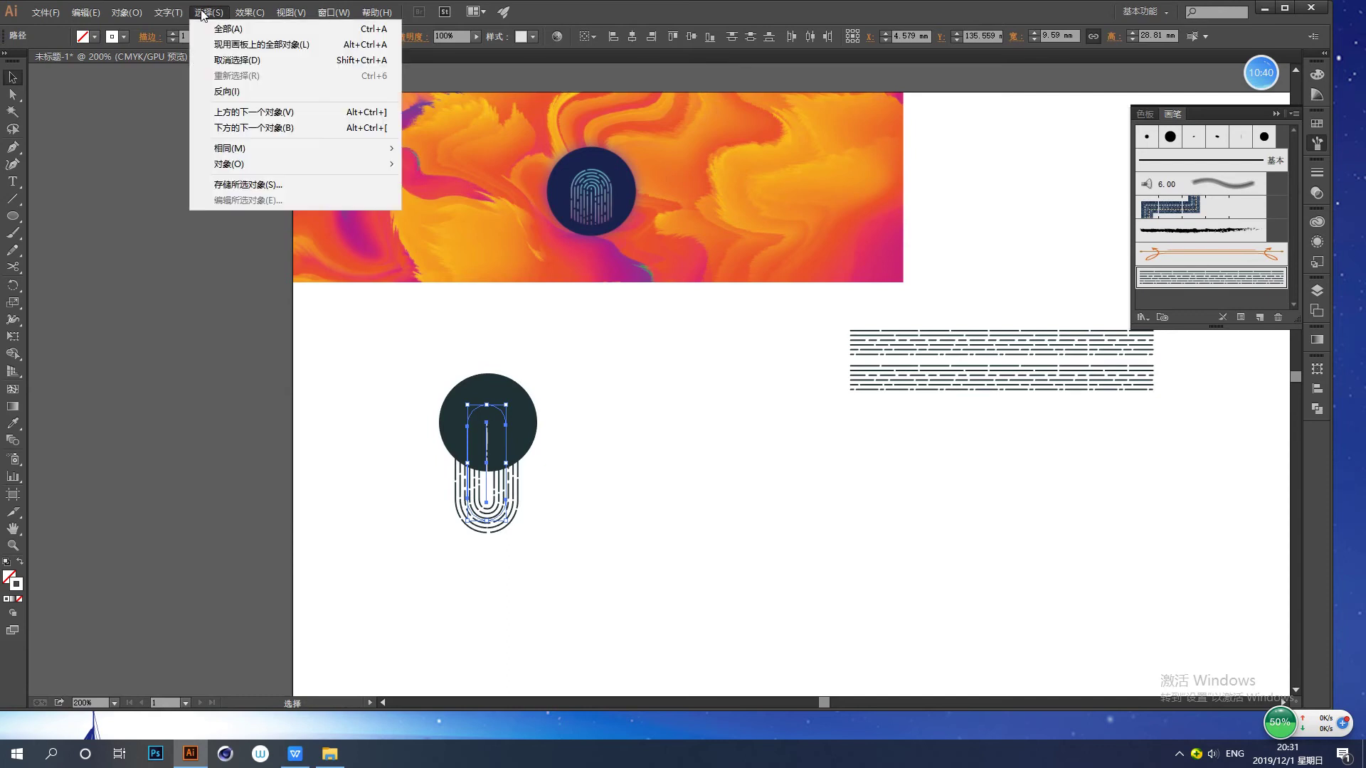
{"action": "mouse_move", "coordinate": [126, 13]}
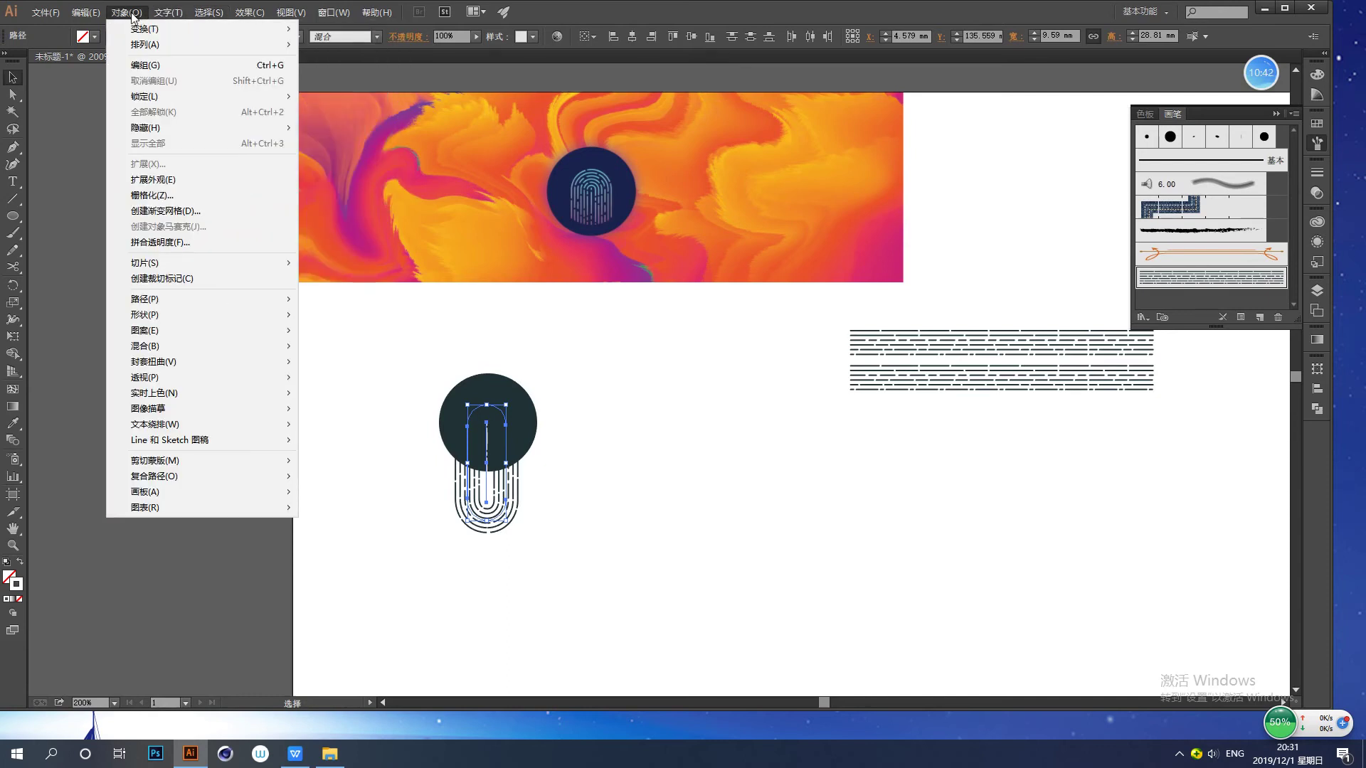
{"action": "left_click", "coordinate": [166, 181]}
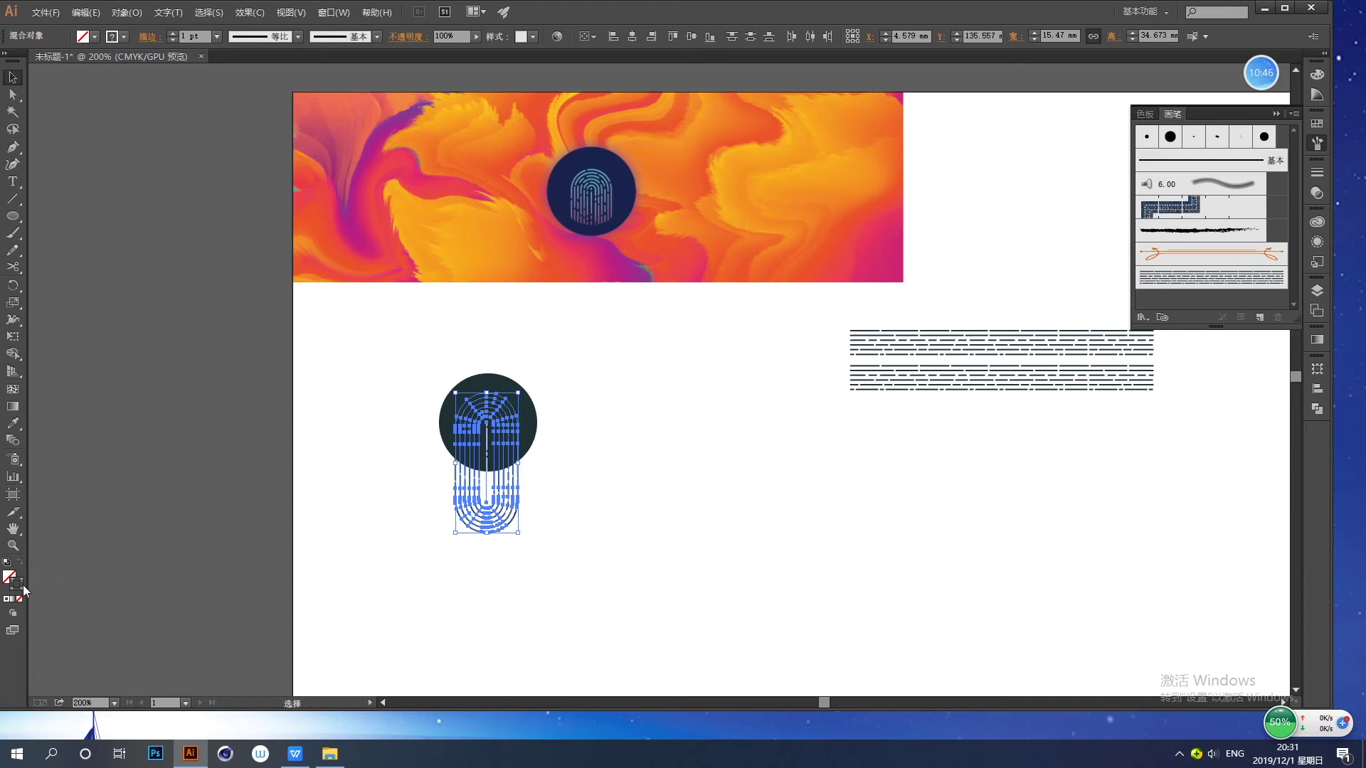
{"action": "left_click", "coordinate": [7, 601]}
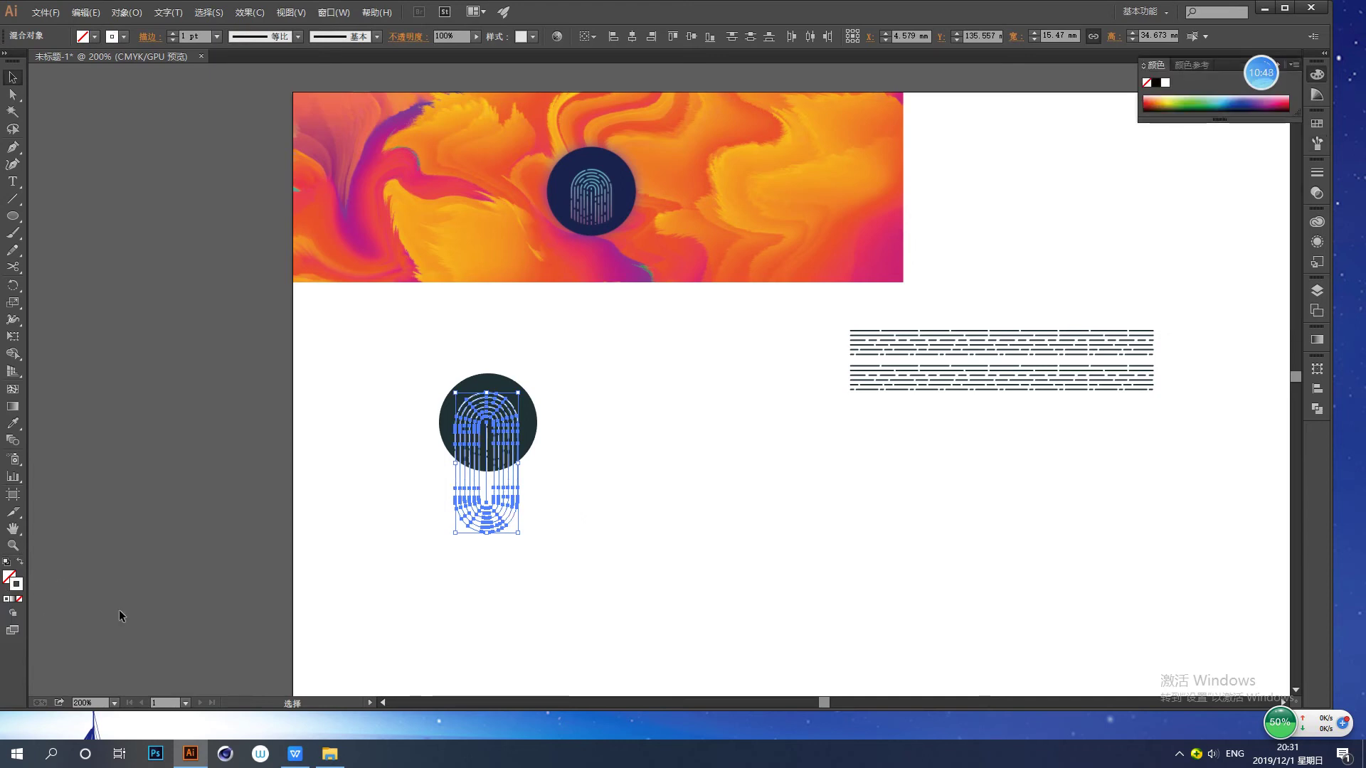
{"action": "left_click", "coordinate": [579, 623]}
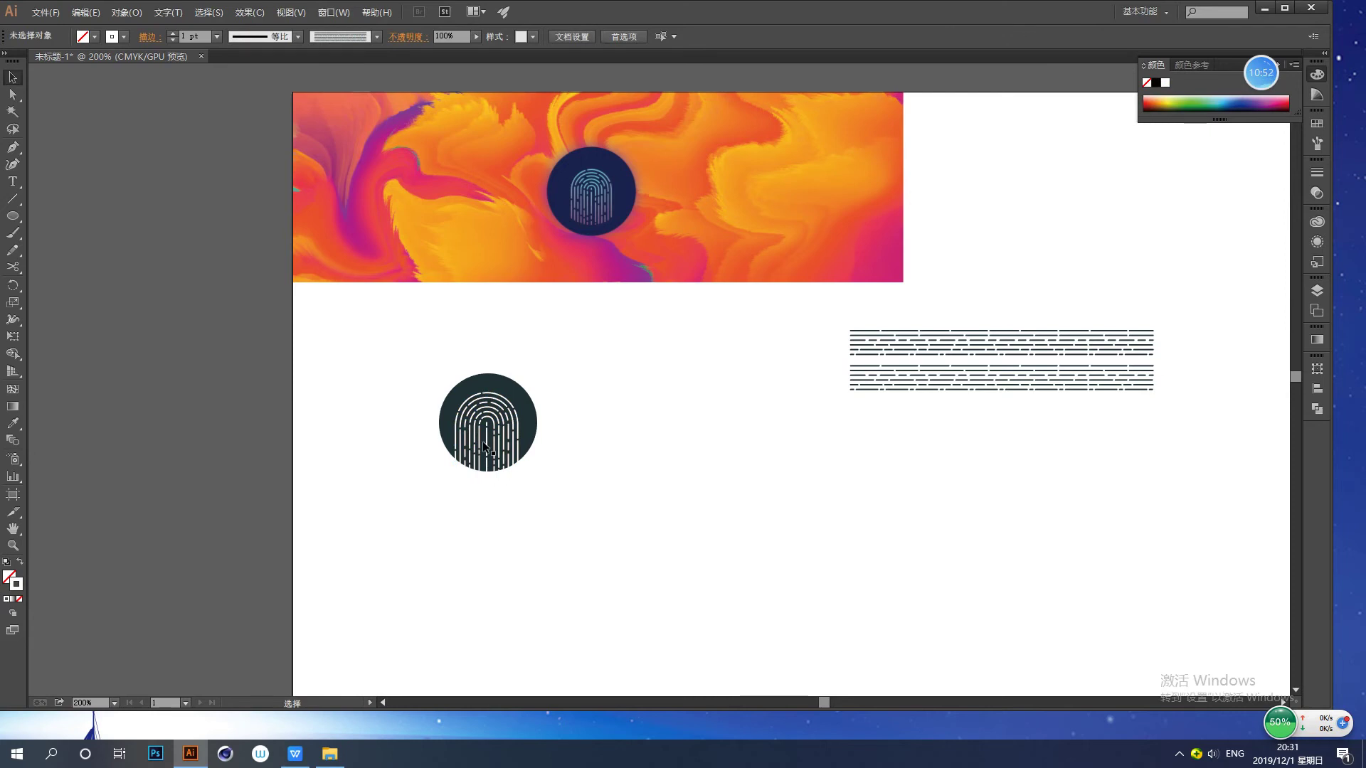
- Bring the dark circle to the front and use it as a clipping mask over the expanded fingerprint lines
{"action": "key", "text": "ctrl+y"}
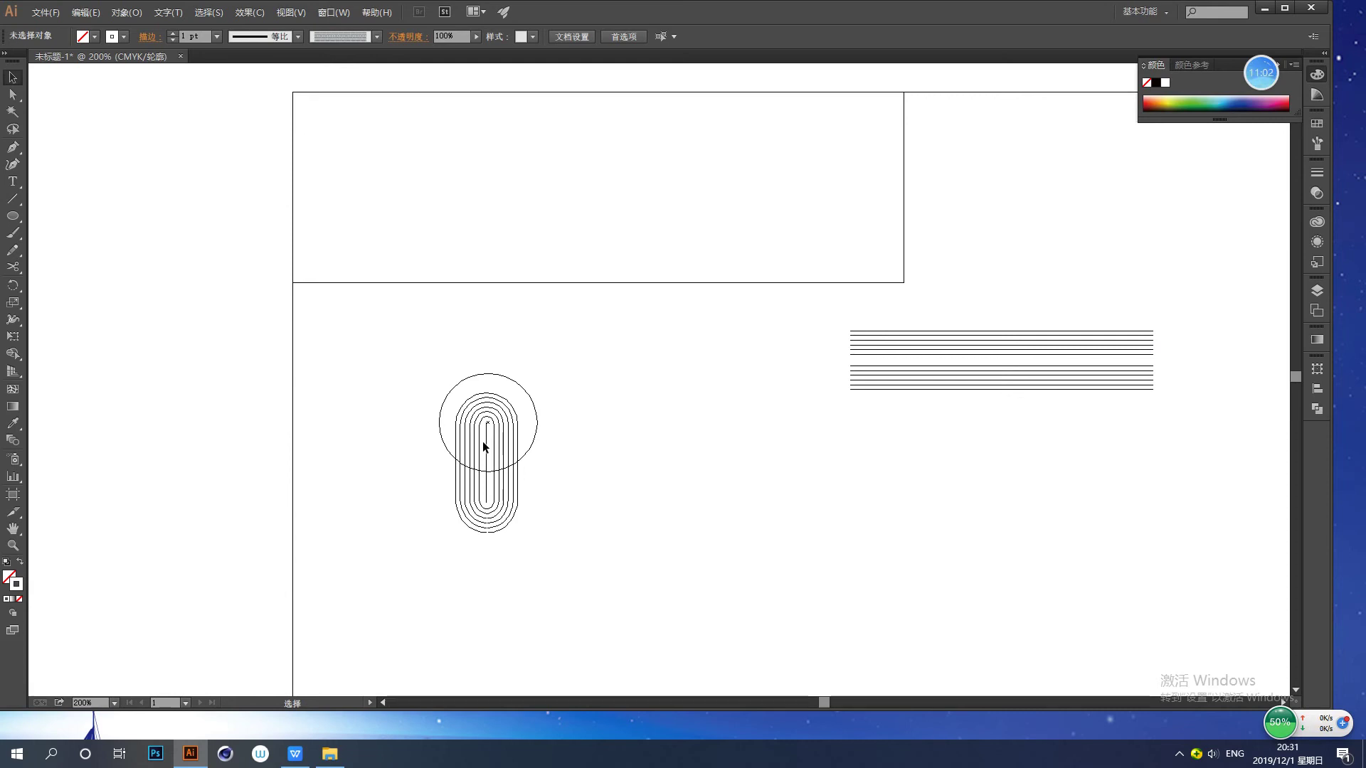
{"action": "key", "text": "ctrl+y"}
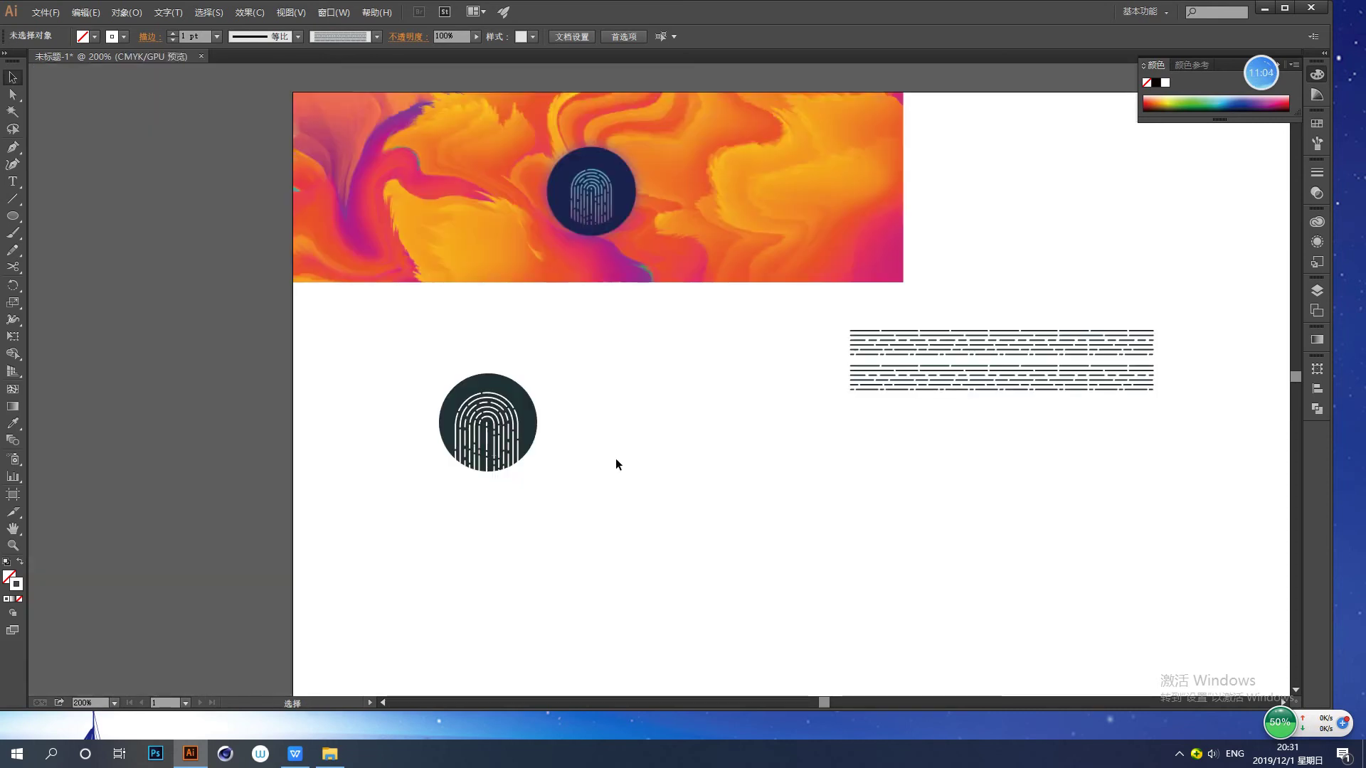
{"action": "left_click", "coordinate": [523, 406]}
{"action": "key", "text": "ctrl+shift+]"}
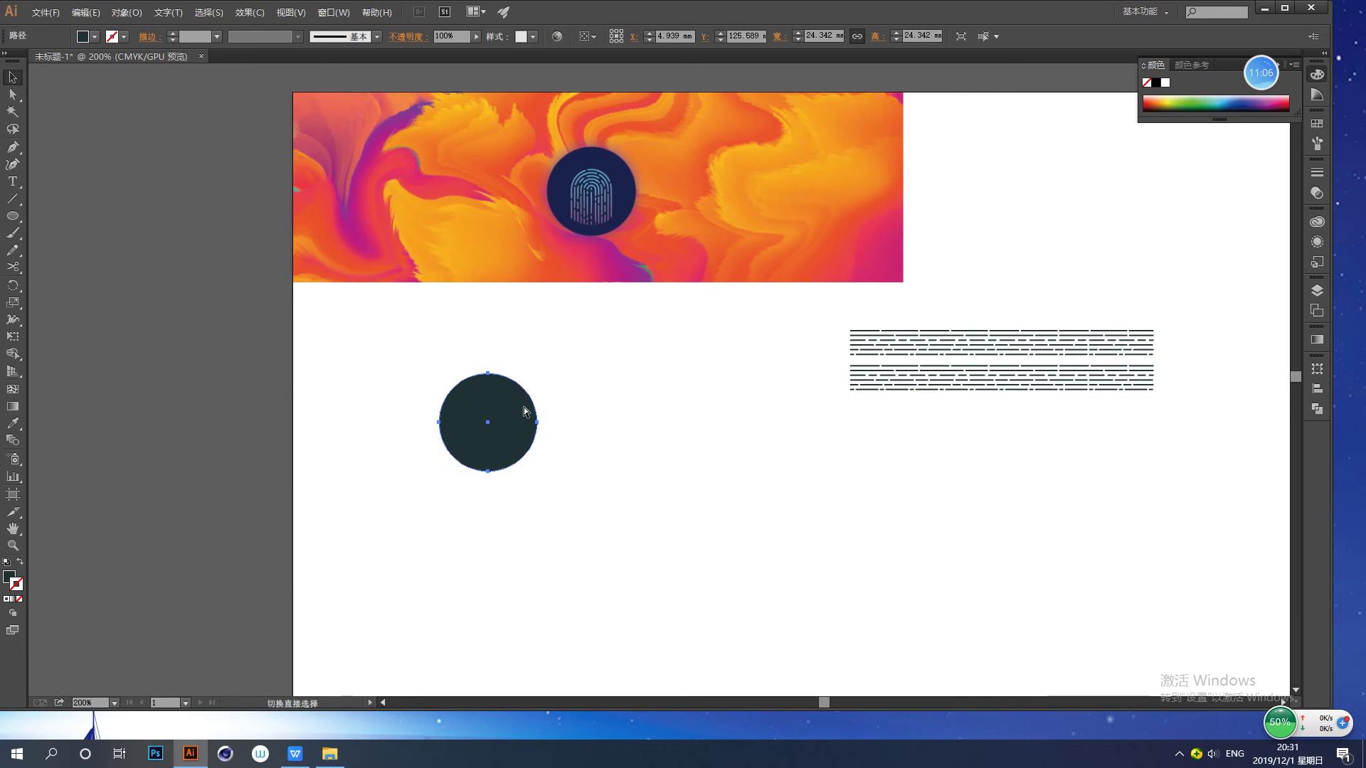
{"action": "left_click_drag", "start_coordinate": [390, 355], "coordinate": [668, 627]}
{"action": "key", "text": "ctrl+7"}
{"action": "key", "text": "v"}
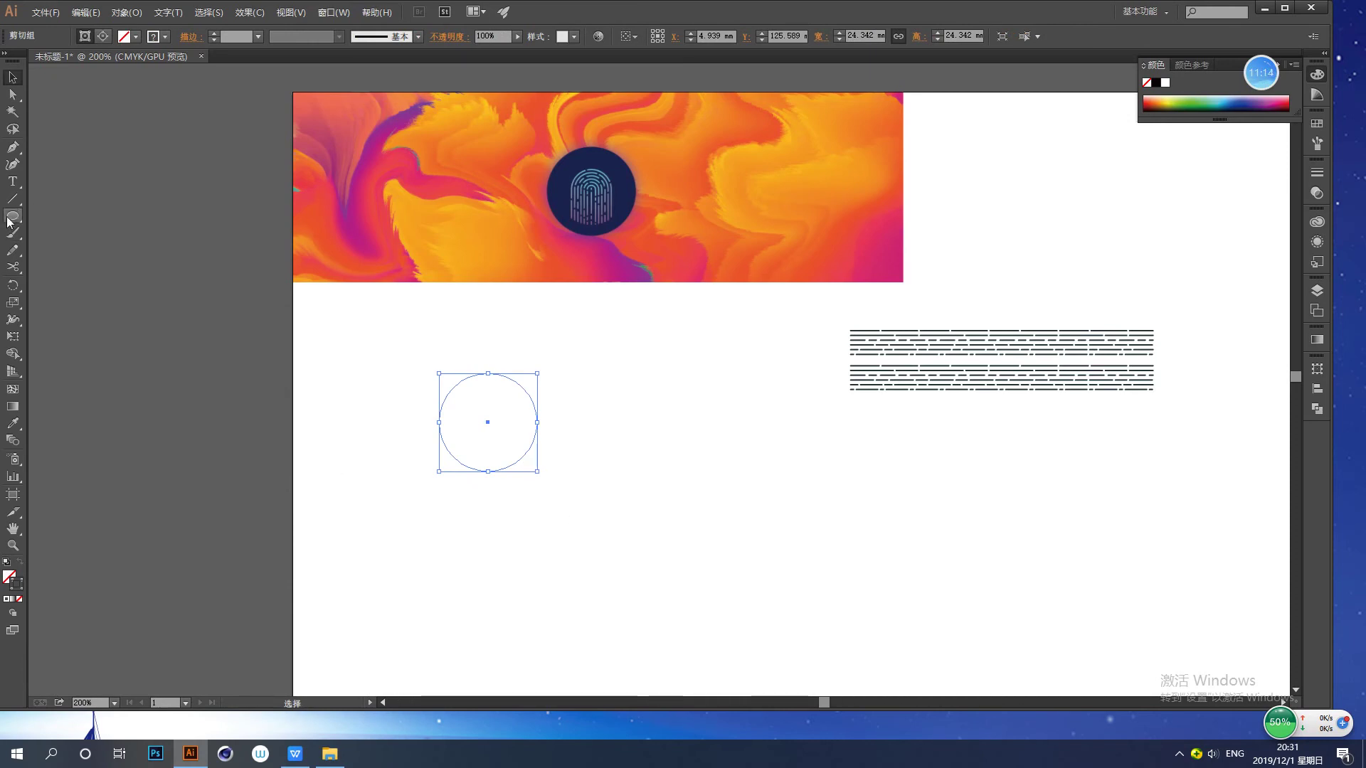
- Place the background image 素材 from the 画笔工具 folder into the document and embed it
{"action": "left_click_drag", "start_coordinate": [13, 216], "coordinate": [61, 212]}
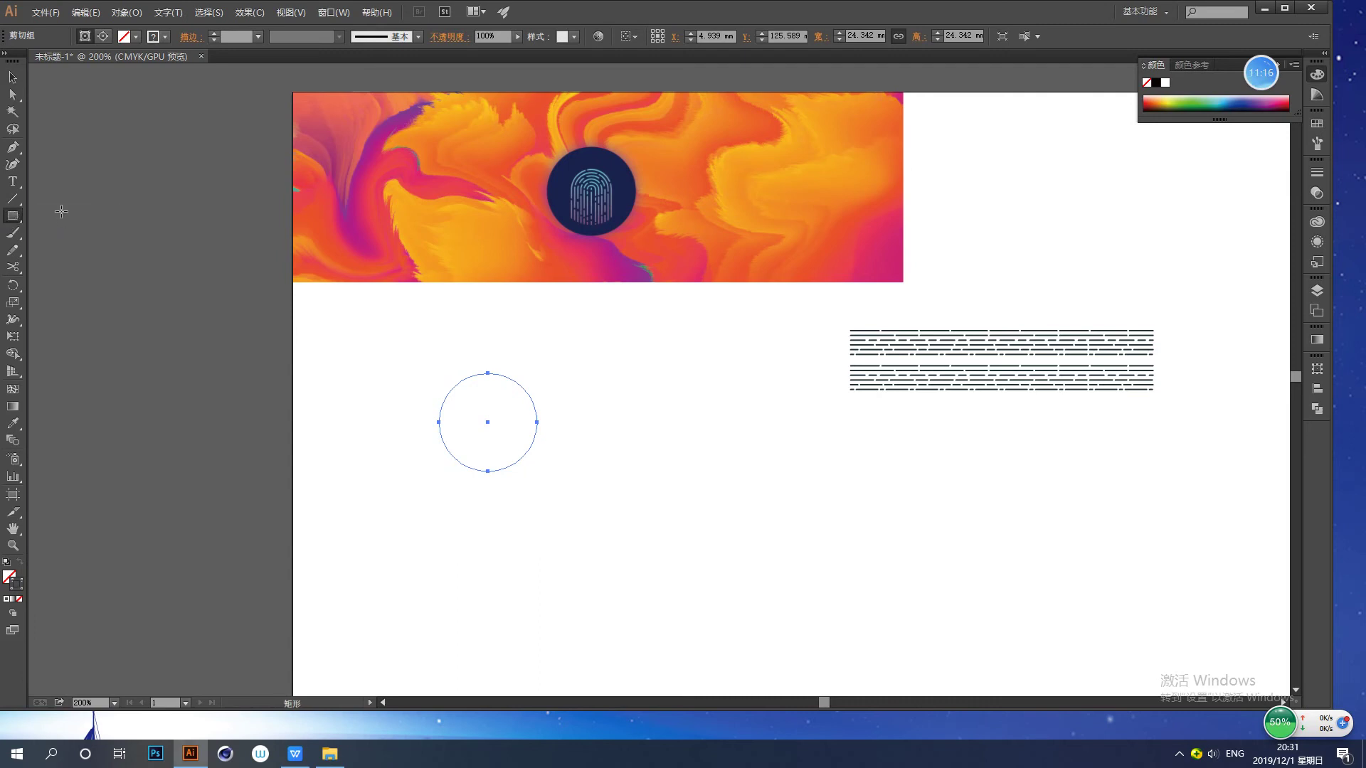
{"action": "mouse_move", "coordinate": [334, 761]}
{"action": "left_click", "coordinate": [327, 707]}
{"action": "left_click_drag", "start_coordinate": [427, 299], "coordinate": [139, 406]}
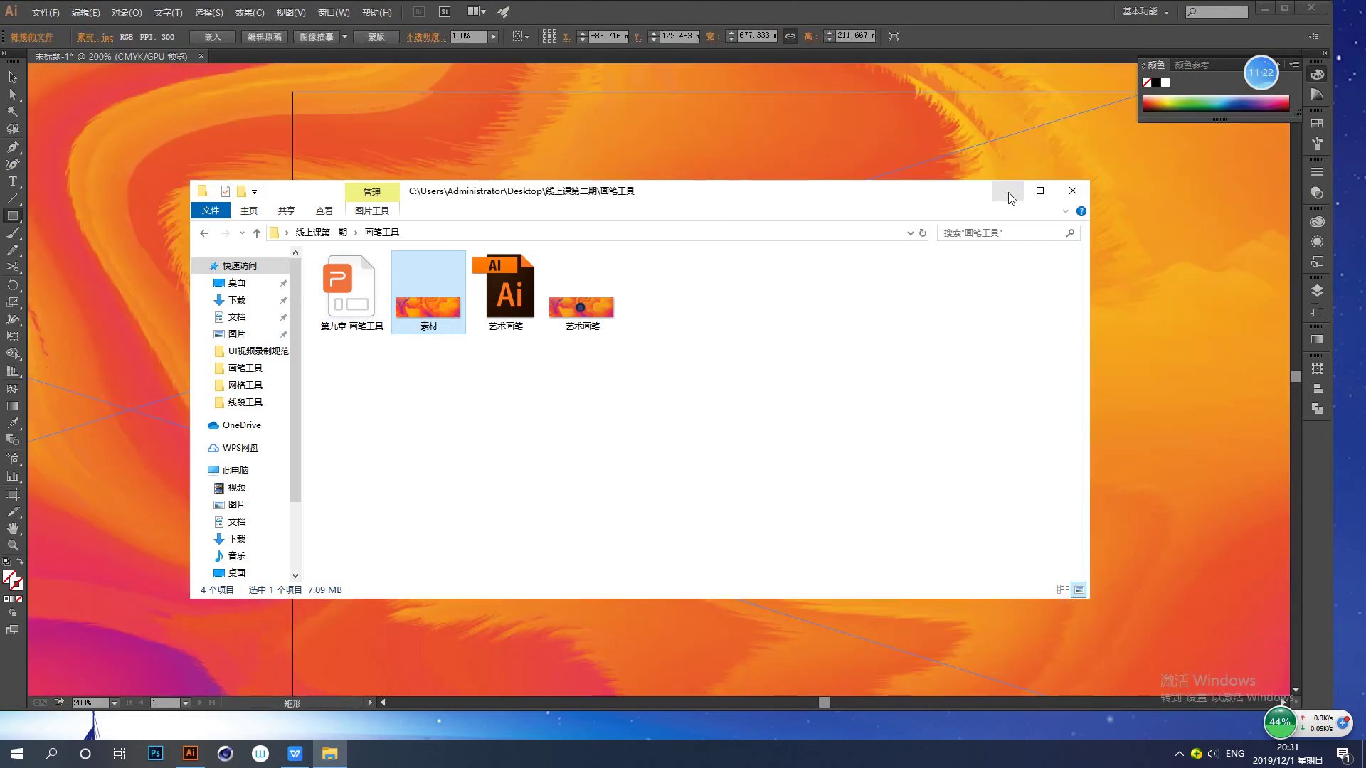
{"action": "left_click", "coordinate": [1008, 194]}
{"action": "left_click", "coordinate": [229, 37]}
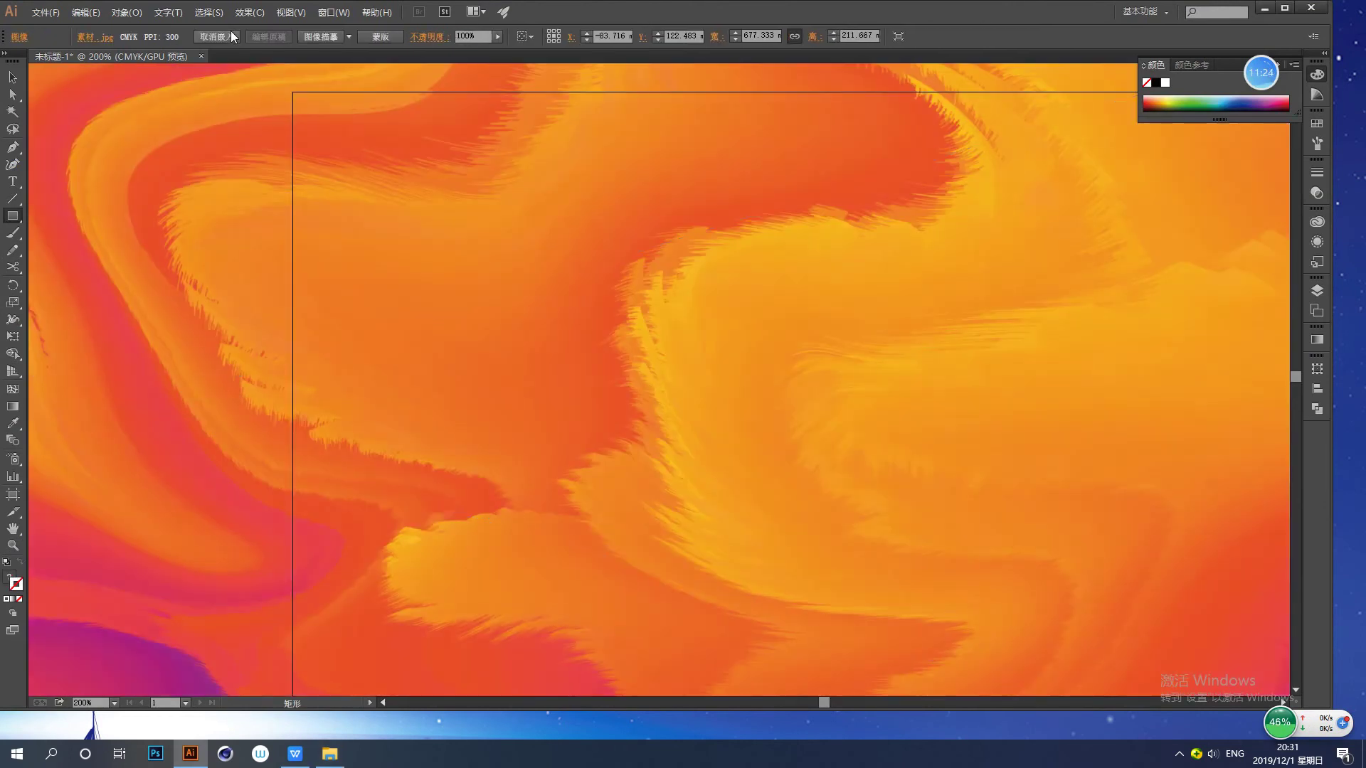
- Scale the embedded background image down to about 238.6 × 74.6 mm and move it onto the lower part of the artboard
{"action": "key", "text": "ctrl+minus"}
{"action": "key", "text": "ctrl+minus"}
{"action": "key", "text": "ctrl+minus"}
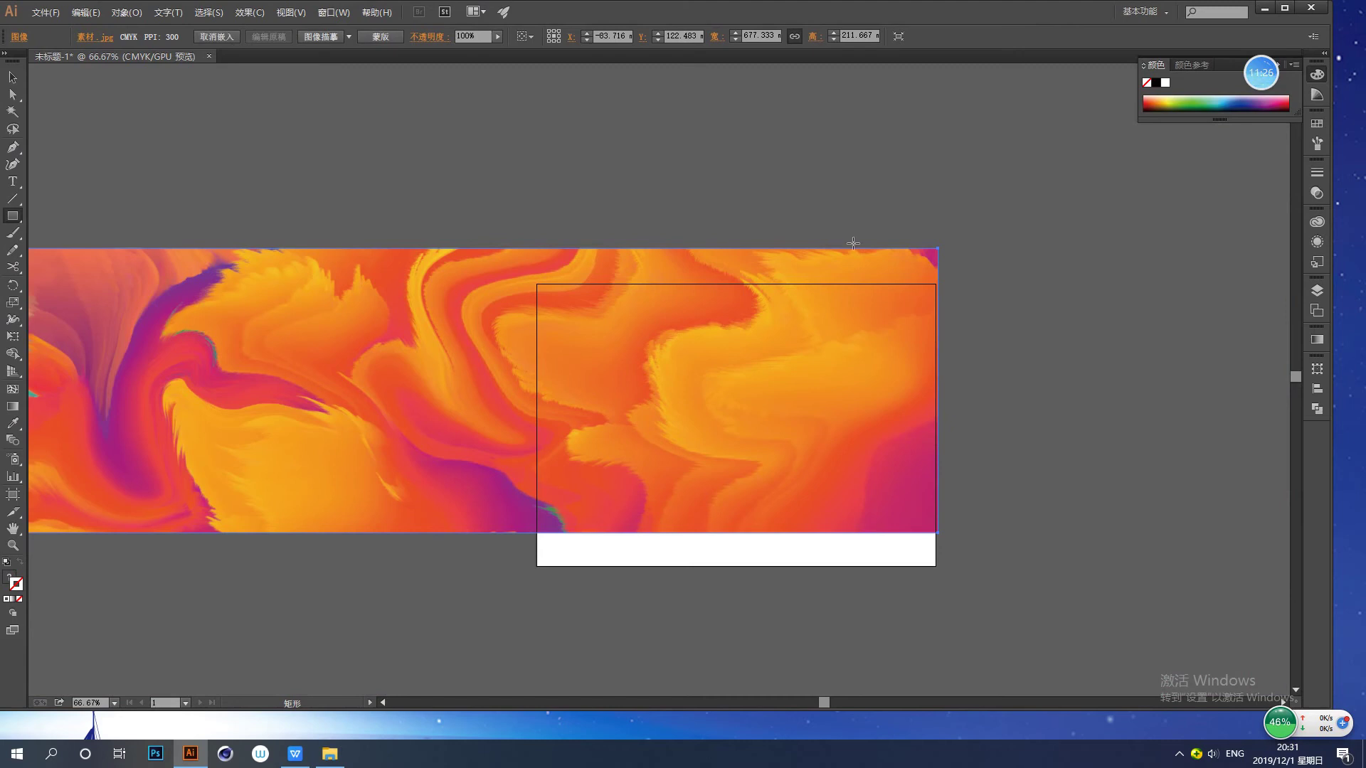
{"action": "left_click", "coordinate": [12, 77]}
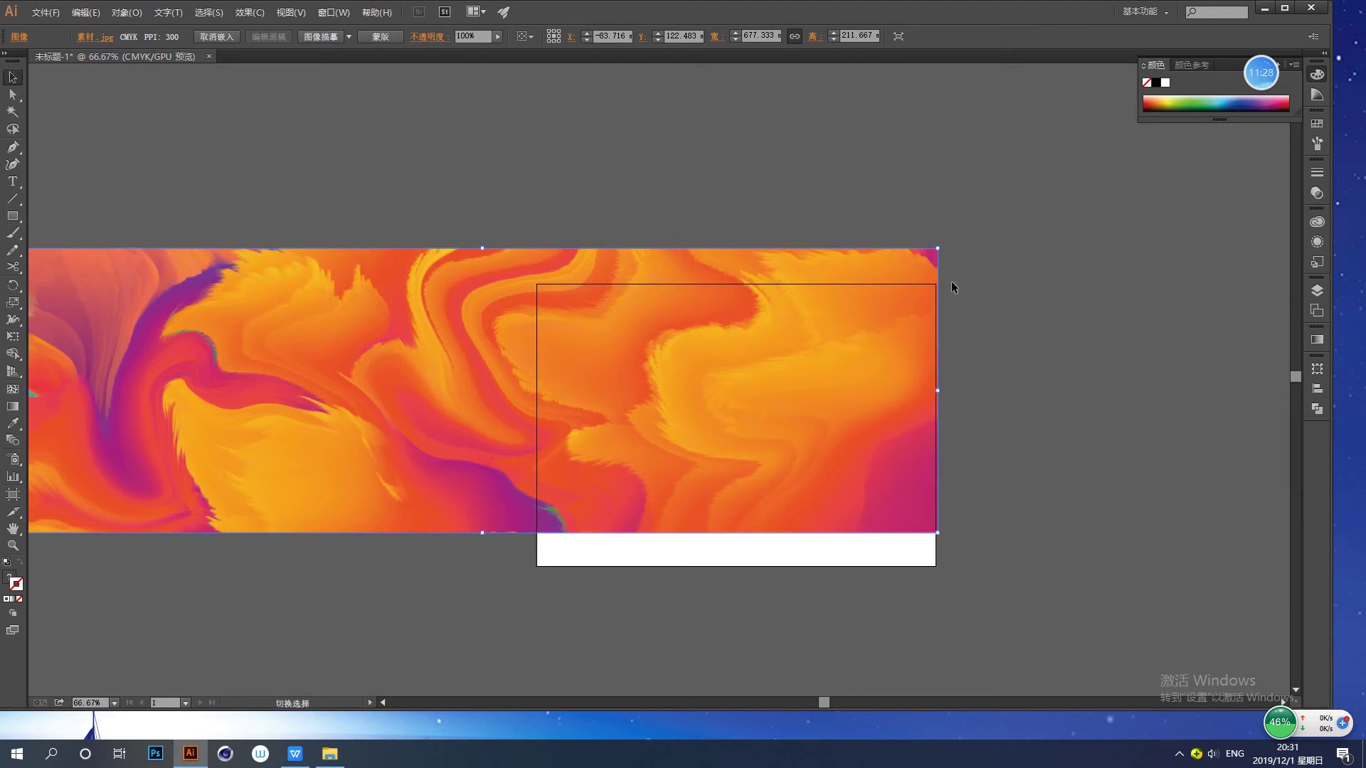
{"action": "left_click_drag", "start_coordinate": [937, 248], "coordinate": [345, 382]}
{"action": "left_click_drag", "start_coordinate": [276, 478], "coordinate": [844, 498]}
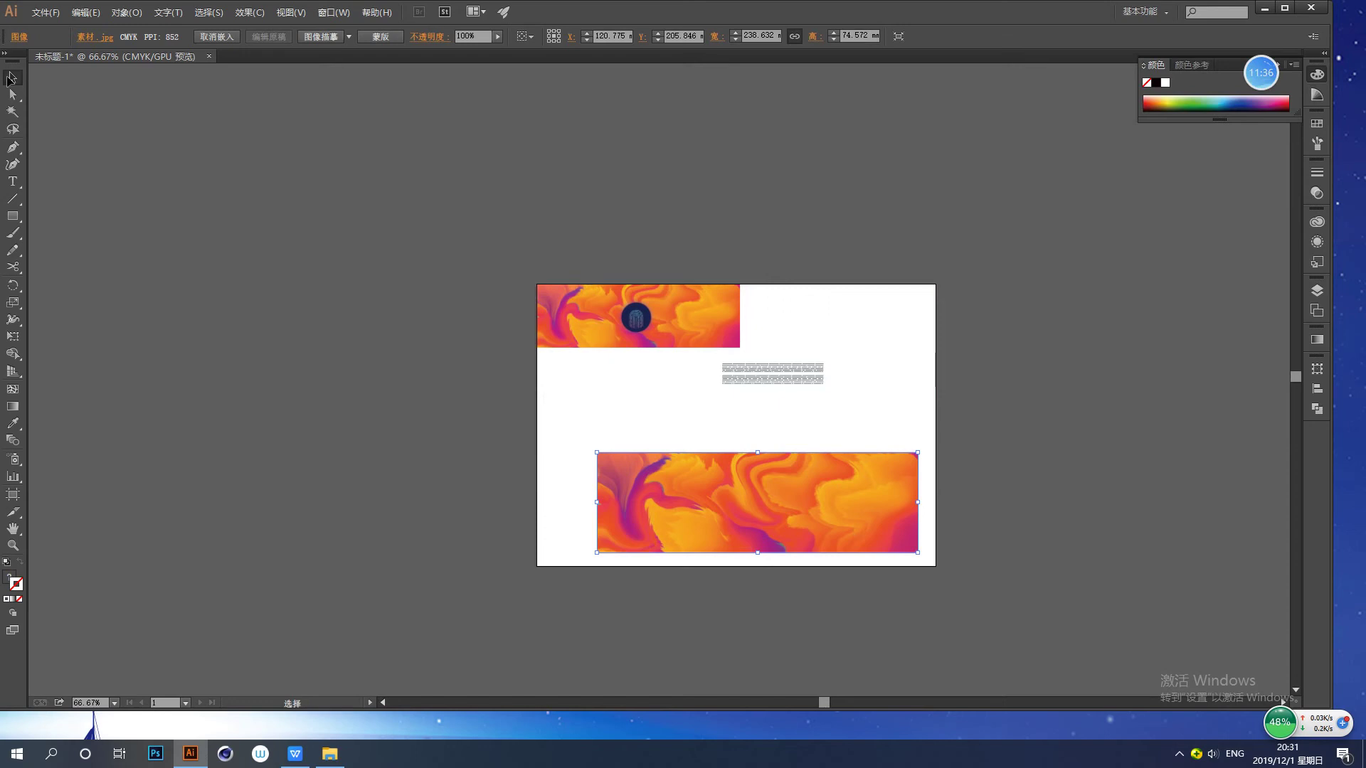
- Draw a rectangle about 82.5 × 73.6 mm over the new background image and give it a white fill without a stroke
{"action": "left_click", "coordinate": [13, 217]}
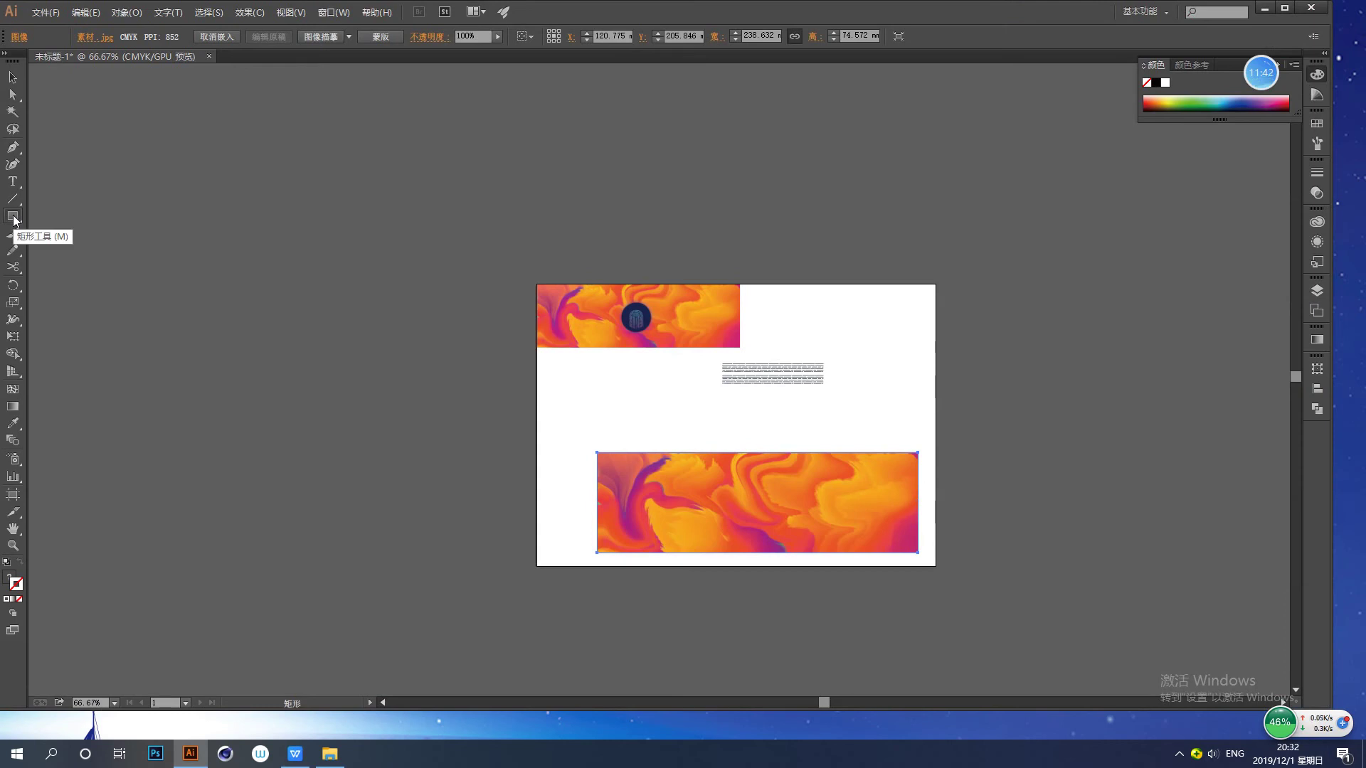
{"action": "left_click_drag", "start_coordinate": [653, 457], "coordinate": [764, 555]}
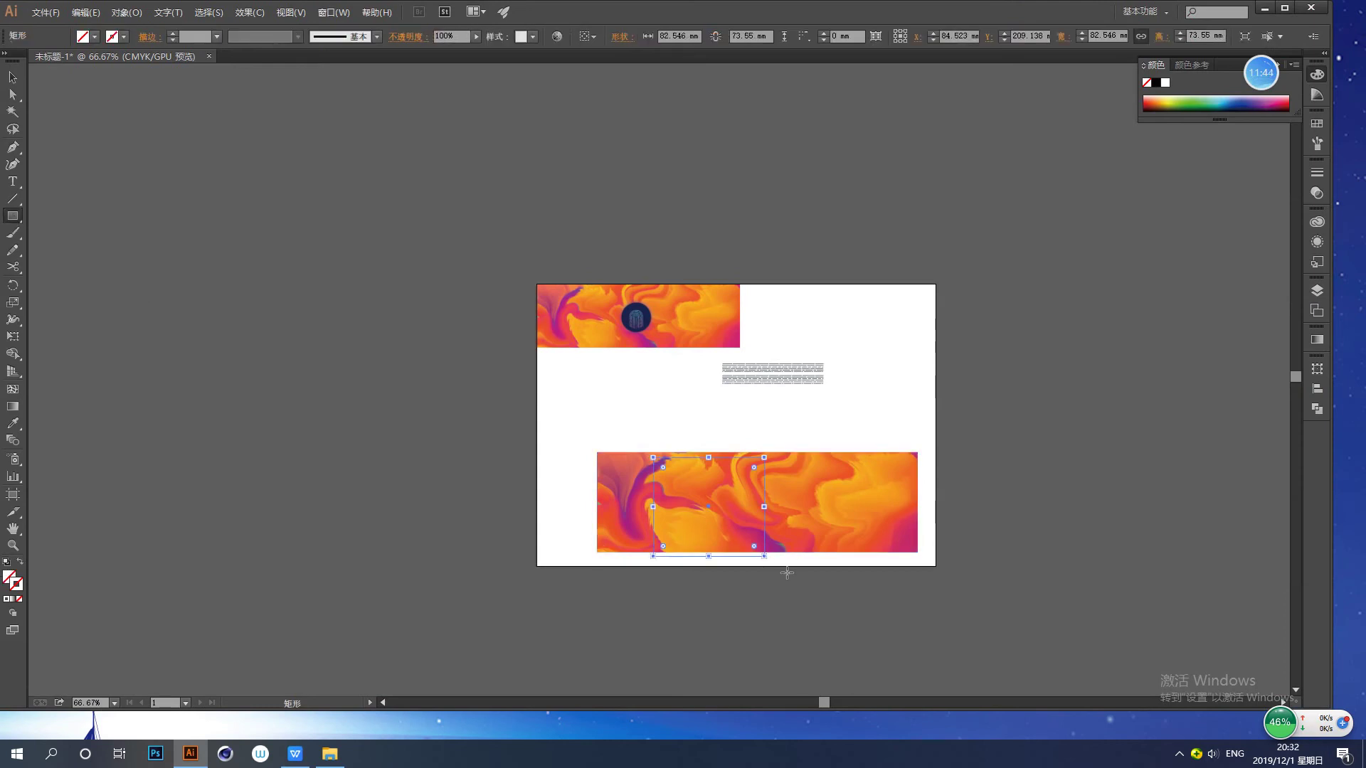
{"action": "left_click", "coordinate": [6, 601]}
{"action": "left_click", "coordinate": [22, 564]}
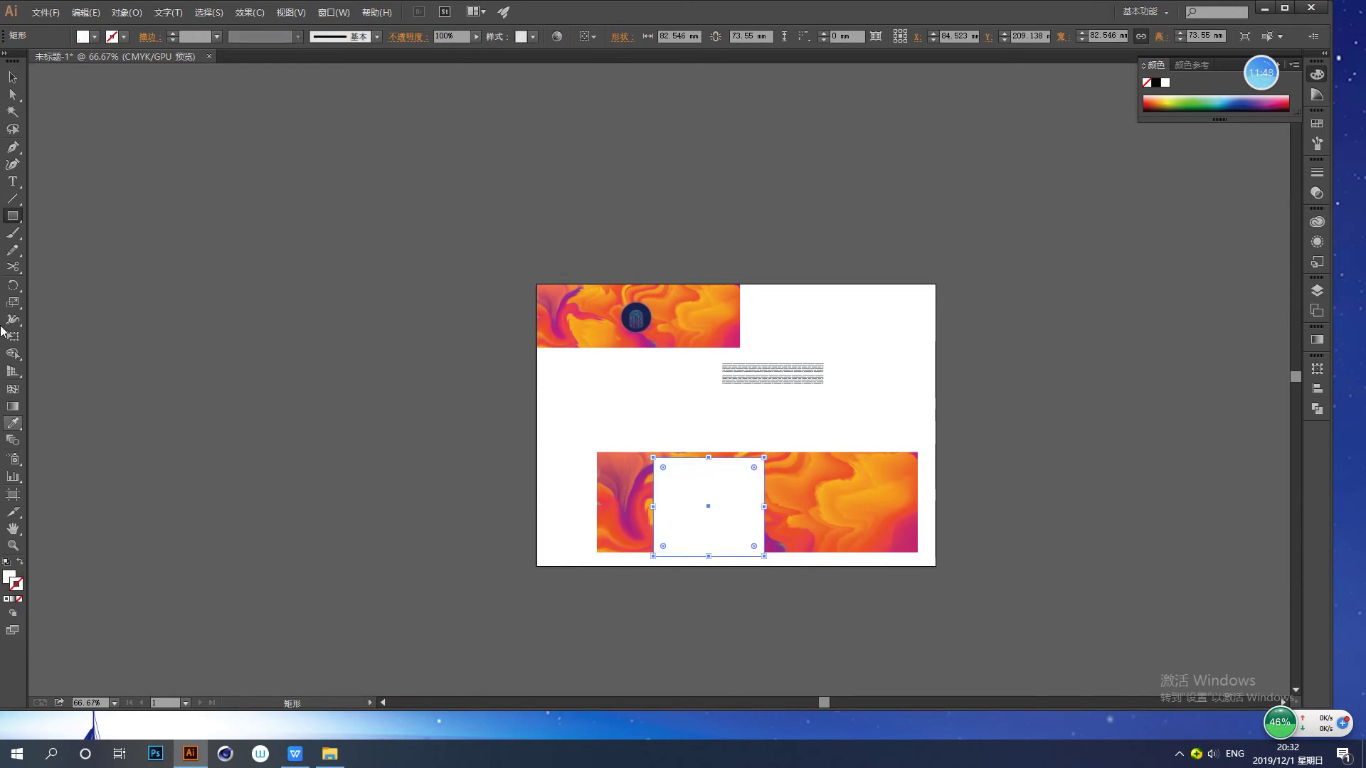
- Try to clip the lower background image with the white rectangle using a clipping mask, and undo it
{"action": "left_click", "coordinate": [13, 77]}
{"action": "left_click_drag", "start_coordinate": [872, 592], "coordinate": [745, 502]}
{"action": "key", "text": "a"}
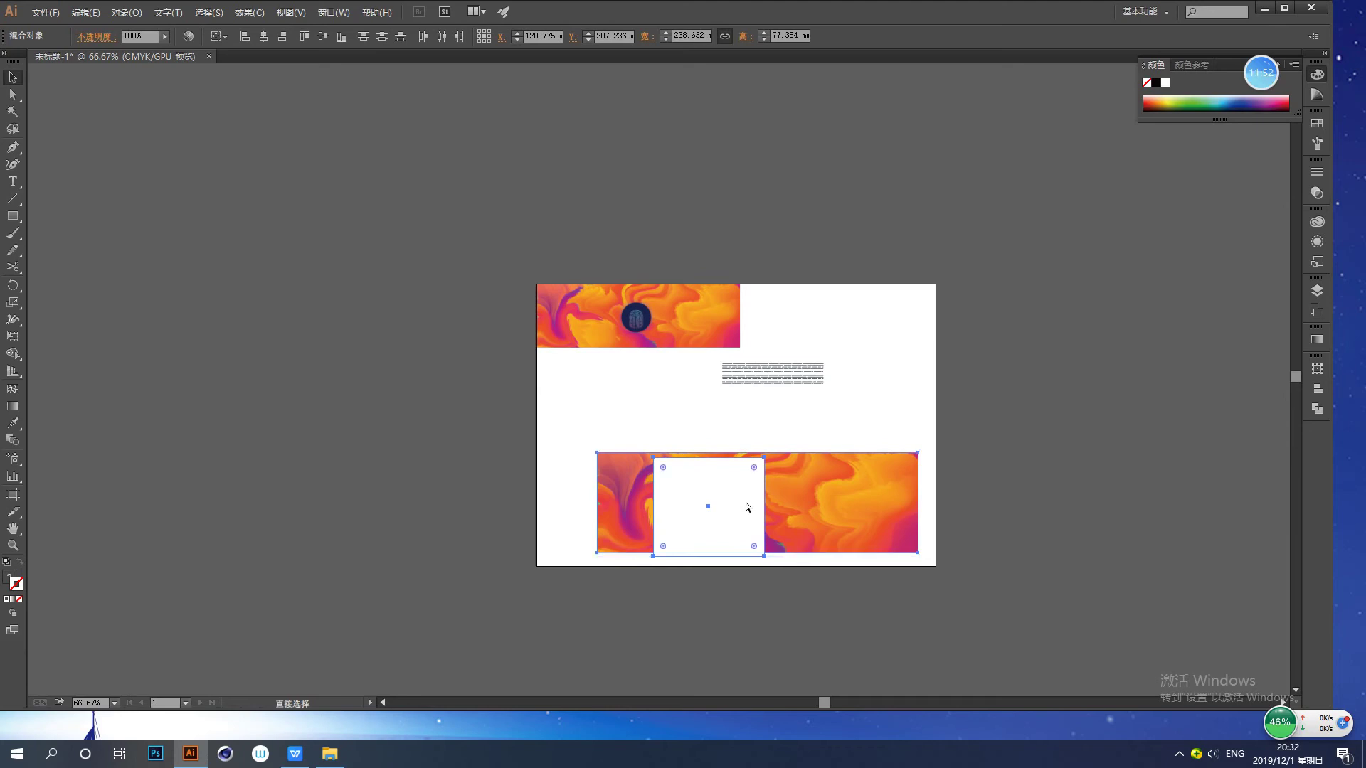
{"action": "key", "text": "v"}
{"action": "right_click", "coordinate": [746, 505]}
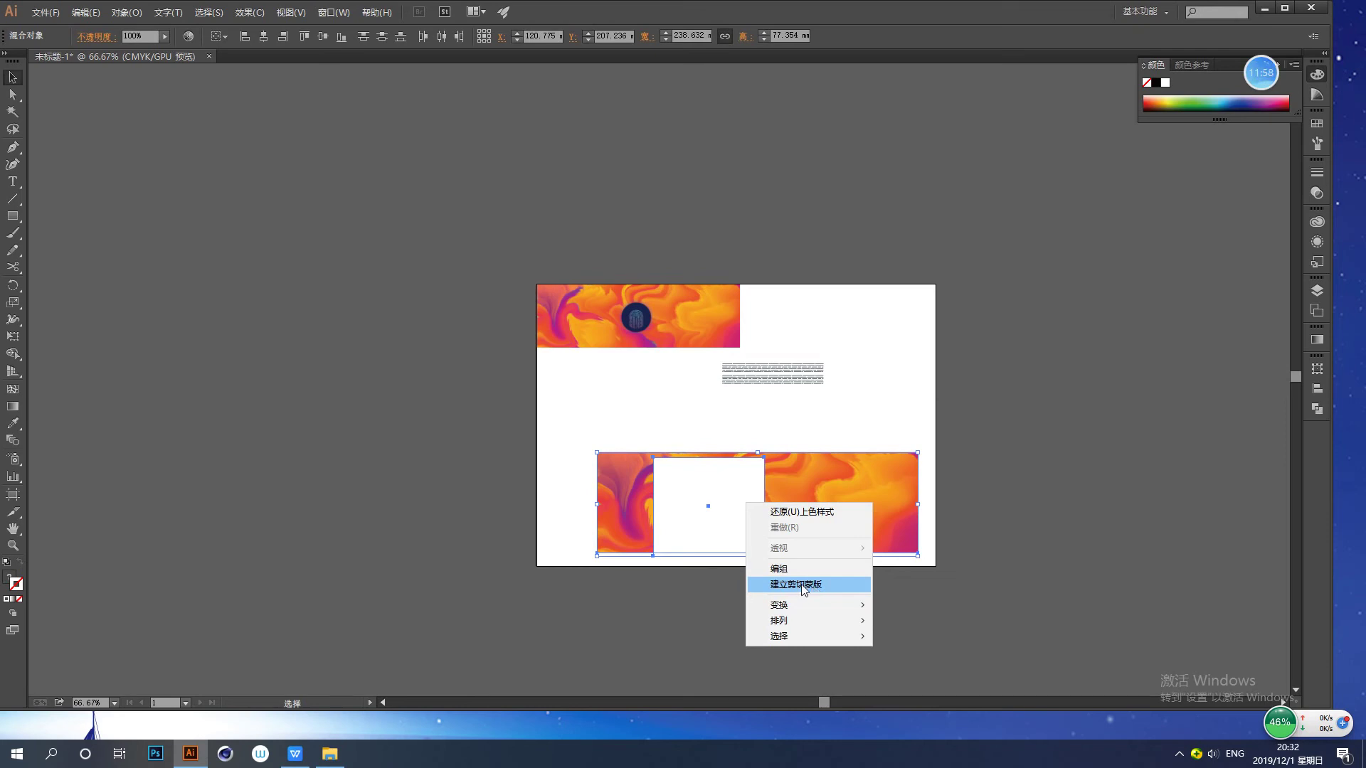
{"action": "left_click", "coordinate": [802, 584]}
{"action": "key", "text": "ctrl+z"}
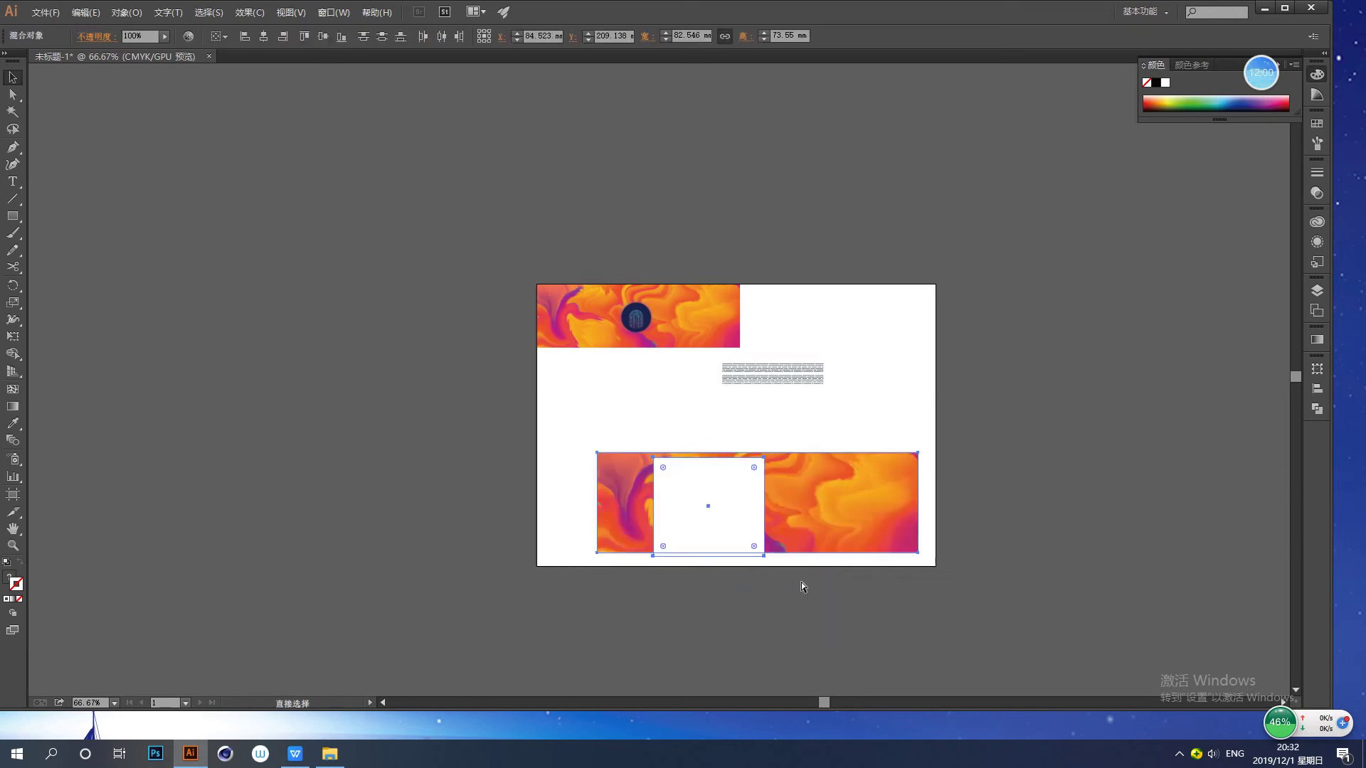
- Bring the lower background image to the front and try to make a clipping mask from it and the white rectangle
{"action": "left_click", "coordinate": [1078, 576]}
{"action": "left_click", "coordinate": [868, 507]}
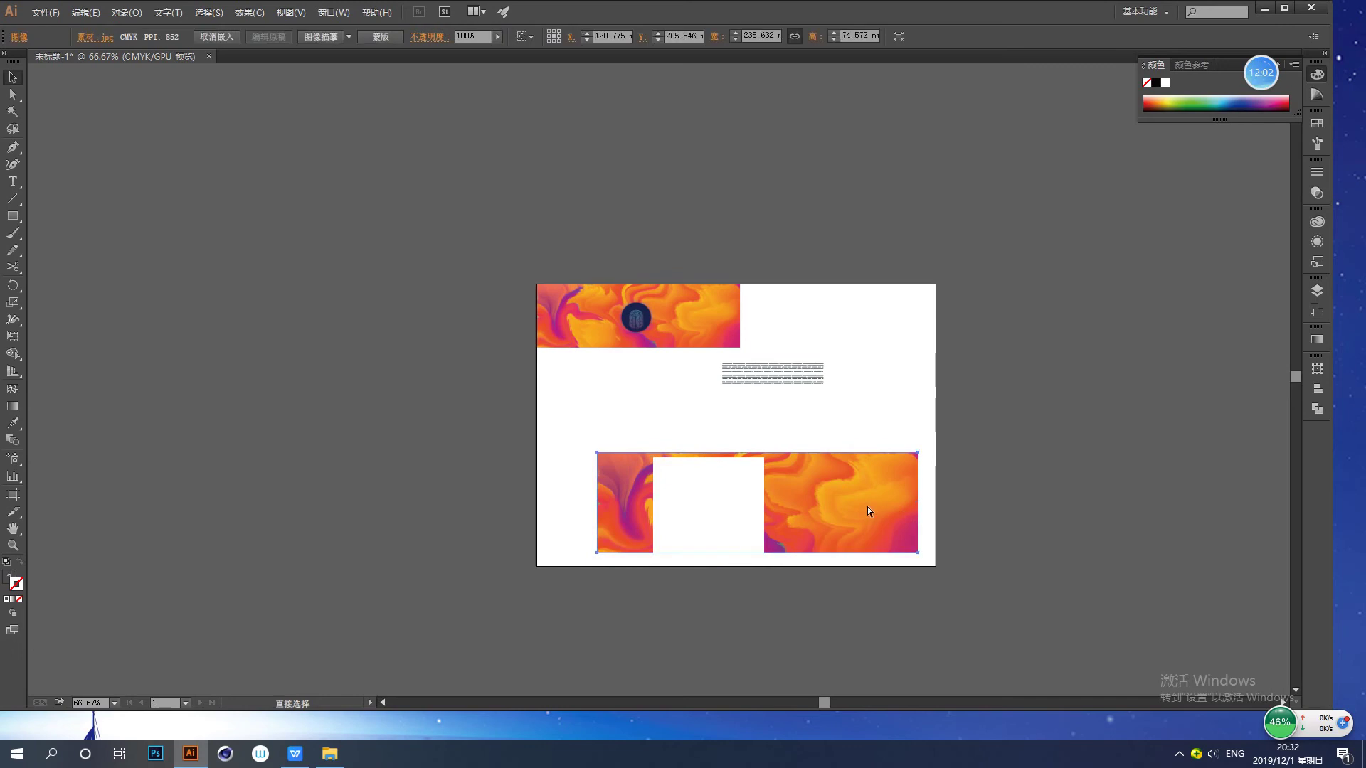
{"action": "key", "text": "ctrl+shift+bracketright"}
{"action": "left_click_drag", "start_coordinate": [819, 504], "coordinate": [849, 502]}
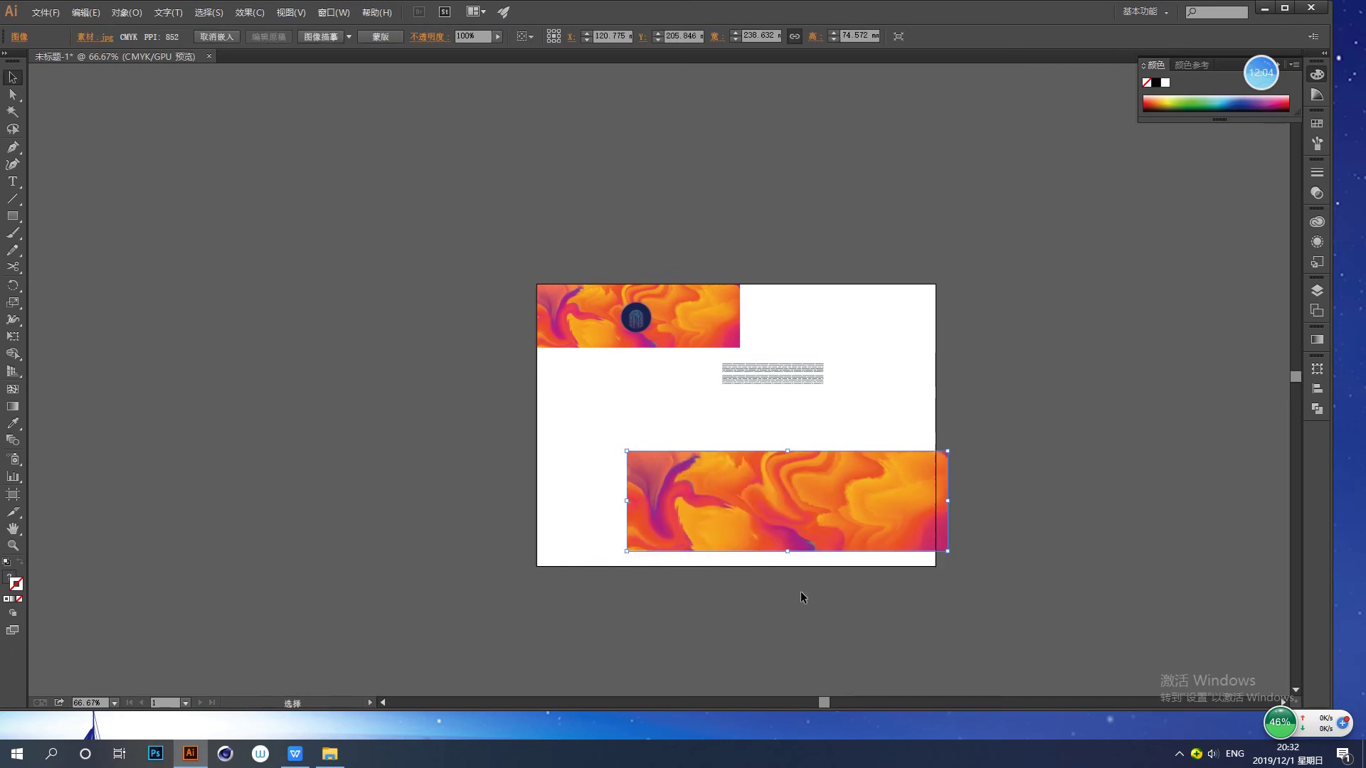
{"action": "left_click_drag", "start_coordinate": [718, 448], "coordinate": [719, 449]}
{"action": "right_click", "coordinate": [793, 499]}
{"action": "left_click", "coordinate": [847, 582]}
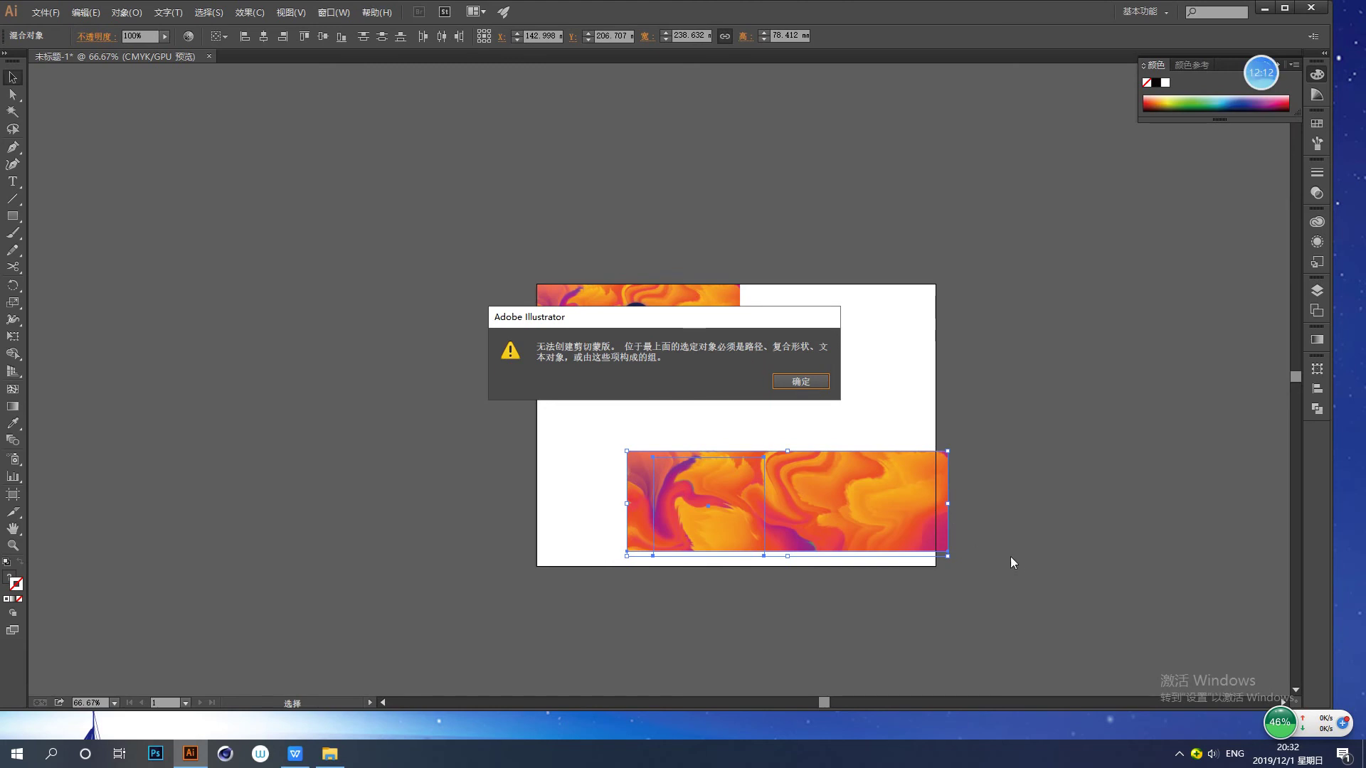
{"action": "left_click", "coordinate": [798, 379]}
{"action": "left_click", "coordinate": [872, 531]}
{"action": "left_click", "coordinate": [1091, 558]}
- Move the background image off the white rectangle and delete the rectangle
{"action": "left_click_drag", "start_coordinate": [808, 496], "coordinate": [877, 371]}
{"action": "left_click_drag", "start_coordinate": [751, 527], "coordinate": [554, 360]}
{"action": "key", "text": "Delete"}
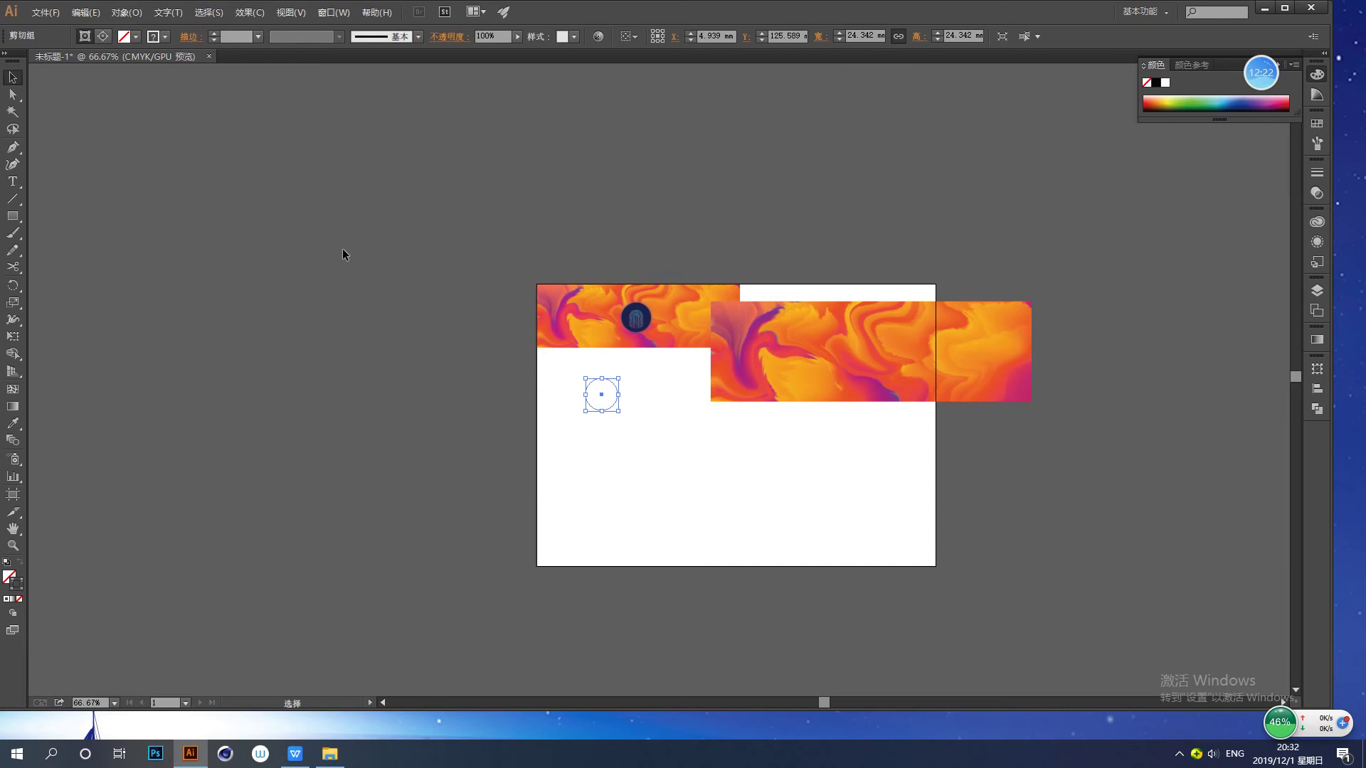
- Move the background image to the artboard's lower left edge and scale it down to slightly wider than the reference image
{"action": "left_click_drag", "start_coordinate": [921, 347], "coordinate": [679, 518]}
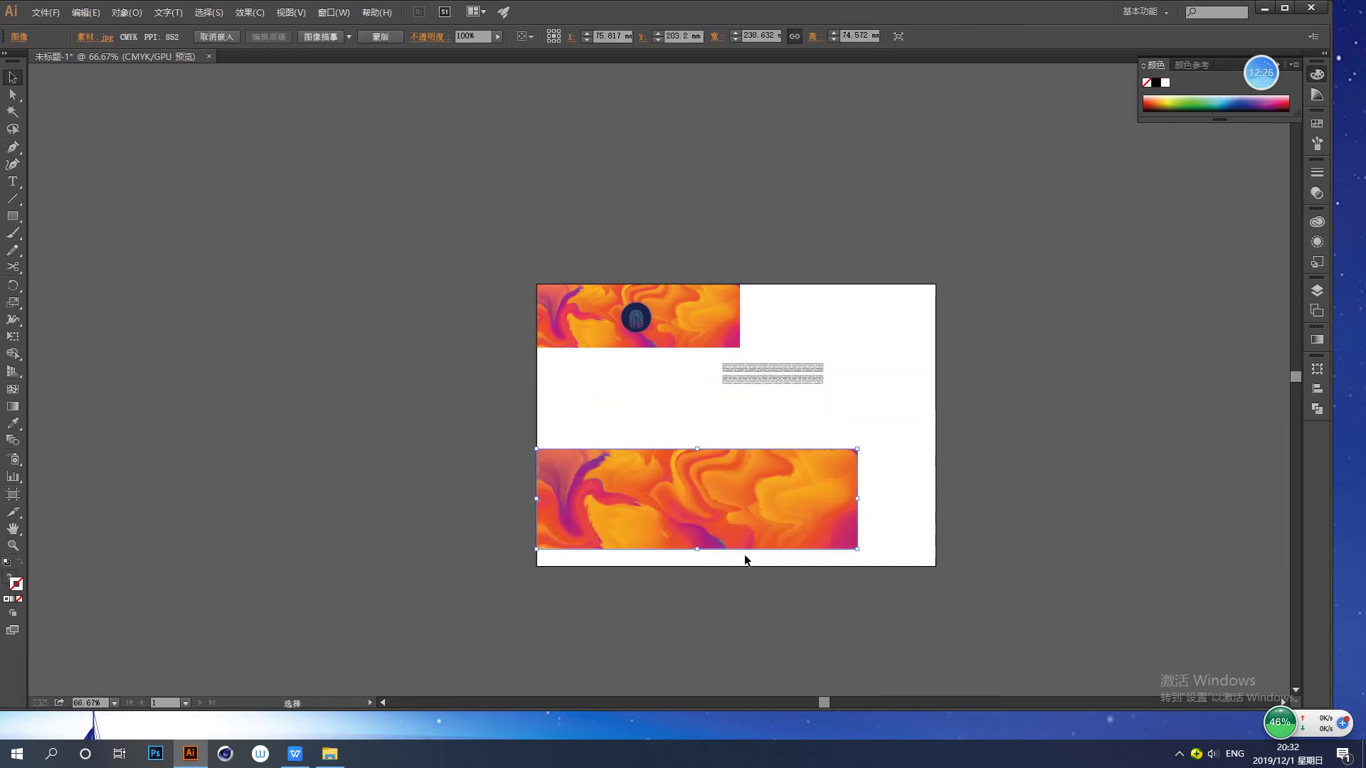
{"action": "left_click_drag", "start_coordinate": [857, 551], "coordinate": [776, 524]}
{"action": "left_click", "coordinate": [840, 518]}
{"action": "key", "text": "ctrl+equal"}
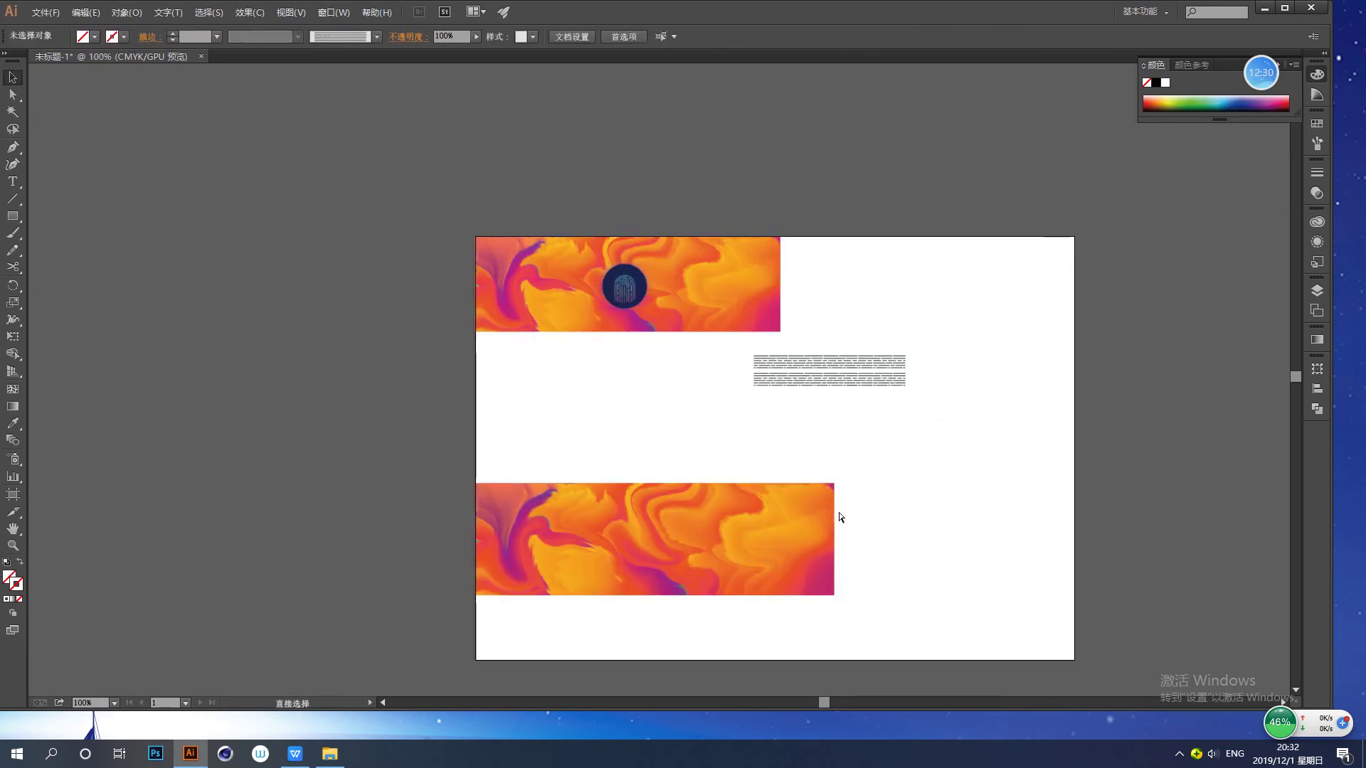
- Draw a circle about 35.3 mm wide near the middle of the lower background image and fill it with dark navy 1D263D
{"action": "left_click", "coordinate": [13, 216]}
{"action": "left_click_drag", "start_coordinate": [13, 217], "coordinate": [76, 253]}
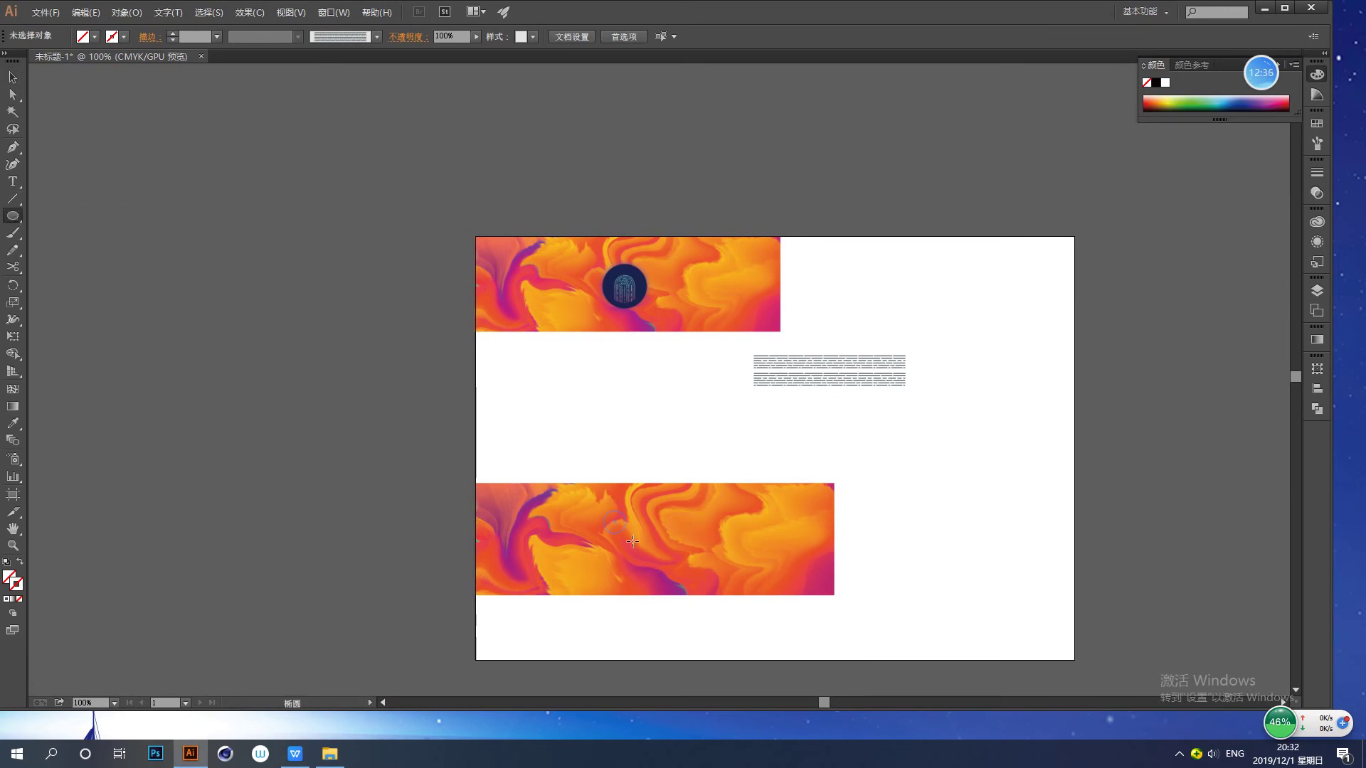
{"action": "left_click_drag", "start_coordinate": [674, 576], "coordinate": [674, 578]}
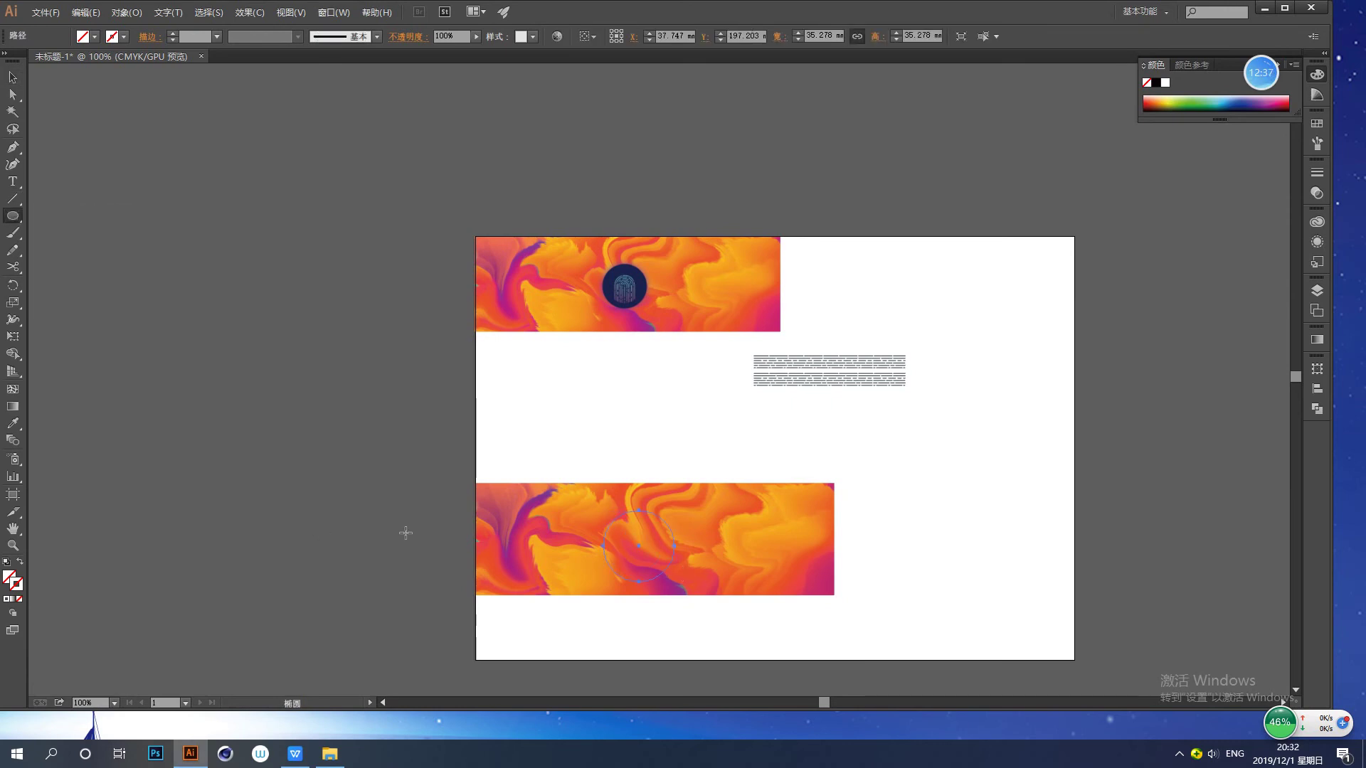
{"action": "double_click", "coordinate": [9, 579]}
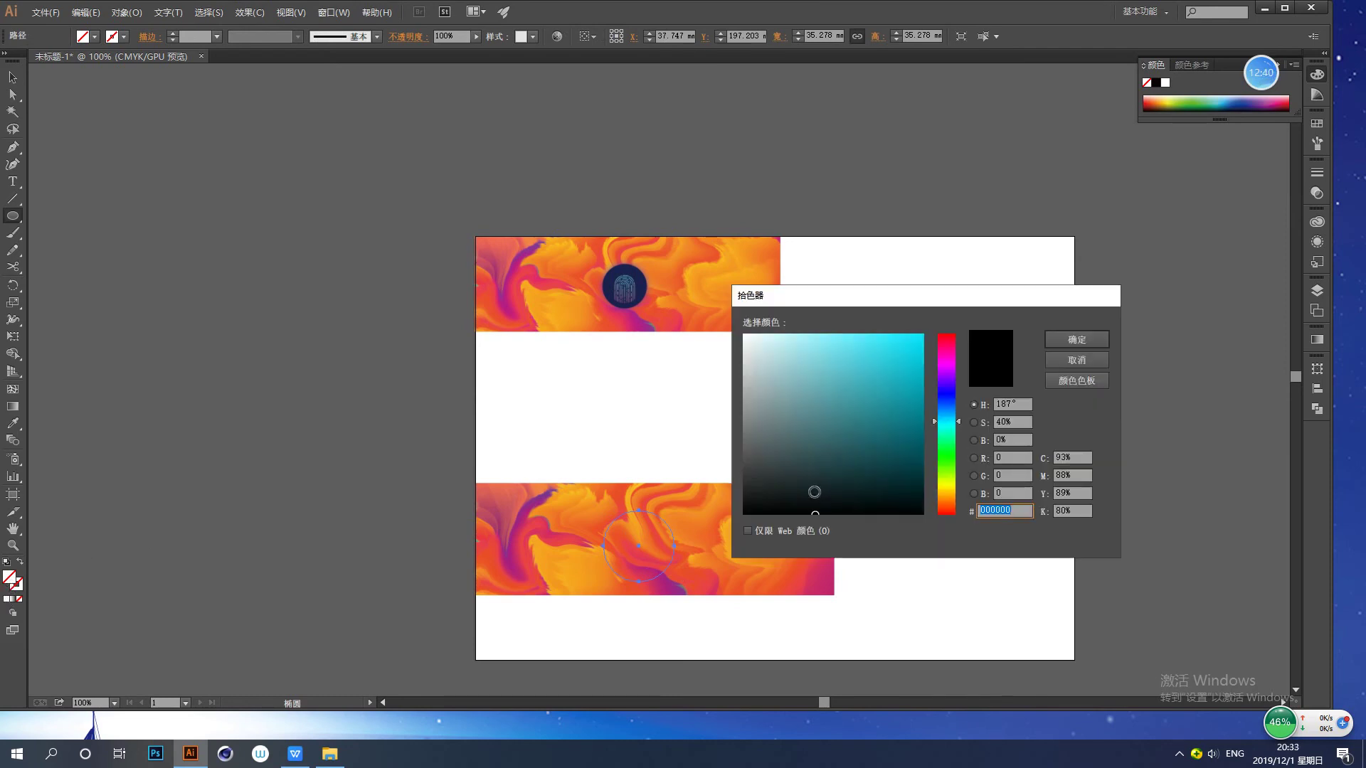
{"action": "left_click", "coordinate": [953, 403]}
{"action": "left_click", "coordinate": [841, 472]}
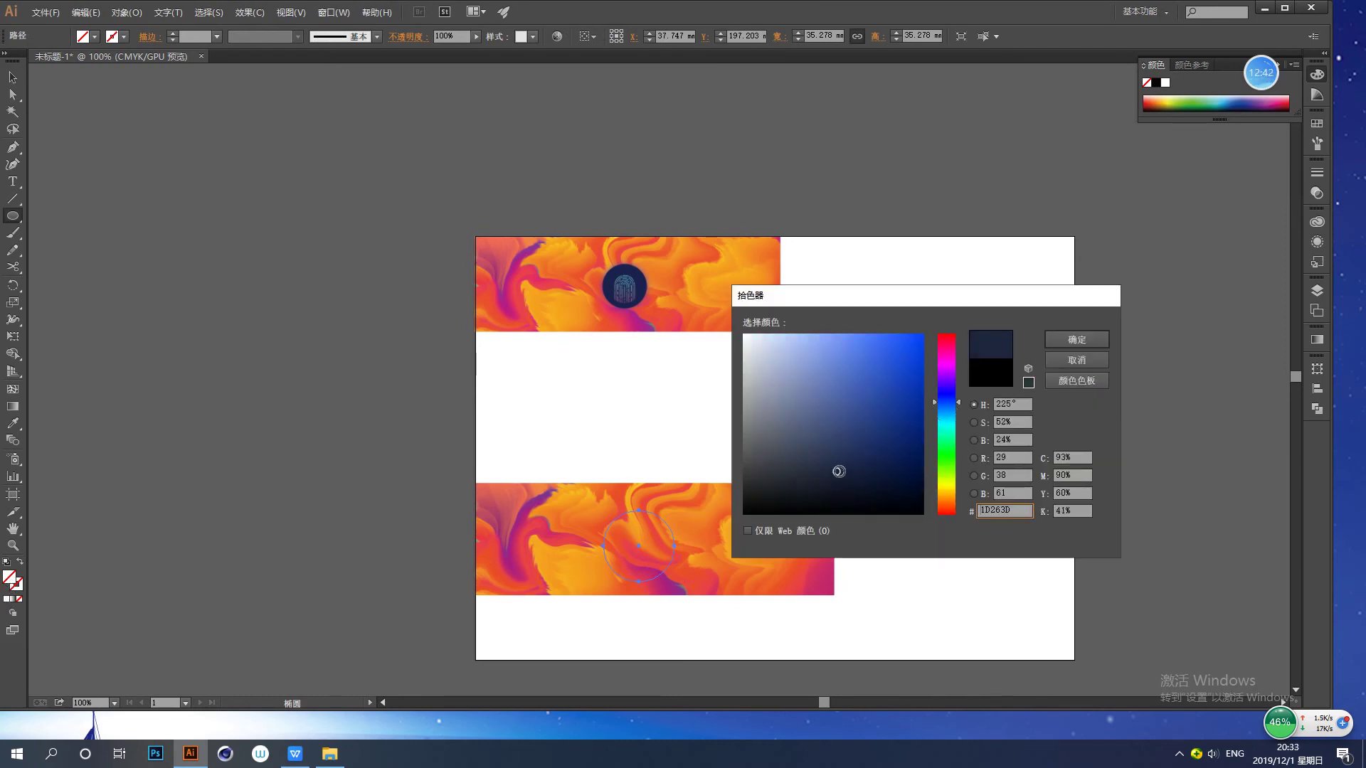
{"action": "left_click", "coordinate": [1074, 339]}
- Scale the navy circle down around its centre to about 28.2 mm in diameter
{"action": "left_click", "coordinate": [13, 77]}
{"action": "left_click_drag", "start_coordinate": [675, 510], "coordinate": [667, 517]}
{"action": "left_click", "coordinate": [867, 532]}
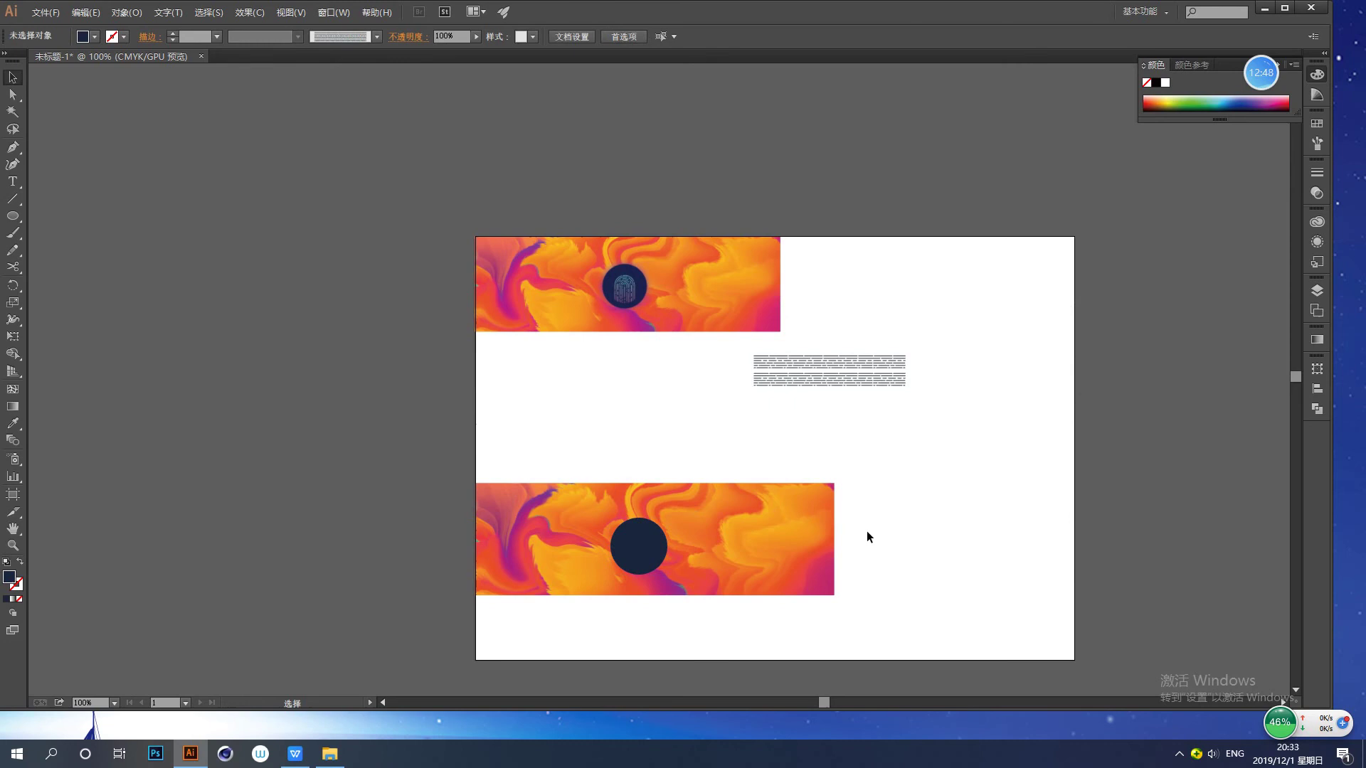
- Move the white clipped fingerprint group onto the navy circle and bring it to the front
{"action": "left_click", "coordinate": [574, 391]}
{"action": "left_click_drag", "start_coordinate": [591, 415], "coordinate": [656, 563]}
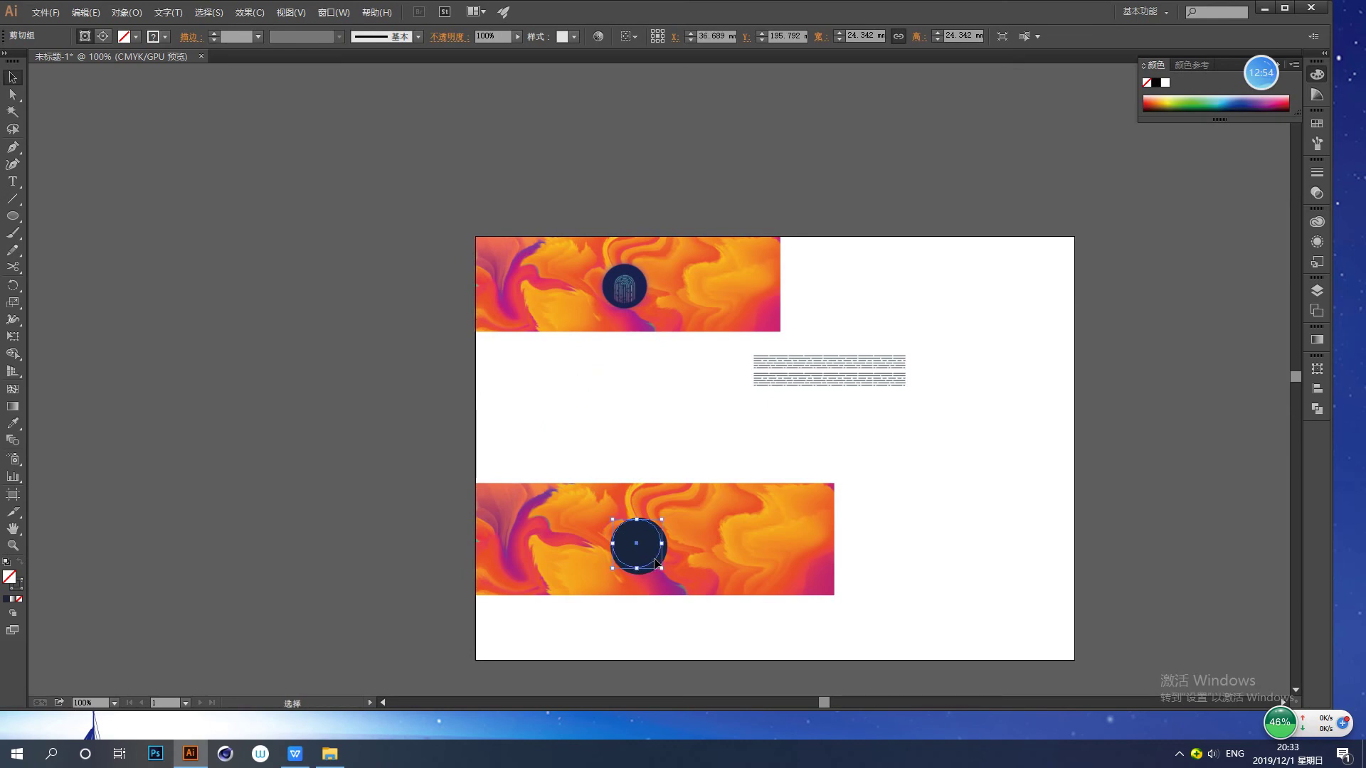
{"action": "key", "text": "ctrl+shift+]"}
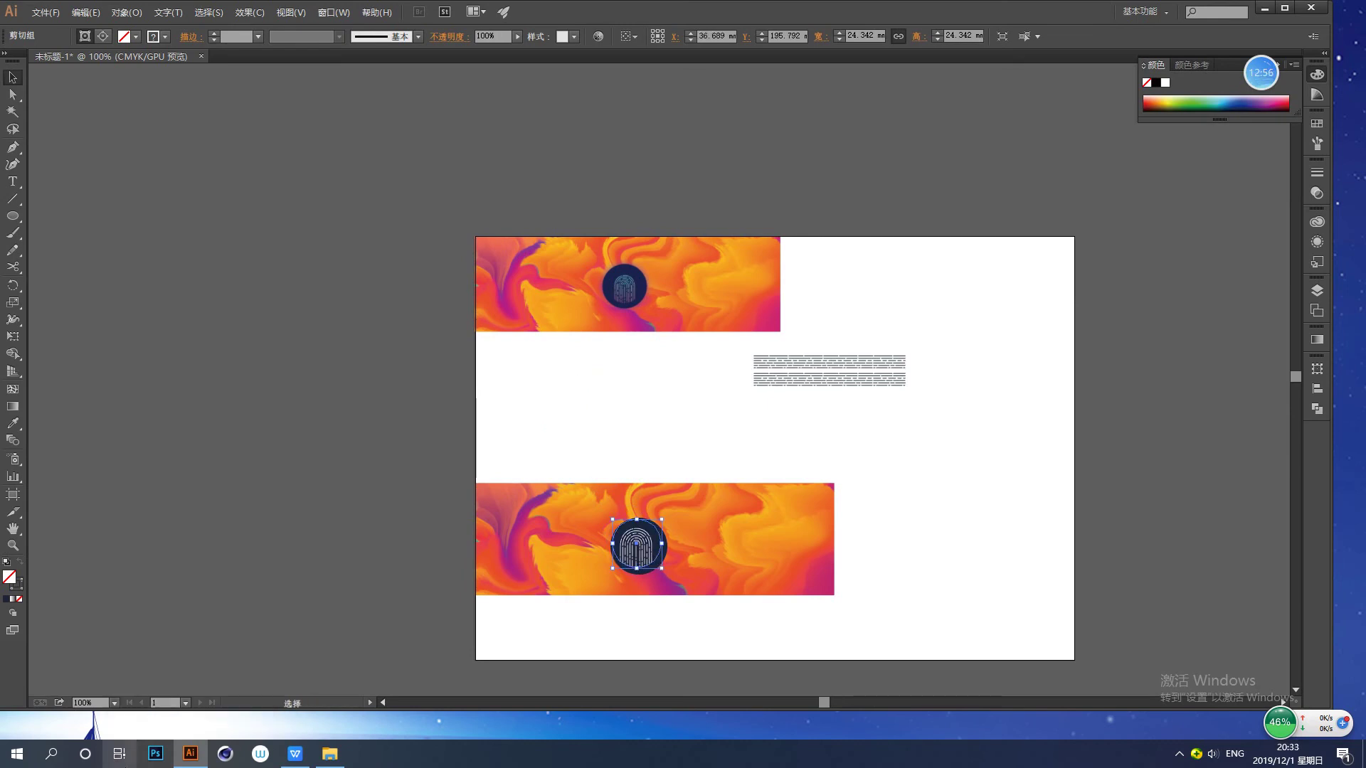
- Centre the fingerprint group and the navy circle horizontally on each other
{"action": "left_click_drag", "start_coordinate": [682, 578], "coordinate": [622, 538]}
{"action": "key", "text": "ctrl+z"}
{"action": "key", "text": "ctrl+shift+a"}
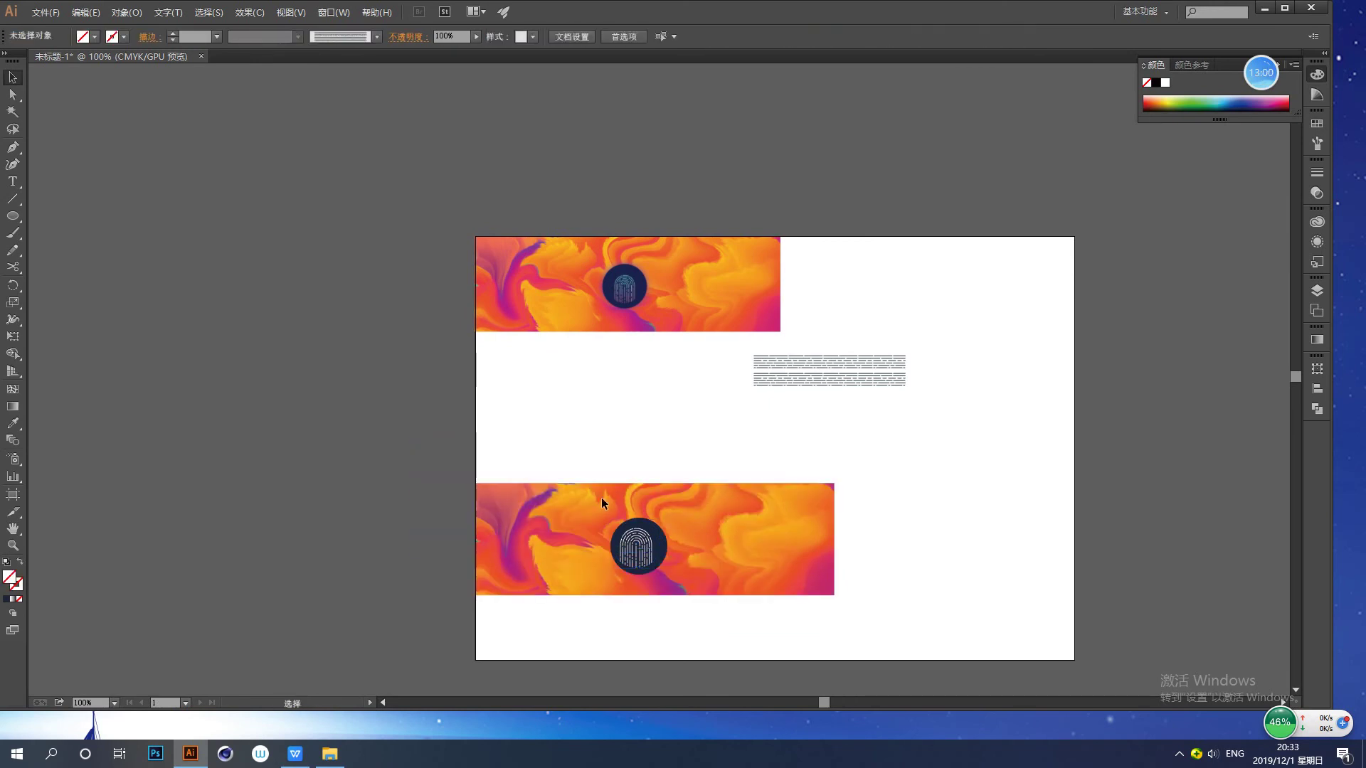
{"action": "left_click", "coordinate": [685, 588]}
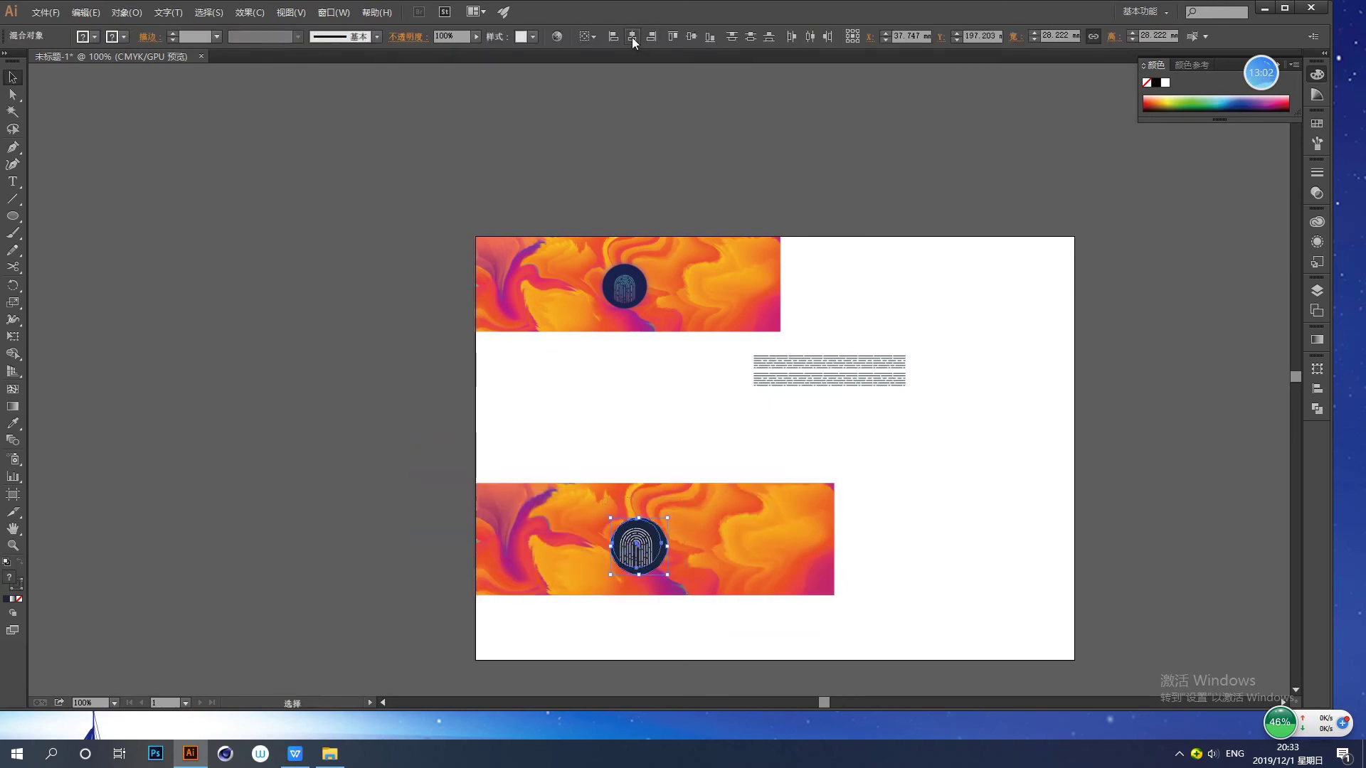
{"action": "left_click", "coordinate": [816, 130]}
- Nudge the fingerprint group down slightly inside the navy circle
{"action": "left_click", "coordinate": [647, 551]}
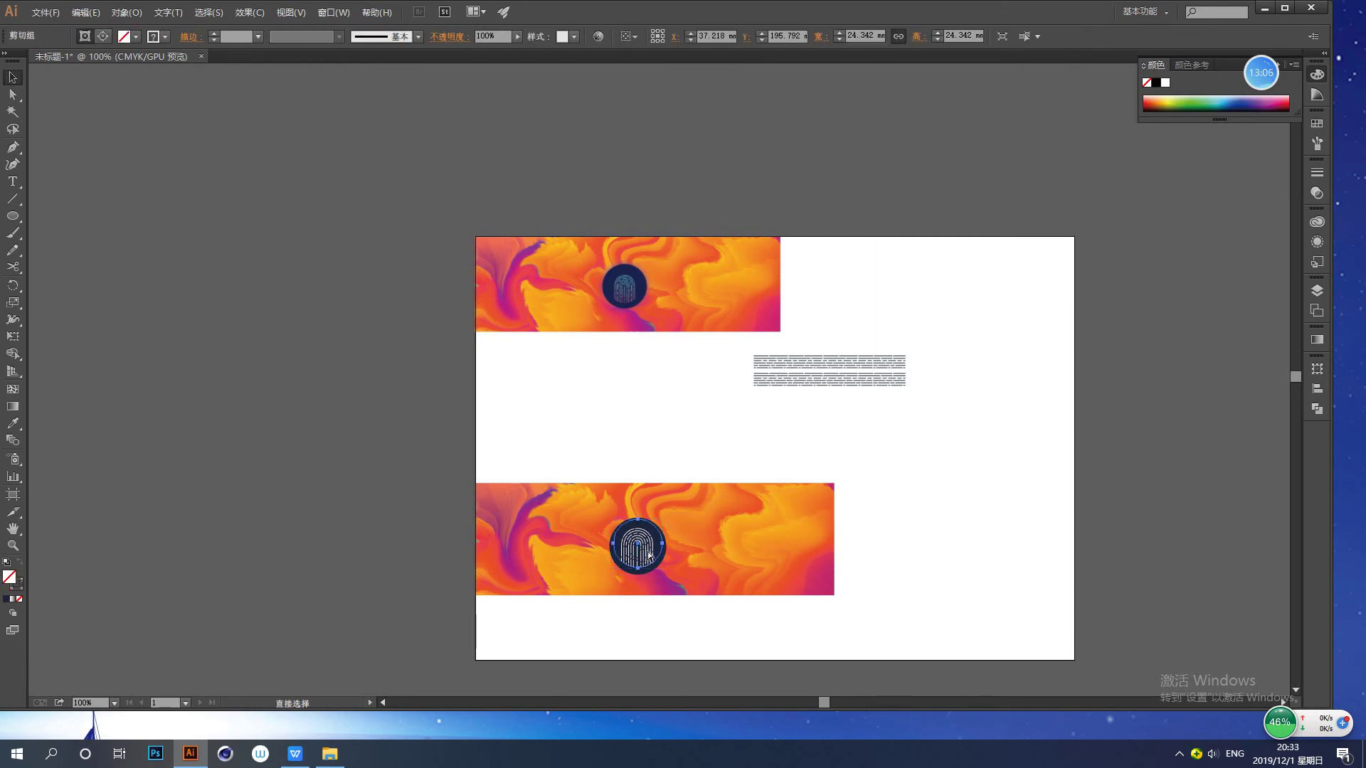
{"action": "key", "text": "ctrl+plus"}
{"action": "key", "text": "space"}
{"action": "left_click_drag", "start_coordinate": [647, 552], "coordinate": [670, 494]}
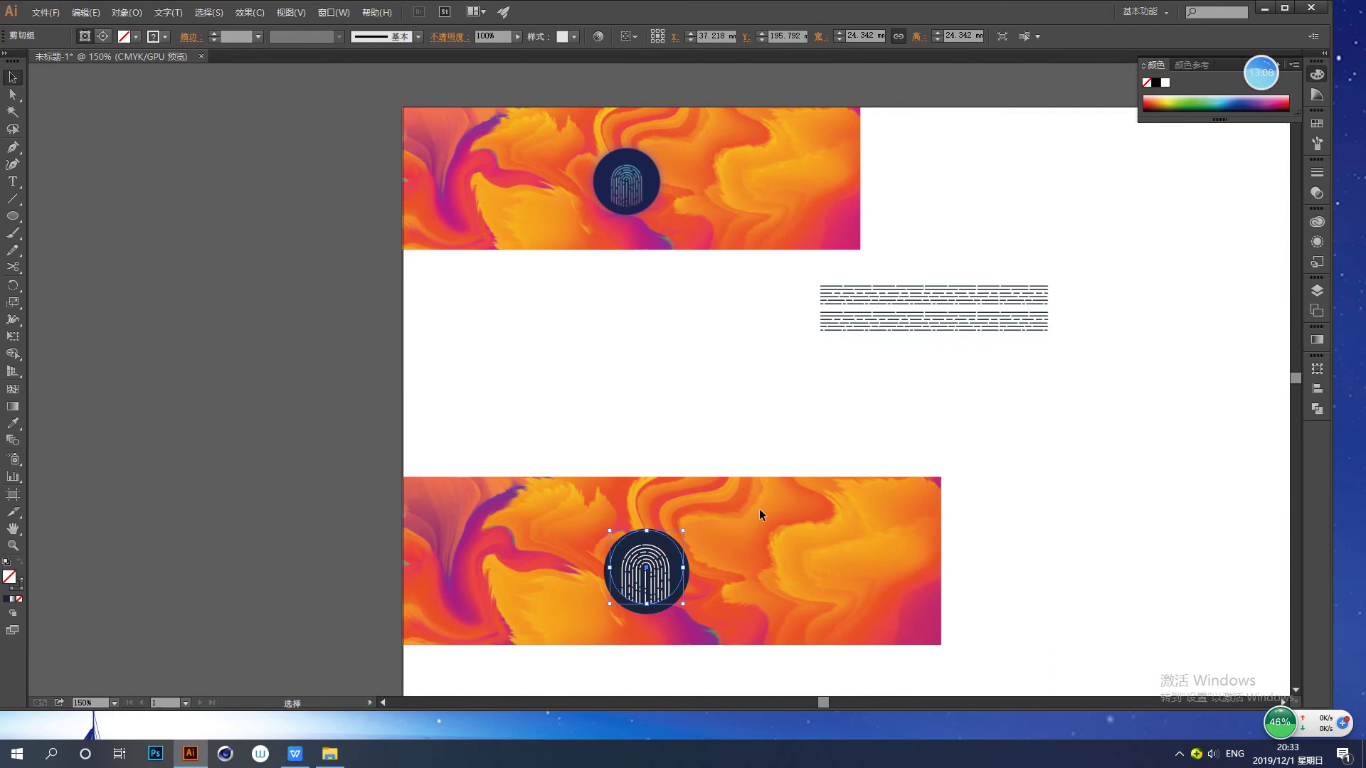
{"action": "key", "text": "Down"}
{"action": "key", "text": "Down"}
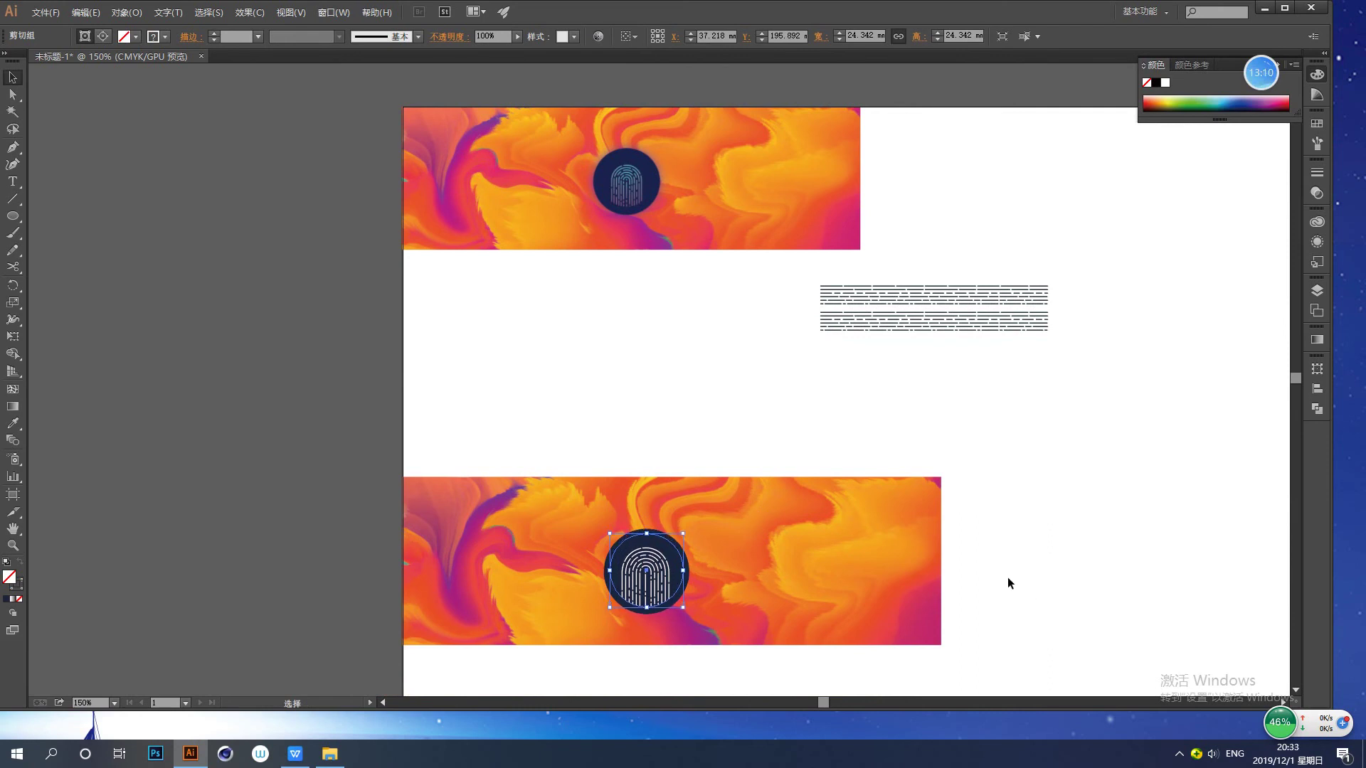
{"action": "left_click", "coordinate": [990, 532]}
- Isolate the fingerprint's clipping group and select the expanded line group inside it
{"action": "left_click", "coordinate": [667, 605]}
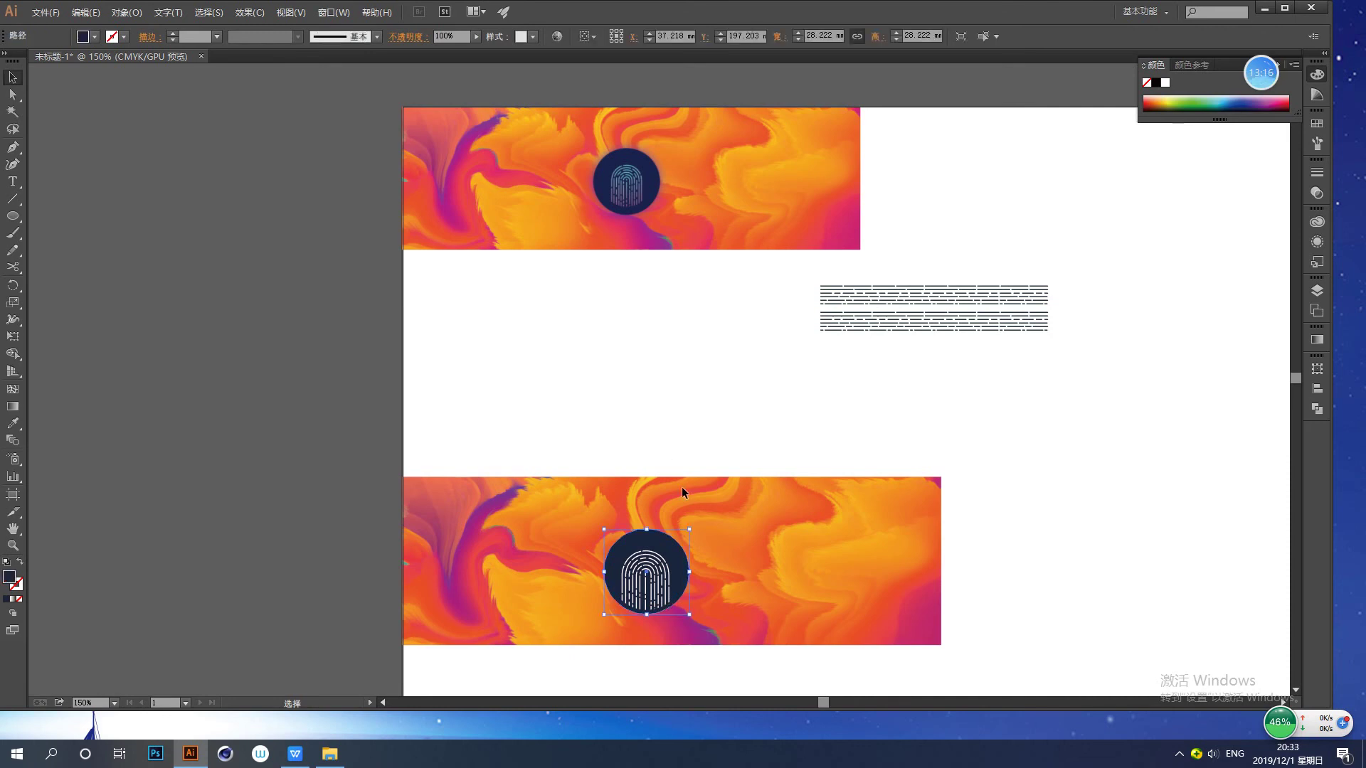
{"action": "left_click", "coordinate": [660, 565]}
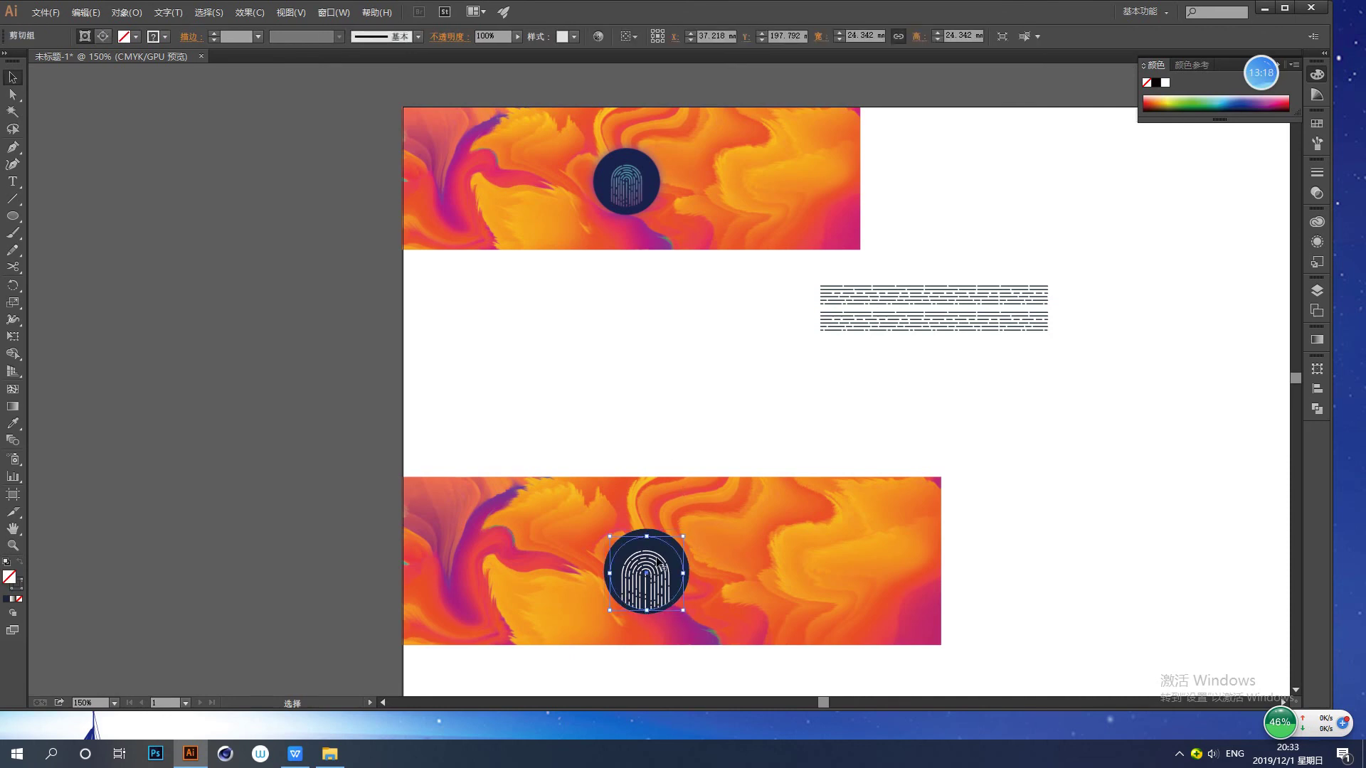
{"action": "double_click", "coordinate": [658, 562]}
{"action": "left_click", "coordinate": [657, 563]}
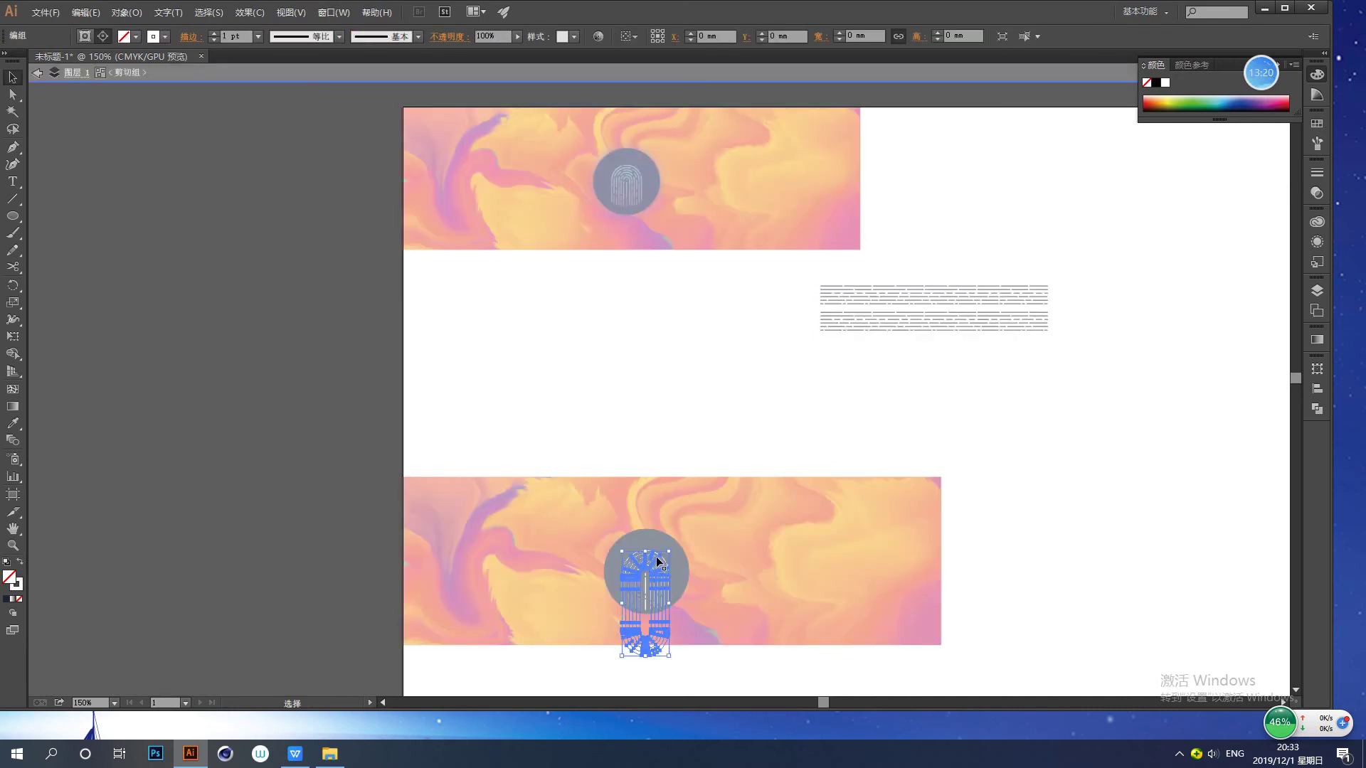
- Apply a linear white-to-black gradient to the stroke of the fingerprint lines and remove their fill
{"action": "left_click", "coordinate": [13, 601]}
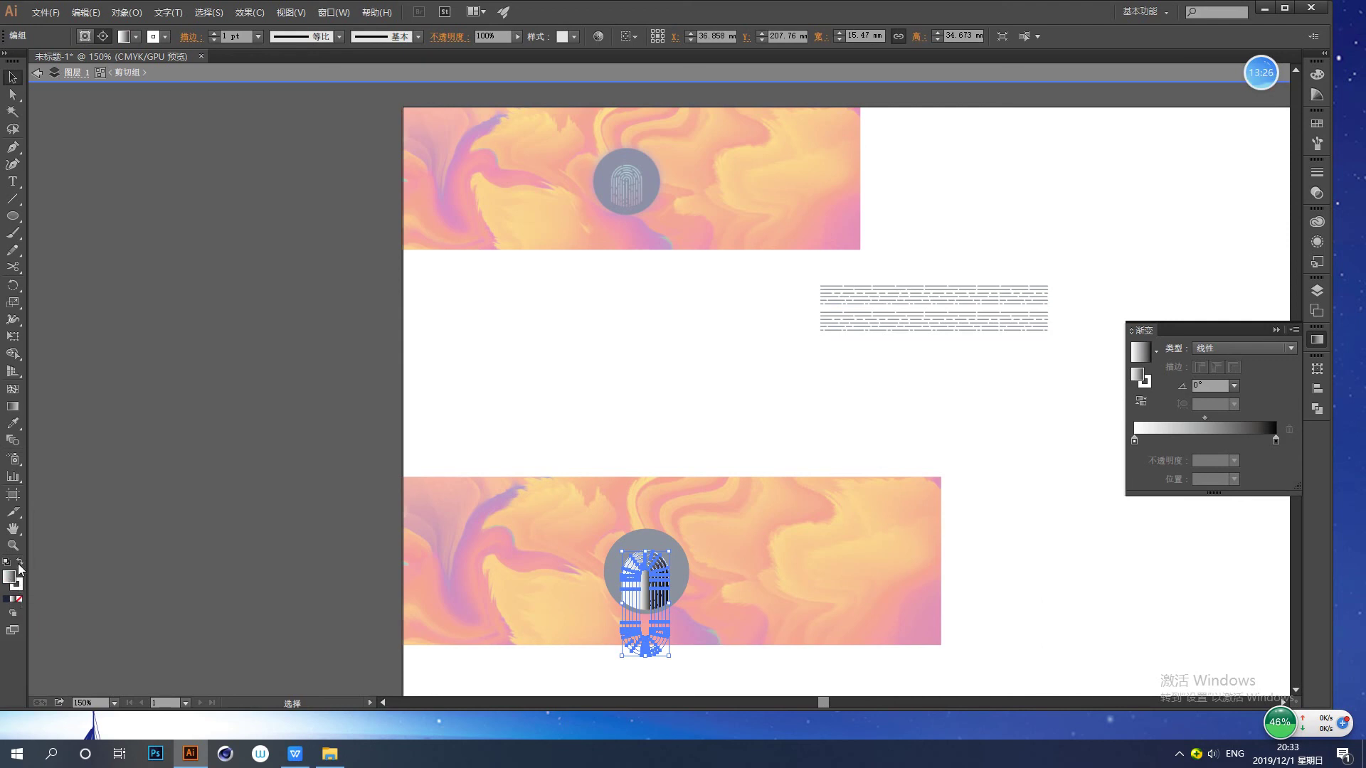
{"action": "left_click", "coordinate": [19, 562]}
{"action": "left_click", "coordinate": [19, 599]}
{"action": "left_click", "coordinate": [19, 584]}
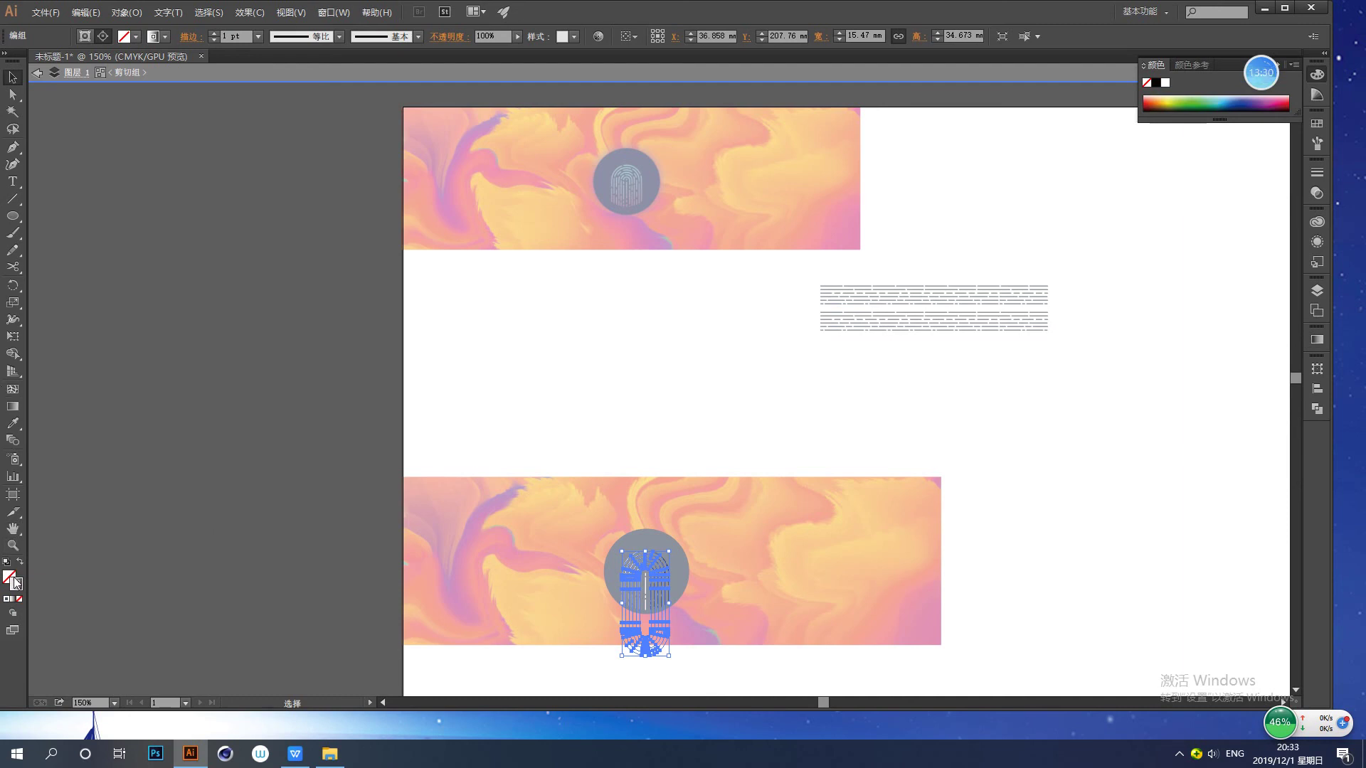
- Set the stroke gradient's start stop to turquoise in HSB, with hue about 173° and saturation and brightness at 100%
{"action": "left_click", "coordinate": [1316, 341]}
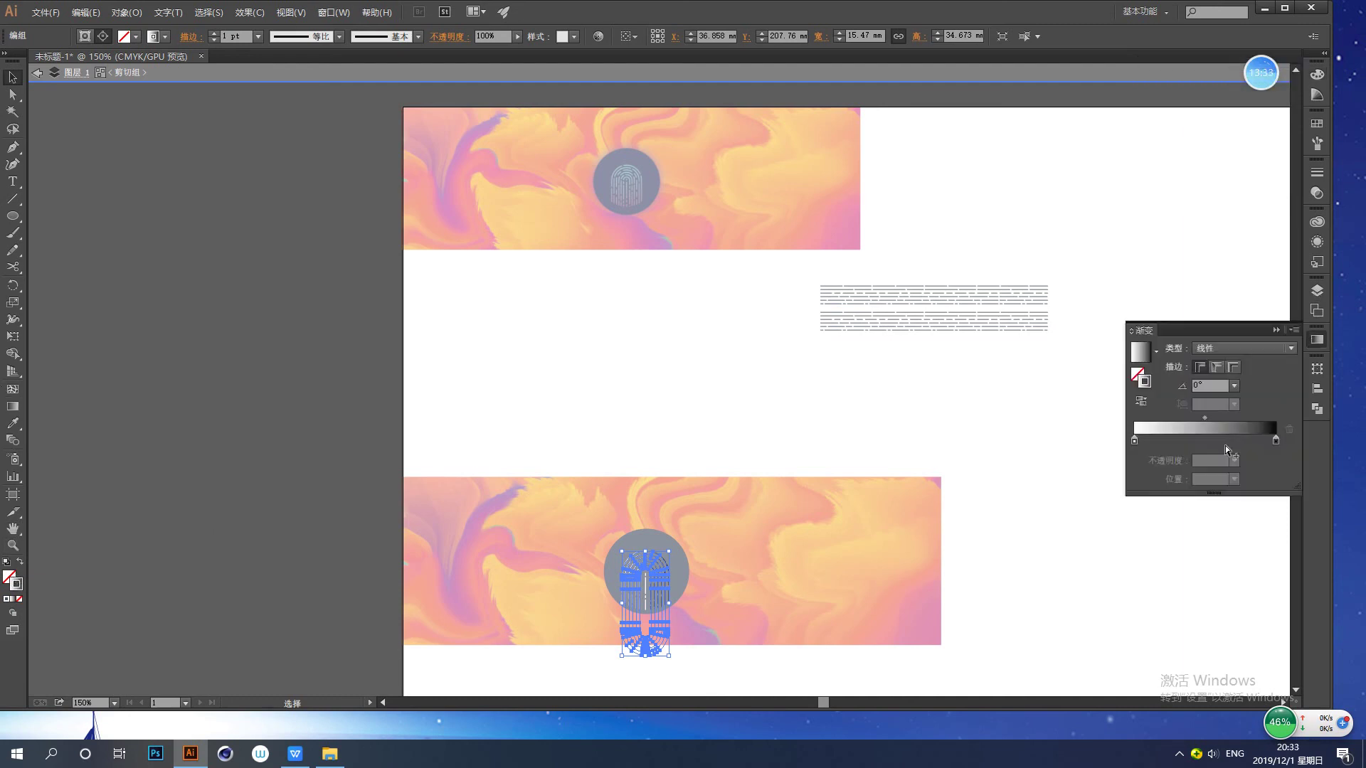
{"action": "double_click", "coordinate": [1133, 440]}
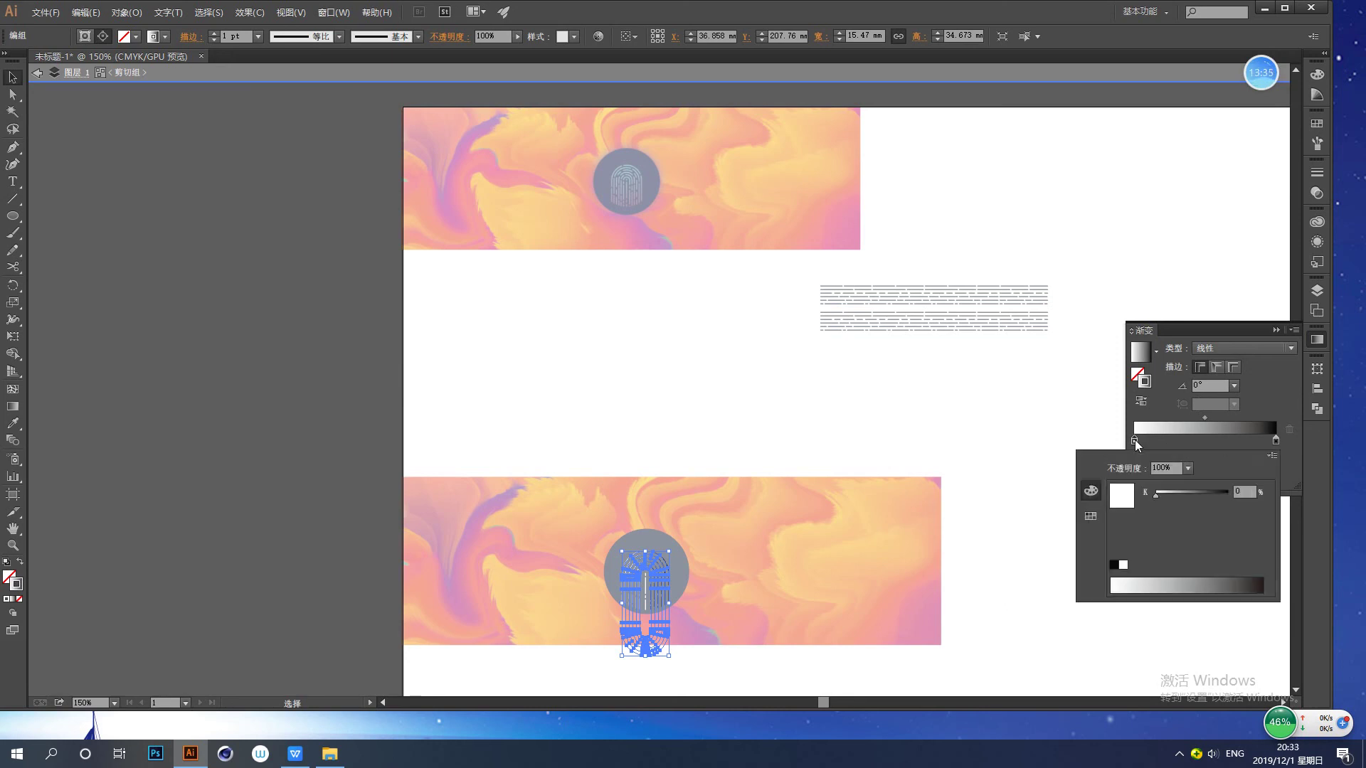
{"action": "left_click", "coordinate": [1273, 454]}
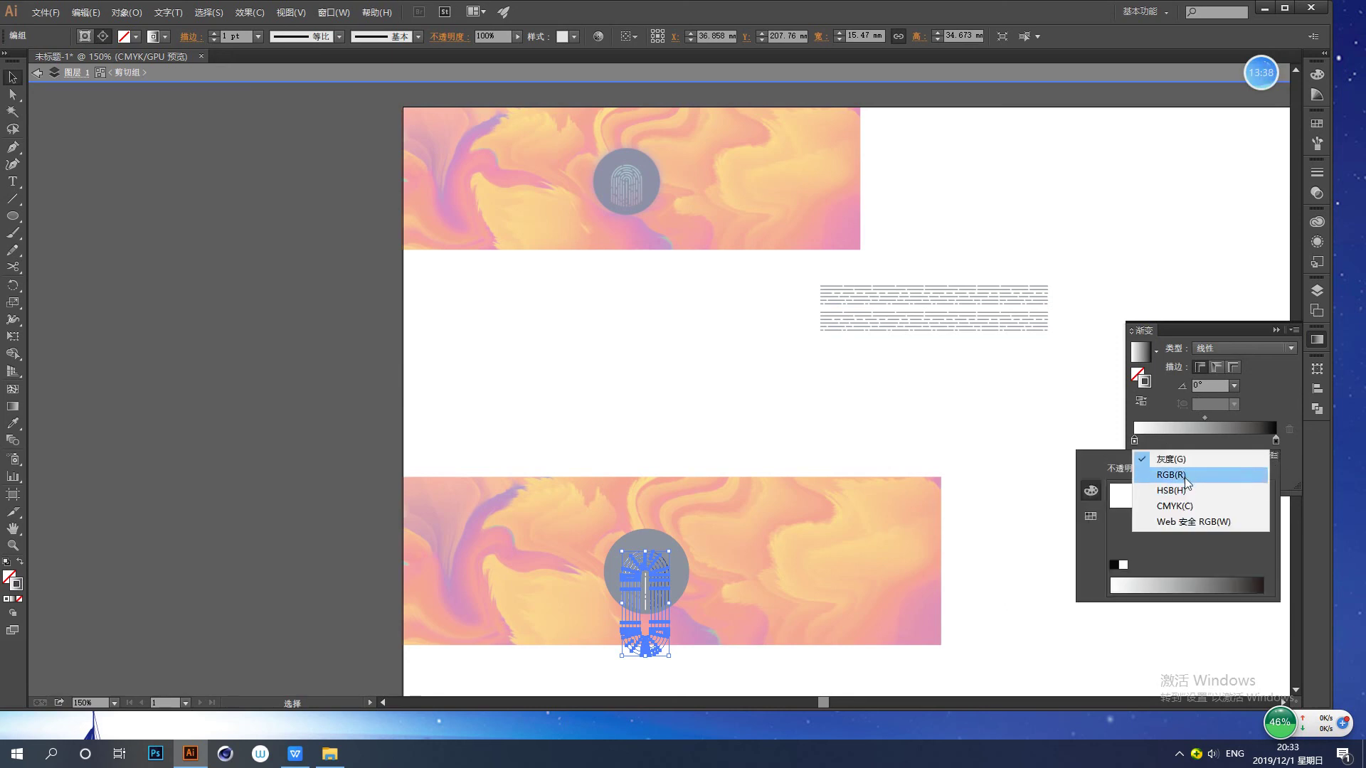
{"action": "left_click", "coordinate": [1185, 486]}
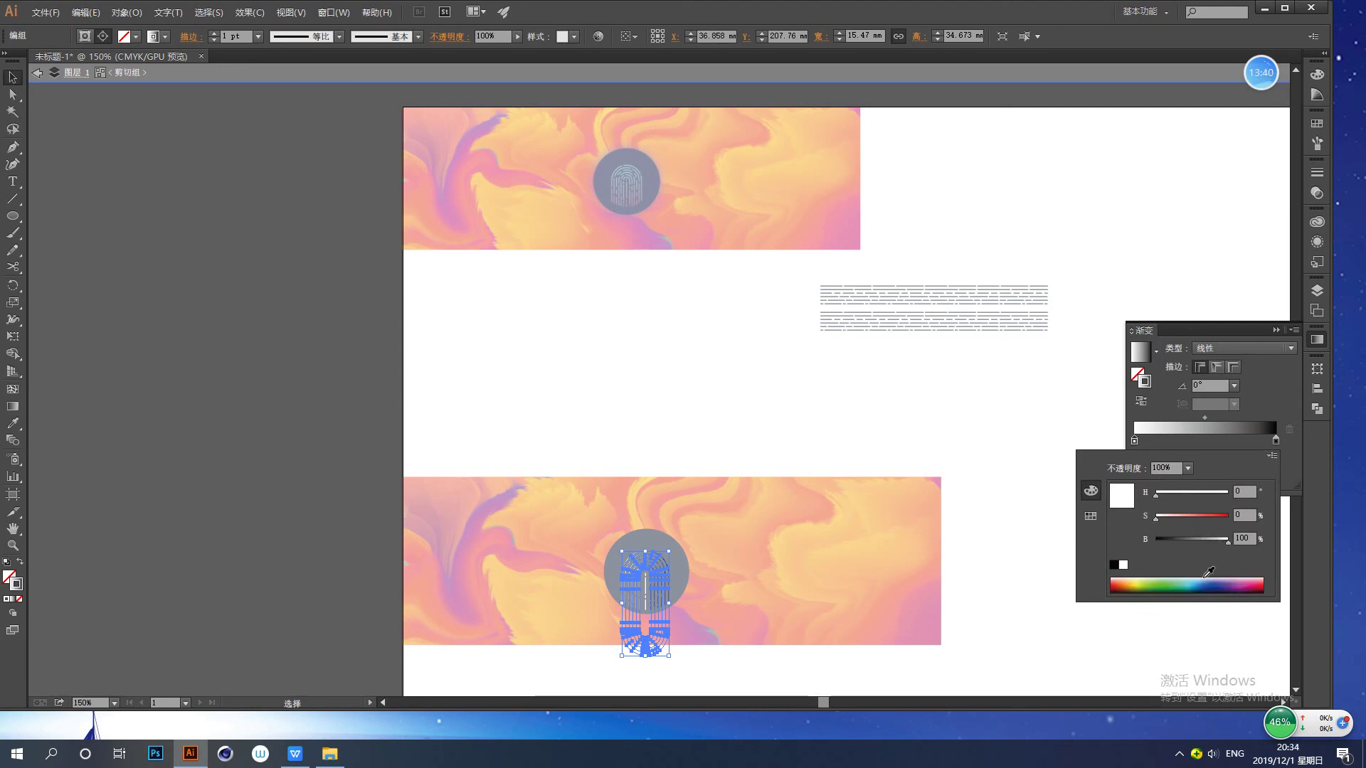
{"action": "left_click", "coordinate": [1195, 583]}
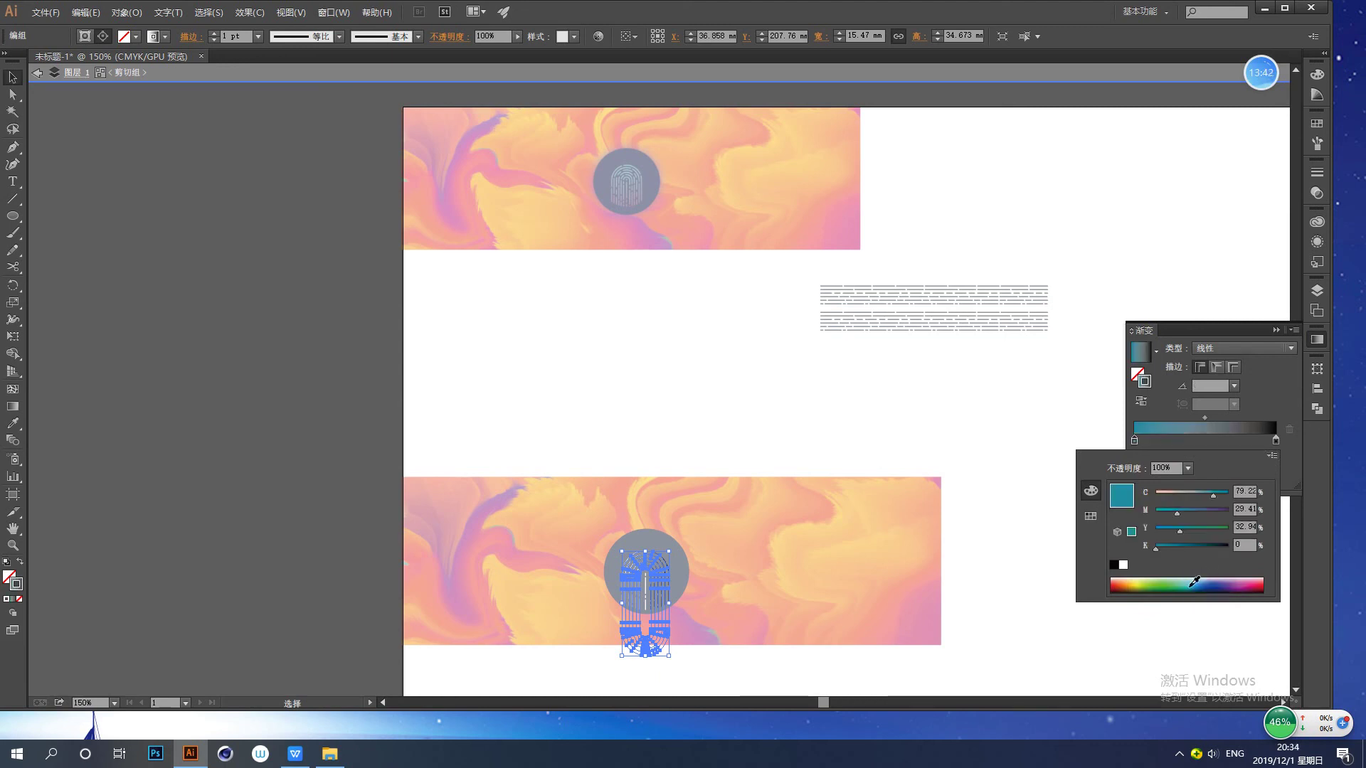
{"action": "left_click_drag", "start_coordinate": [1197, 538], "coordinate": [1231, 543]}
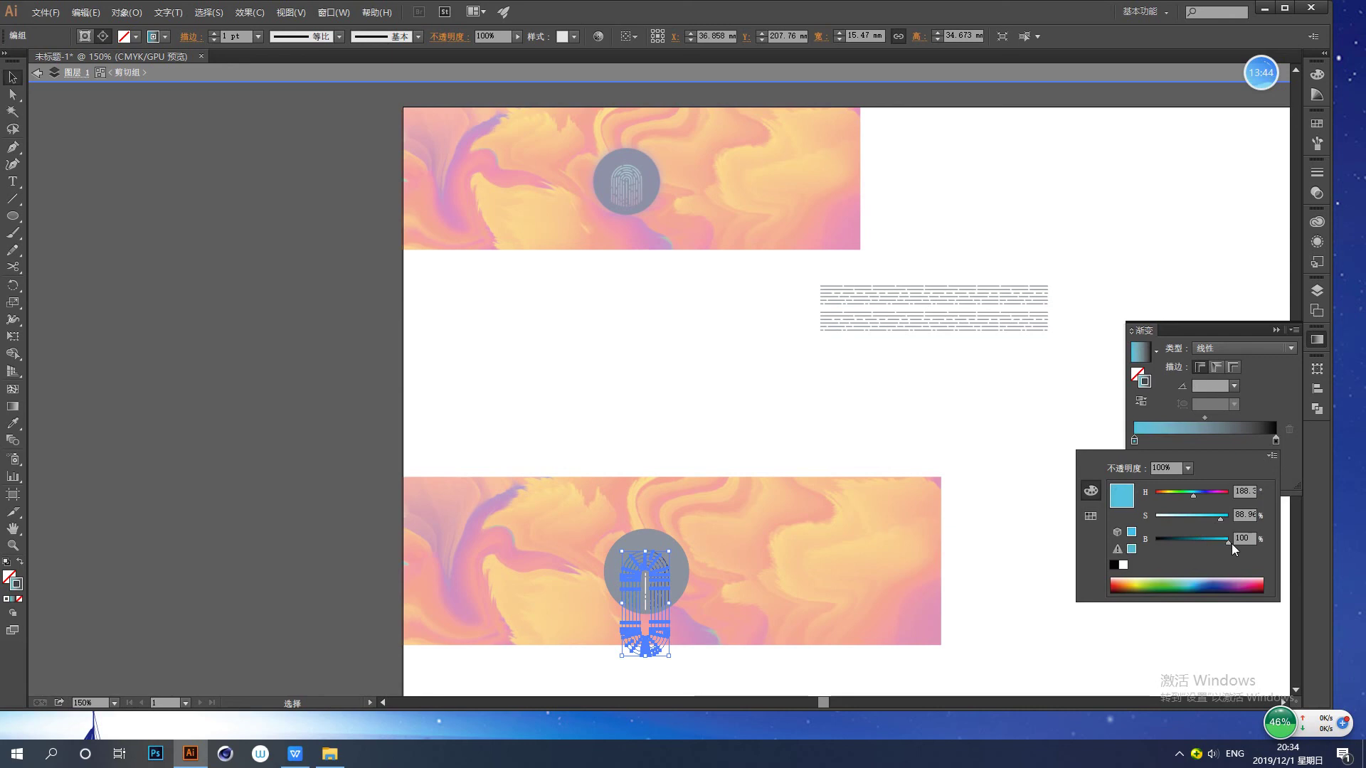
{"action": "left_click", "coordinate": [1187, 579]}
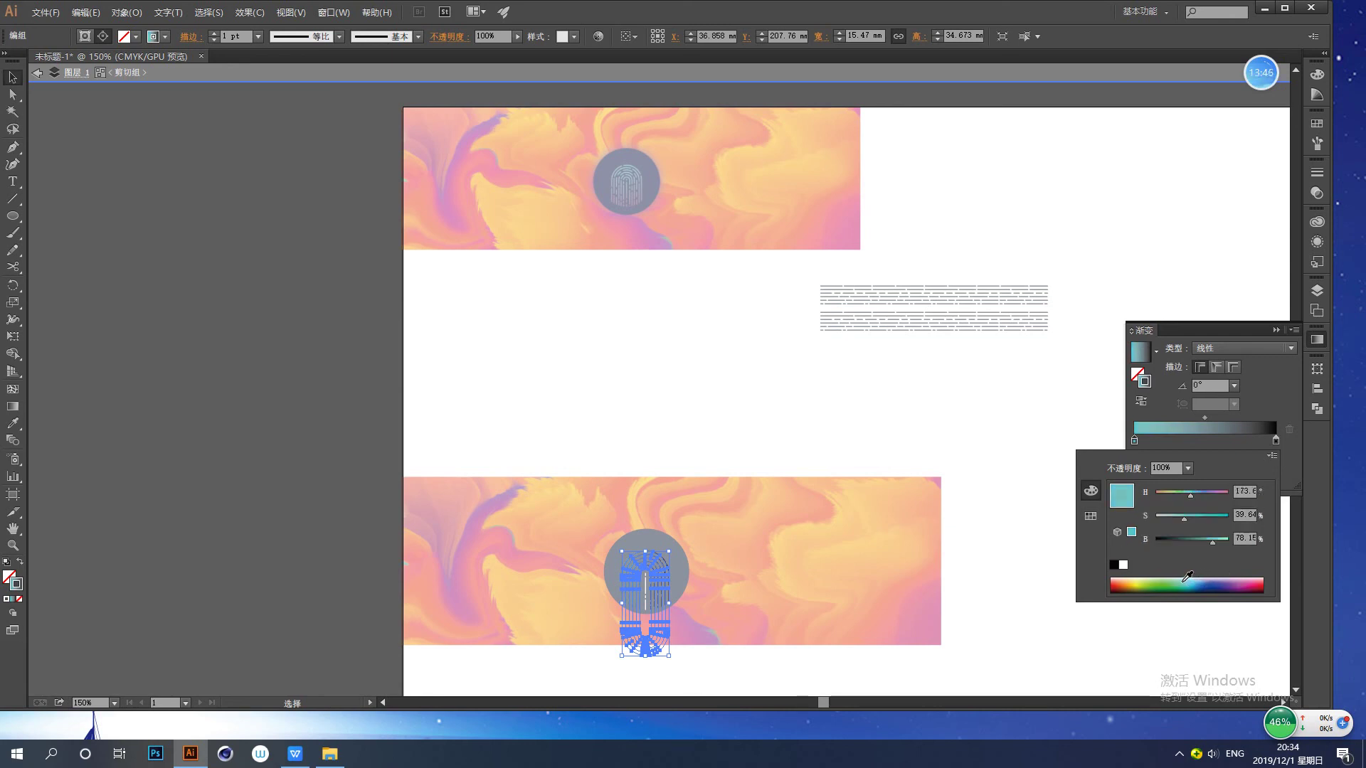
{"action": "left_click_drag", "start_coordinate": [1185, 518], "coordinate": [1229, 542]}
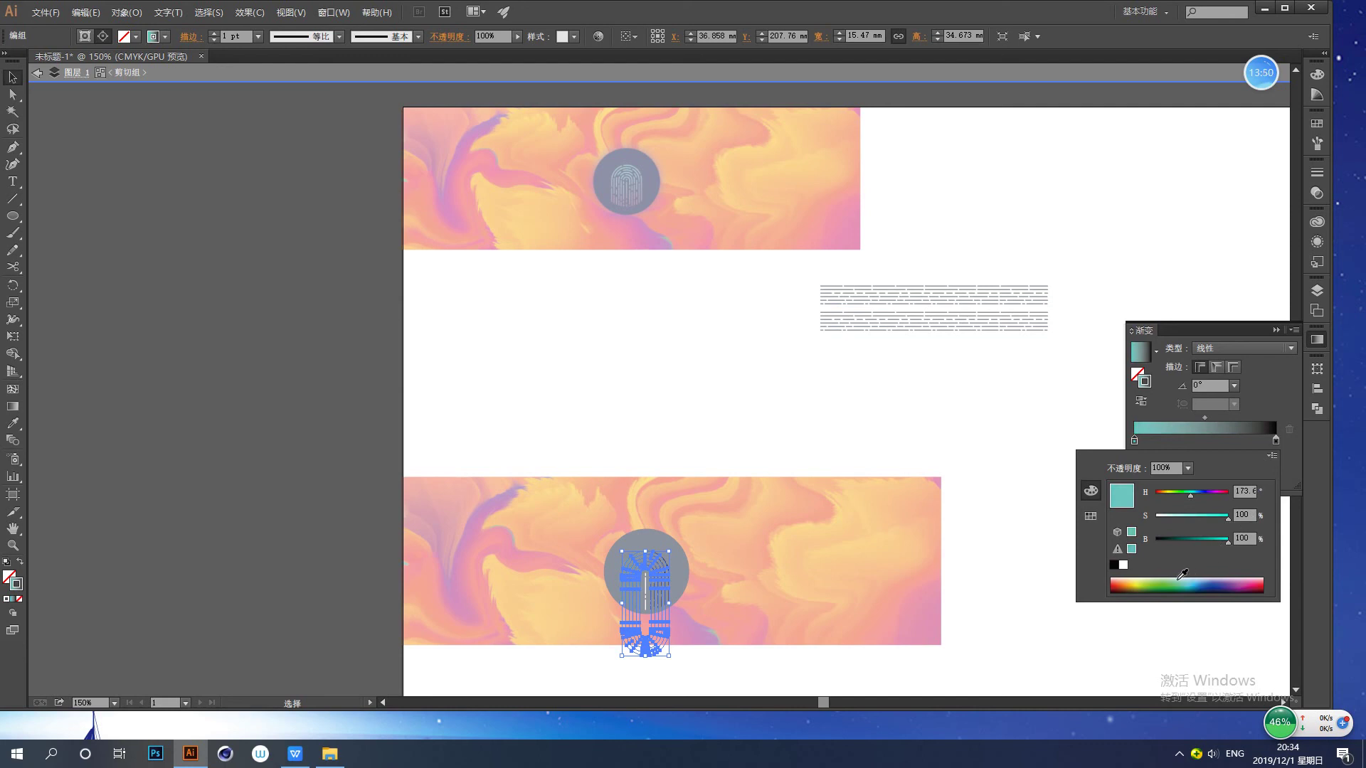
{"action": "left_click", "coordinate": [1266, 378]}
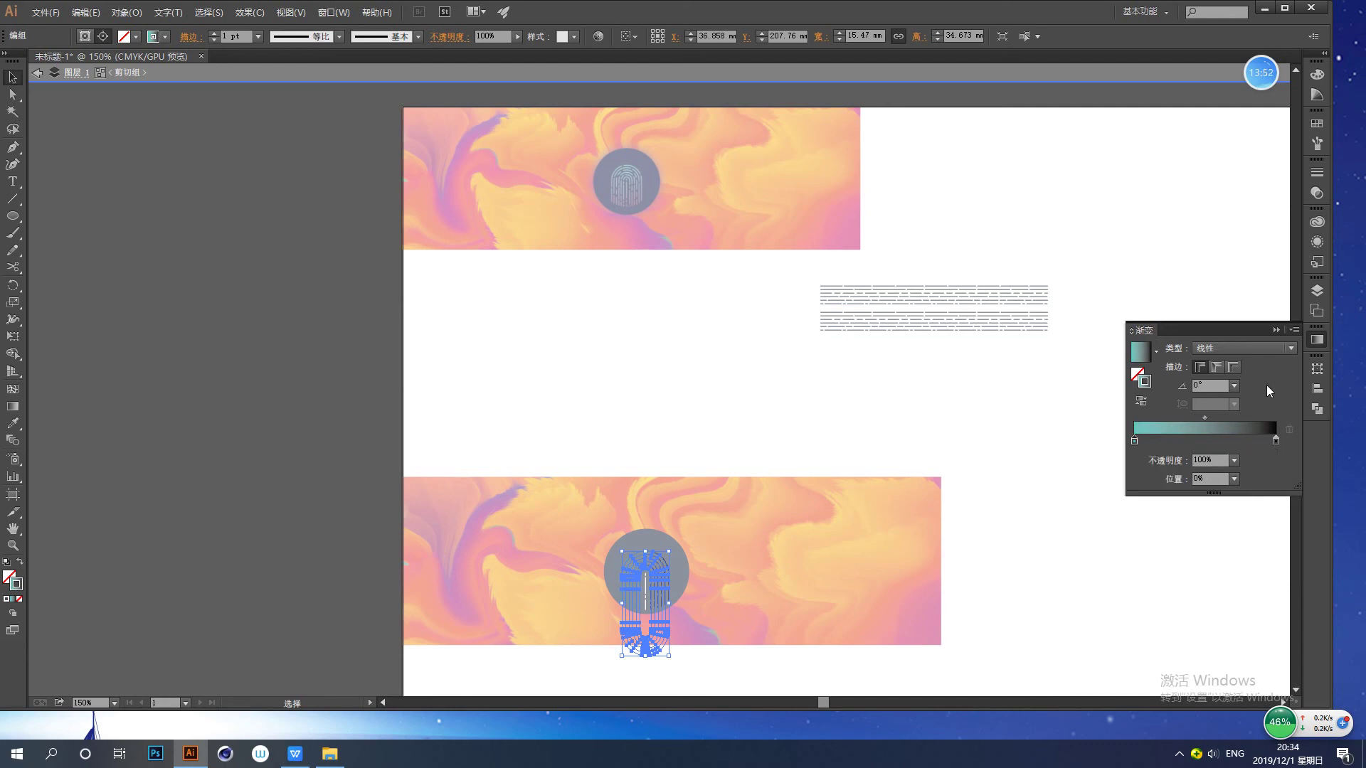
- Set the stroke gradient's end stop to magenta in HSB, with hue about 306° and saturation and brightness at 100%, and leave isolation
{"action": "double_click", "coordinate": [1275, 441]}
{"action": "left_click", "coordinate": [1272, 456]}
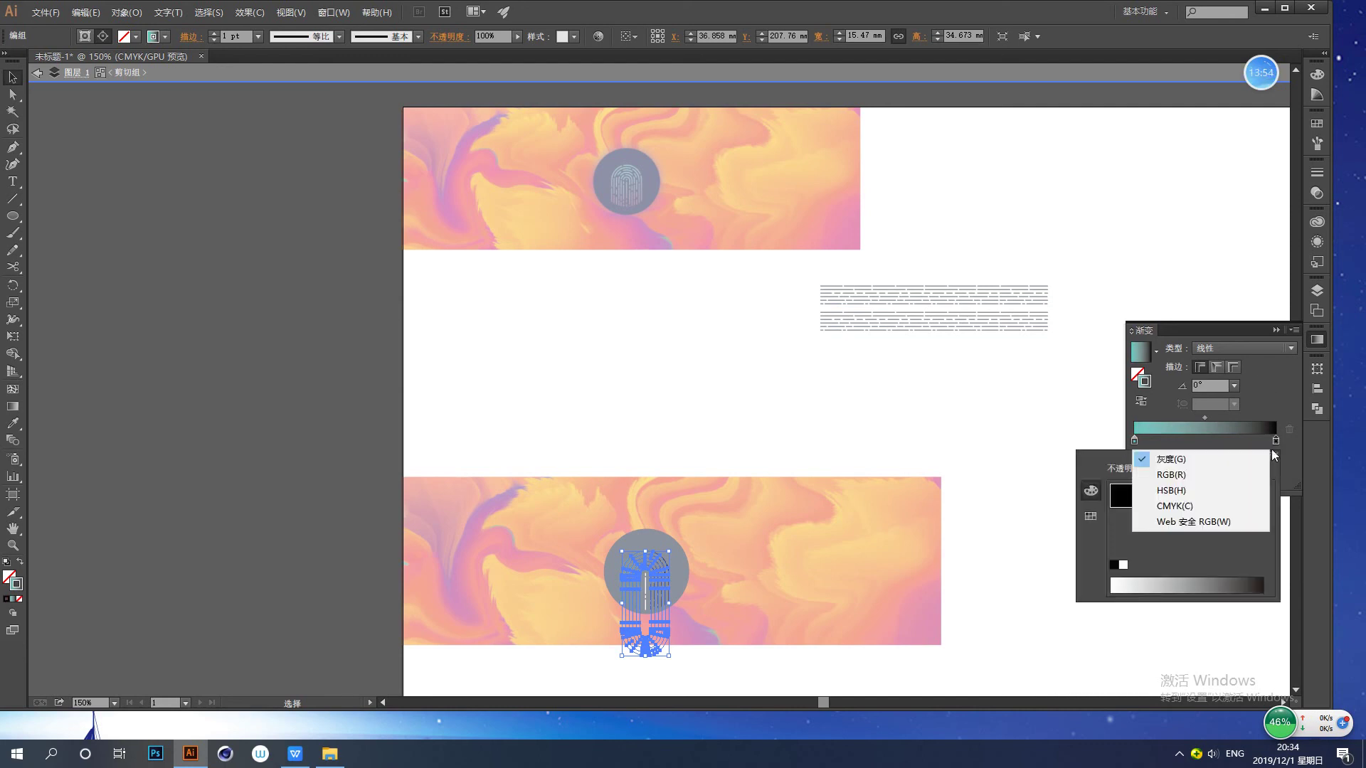
{"action": "left_click", "coordinate": [1196, 488]}
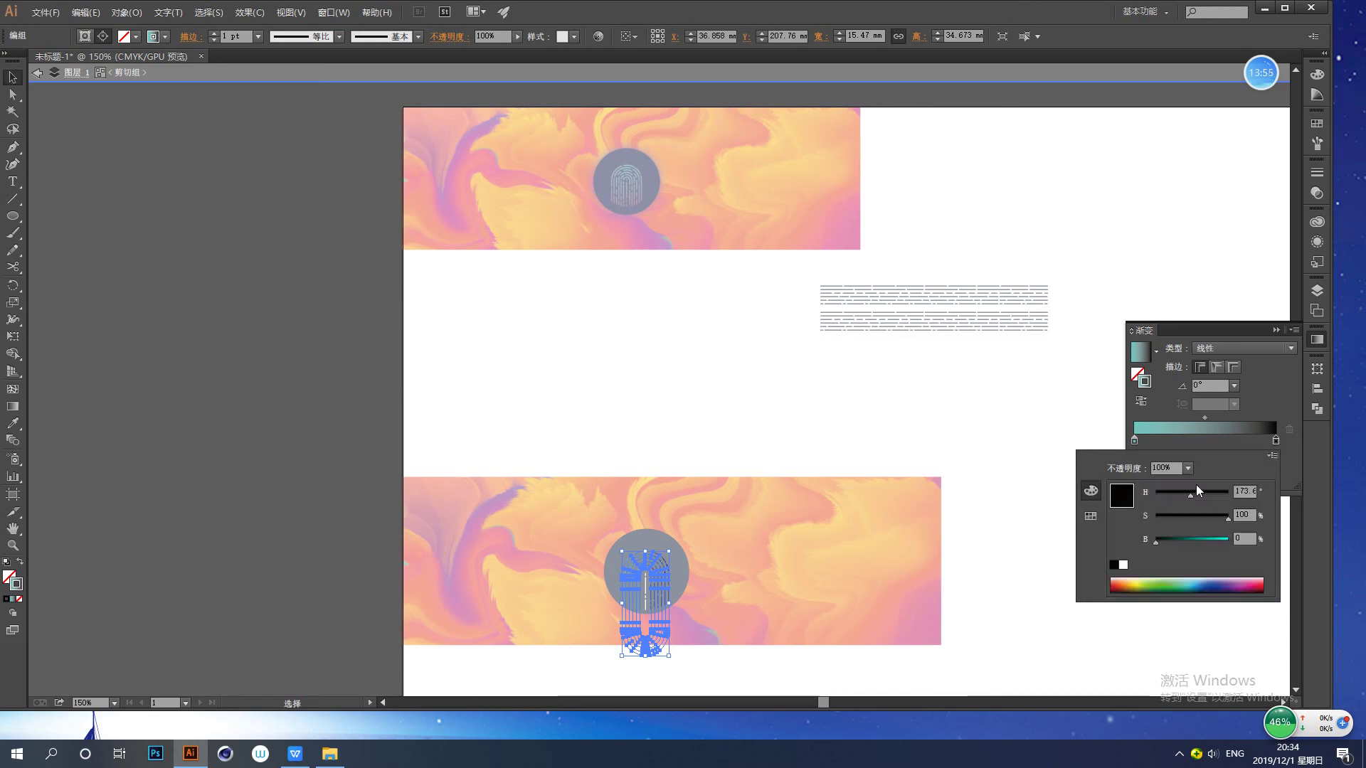
{"action": "left_click", "coordinate": [1240, 585]}
{"action": "left_click_drag", "start_coordinate": [1203, 544], "coordinate": [1242, 518]}
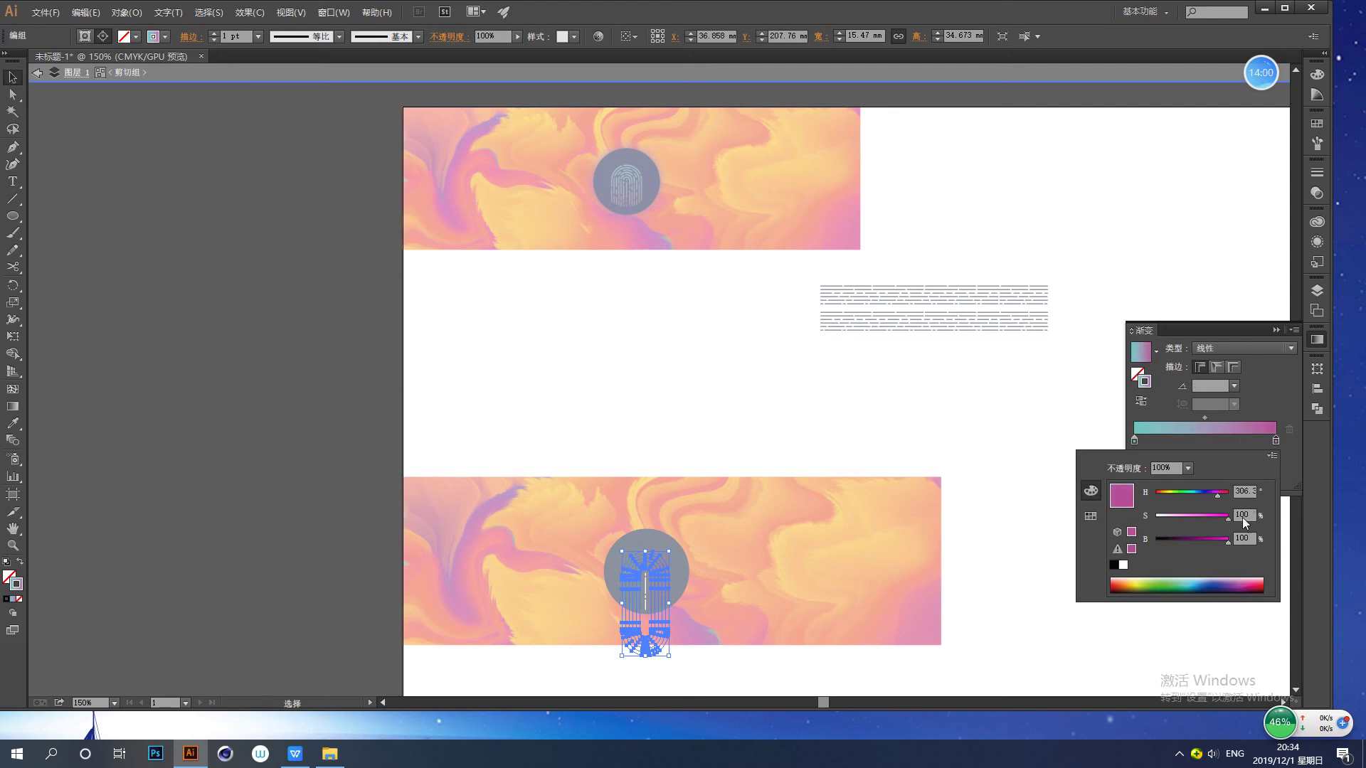
{"action": "left_click", "coordinate": [1289, 447]}
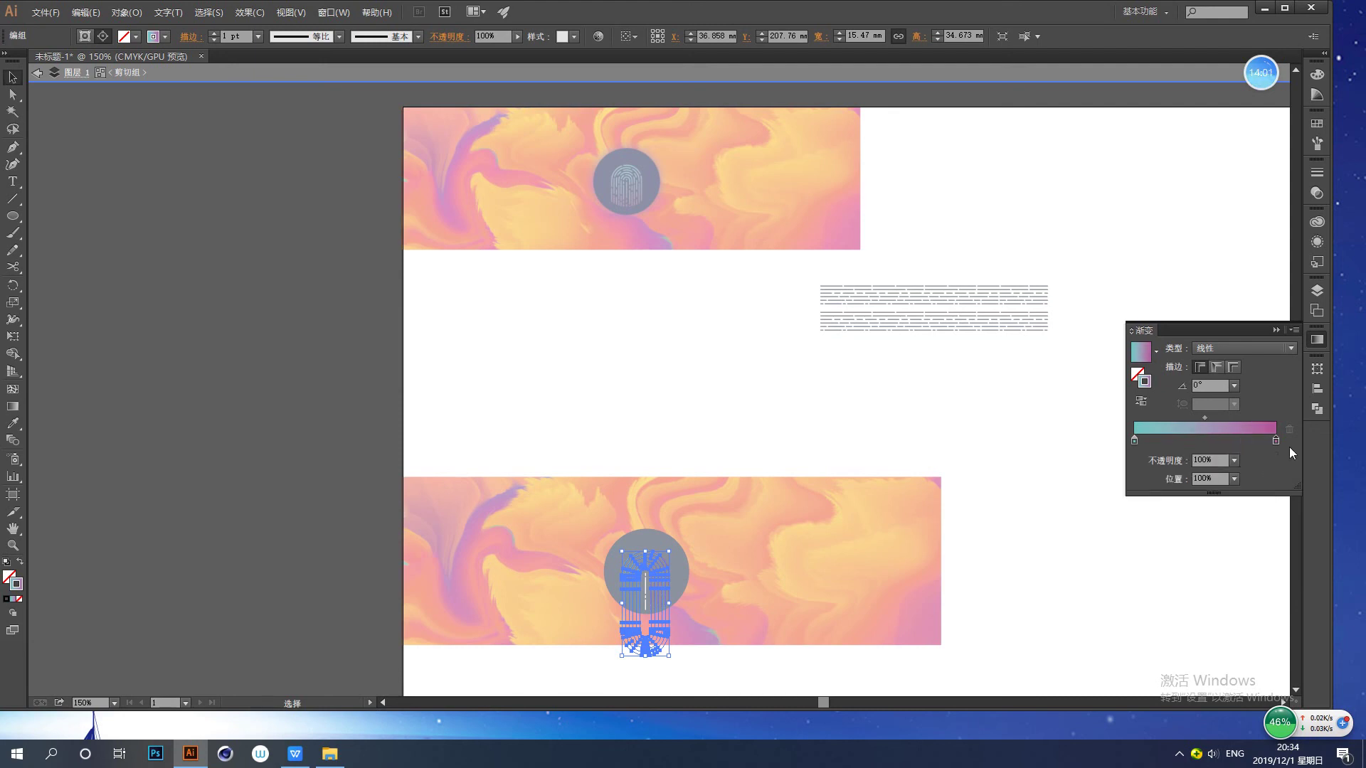
{"action": "left_click", "coordinate": [36, 74]}
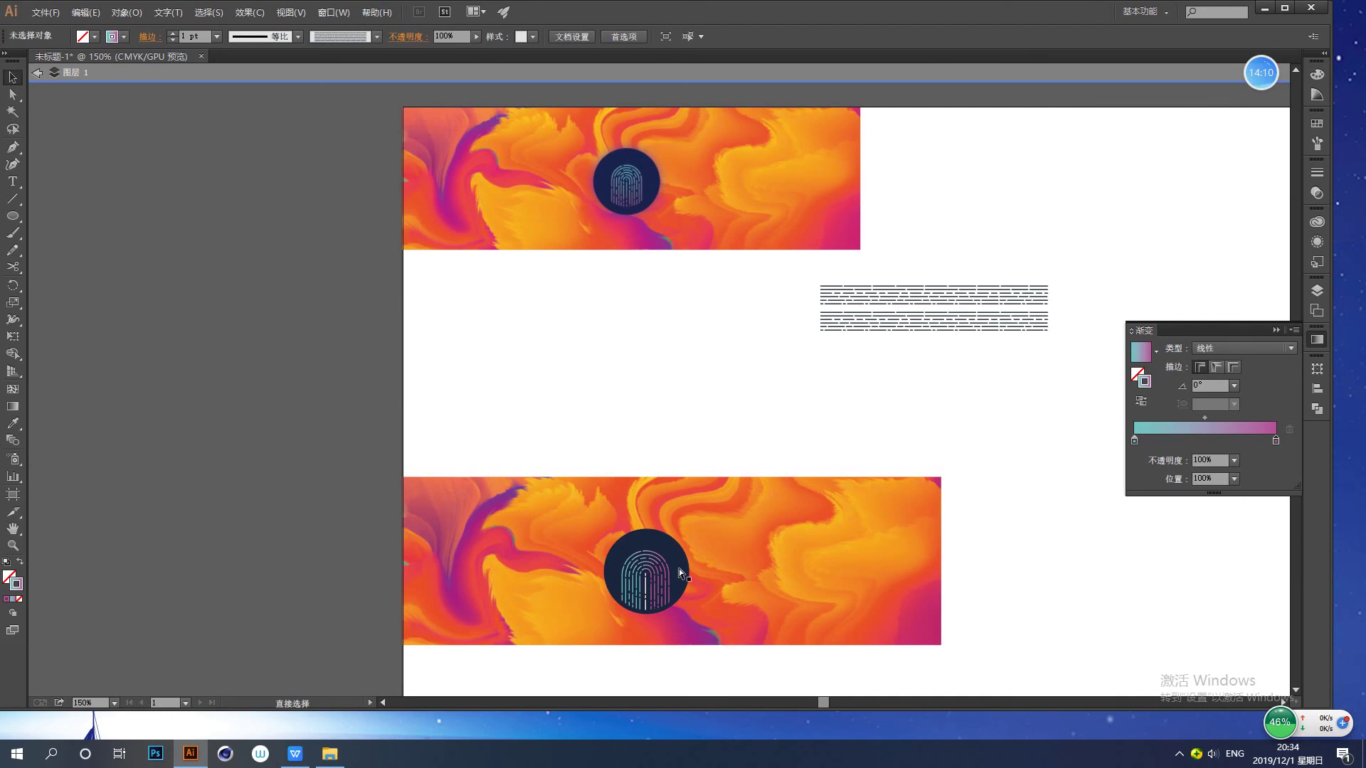
- Set the angle of the fingerprint lines' stroke gradient to 90° inside the clipping group
{"action": "key", "text": "ctrl+plus"}
{"action": "left_click_drag", "start_coordinate": [674, 577], "coordinate": [736, 451]}
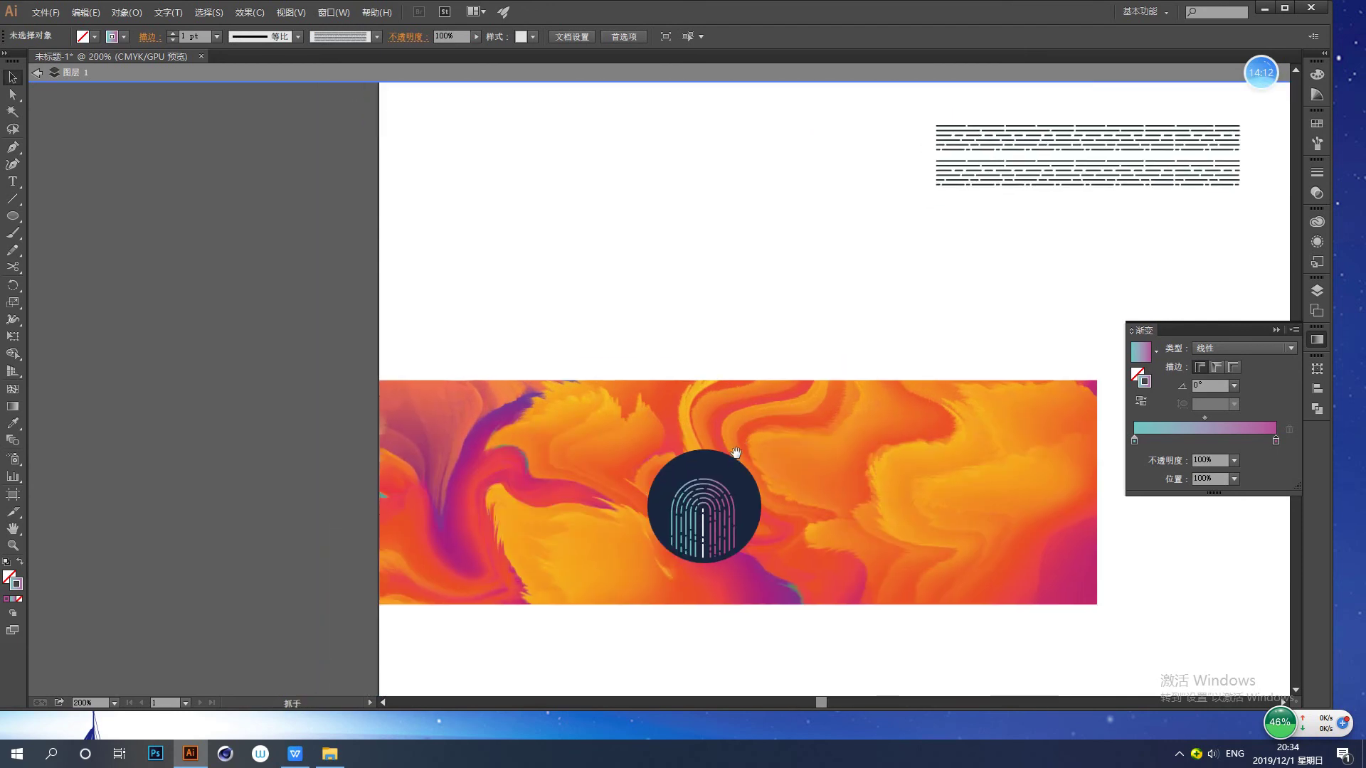
{"action": "left_click", "coordinate": [707, 510]}
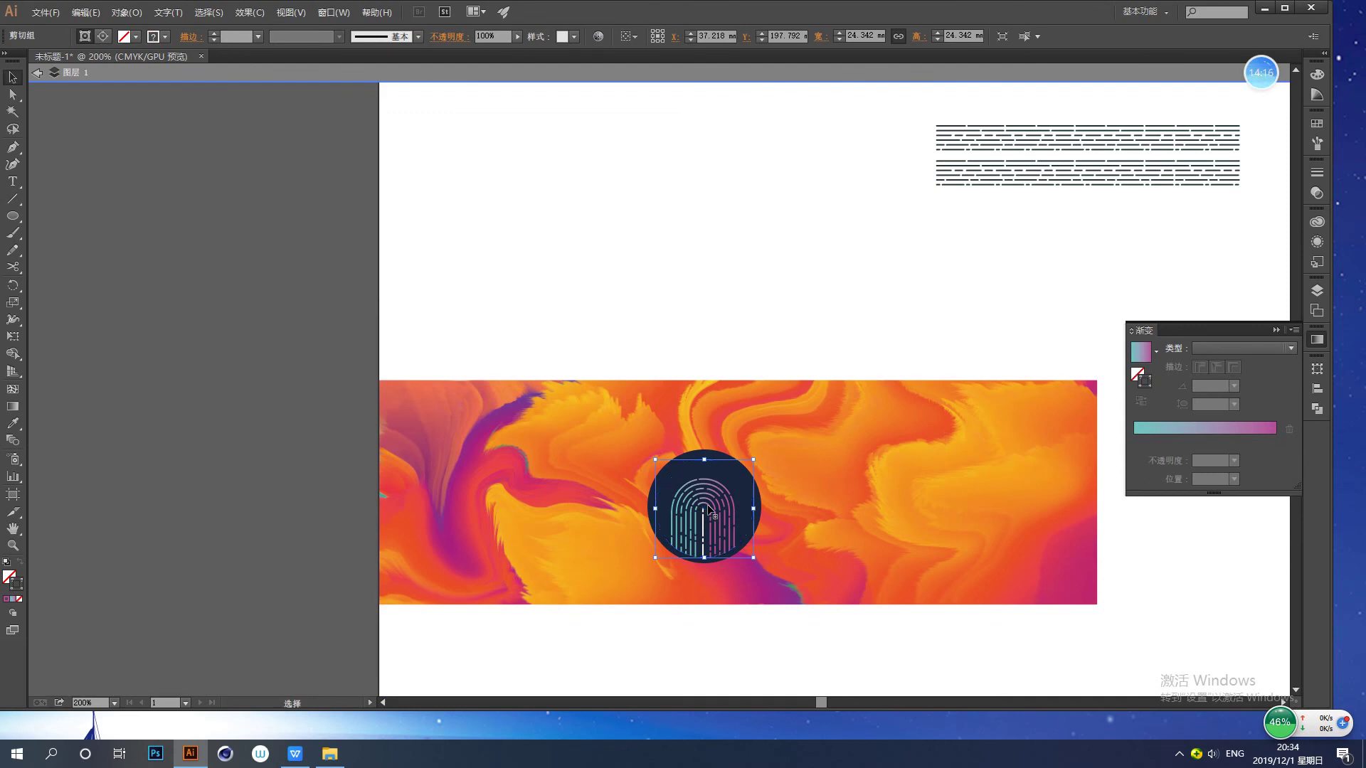
{"action": "double_click", "coordinate": [708, 507]}
{"action": "left_click", "coordinate": [707, 505]}
{"action": "left_click_drag", "start_coordinate": [1216, 385], "coordinate": [1144, 388]}
{"action": "type", "text": "90"}
{"action": "key", "text": "Return"}
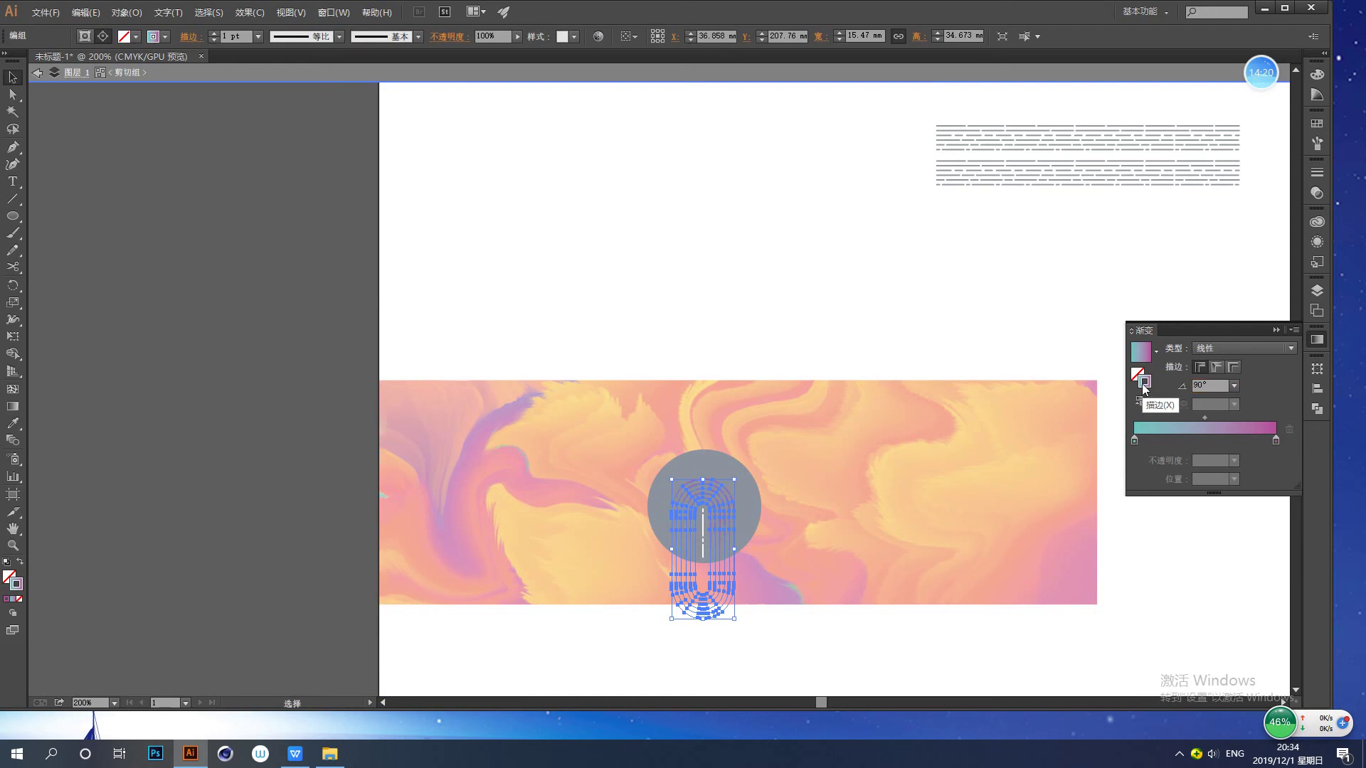
{"action": "double_click", "coordinate": [719, 331]}
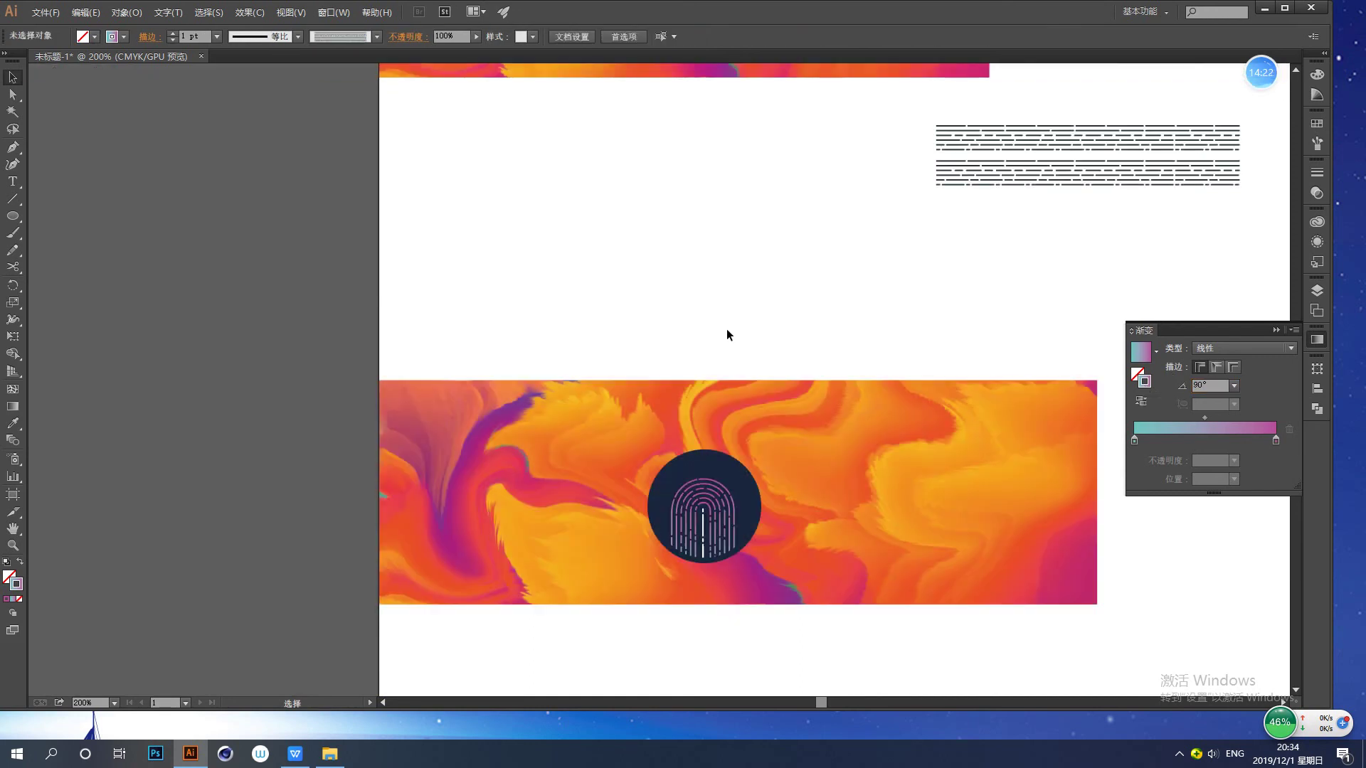
- Shift the turquoise stop of the fingerprint lines' stroke gradient to a location of about 38.9%
{"action": "double_click", "coordinate": [724, 505]}
{"action": "left_click", "coordinate": [723, 502]}
{"action": "left_click_drag", "start_coordinate": [1140, 440], "coordinate": [1192, 445]}
{"action": "left_click", "coordinate": [834, 297]}
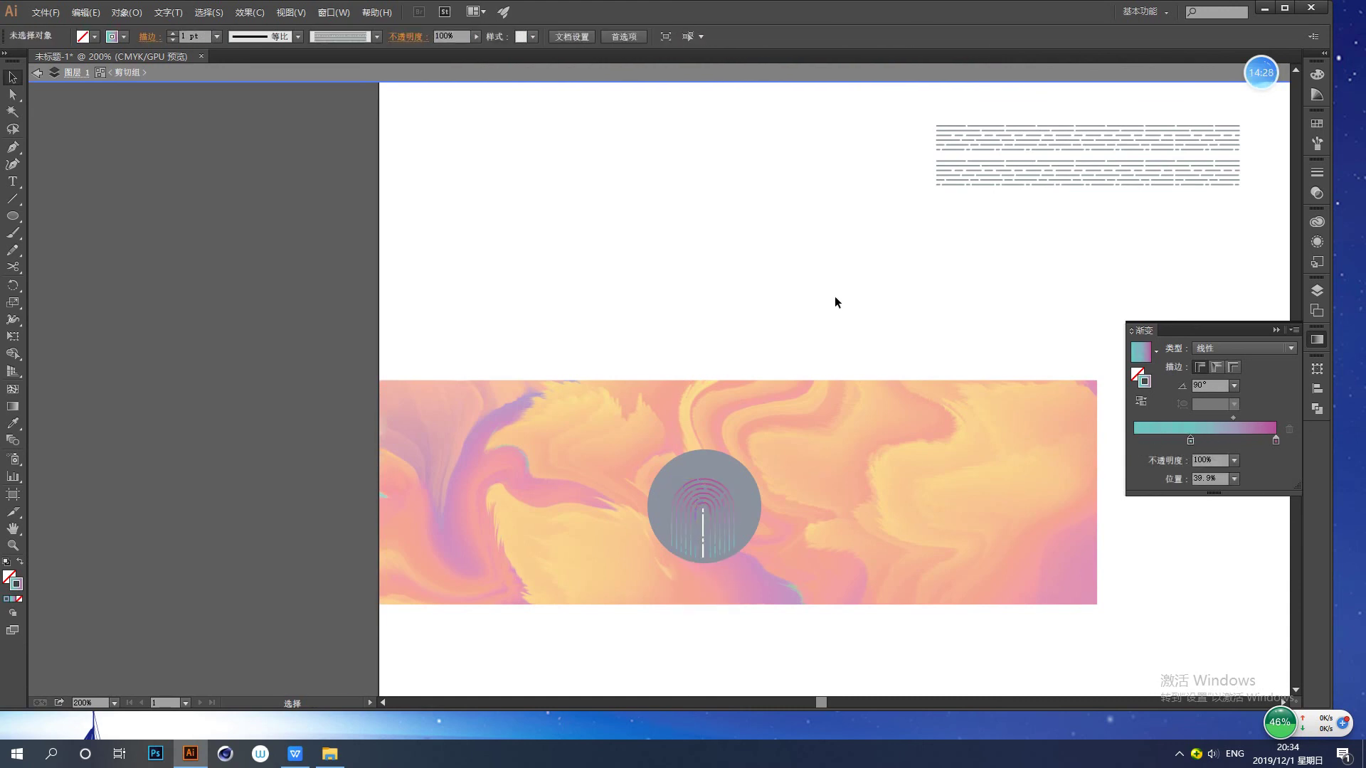
{"action": "double_click", "coordinate": [834, 296]}
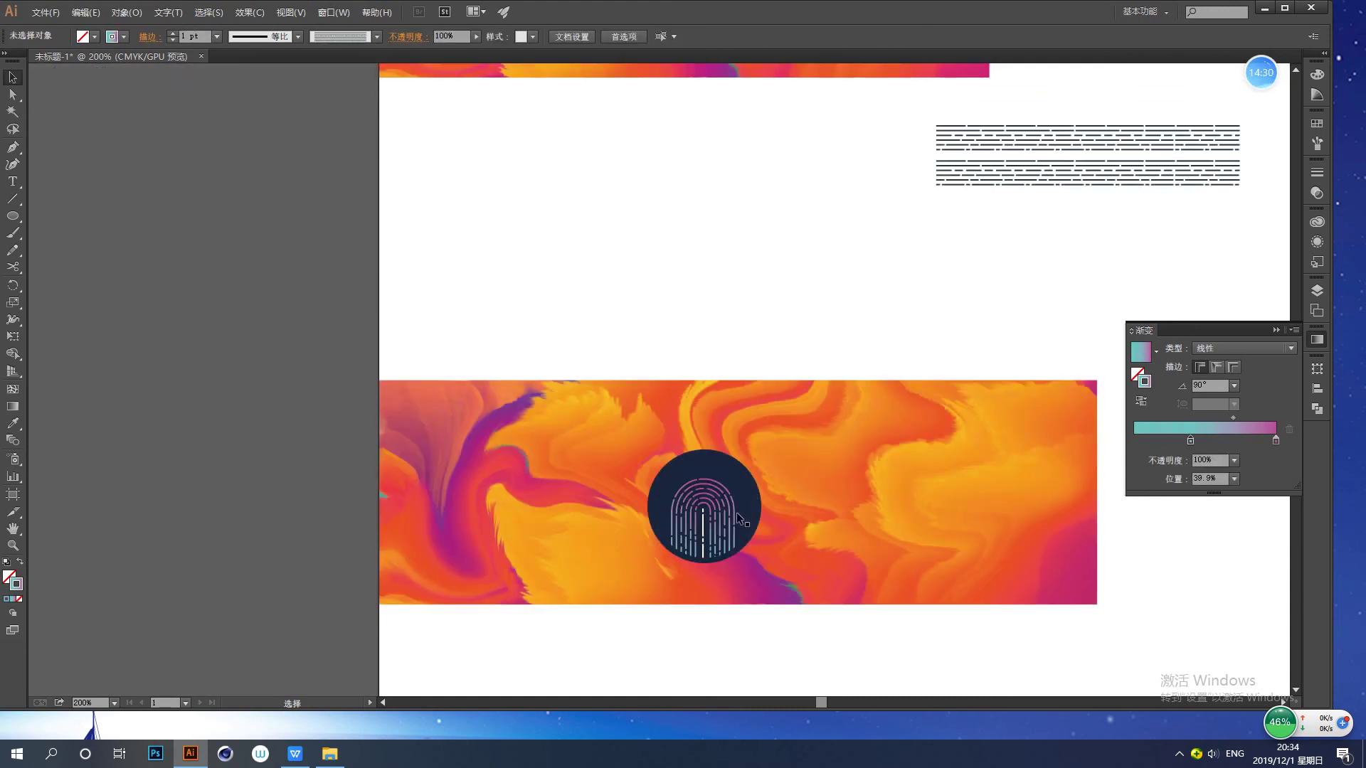
- Delete the white vertical line at the center of the fingerprint inside its clipping group
{"action": "left_click", "coordinate": [702, 535]}
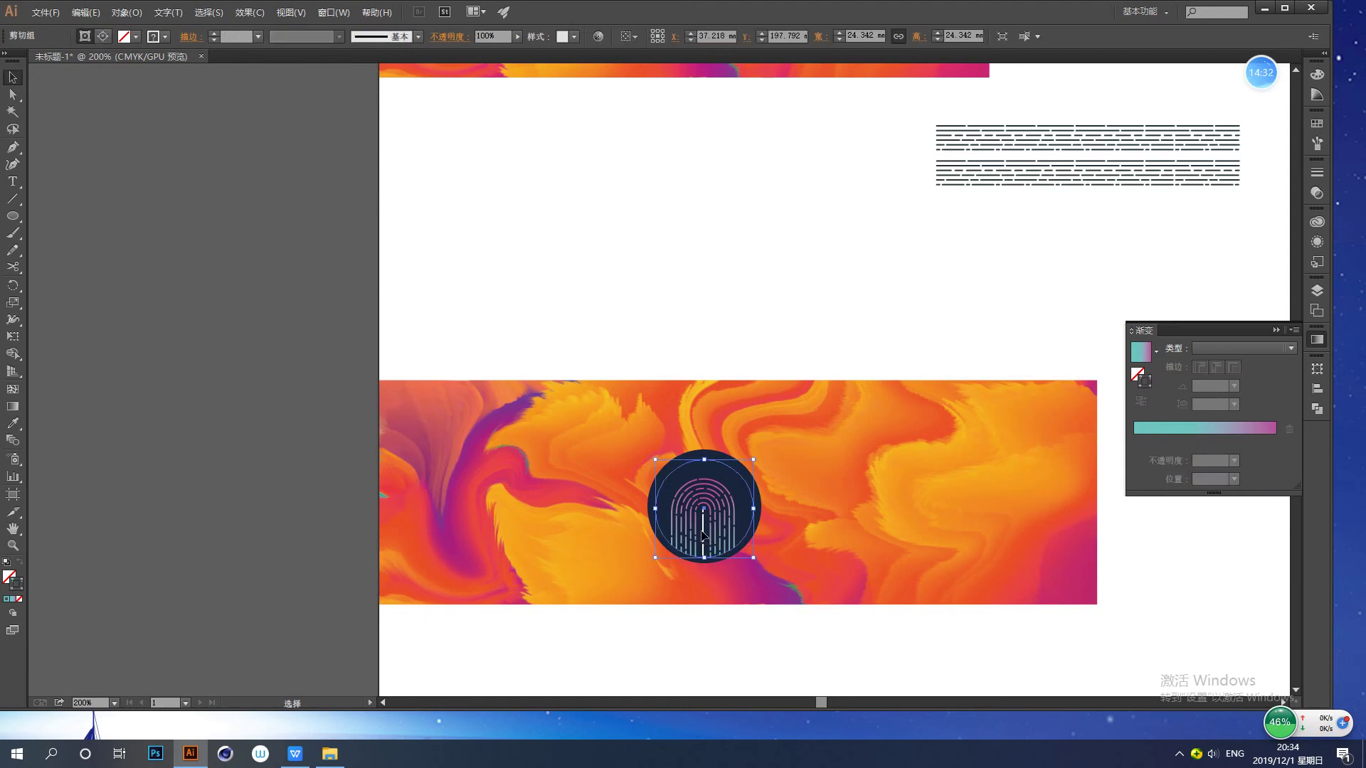
{"action": "double_click", "coordinate": [703, 534]}
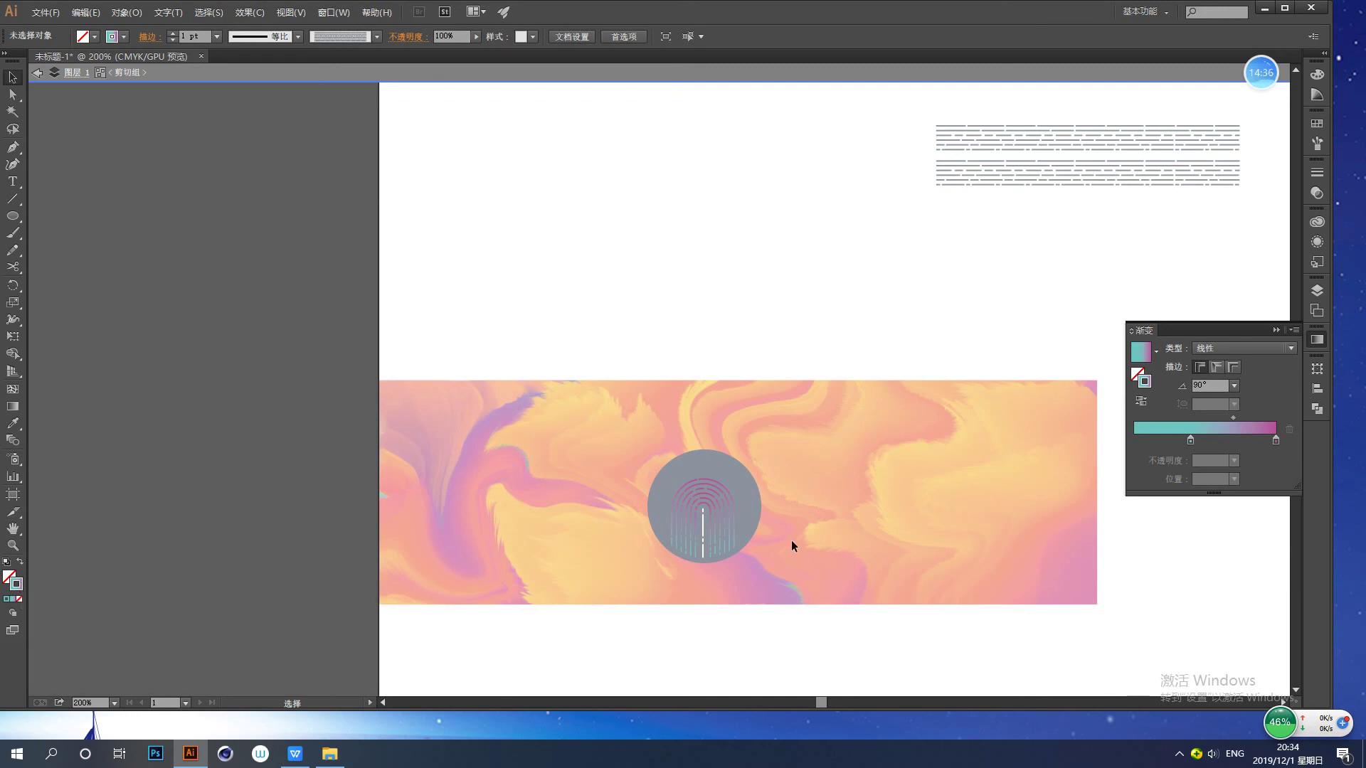
{"action": "left_click", "coordinate": [703, 549]}
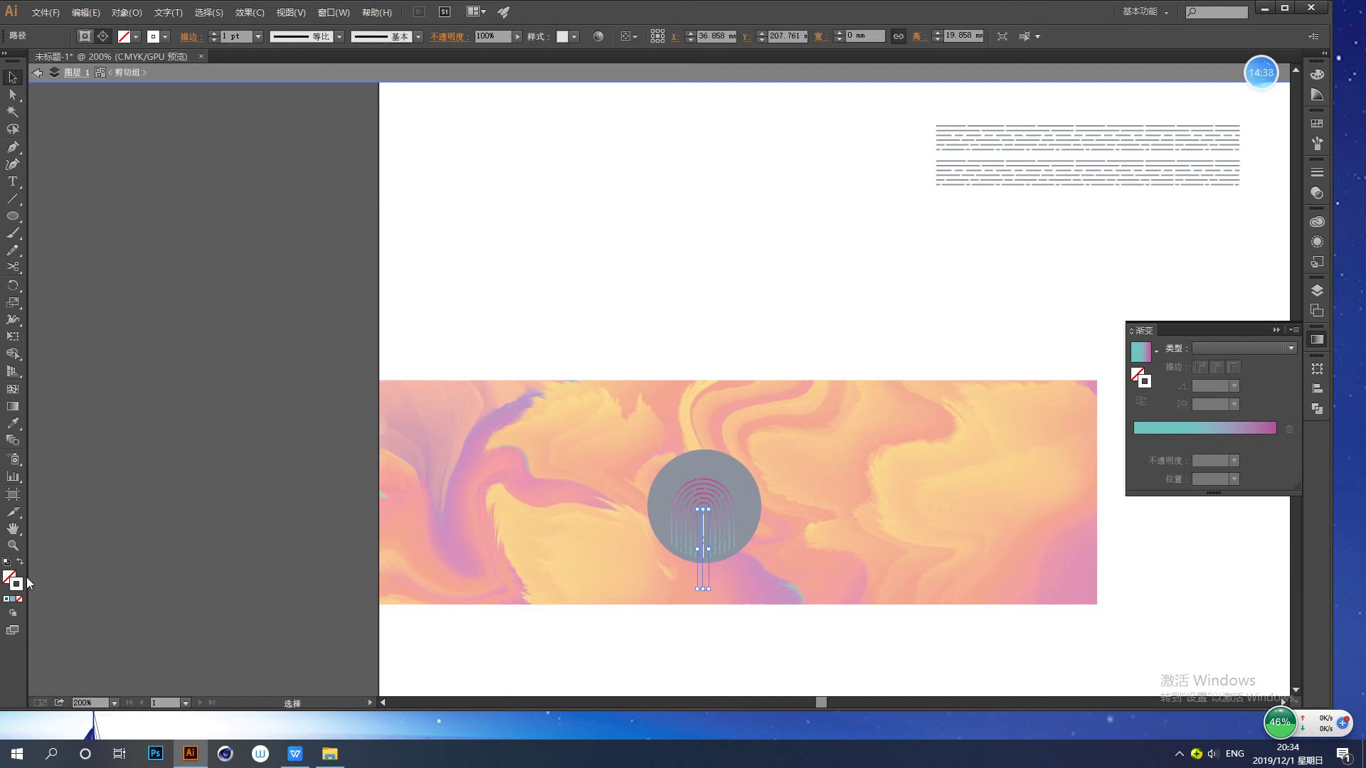
{"action": "double_click", "coordinate": [212, 408]}
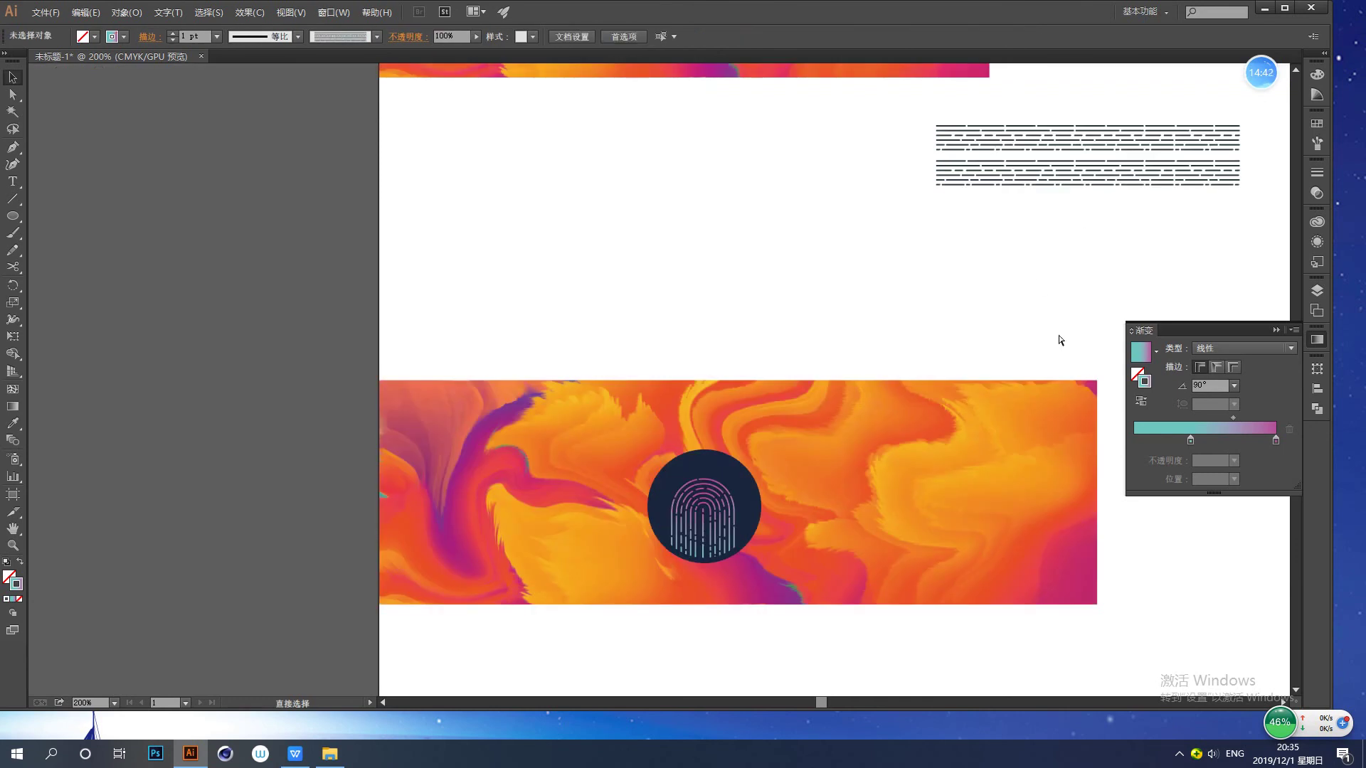
- Start an Outer Glow effect on the navy circle with a purple glow color and preview it
{"action": "key", "text": "ctrl+minus"}
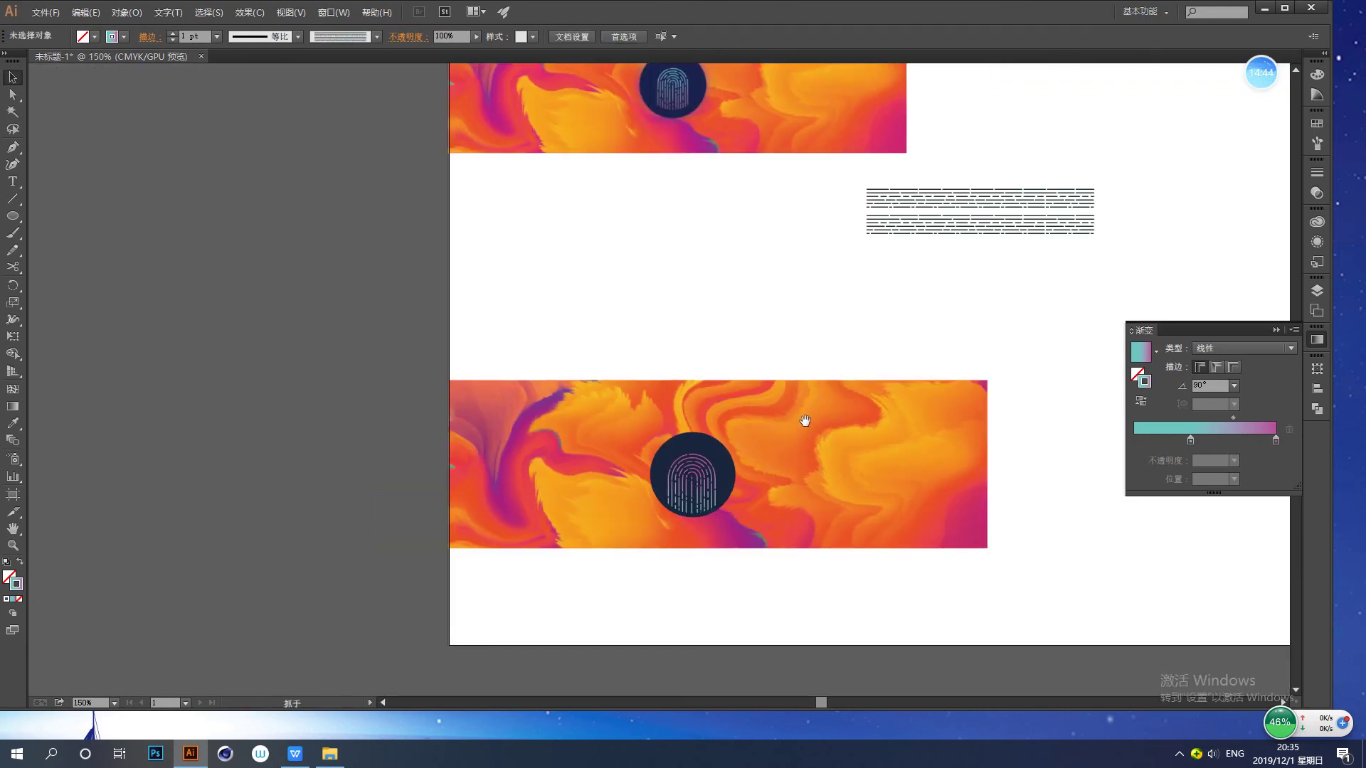
{"action": "left_click", "coordinate": [693, 475]}
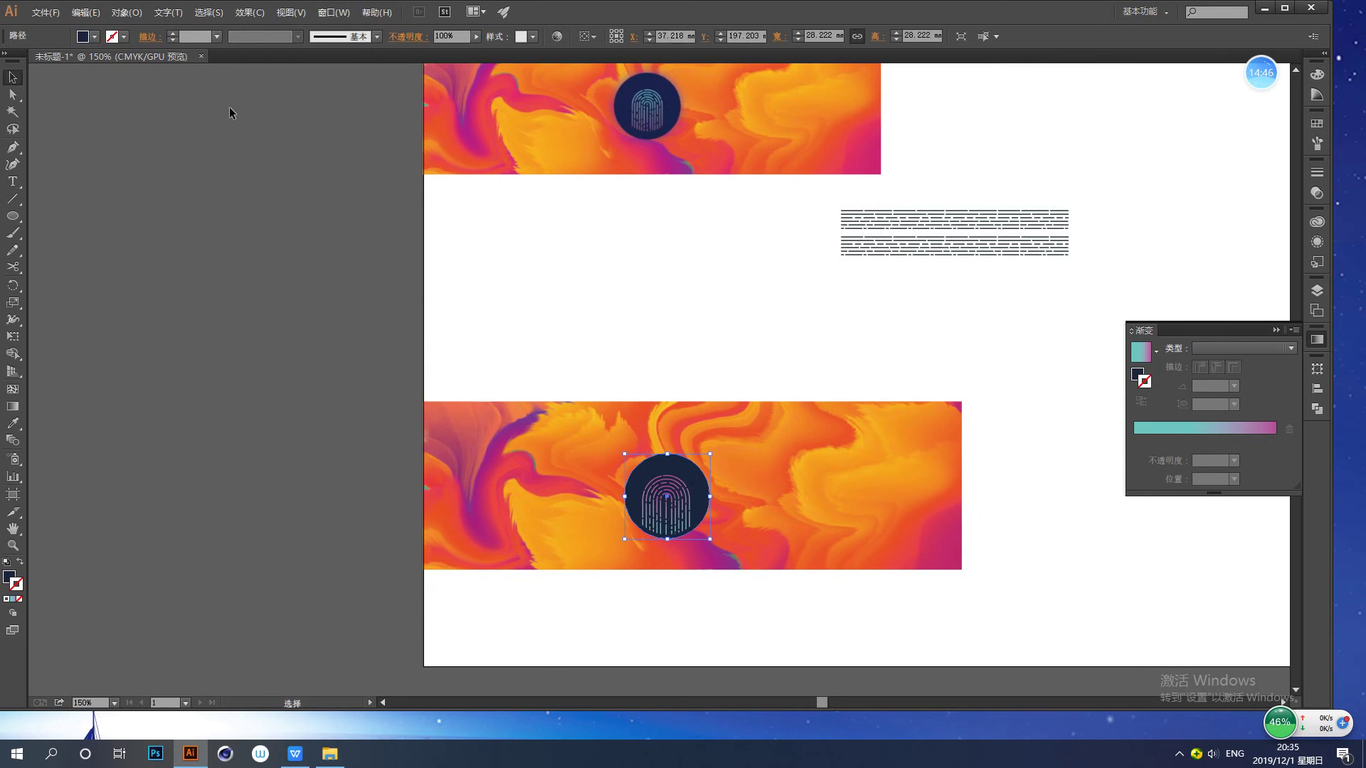
{"action": "left_click", "coordinate": [249, 12]}
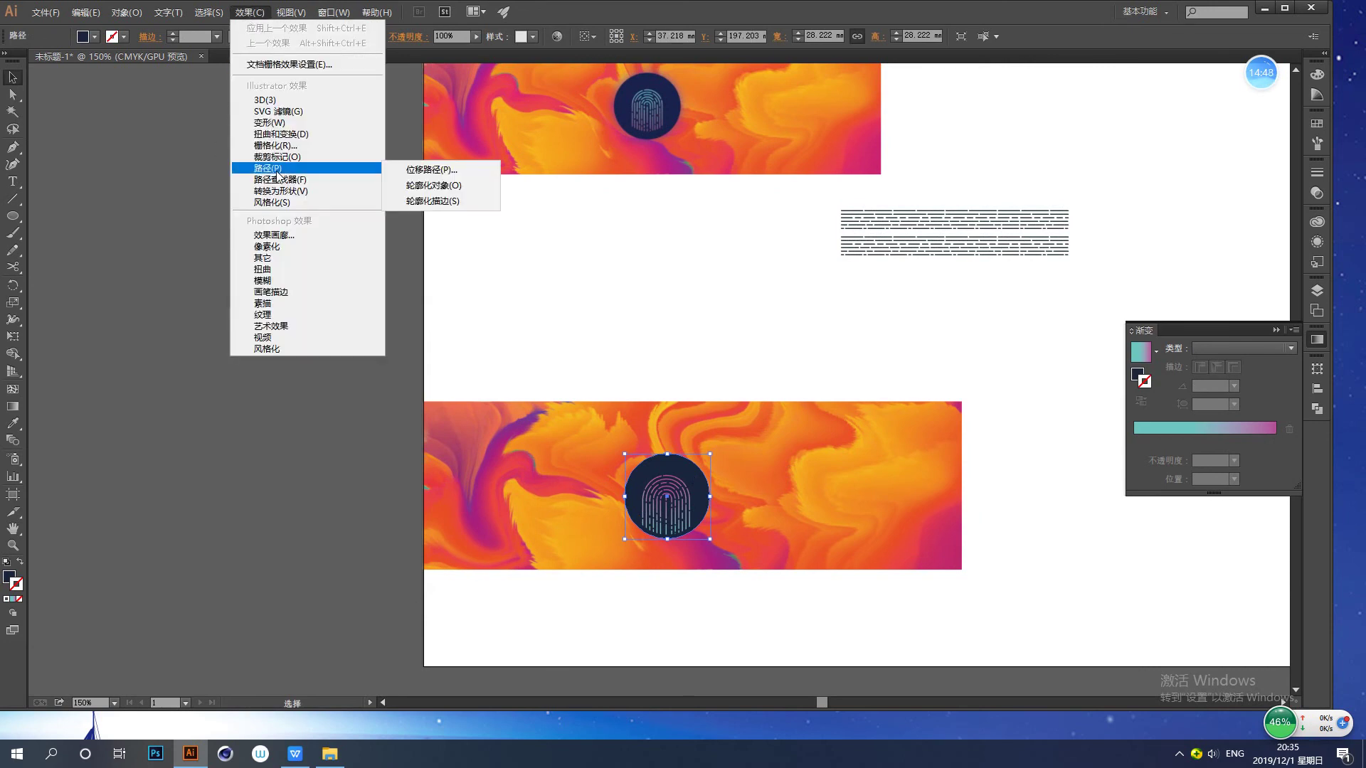
{"action": "mouse_move", "coordinate": [339, 205]}
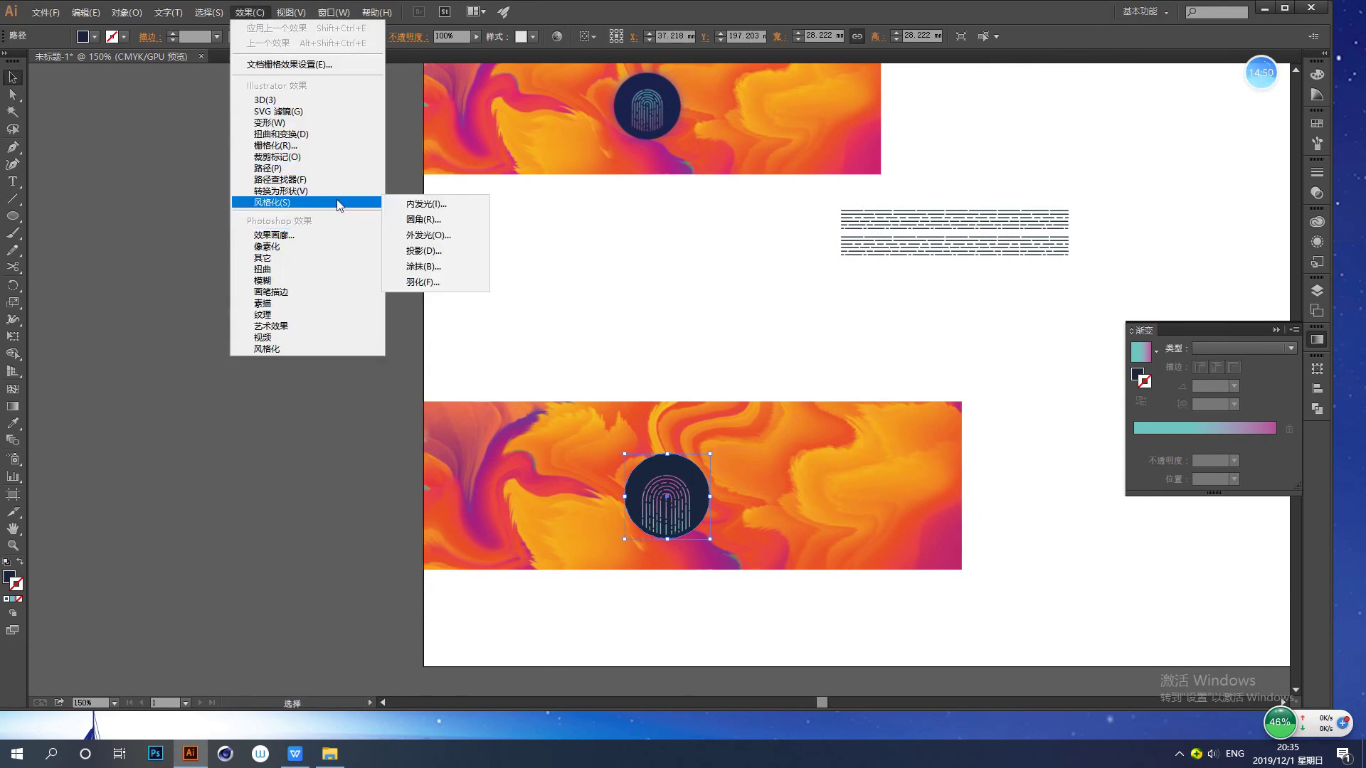
{"action": "left_click", "coordinate": [427, 234]}
{"action": "left_click", "coordinate": [919, 335]}
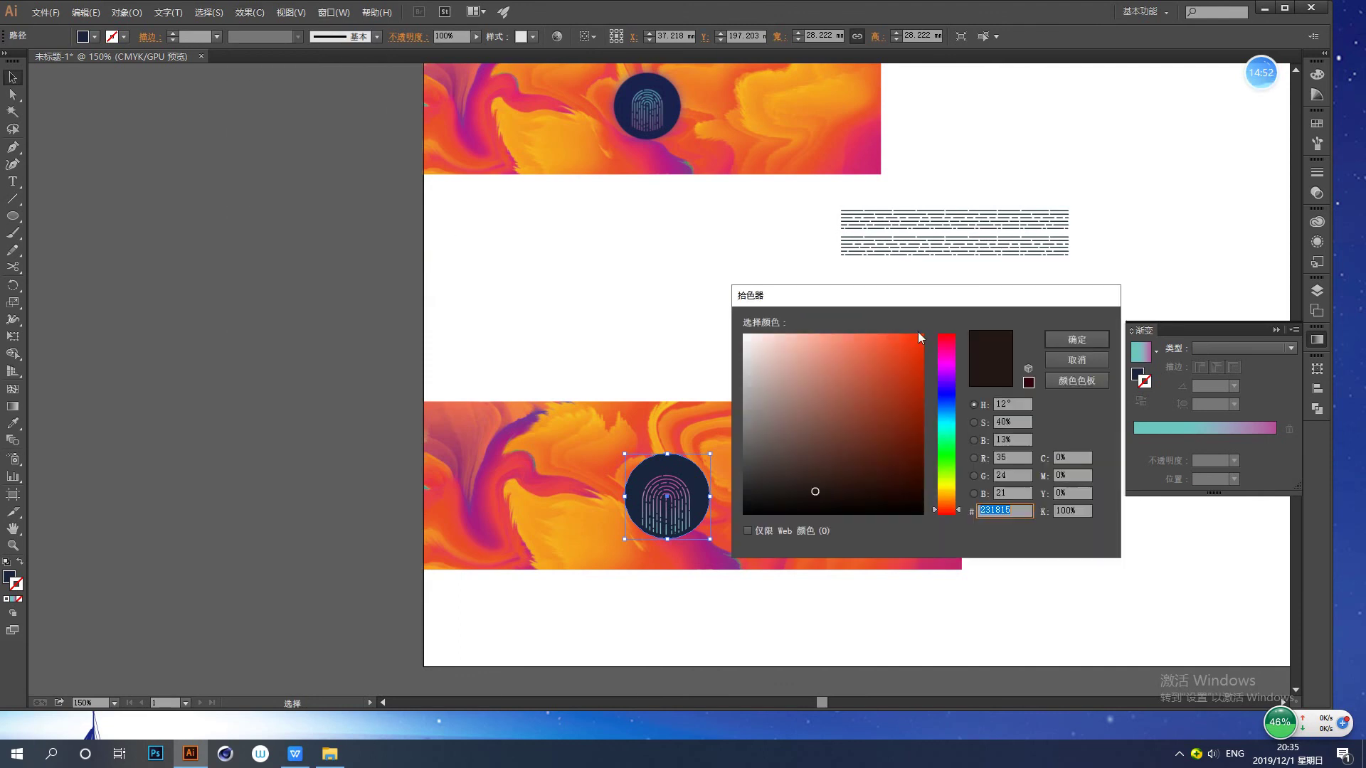
{"action": "left_click", "coordinate": [946, 372]}
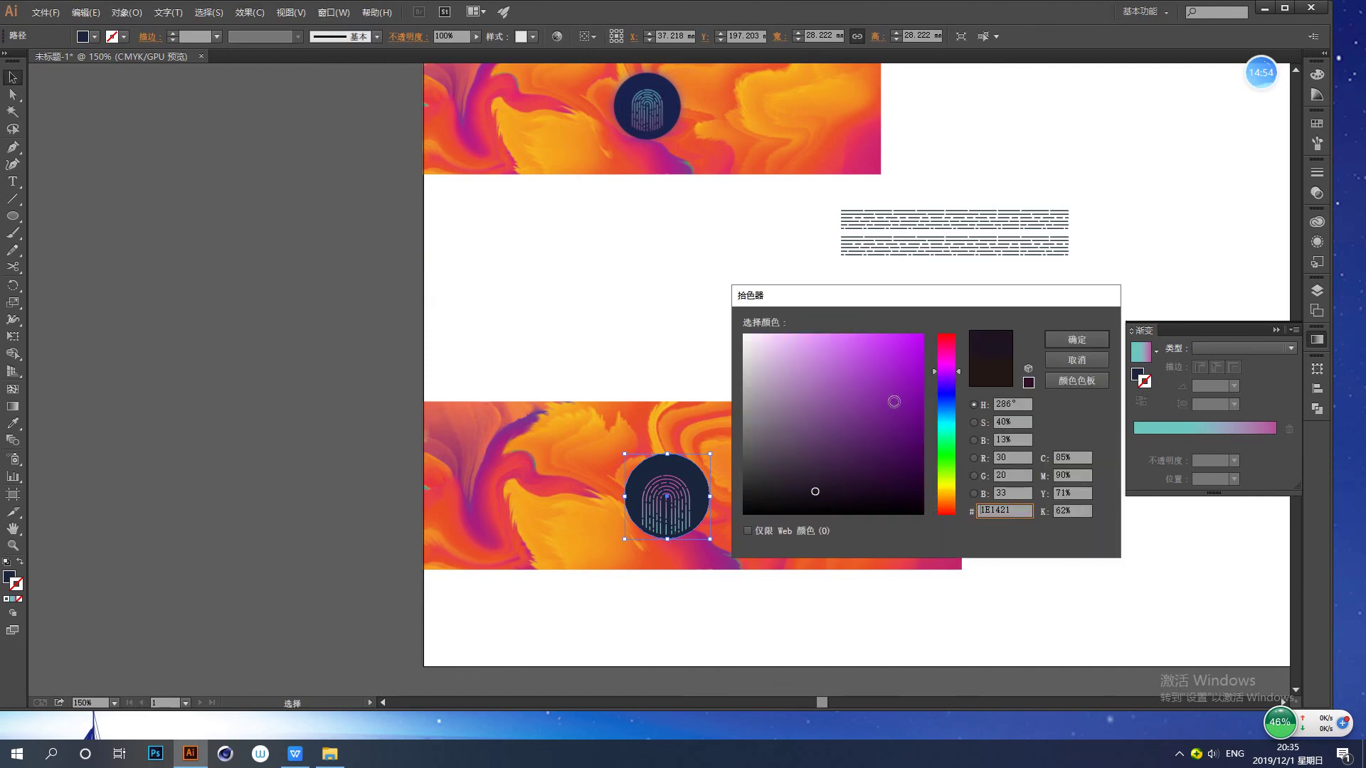
{"action": "left_click_drag", "start_coordinate": [884, 394], "coordinate": [891, 386]}
{"action": "left_click", "coordinate": [1069, 341]}
{"action": "left_click", "coordinate": [785, 412]}
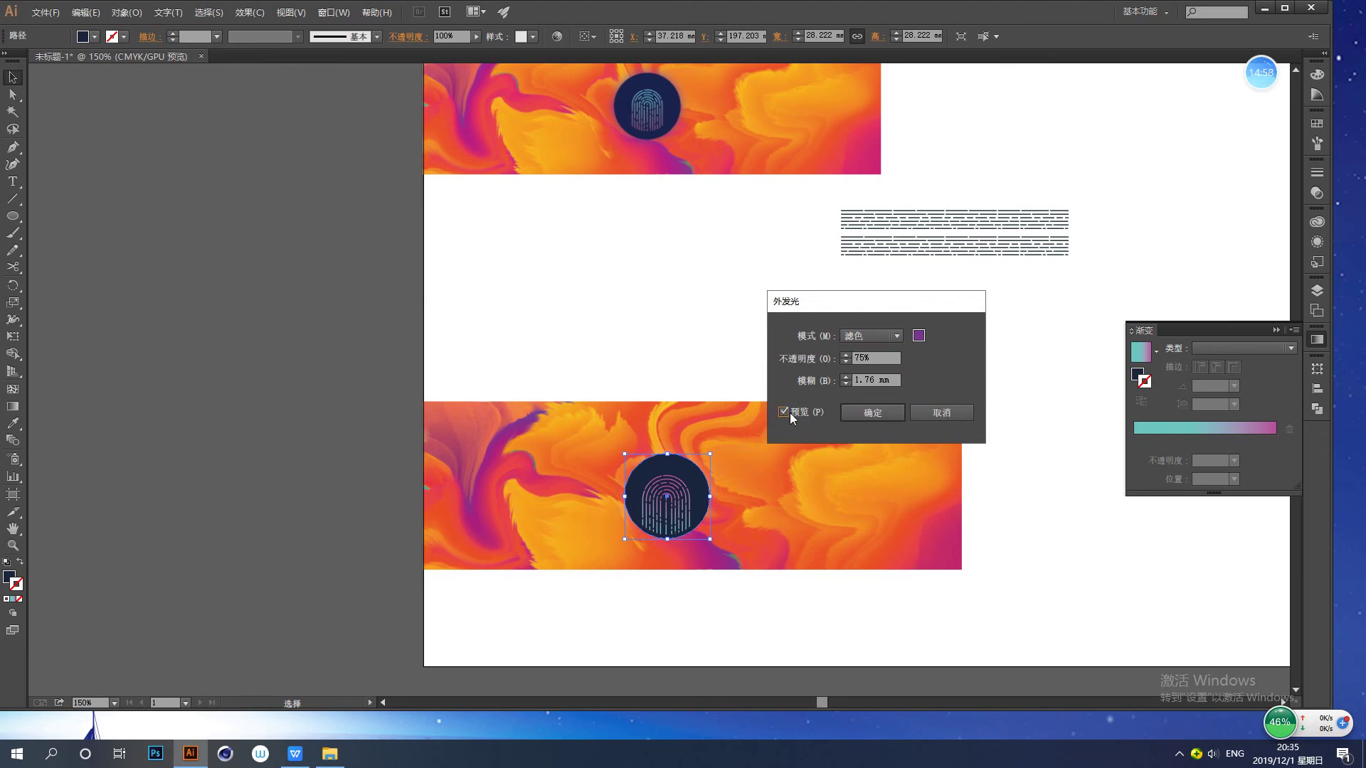
- Set the circle's outer glow to Normal mode, 4 mm blur and dark purple 46145B, and apply the effect
{"action": "left_click", "coordinate": [896, 338]}
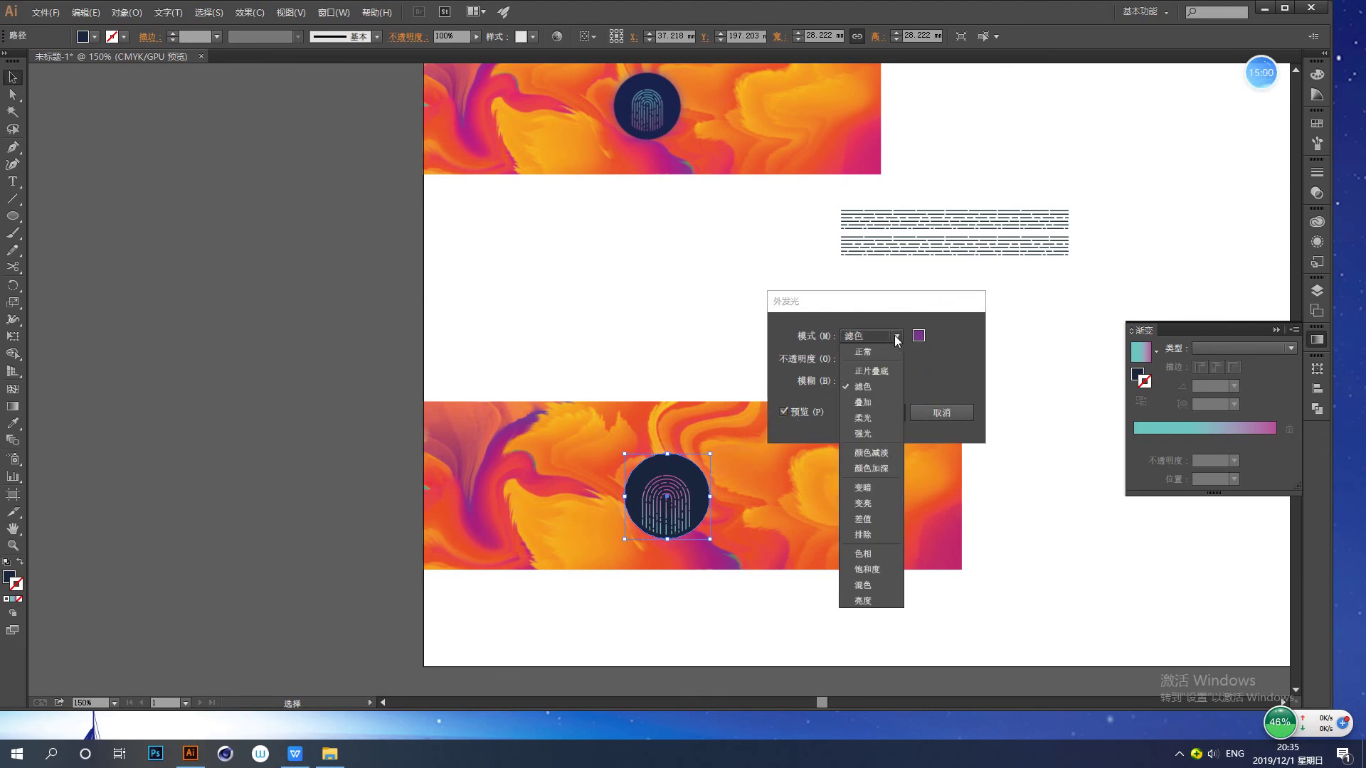
{"action": "left_click", "coordinate": [869, 352]}
{"action": "double_click", "coordinate": [861, 380]}
{"action": "type", "text": "4"}
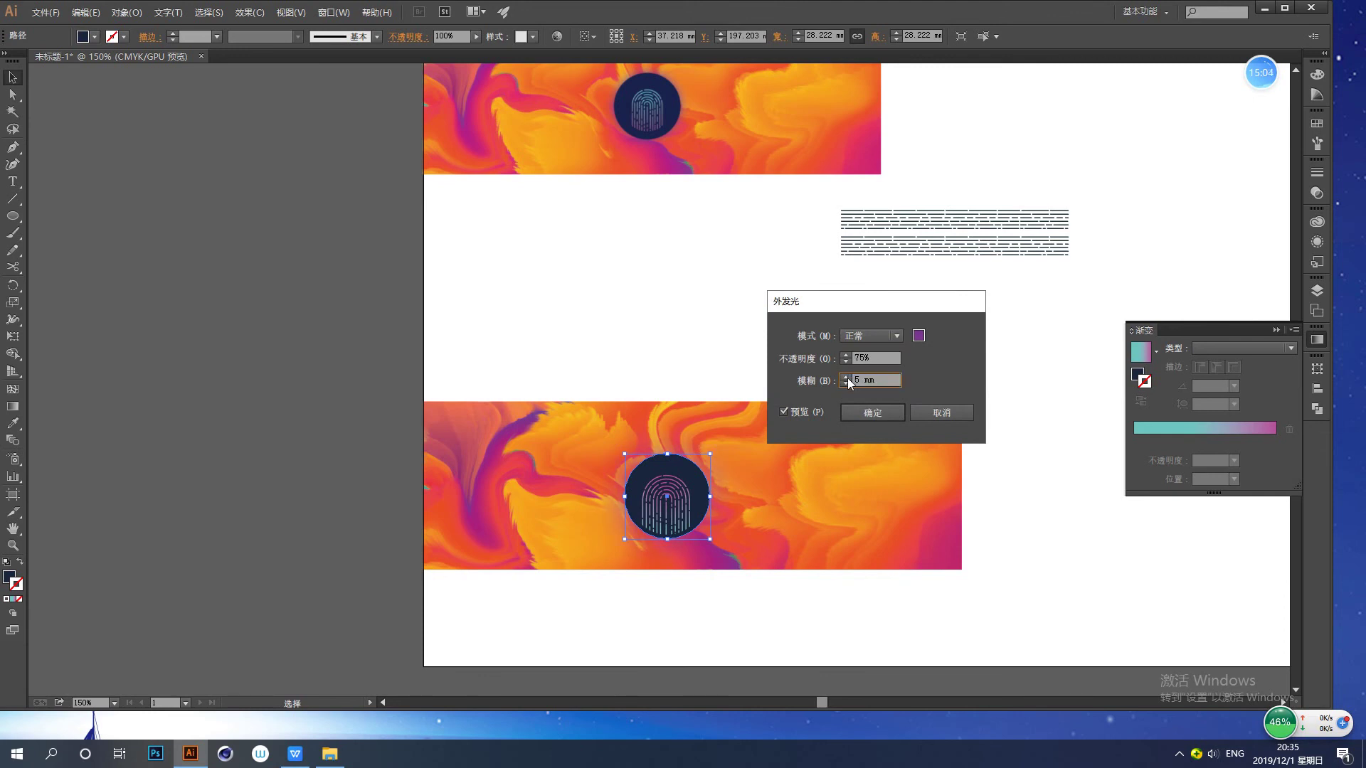
{"action": "left_click", "coordinate": [918, 335]}
{"action": "left_click", "coordinate": [883, 450]}
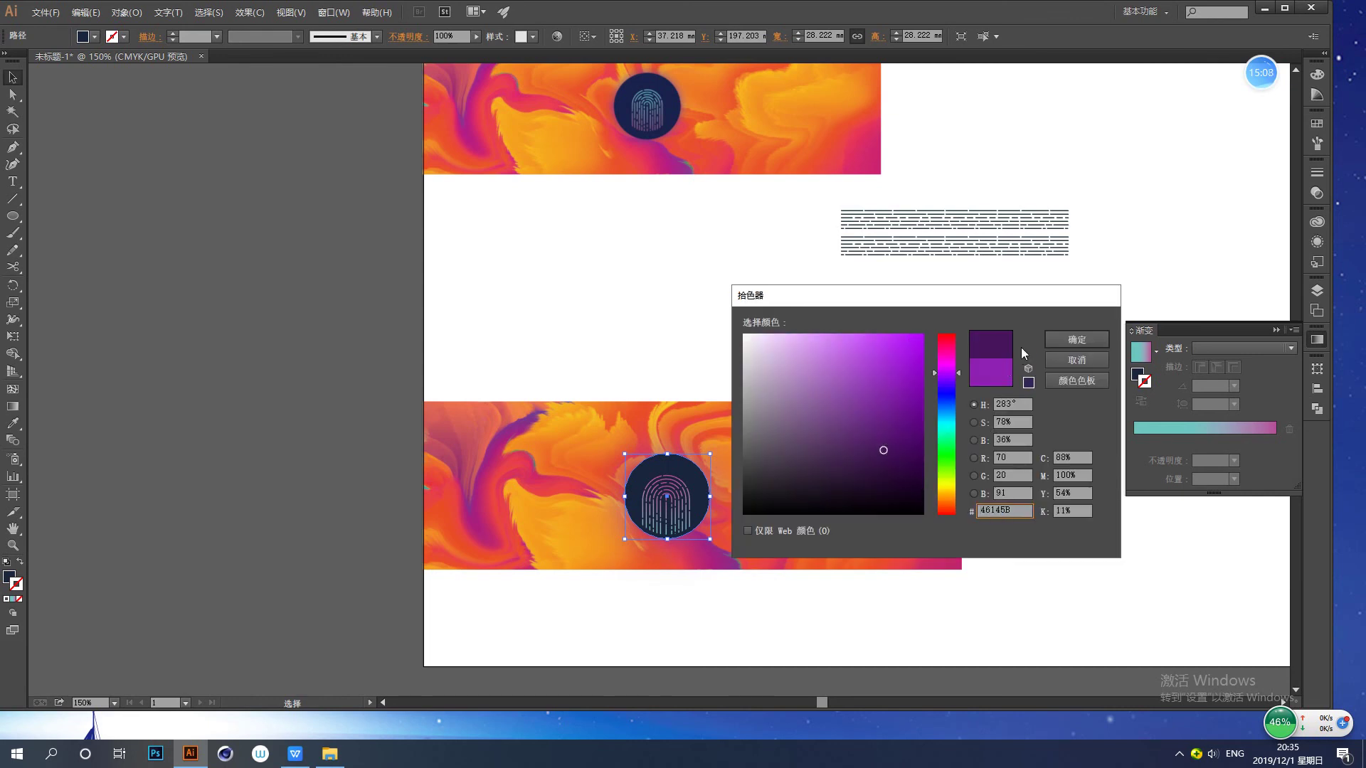
{"action": "left_click", "coordinate": [1053, 341]}
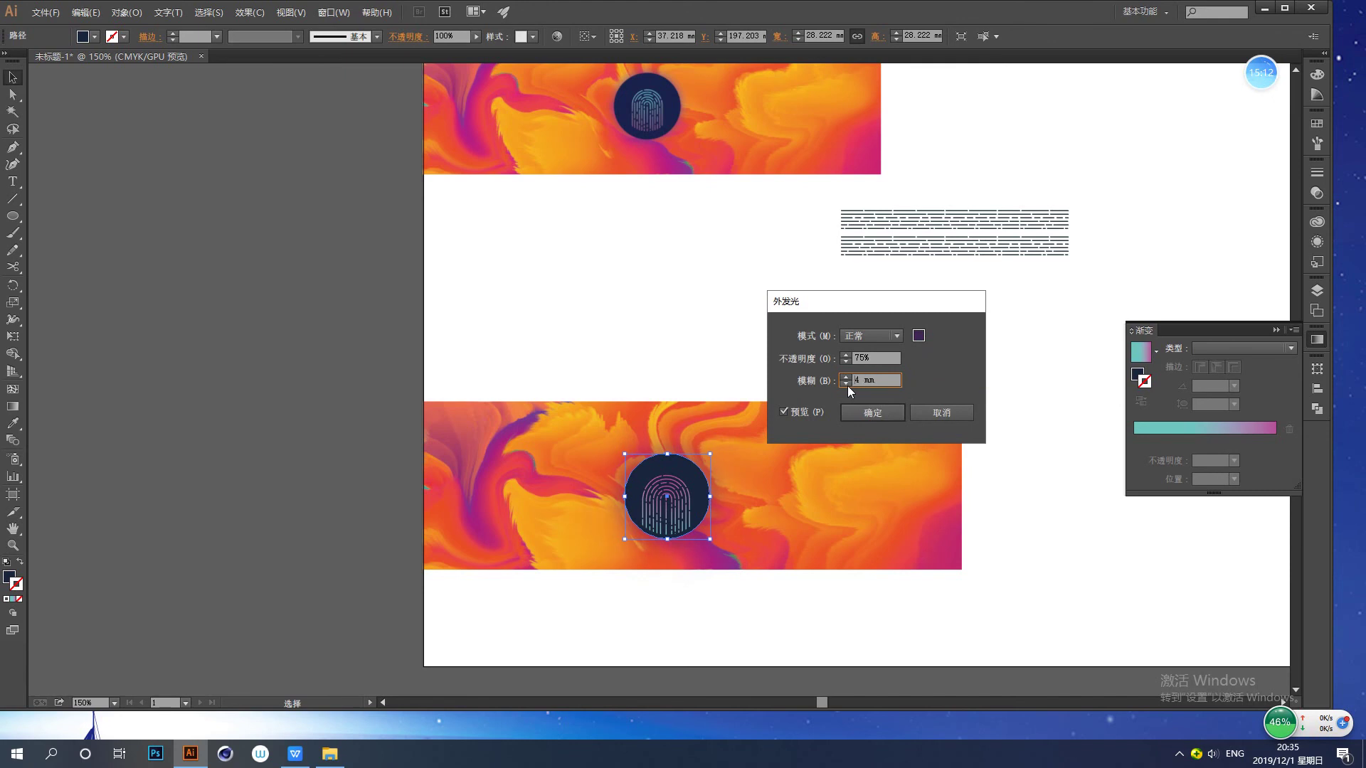
{"action": "left_click", "coordinate": [867, 418]}
{"action": "left_click", "coordinate": [655, 281]}
{"action": "left_click_drag", "start_coordinate": [1048, 567], "coordinate": [936, 524]}
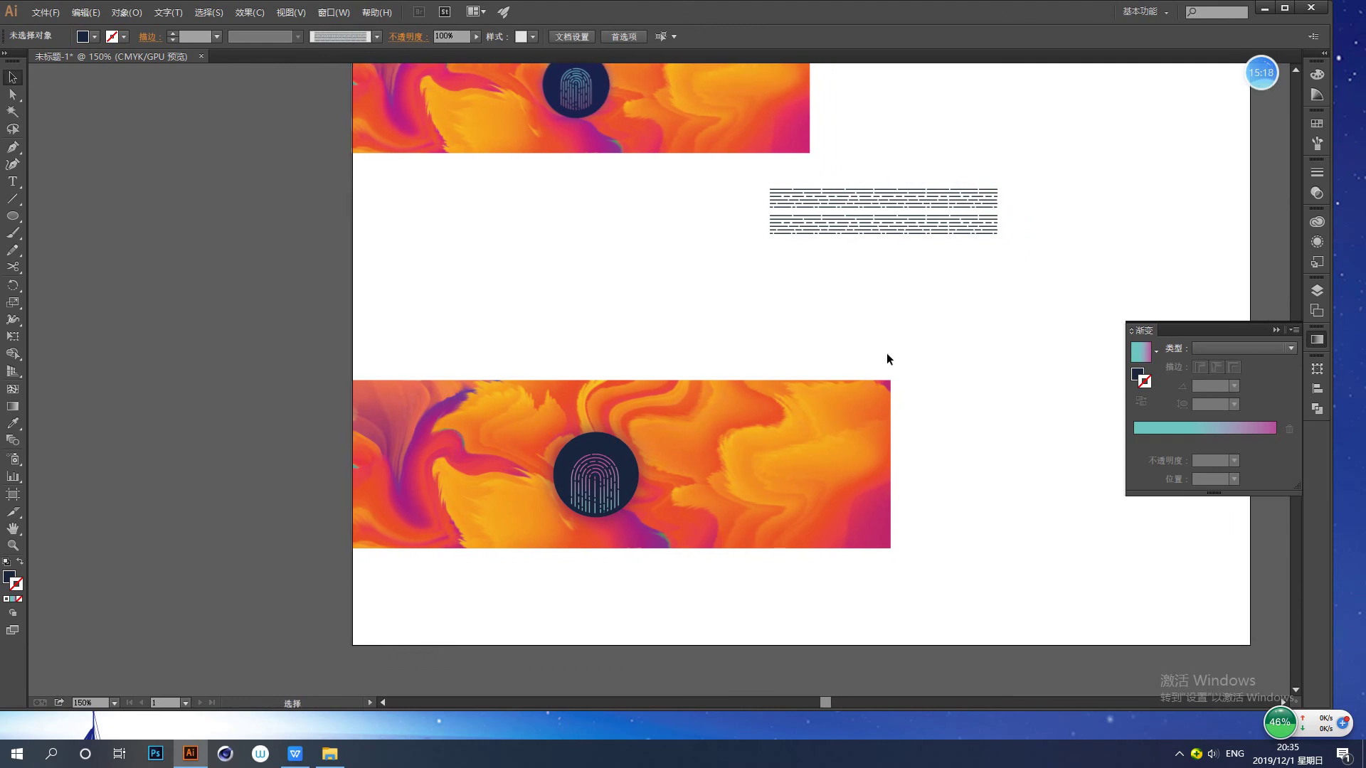
{"action": "scroll", "coordinate": [886, 352], "scroll_direction": "up", "scroll_amount": 1}
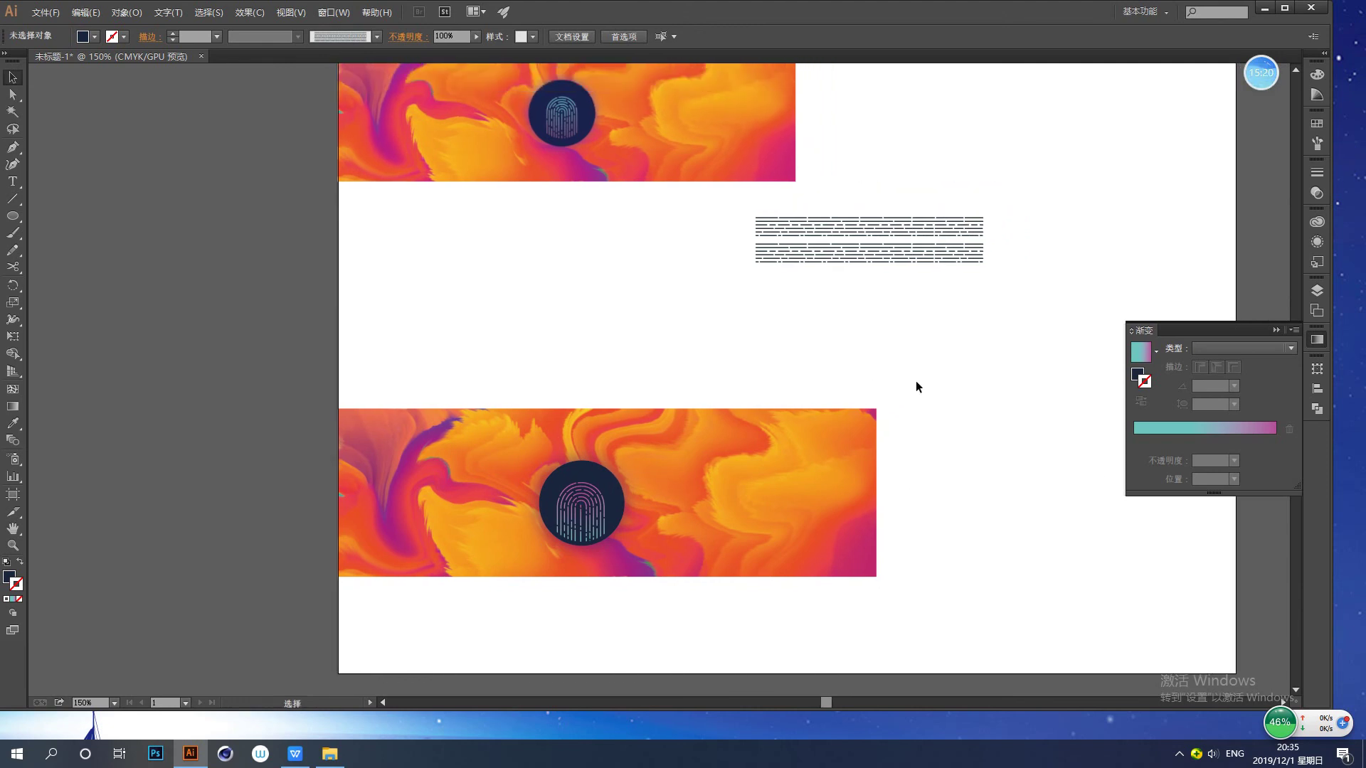